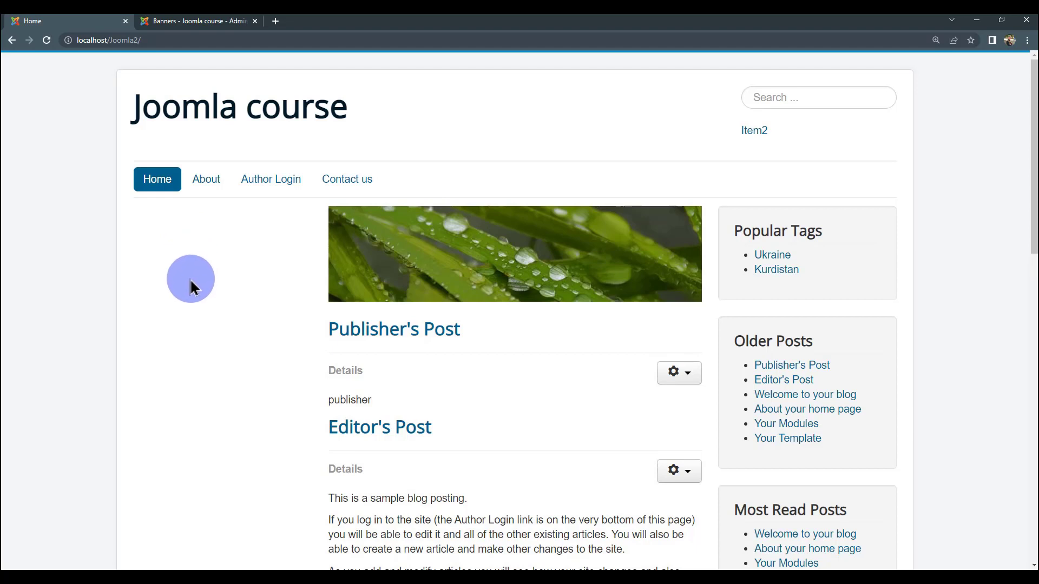
- Look over the Joomla site's home page, including its posts and sidebar modules
scroll(190, 281, "down", 1)
scroll(190, 287, "up", 1)
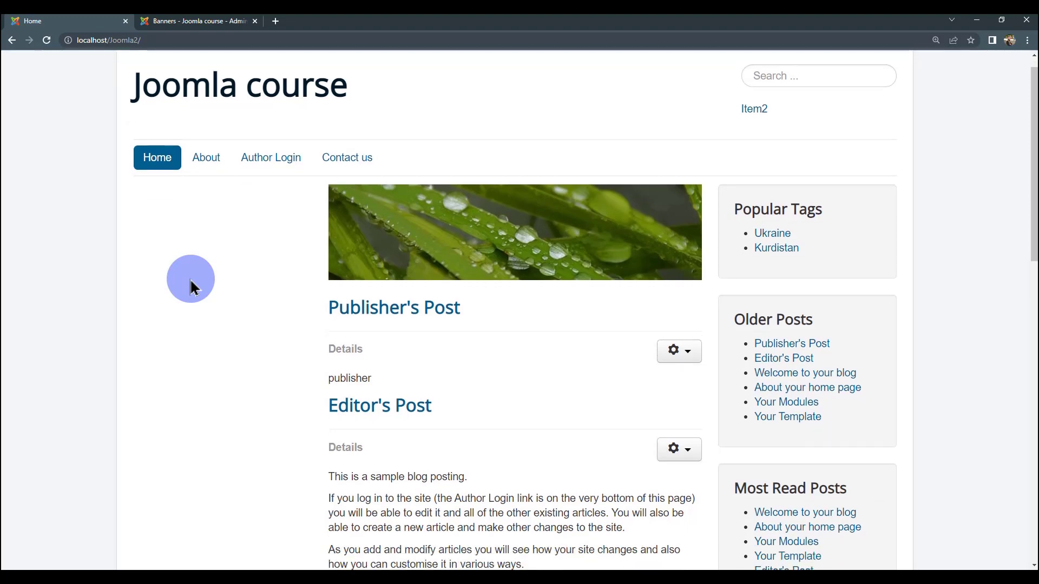
scroll(182, 271, "down", 1)
scroll(181, 272, "up", 1)
scroll(181, 268, "down", 12)
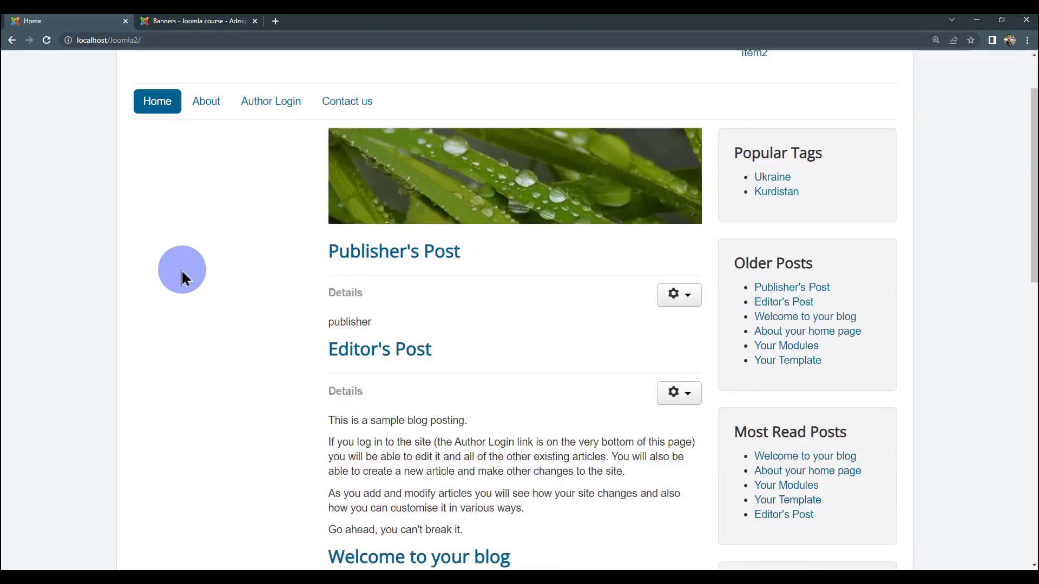
left_click_drag(1030, 457, 1030, 227)
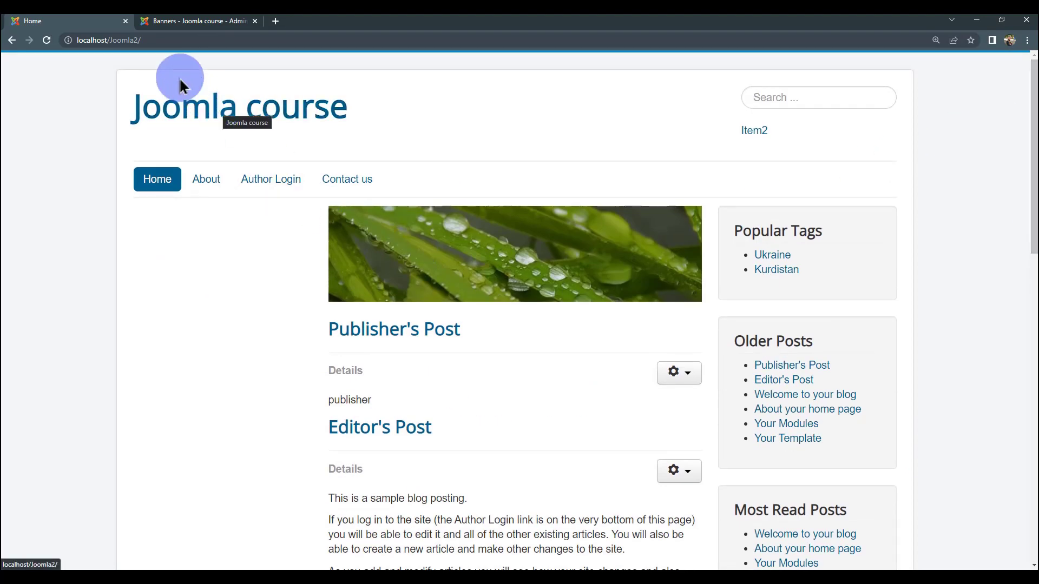
- Switch to the Joomla administrator and open the Banners component
left_click(165, 21)
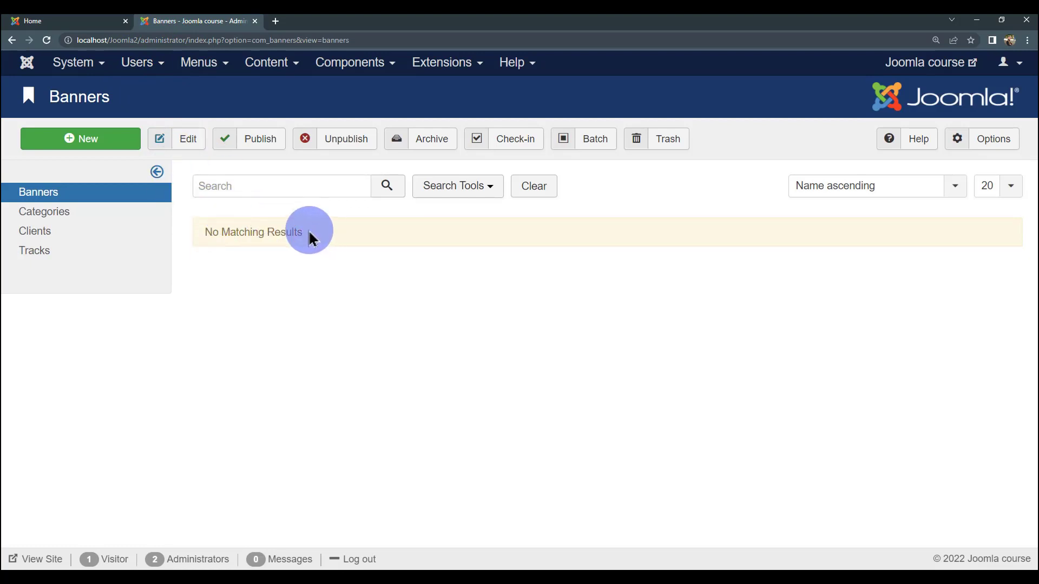
left_click(359, 64)
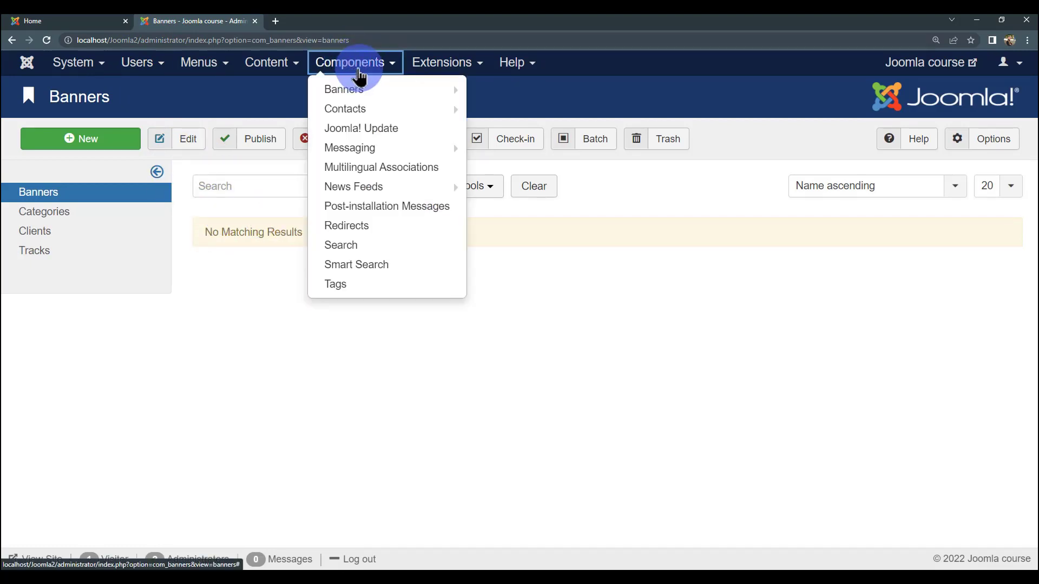
mouse_move(347, 96)
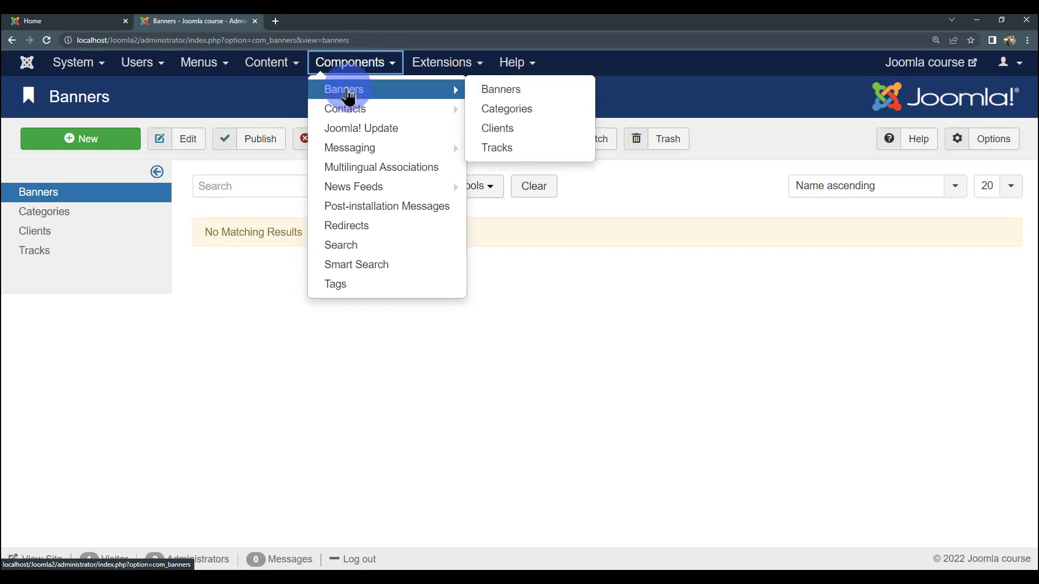
left_click(348, 92)
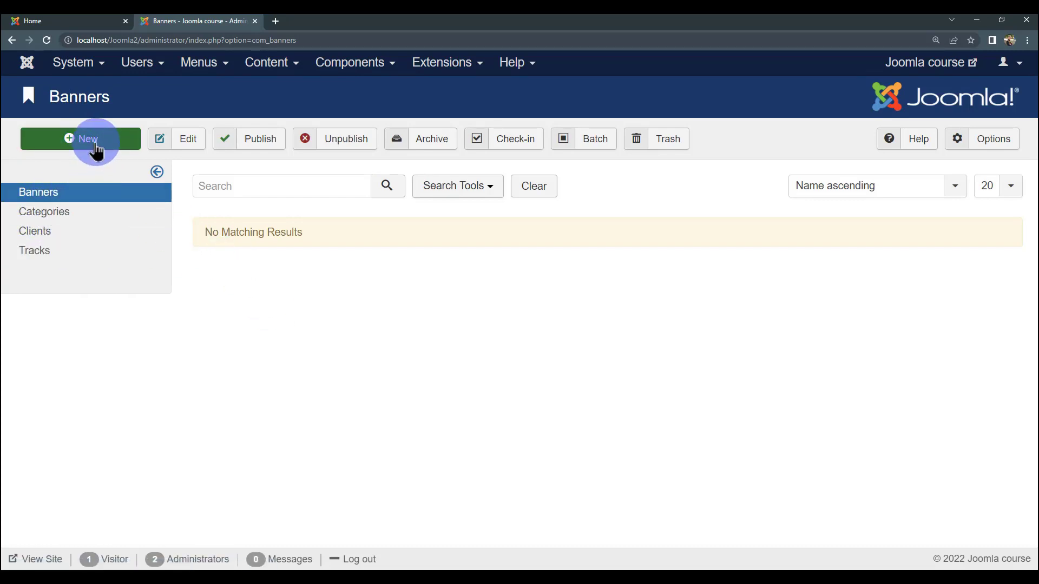
- Review the Categories, Clients and Tracks sections of the Banners component
left_click(81, 213)
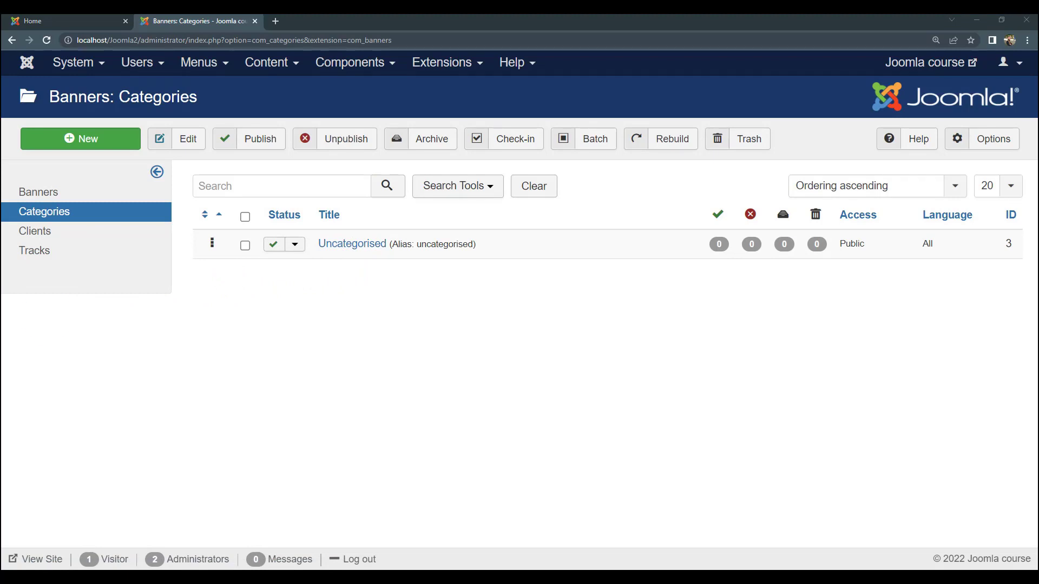
left_click(457, 344)
left_click(351, 314)
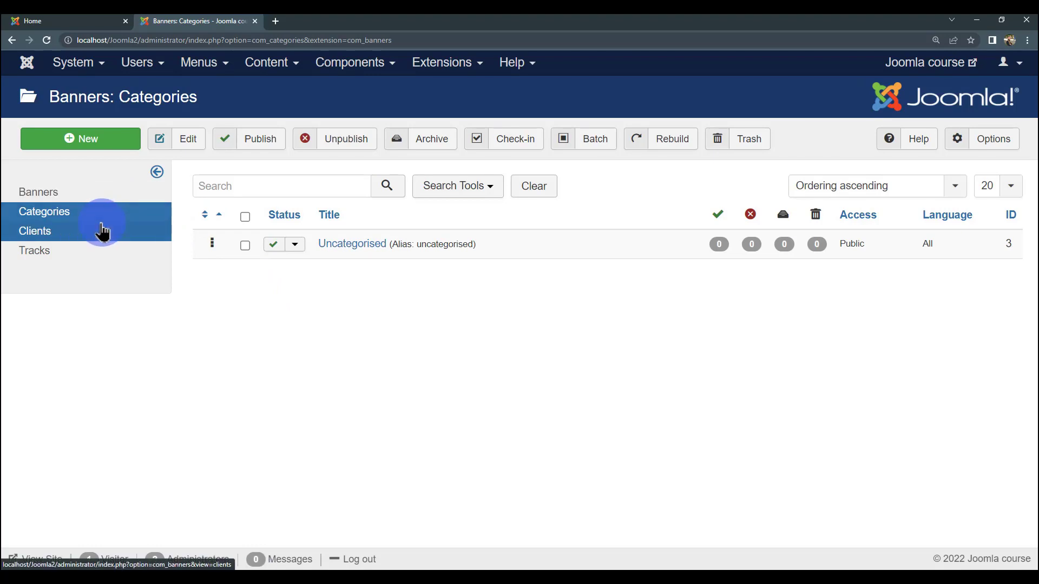
left_click(88, 247)
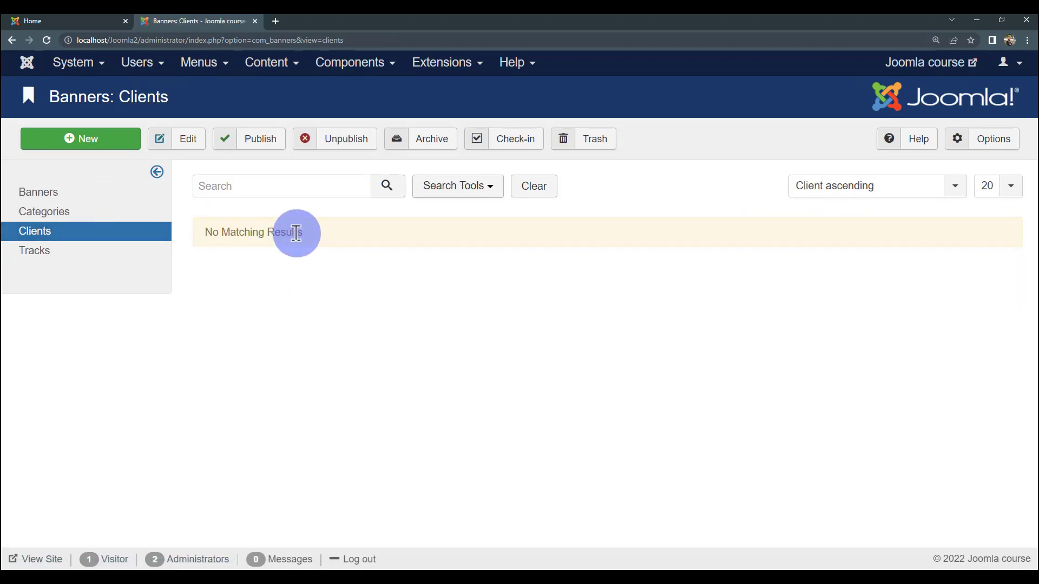
left_click_drag(297, 232, 198, 231)
left_click(269, 283)
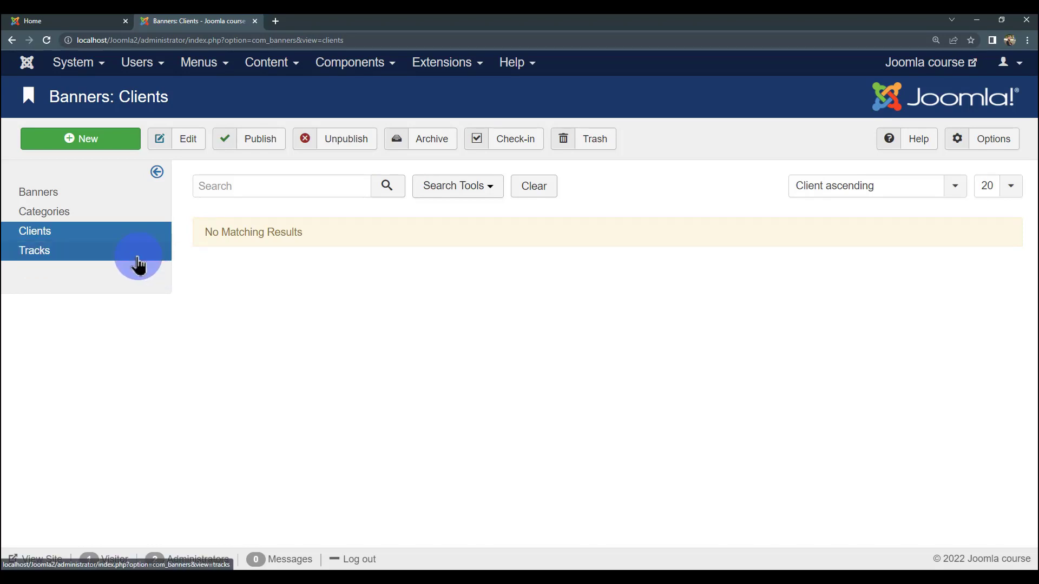
left_click(108, 262)
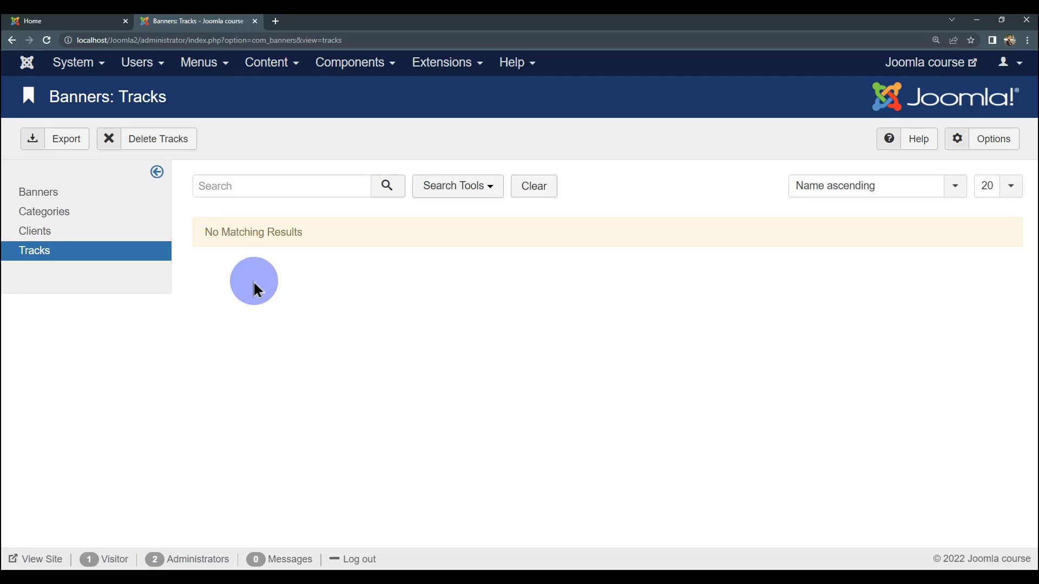
- Return to the banners list and check it alongside the site's home page
left_click(45, 196)
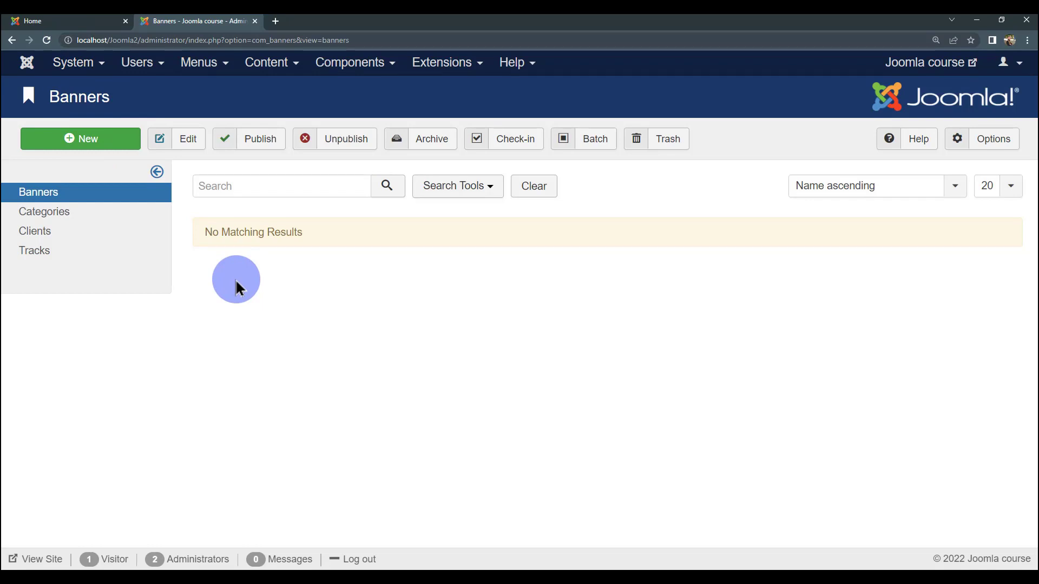
left_click(43, 21)
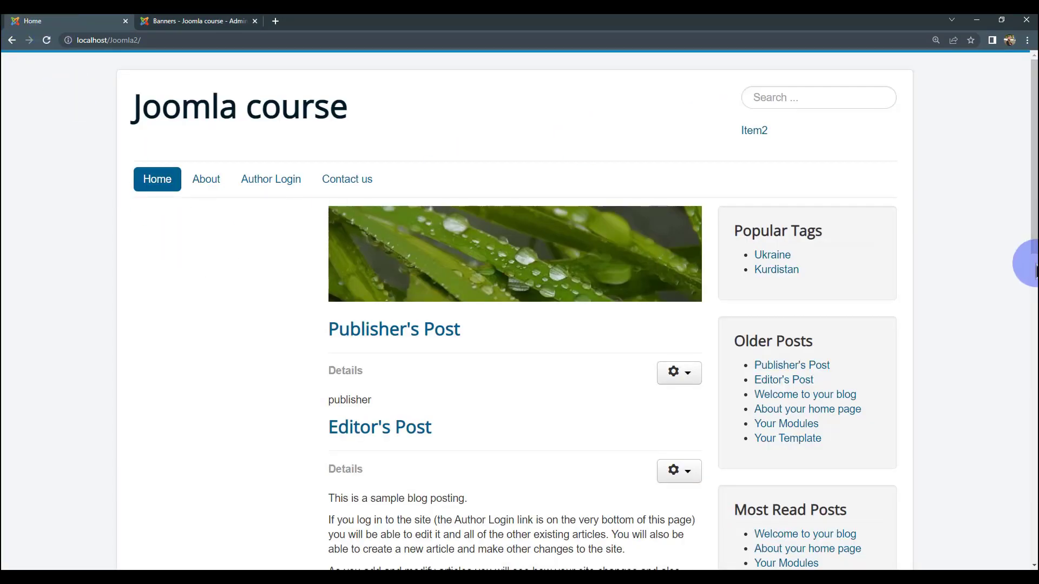
left_click(174, 22)
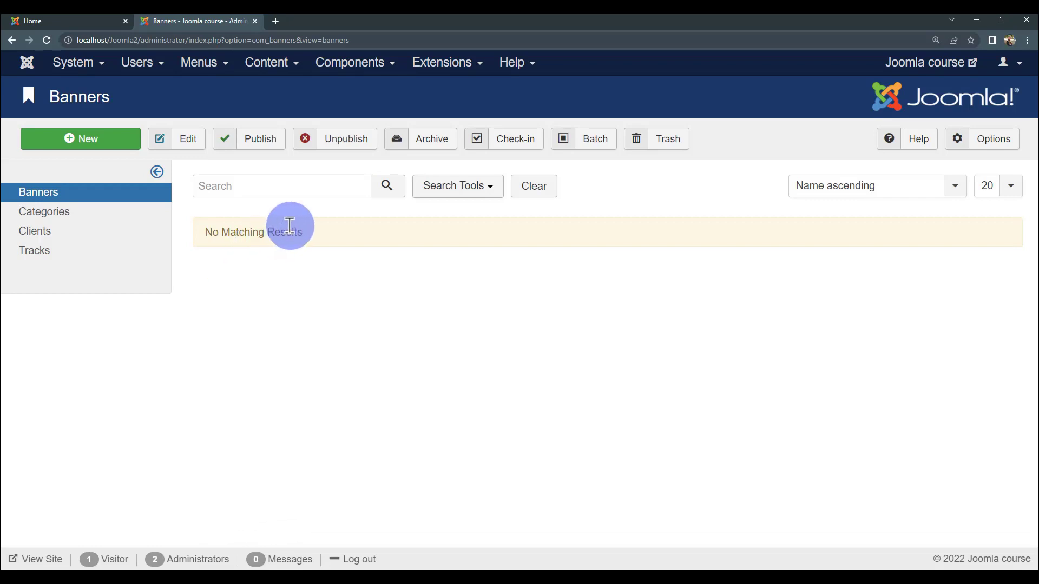
left_click_drag(285, 227, 214, 230)
left_click(258, 300)
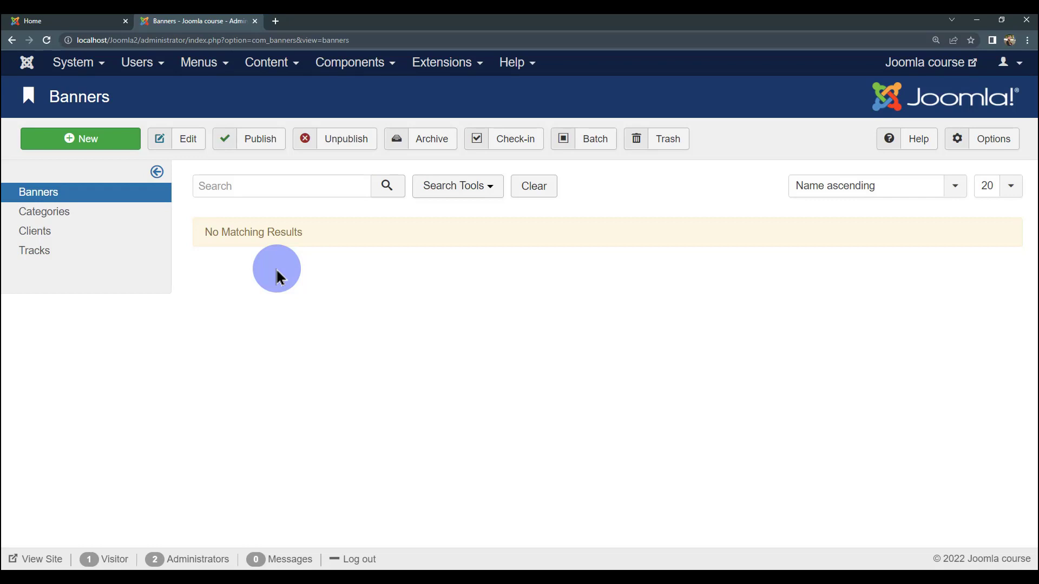
- Start a new banner client and name it Company A
left_click(41, 234)
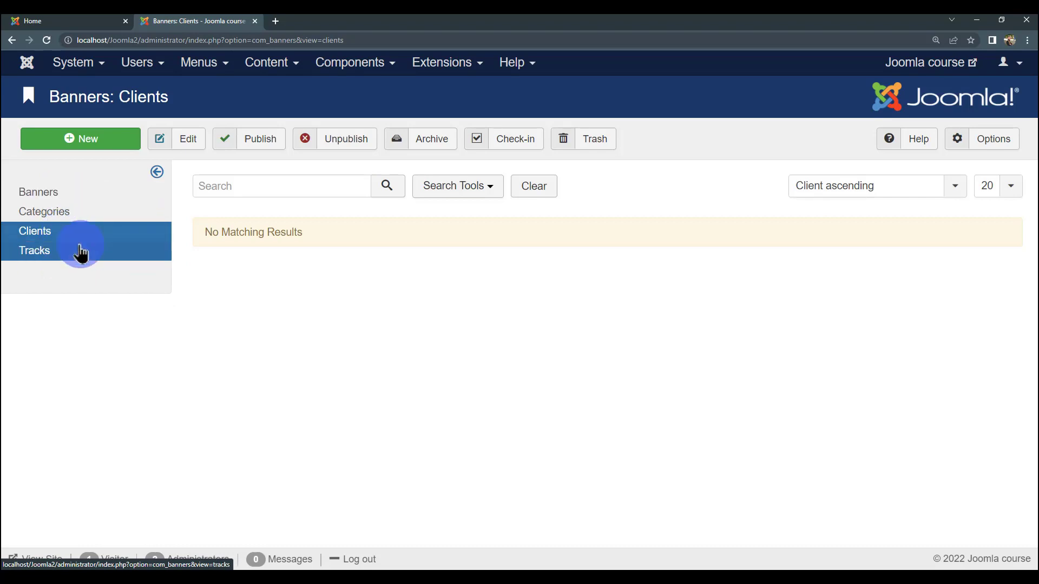
left_click(102, 145)
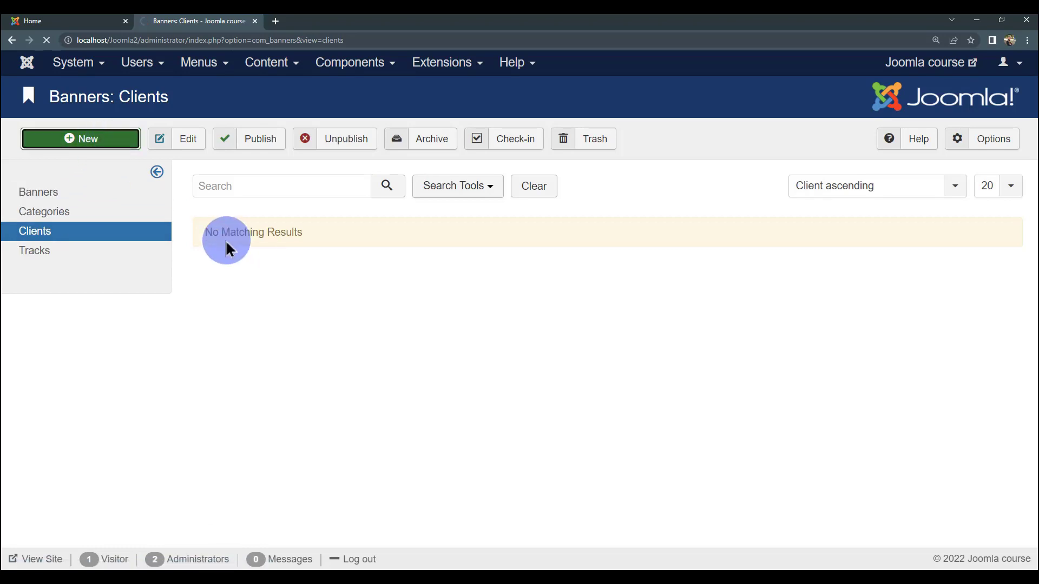
left_click(229, 192)
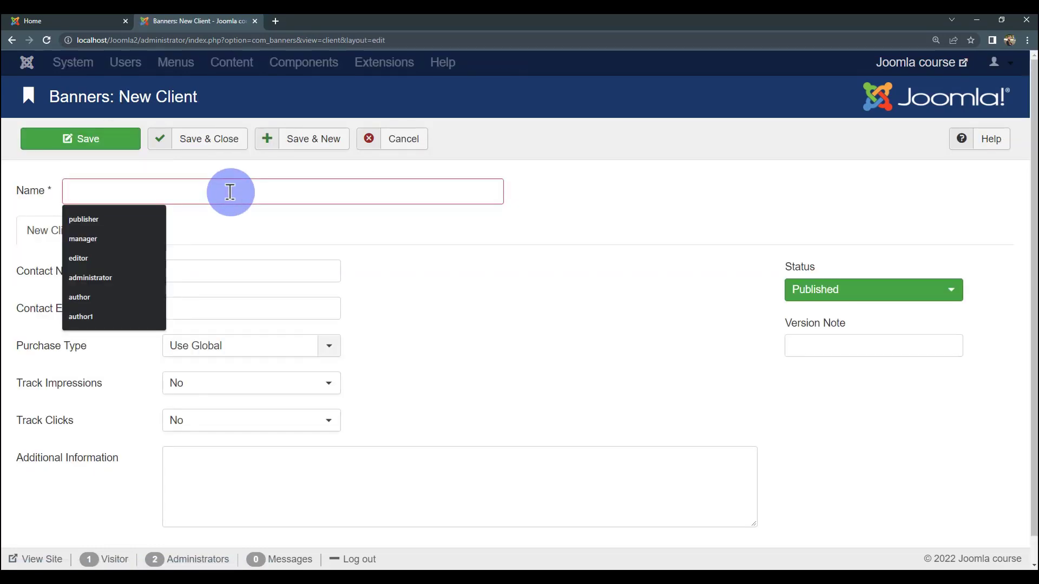
left_click(175, 196)
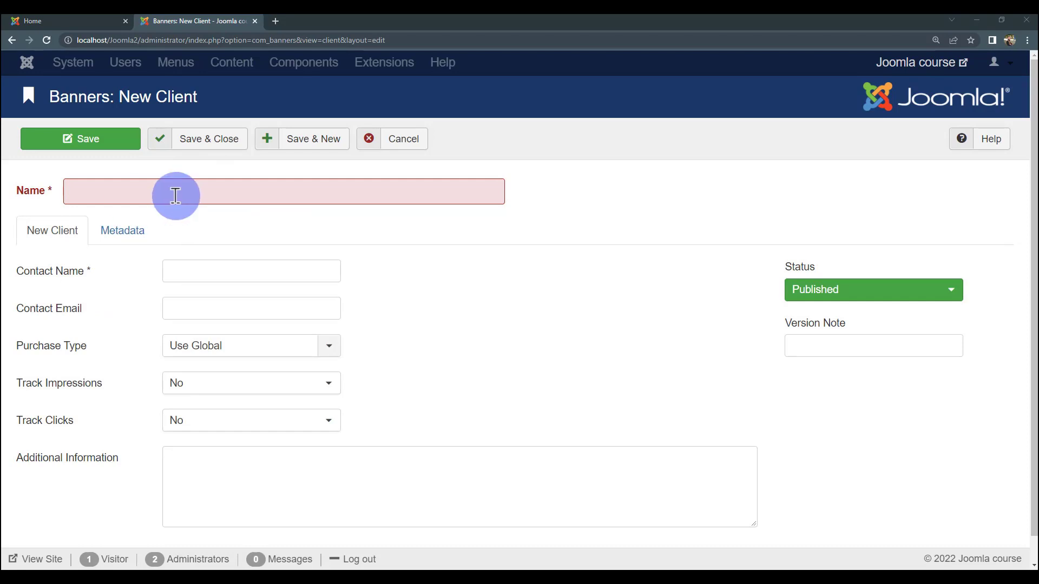
type("Comm")
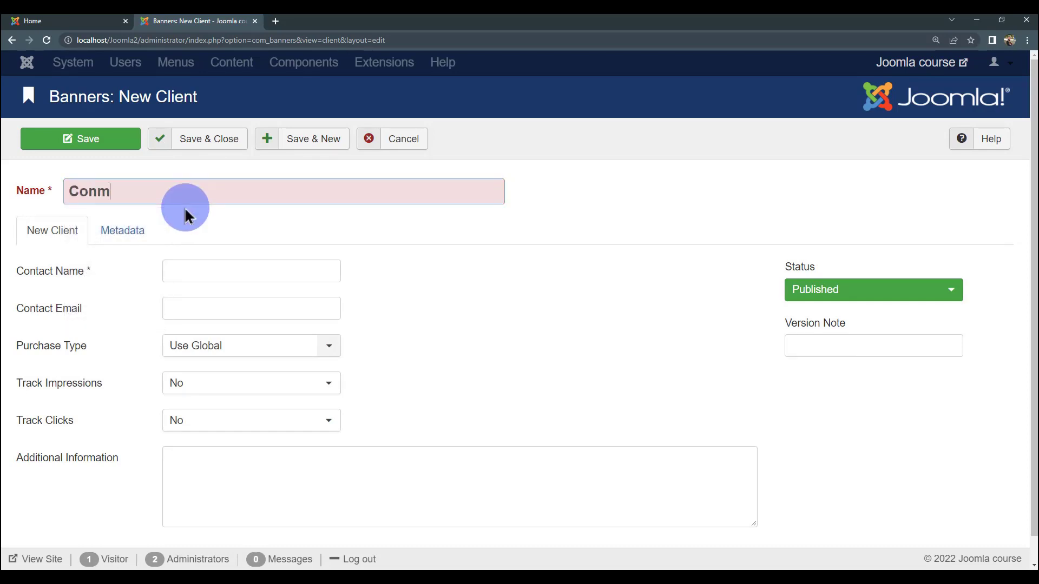
key("BackSpace")
key("BackSpace")
type("pmany")
key("ctrl+a")
key("BackSpace")
type("Compnay")
left_click(177, 193)
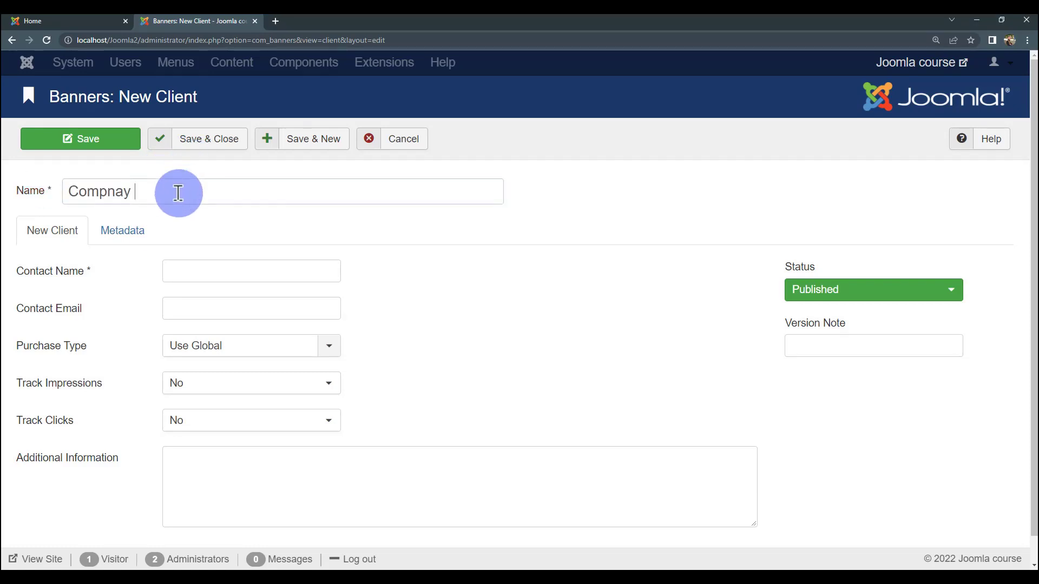
key("ctrl+a")
key("BackSpace")
type("Compa")
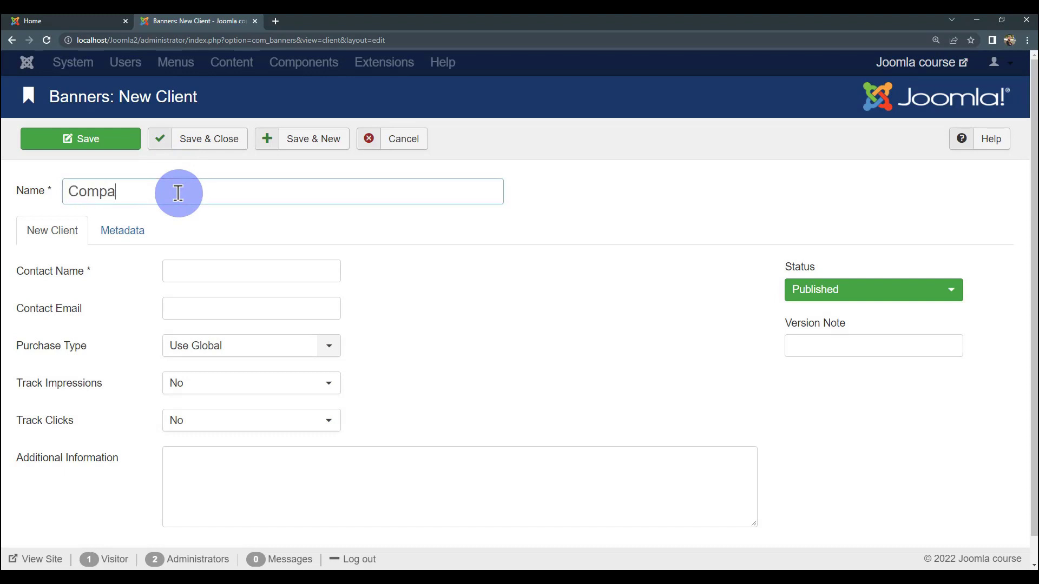
type("ny A")
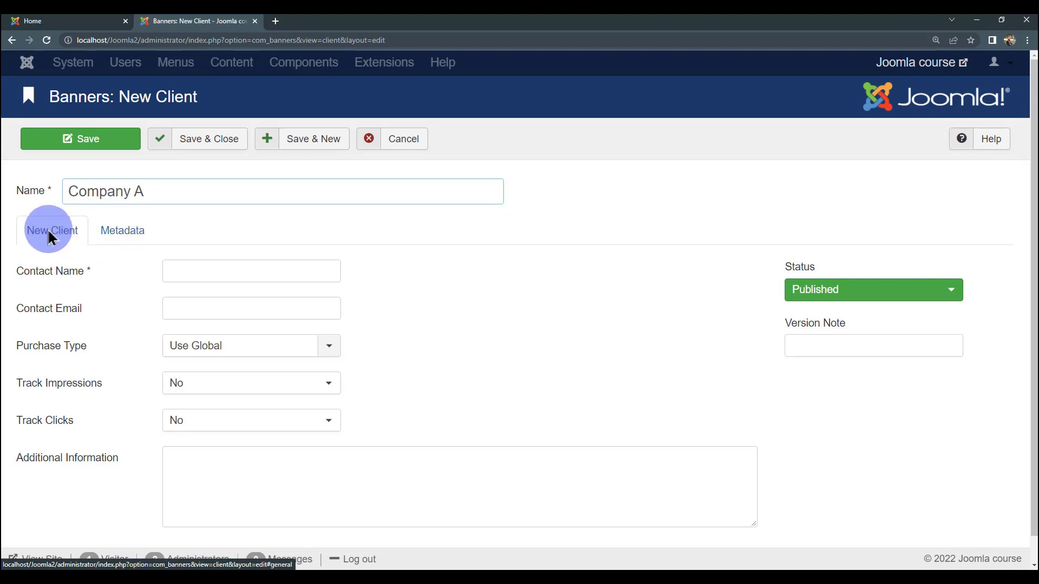
- Enter Company 1 as the client's contact name, leaving the contact email blank
scroll(47, 228, "down", 1)
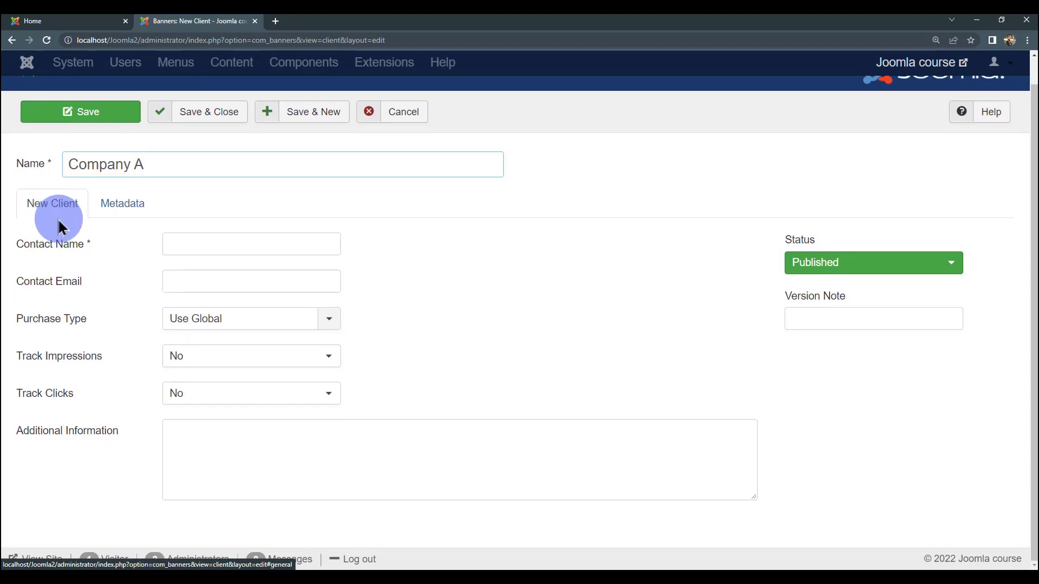
left_click(217, 244)
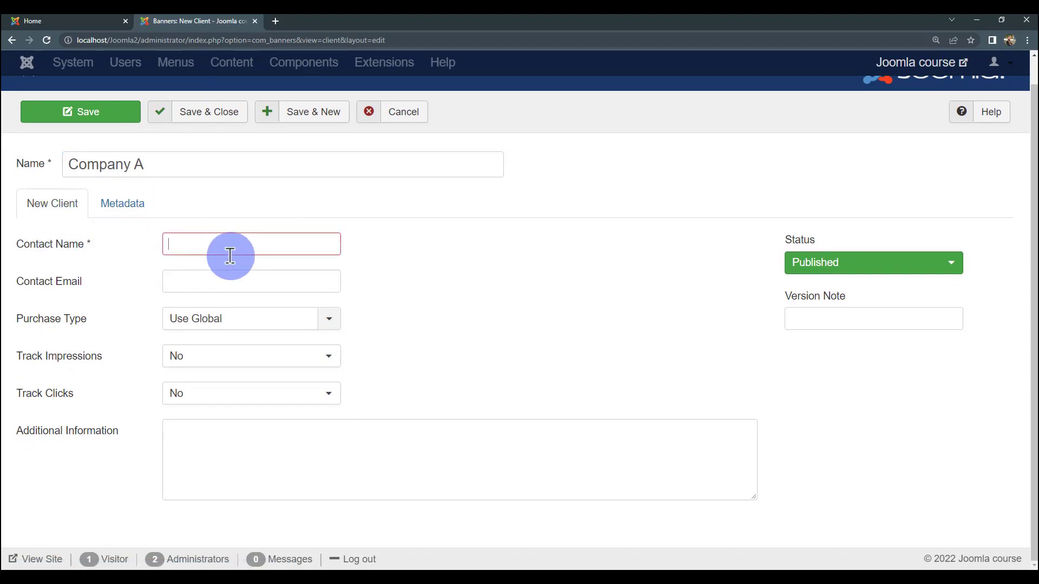
type("Com")
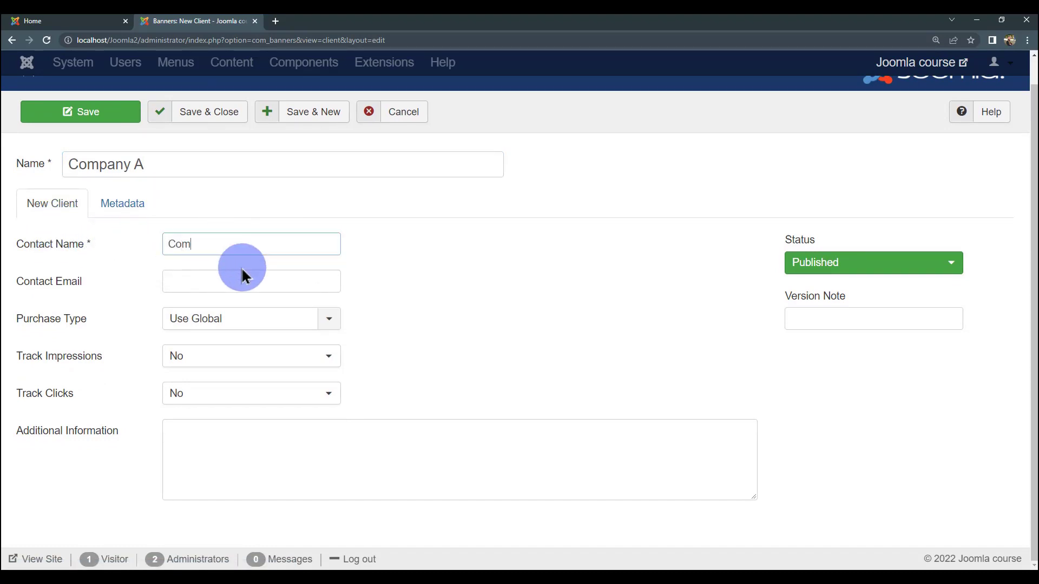
type("pany 1")
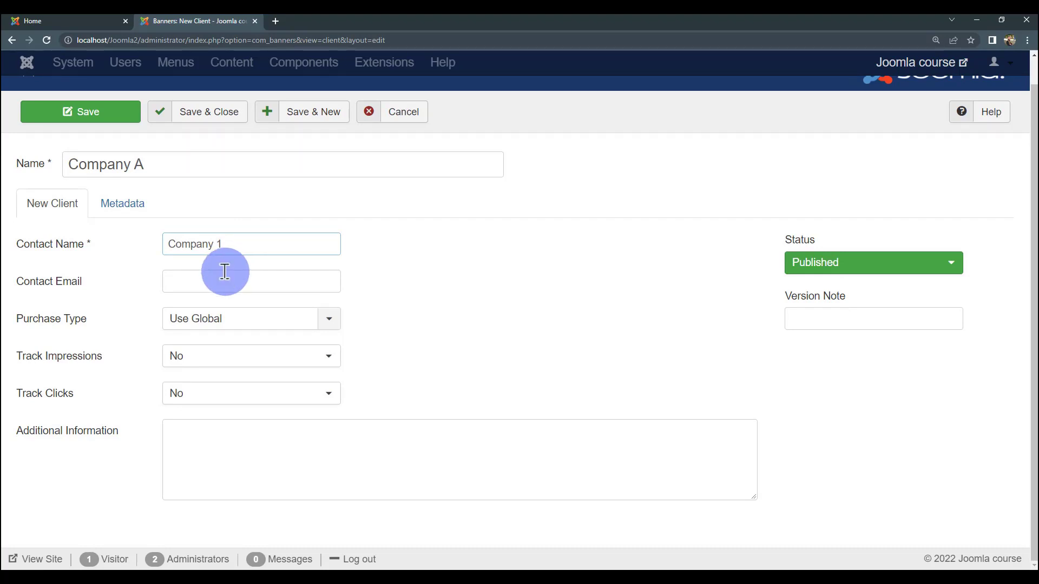
left_click(225, 271)
left_click(252, 272)
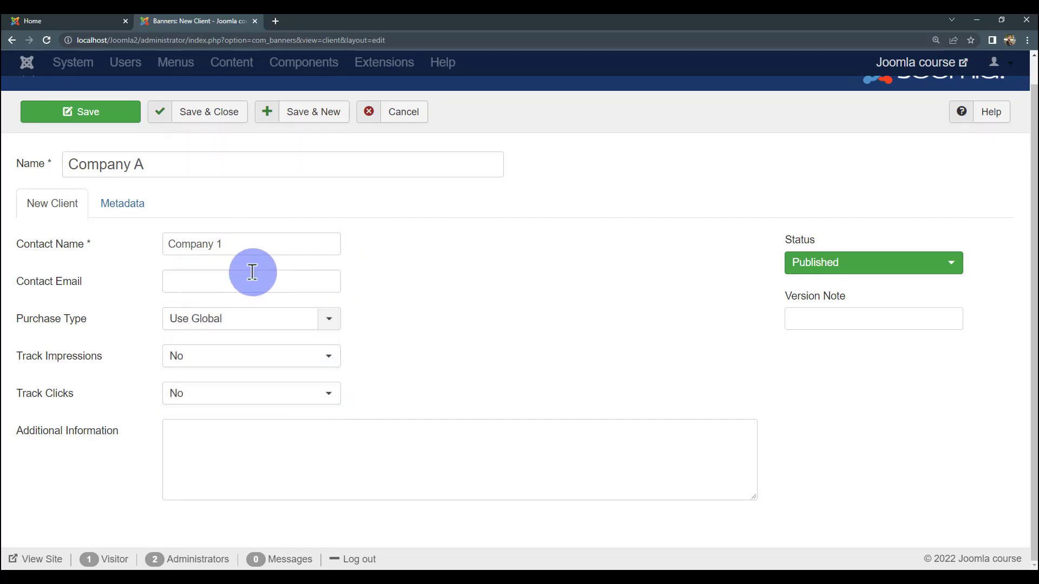
left_click(246, 244)
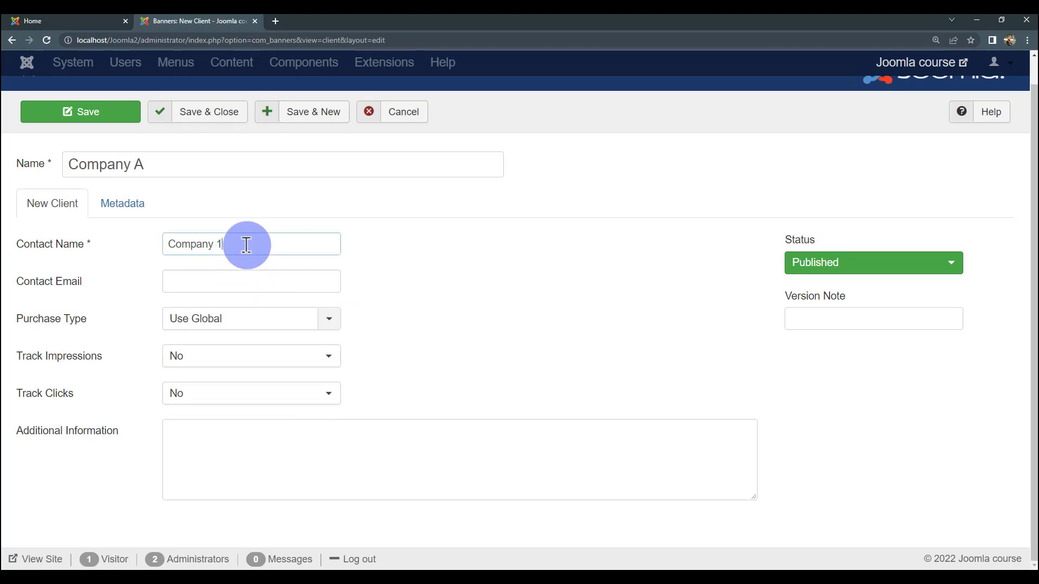
left_click(232, 277)
left_click(343, 285)
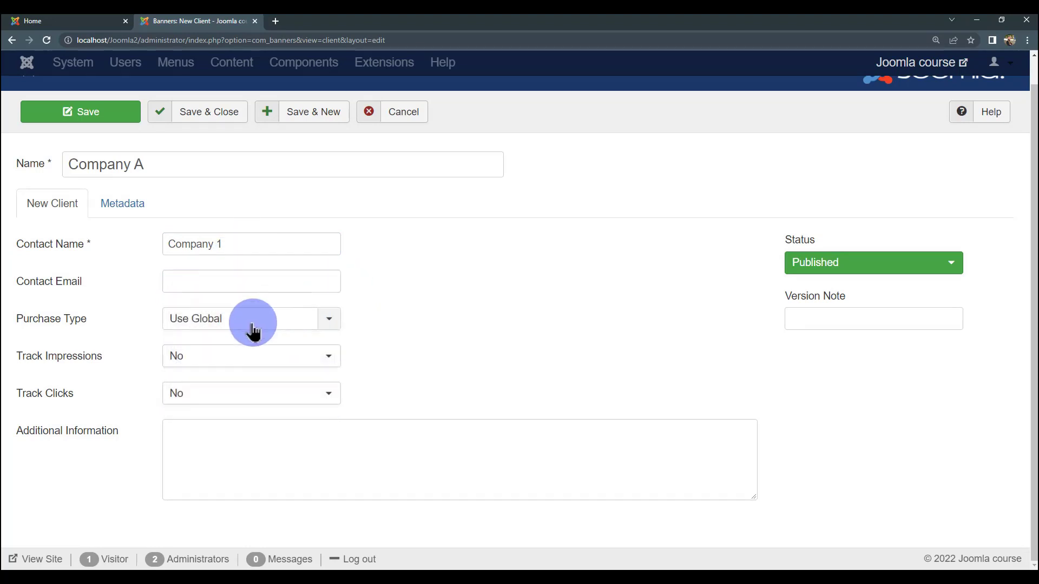
- Check the client's available Purchase Type and Status options without changing either setting
left_click(309, 320)
left_click(393, 319)
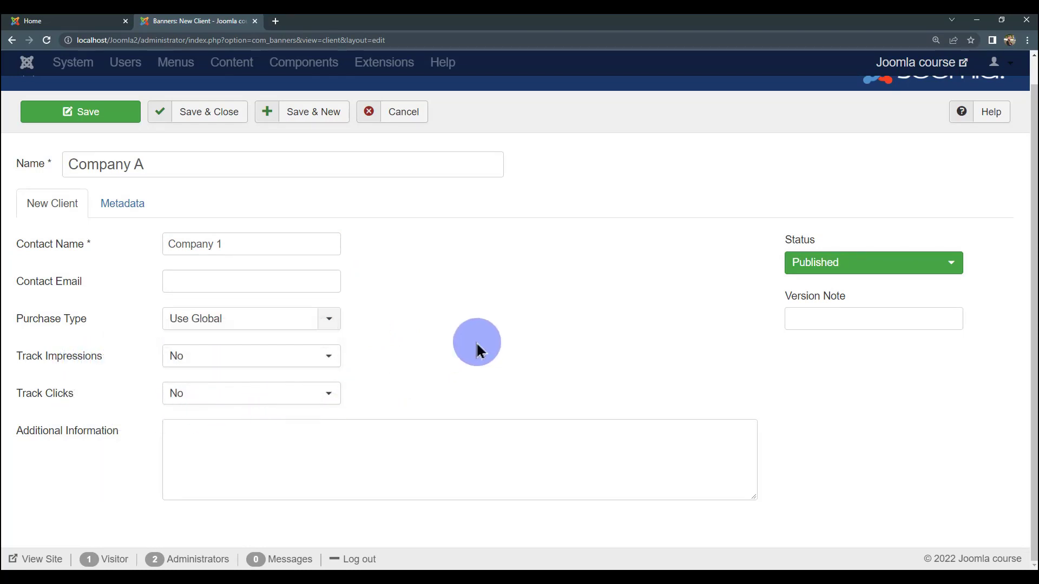
left_click(848, 268)
left_click(688, 278)
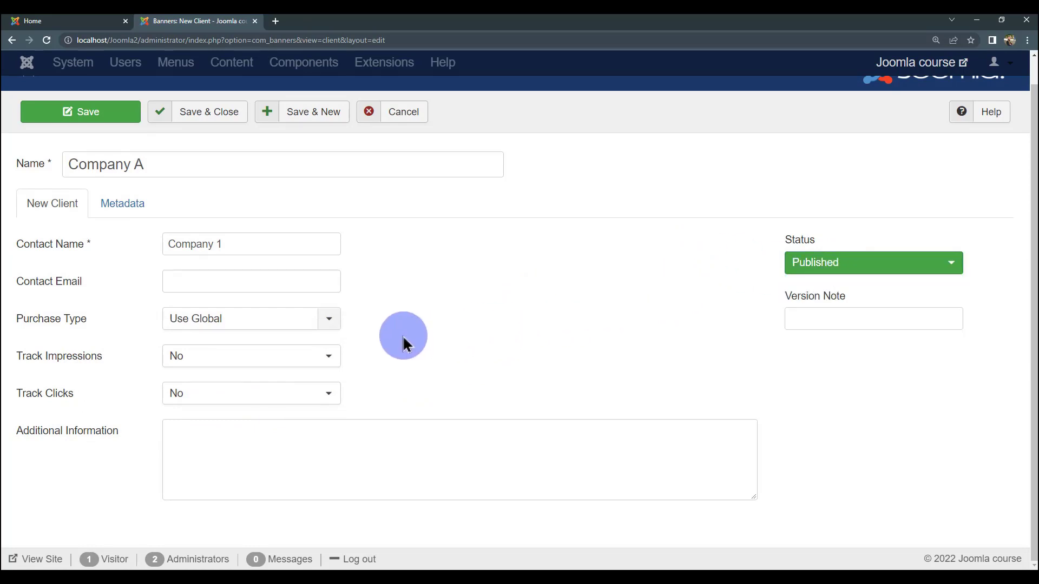
- Check the available options for the client's Track Impressions and Track Clicks settings
left_click(218, 372)
left_click(379, 353)
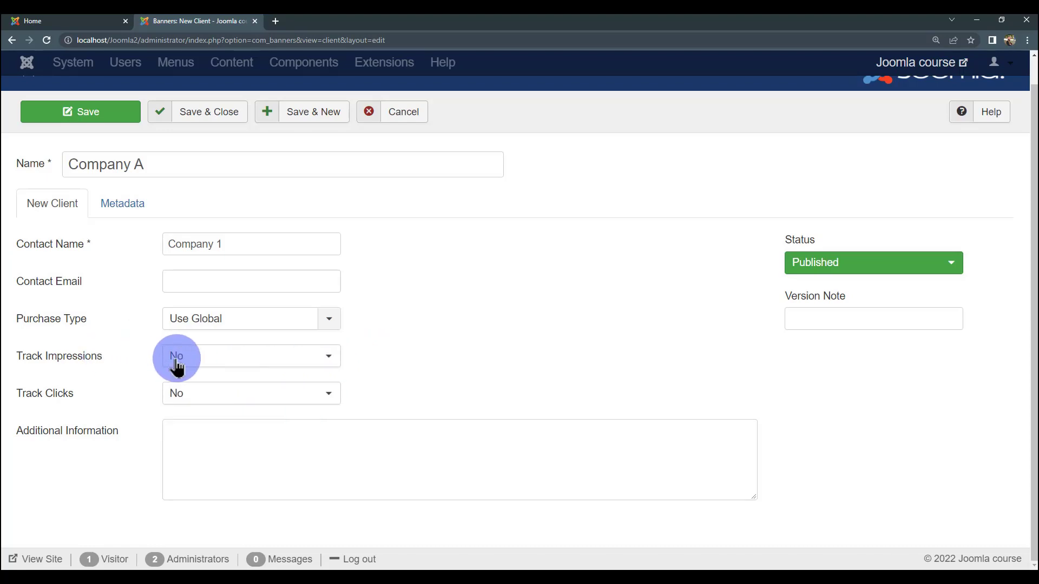
left_click(177, 368)
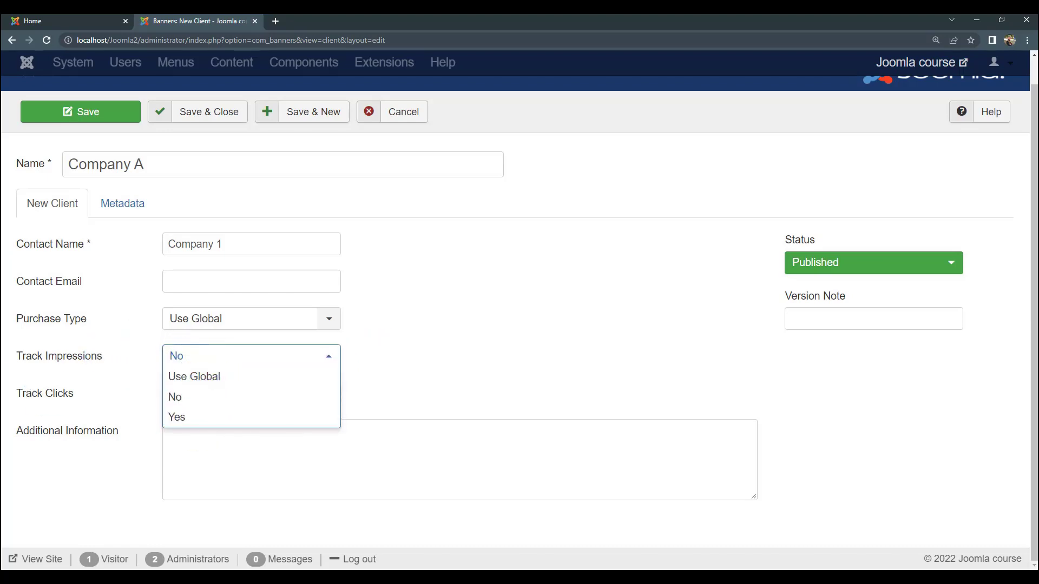
left_click(174, 397)
left_click(179, 356)
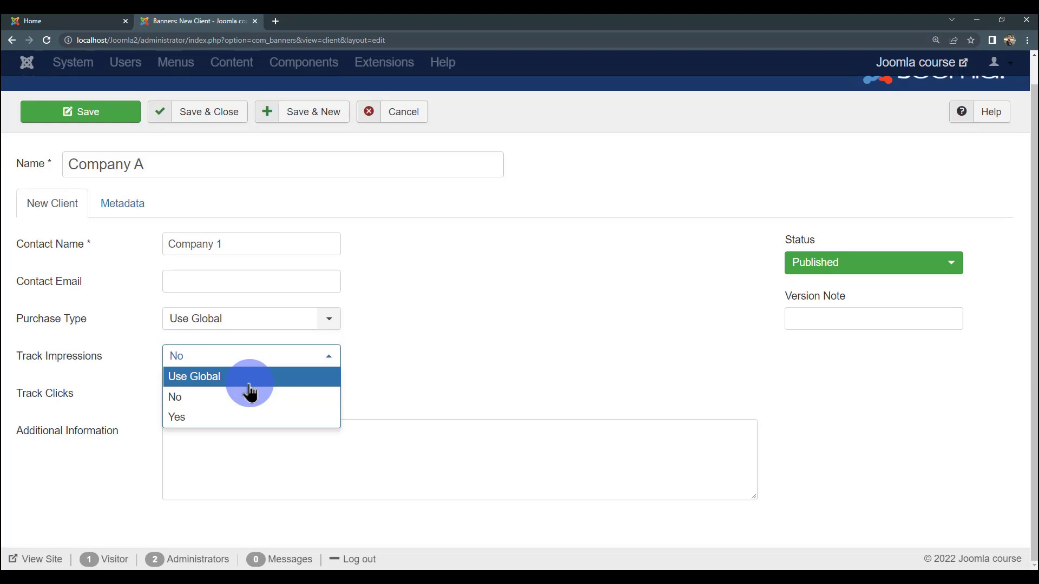
left_click(372, 349)
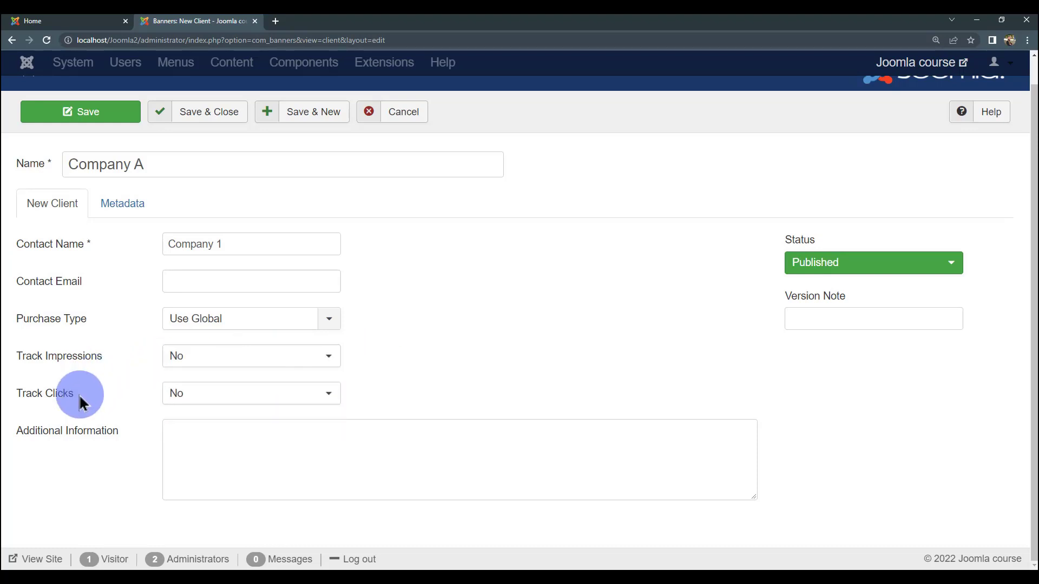
left_click(193, 396)
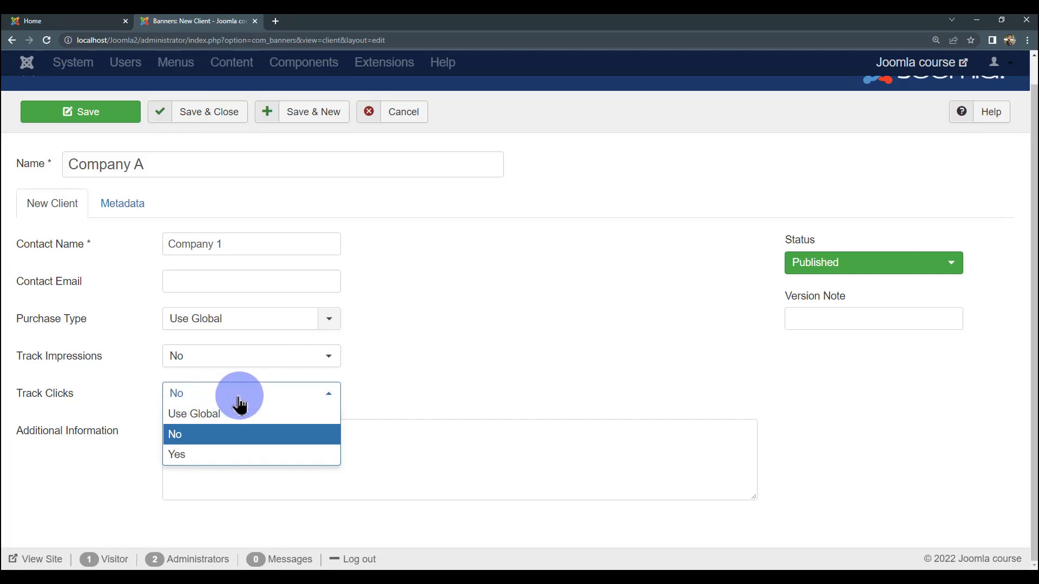
left_click(371, 399)
- Set both Track Clicks and Track Impressions to Yes for the Company A client
left_click(254, 399)
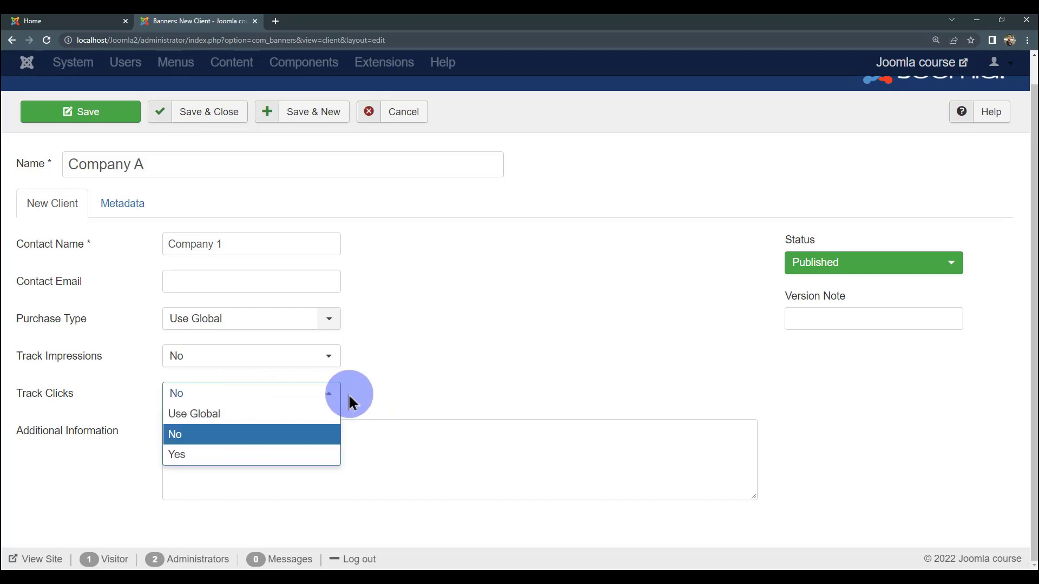
left_click(195, 455)
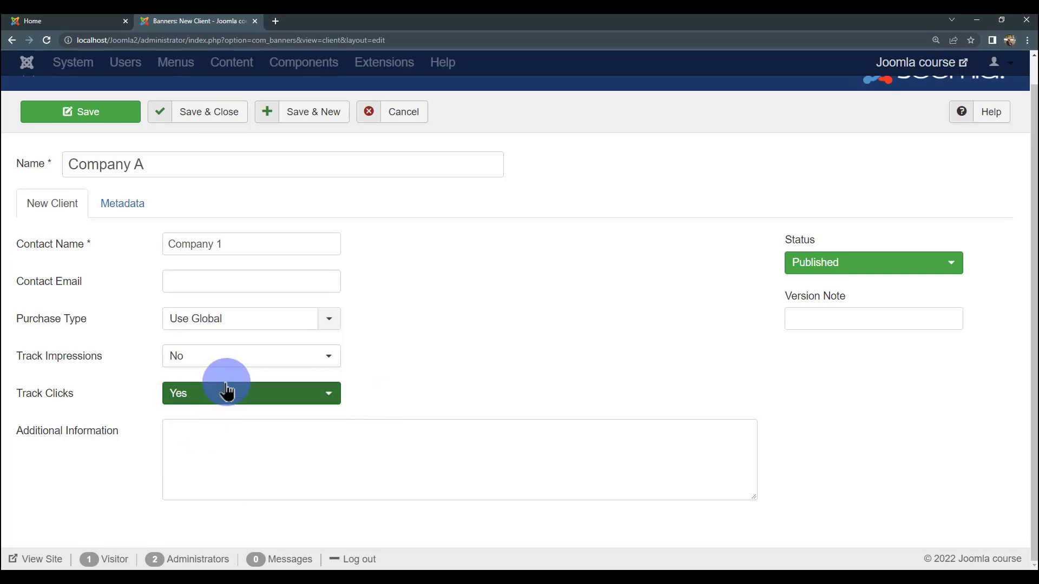
left_click(230, 357)
left_click(229, 417)
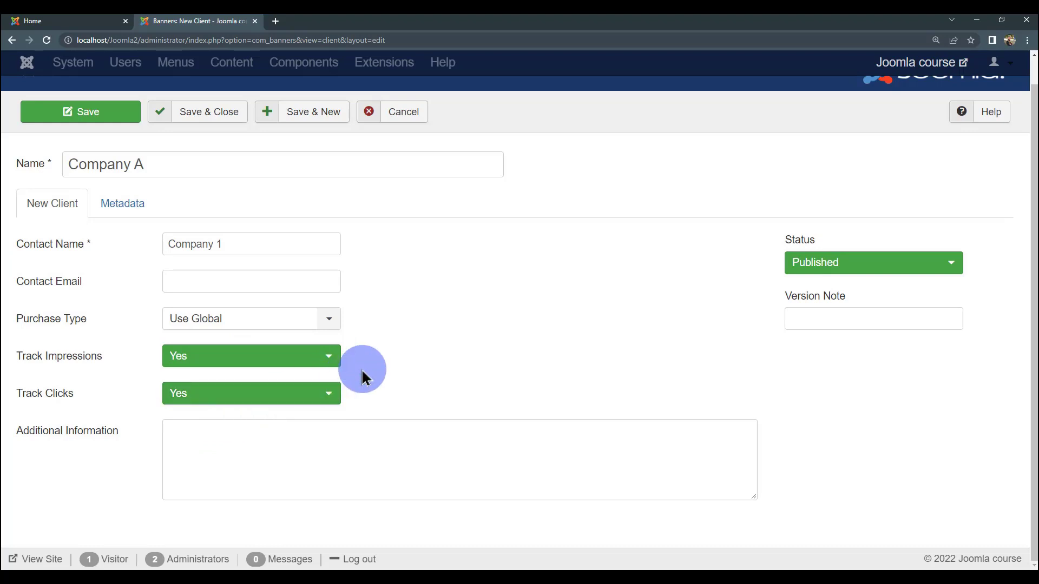
- Examine the client's additional information and metadata fields, and return to the general client details
left_click(241, 438)
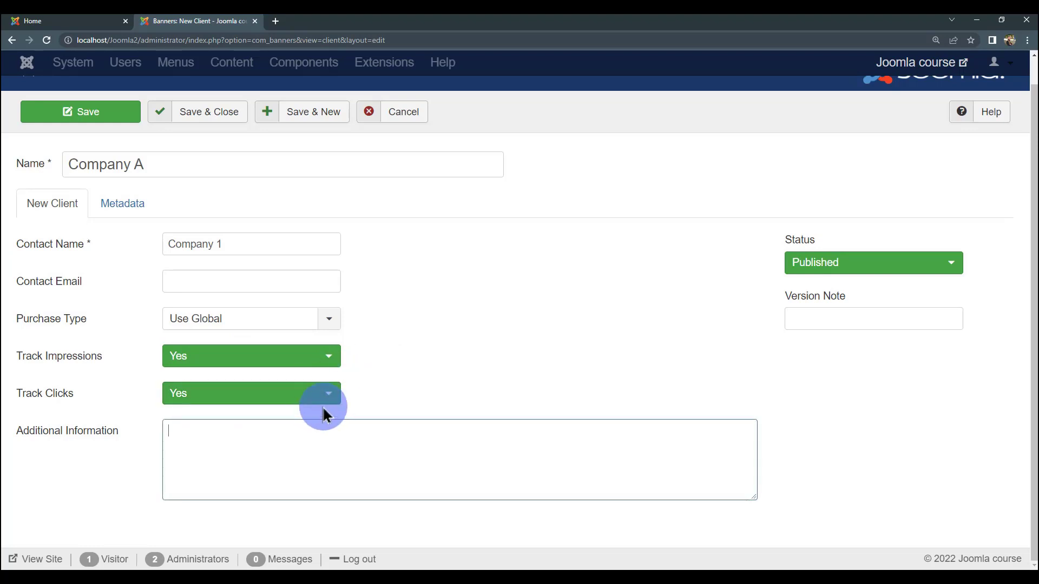
left_click(124, 204)
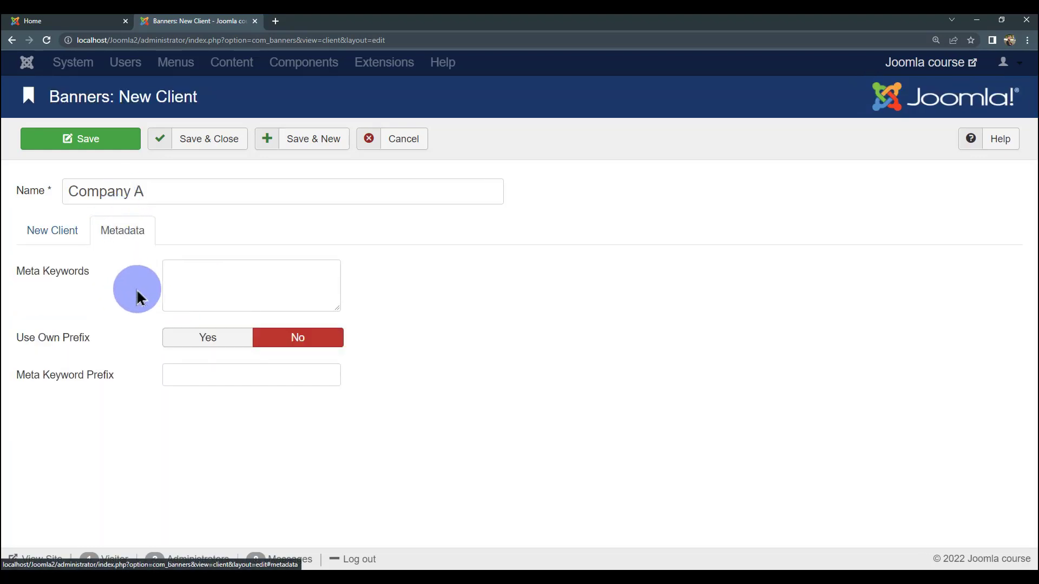
left_click(52, 244)
scroll(433, 365, "down", 1)
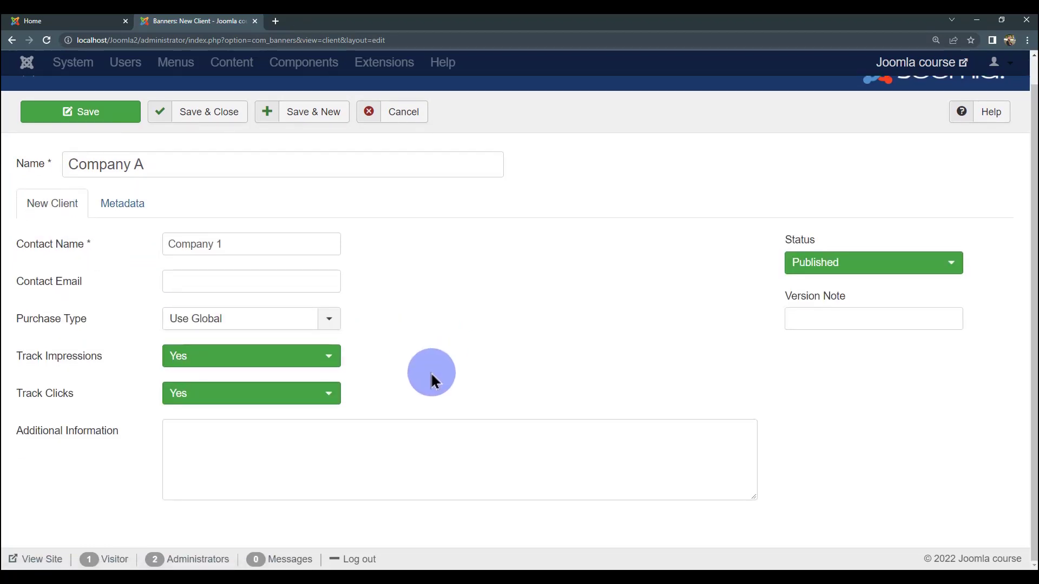
- Save the Company A client and open a blank form for another client
scroll(430, 371, "up", 1)
left_click_drag(149, 192, 78, 192)
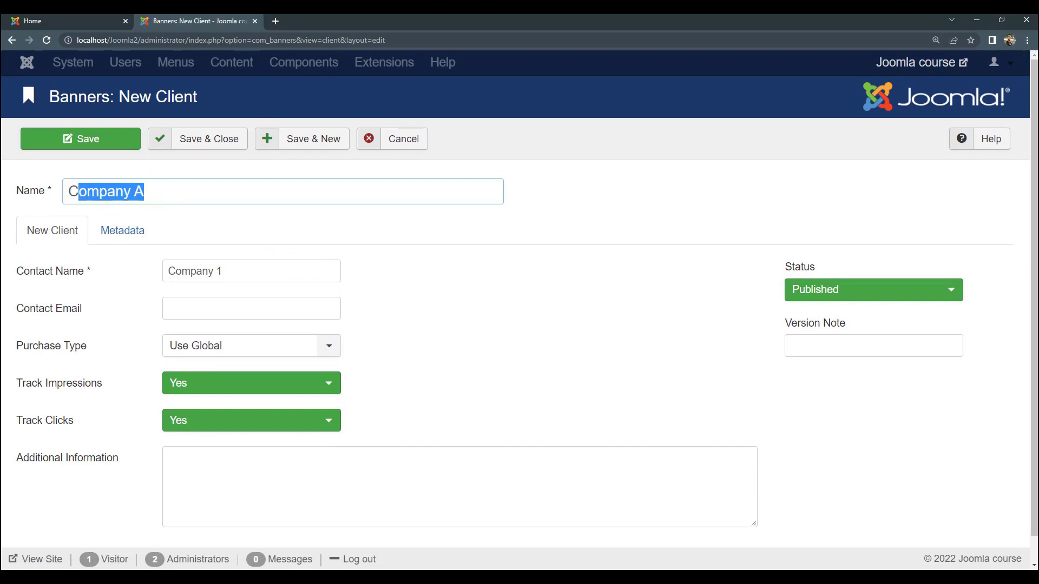
left_click(401, 250)
left_click(266, 151)
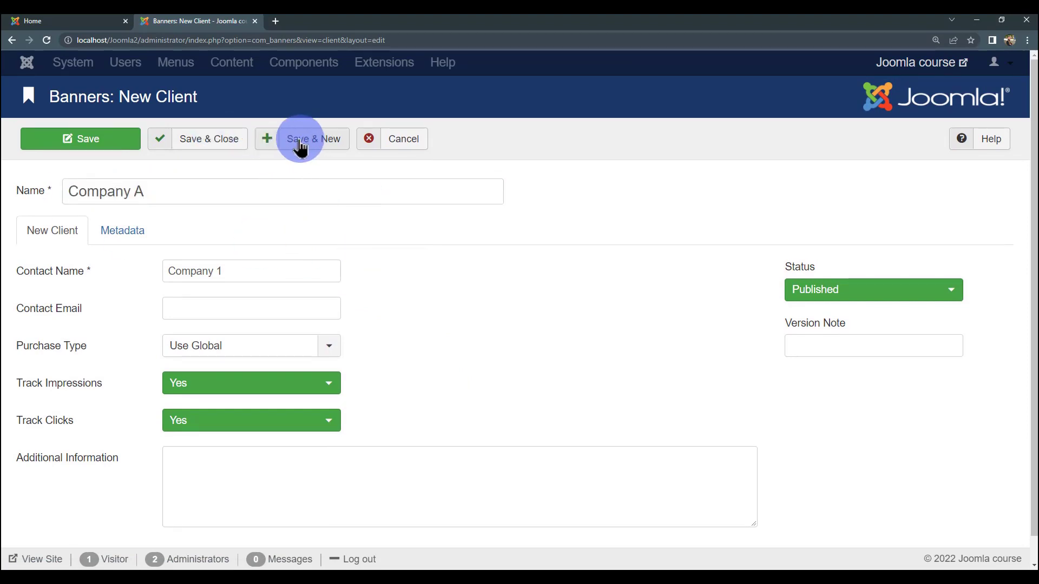
- Name the second banner client Company B
left_click(171, 250)
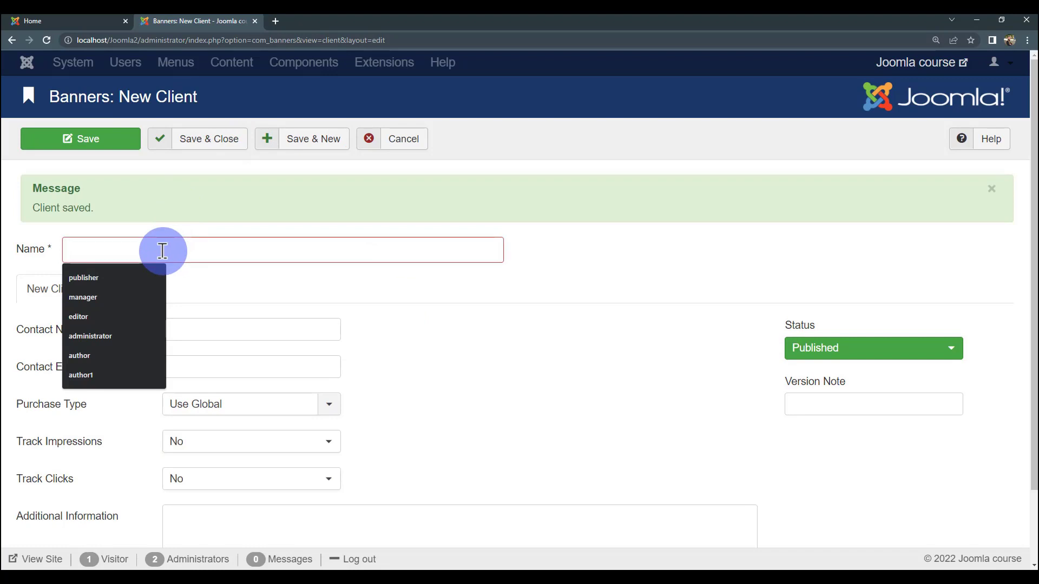
type("C")
key("Down")
key("Return")
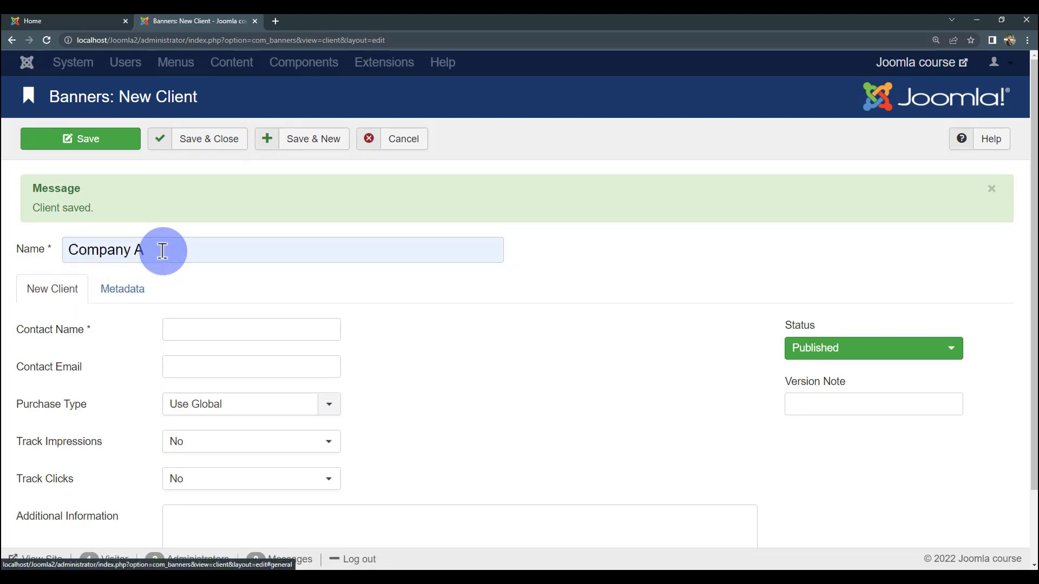
key("BackSpace")
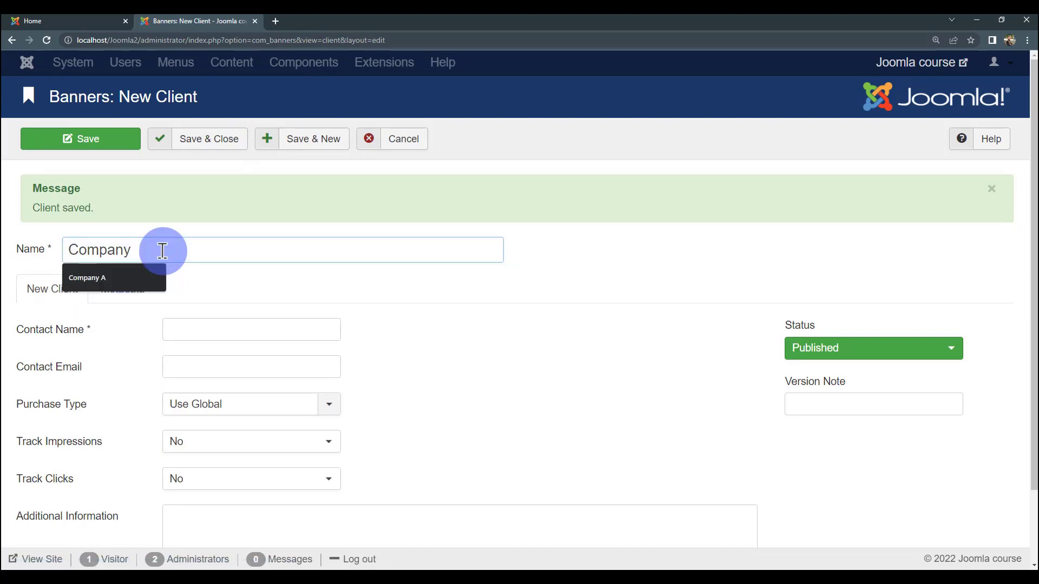
type("B")
- Enter Company 2 as the contact name for the Company B client
scroll(164, 299, "down", 2)
left_click(195, 240)
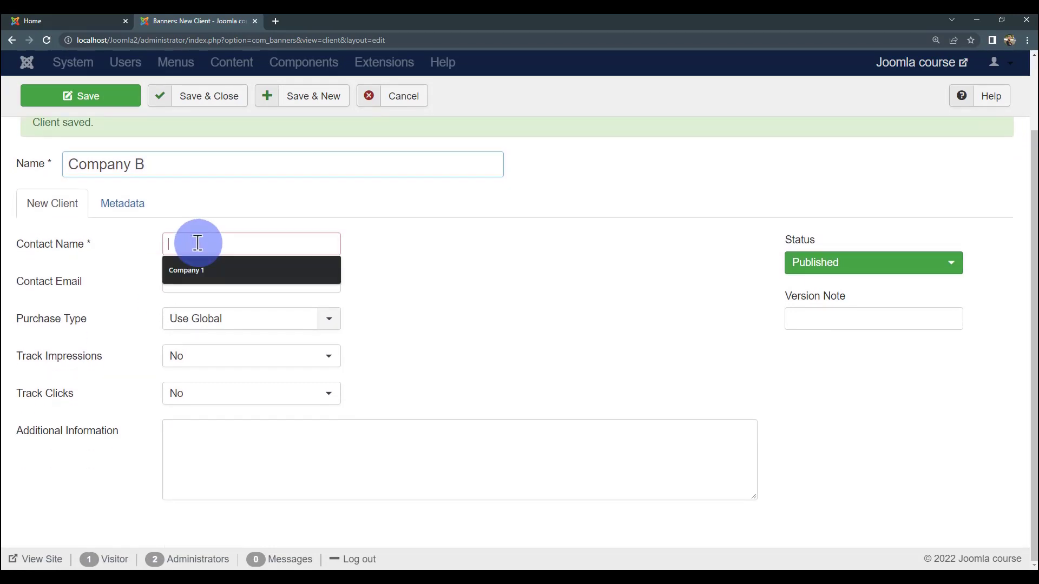
left_click(274, 277)
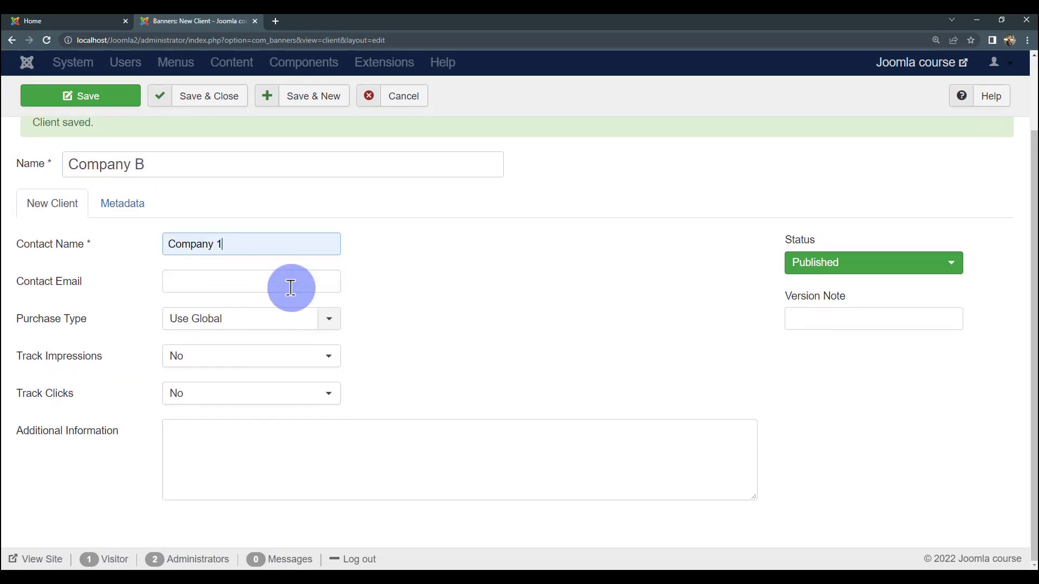
key("BackSpace")
type("2")
- Check the Contact Email and Purchase Type fields, leaving the email blank and the type at Use Global
left_click(265, 281)
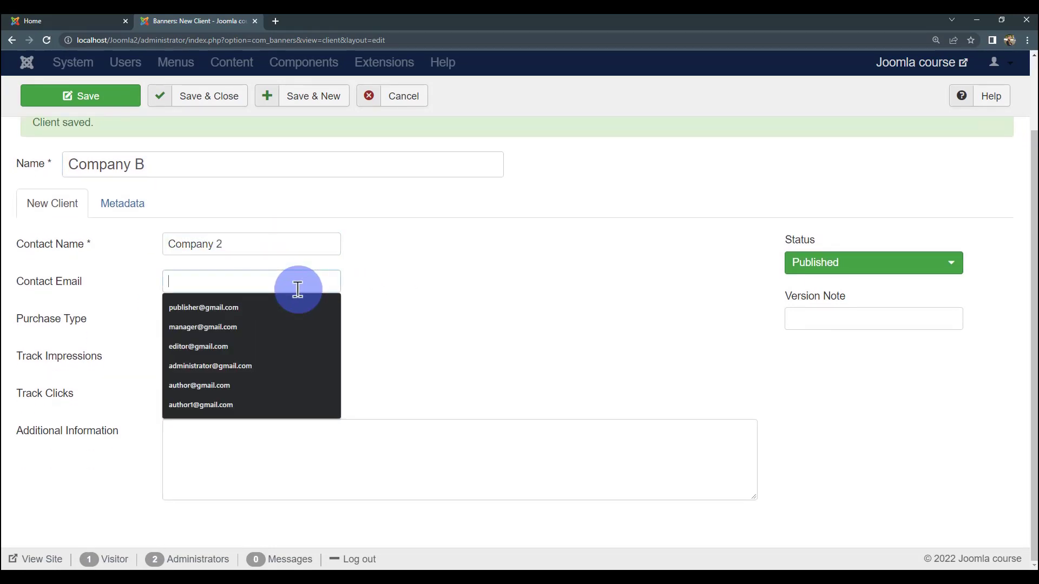
left_click(395, 295)
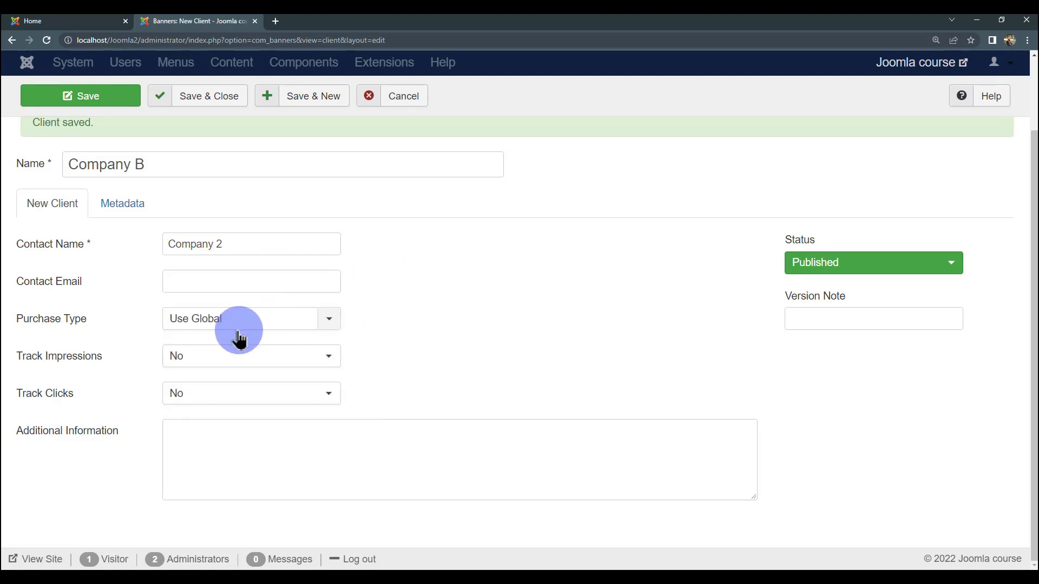
left_click(327, 320)
left_click(309, 339)
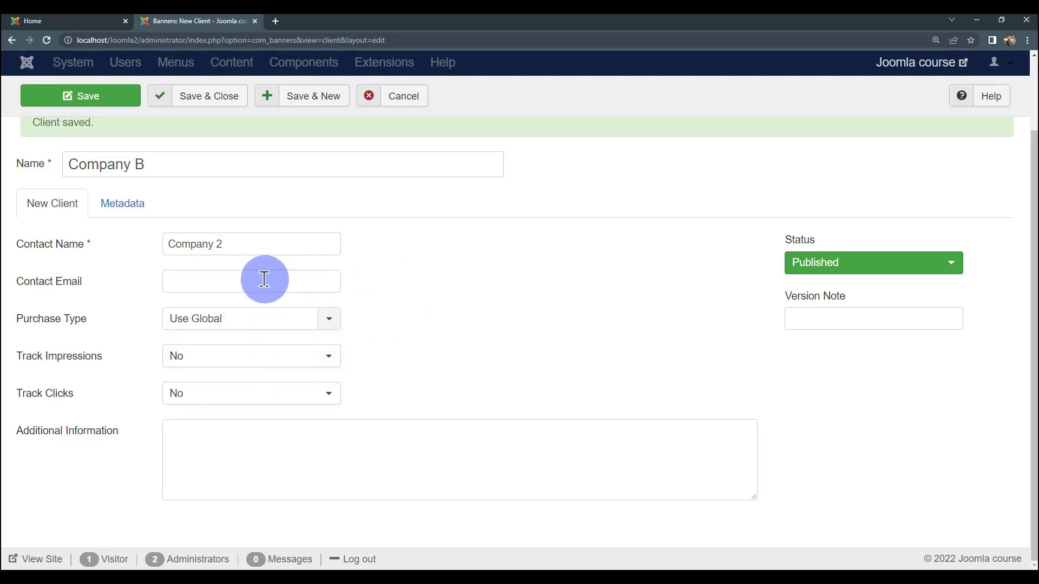
left_click(261, 278)
left_click(352, 278)
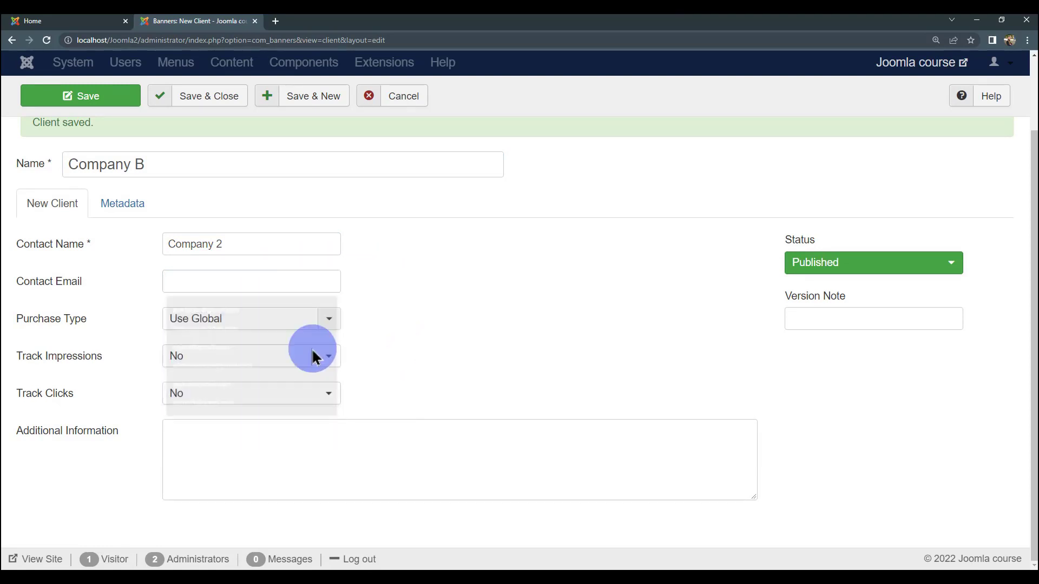
- Set Track Impressions and Track Clicks to Yes for Company B, and save and close the client
left_click(271, 355)
left_click(222, 419)
left_click(259, 398)
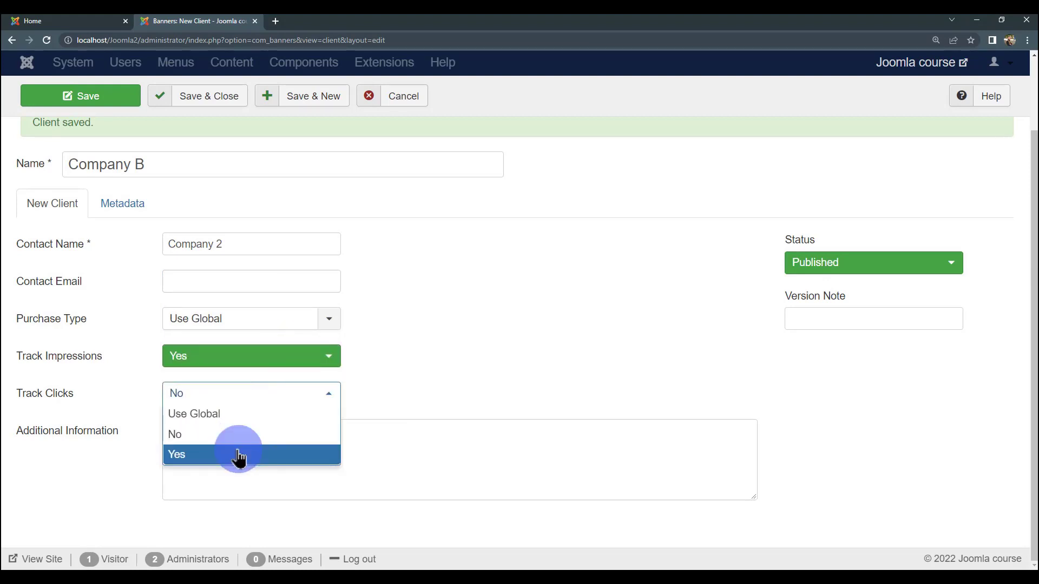
left_click(238, 456)
scroll(413, 351, "up", 2)
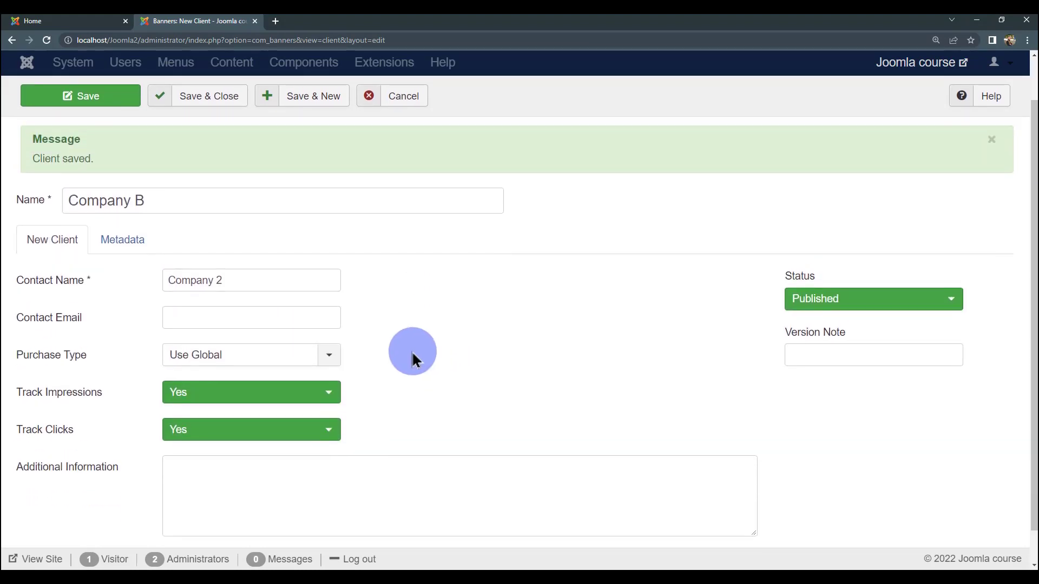
left_click(216, 140)
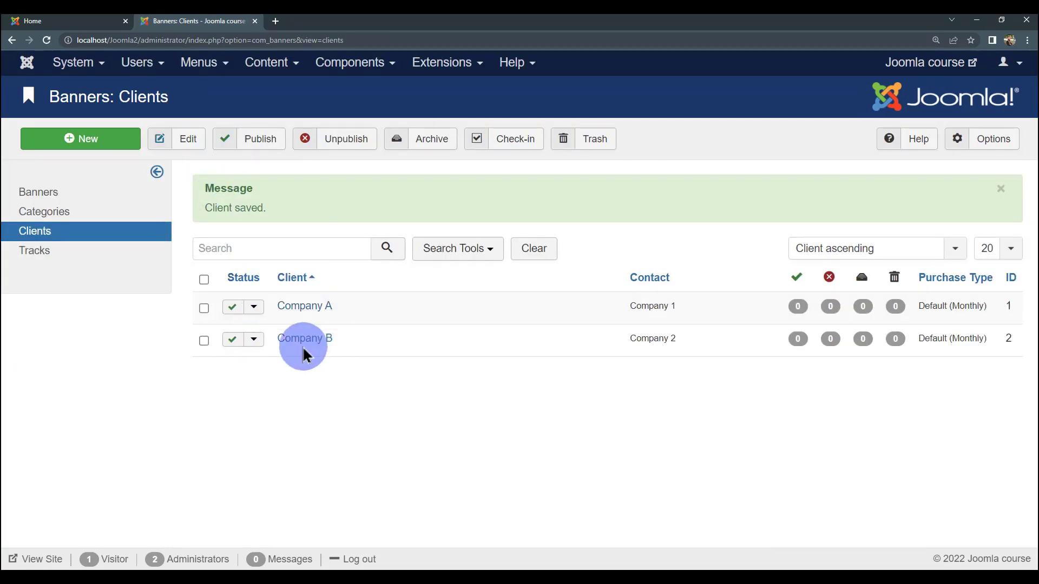
- Review the saved clients and their contact names in the clients list
left_click(297, 305)
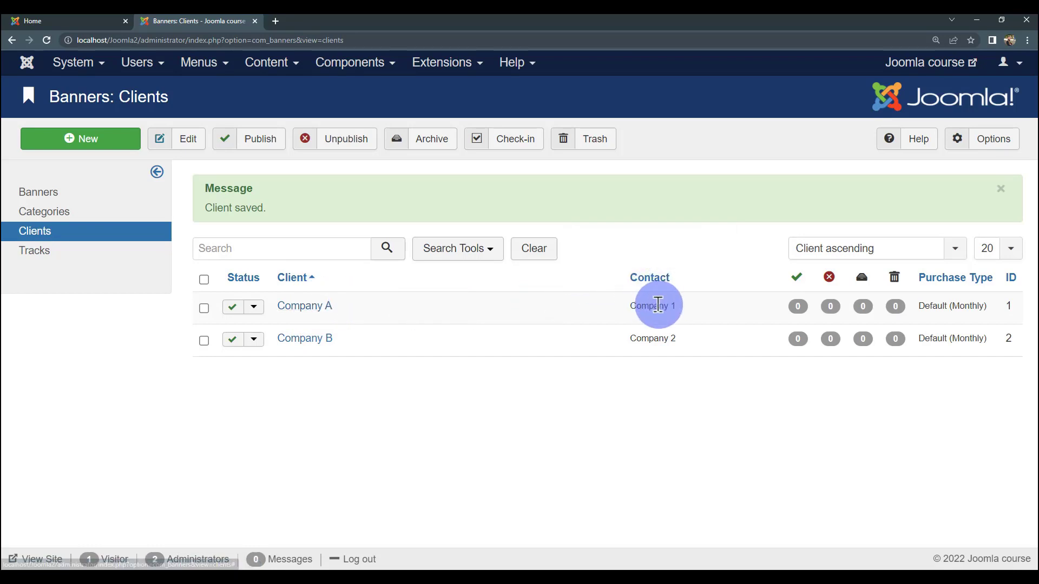
left_click_drag(676, 307, 642, 303)
left_click(700, 317)
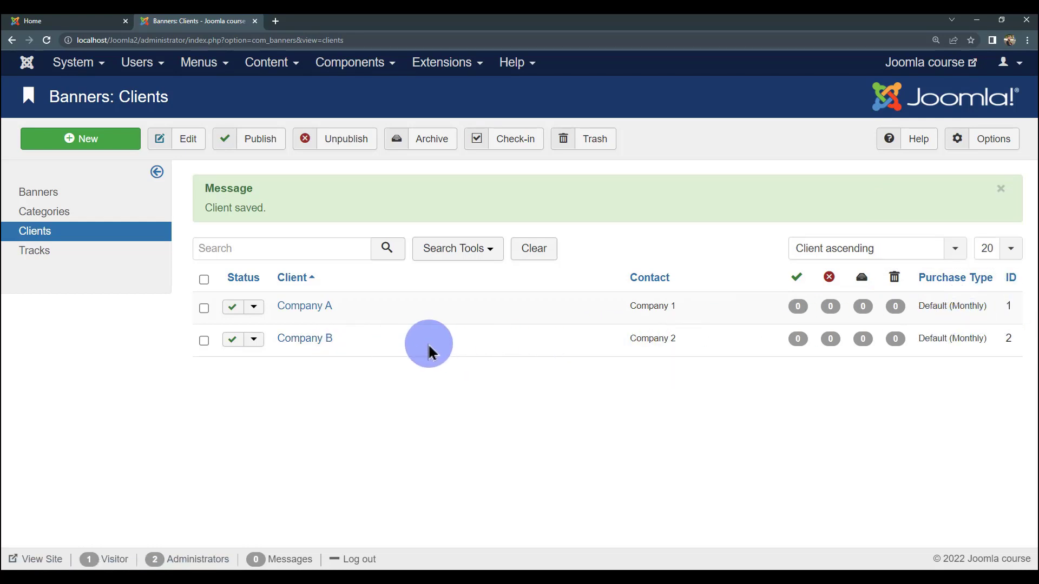
- Select both Company A and Company B in the clients list, and clear the selection
left_click(204, 308)
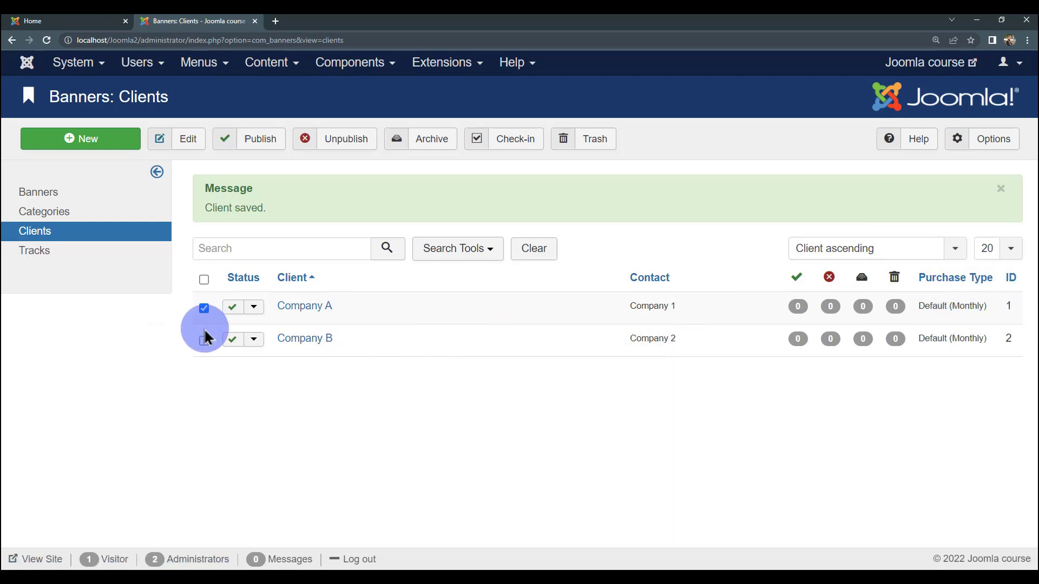
left_click(204, 340)
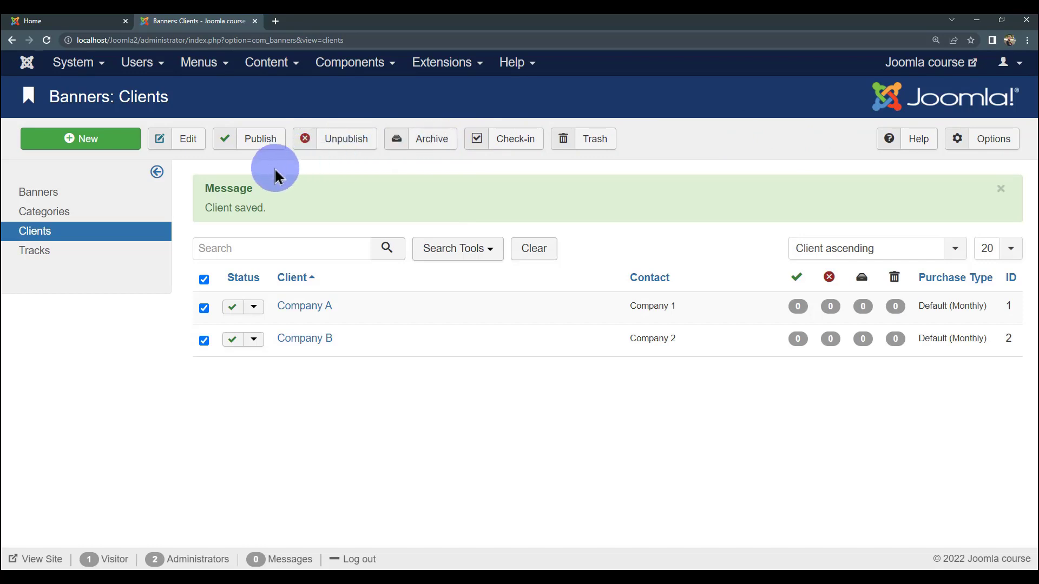
left_click(205, 307)
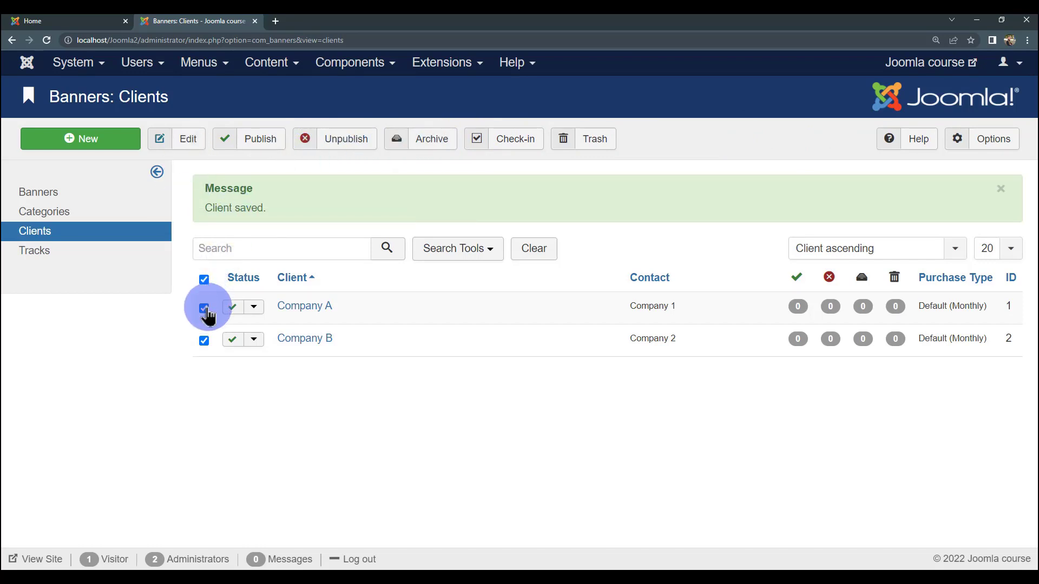
left_click(204, 339)
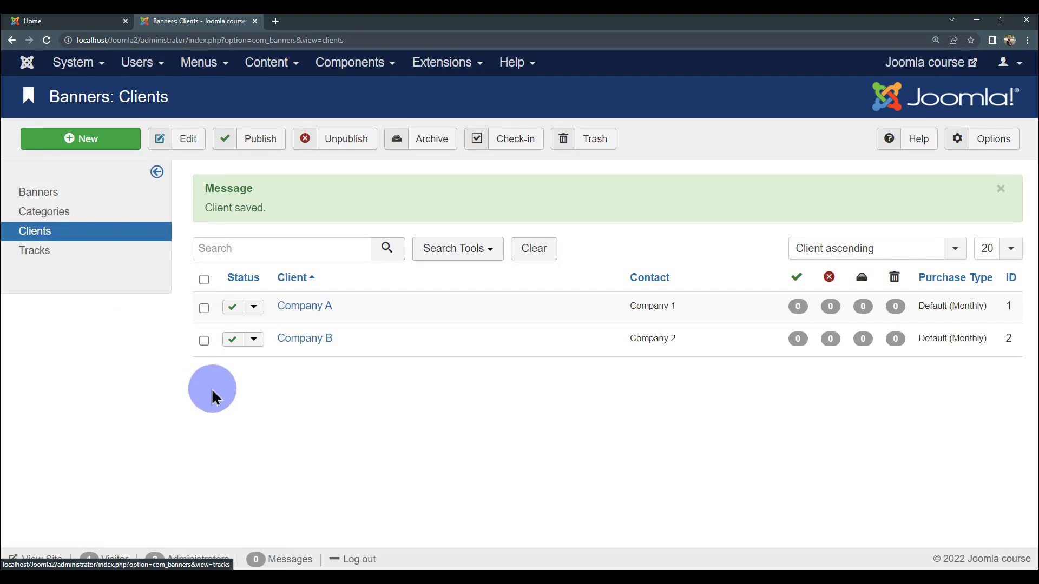
- Create a new banner from the banners list and name it Company A
left_click(108, 211)
left_click(95, 195)
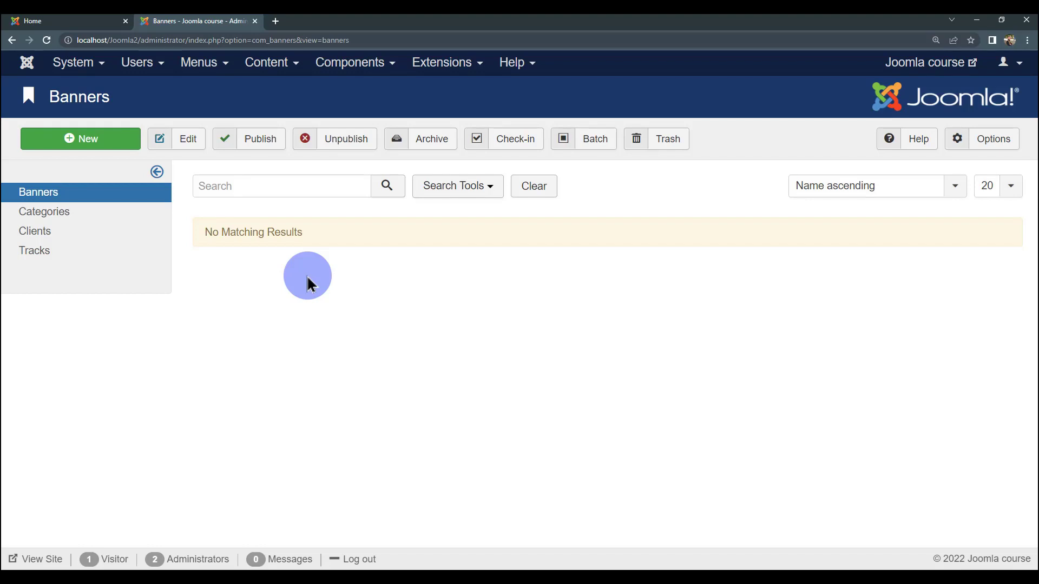
left_click(107, 147)
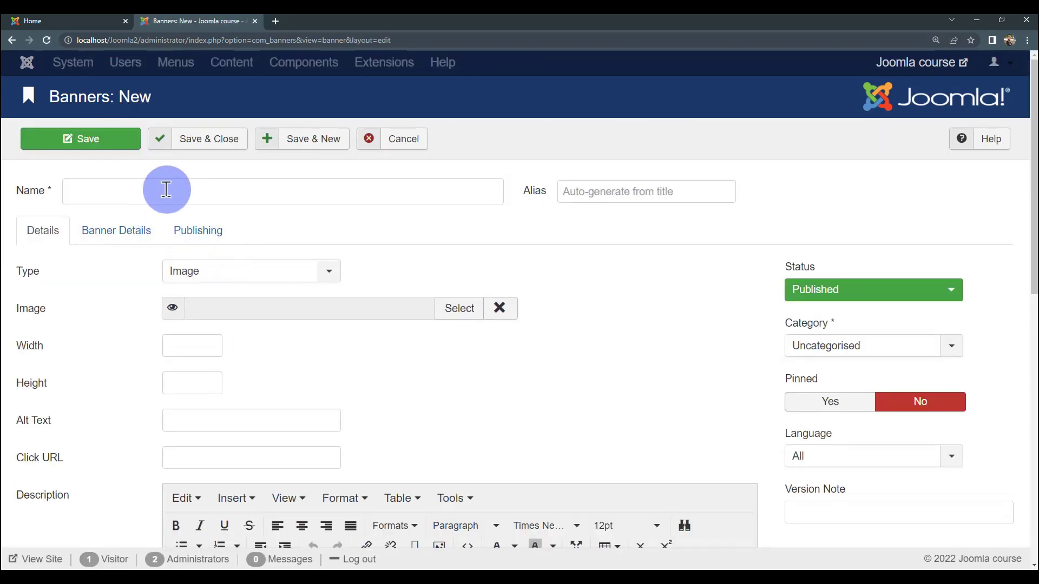
left_click(162, 192)
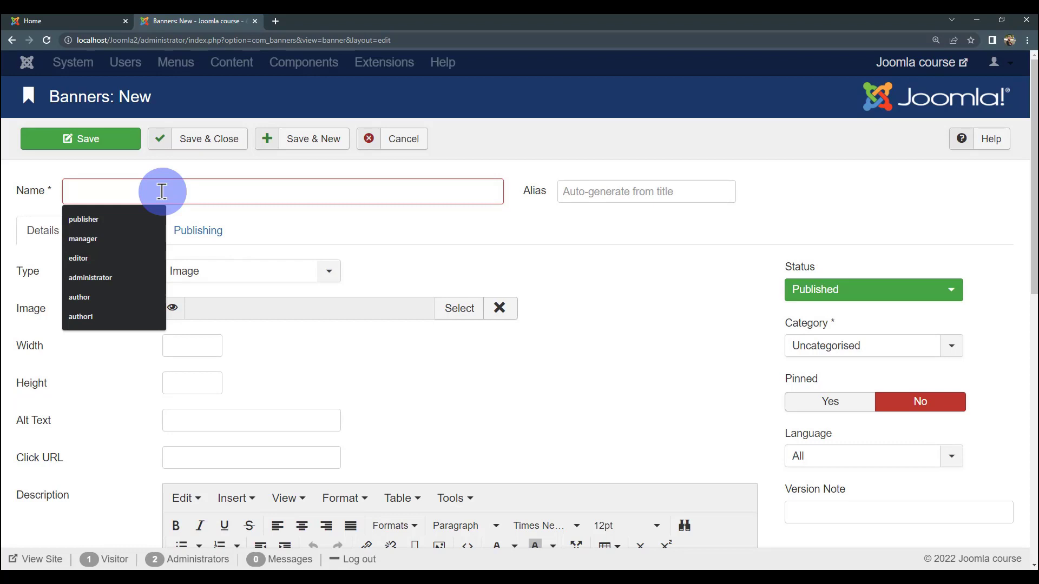
type("c")
key("Down")
key("Return")
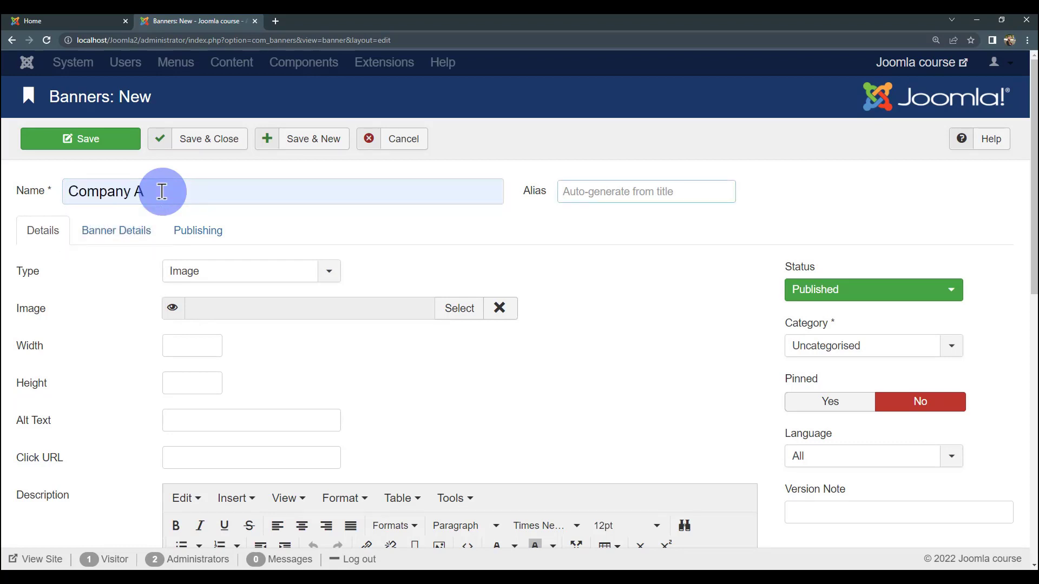
- Extend the new banner's name to Company A-Banner1
left_click(161, 192)
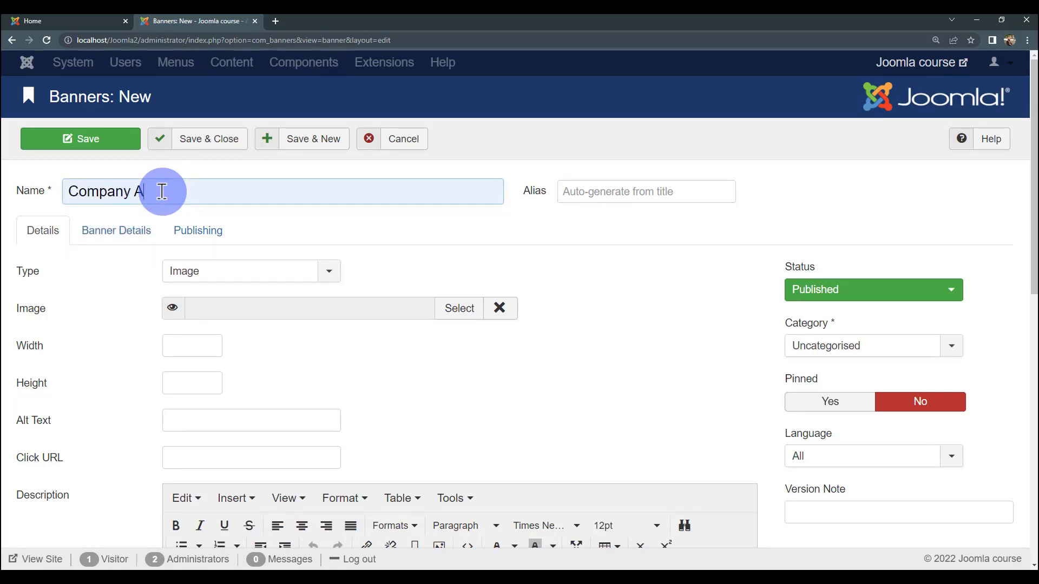
type("-")
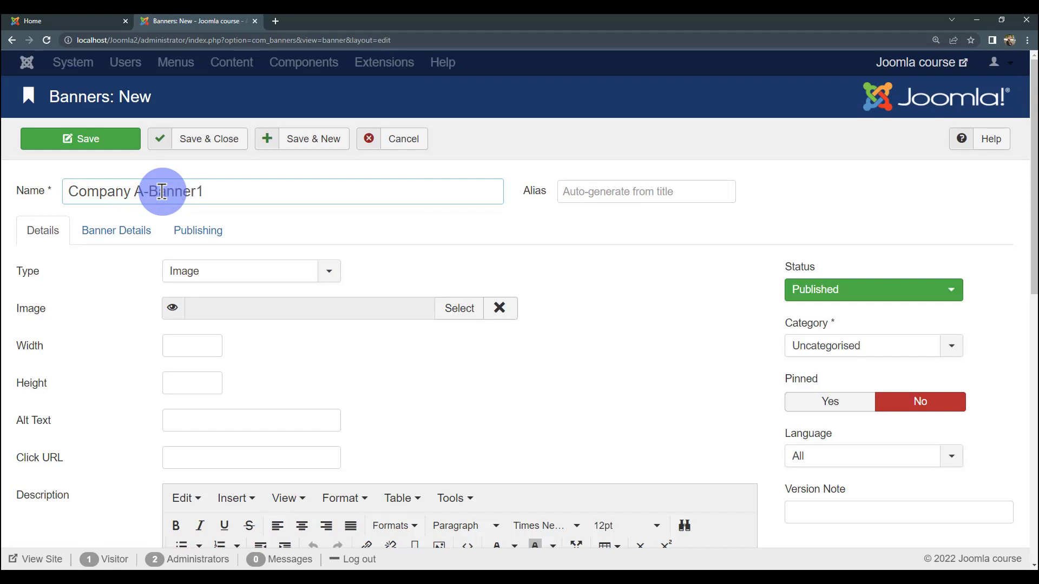
type("Banner1")
scroll(161, 191, "down", 2)
scroll(244, 180, "up", 2)
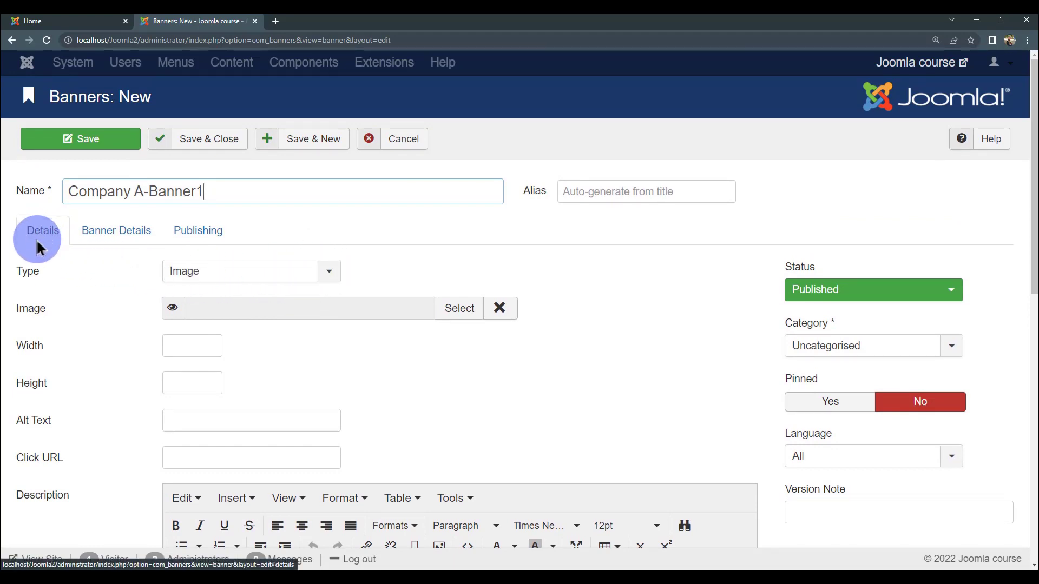
- Change the banner's type from an image to Custom, and make the Custom Code box slightly smaller
scroll(38, 243, "down", 1)
left_click(238, 234)
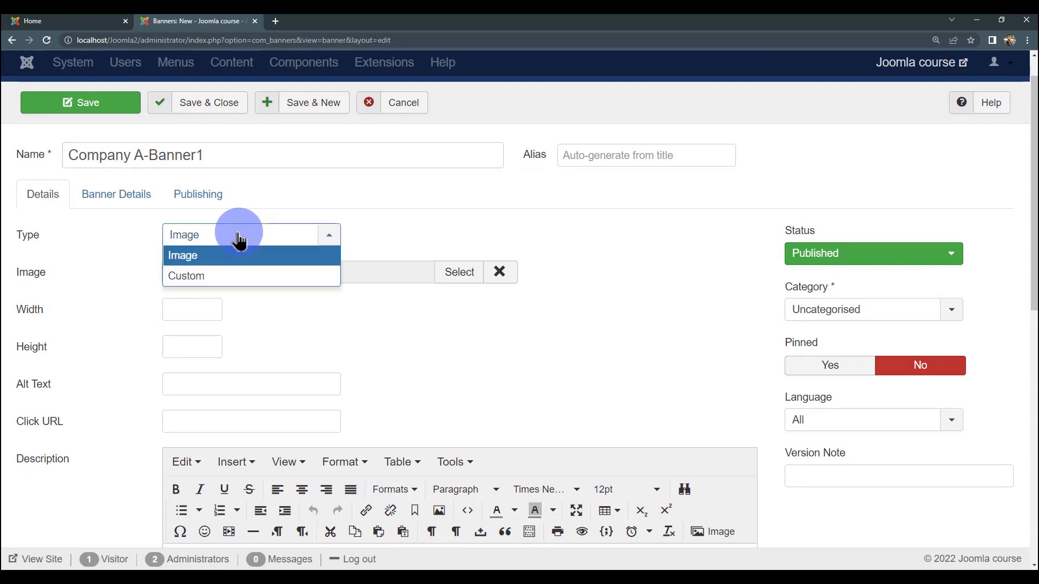
left_click(223, 277)
scroll(195, 283, "down", 3)
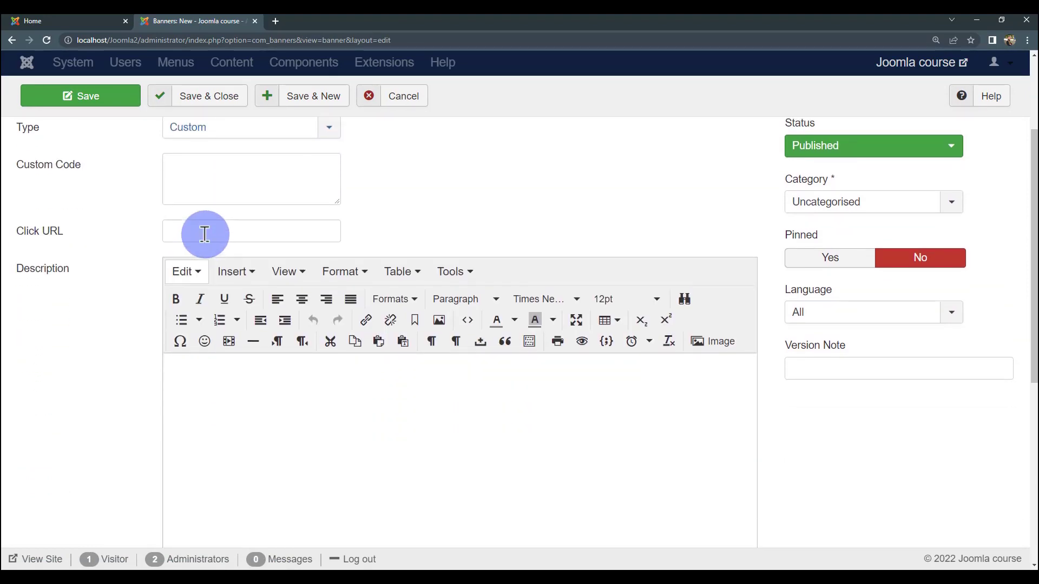
scroll(204, 232, "up", 3)
left_click(290, 289)
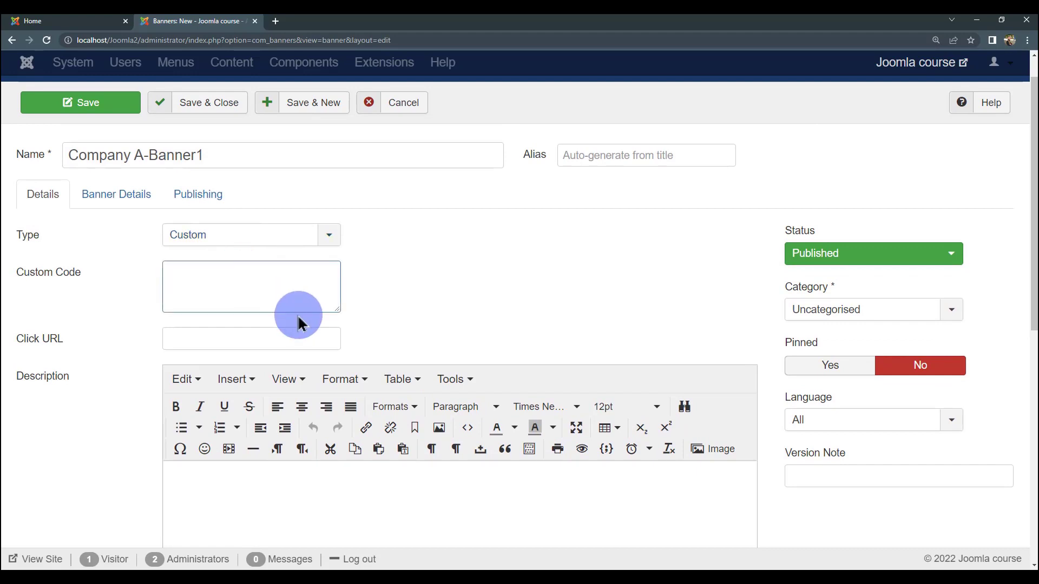
mouse_move(336, 303)
left_mouse_down()
mouse_move(466, 350)
mouse_move(480, 470)
mouse_move(404, 431)
mouse_move(322, 287)
mouse_move(327, 295)
left_mouse_up()
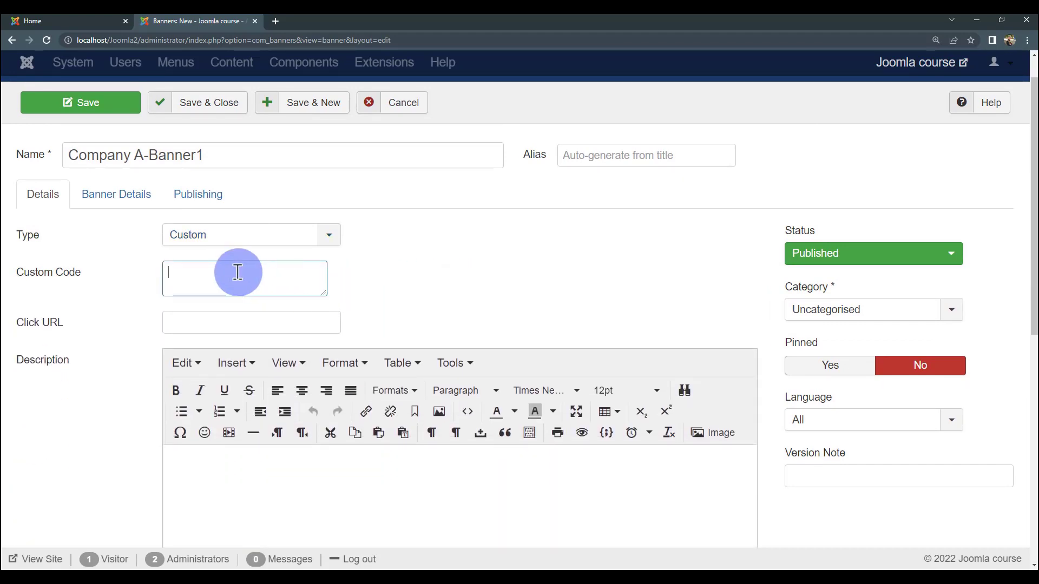
scroll(223, 274, "down", 1)
scroll(224, 277, "up", 1)
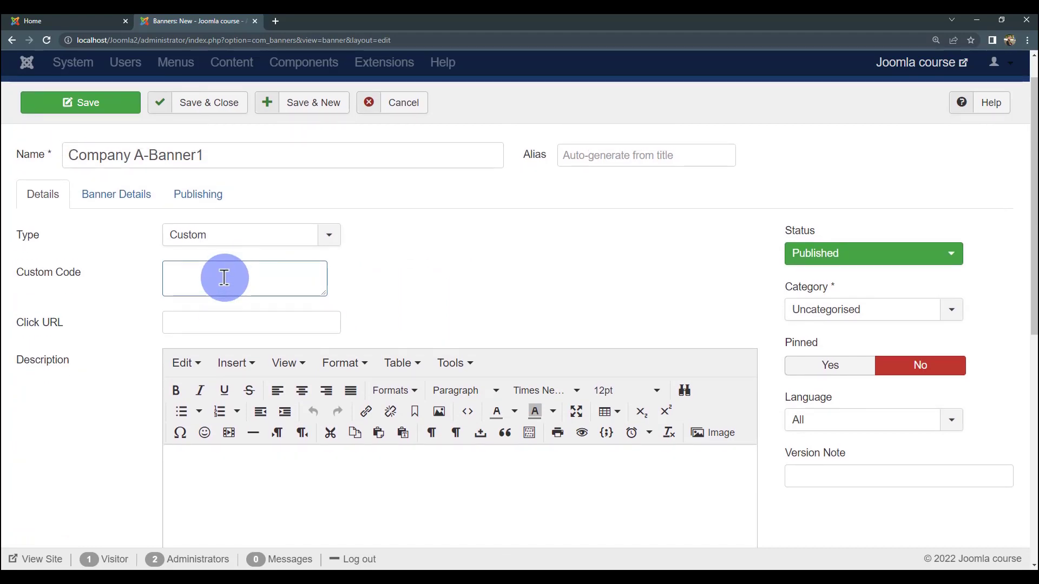
left_click(272, 322)
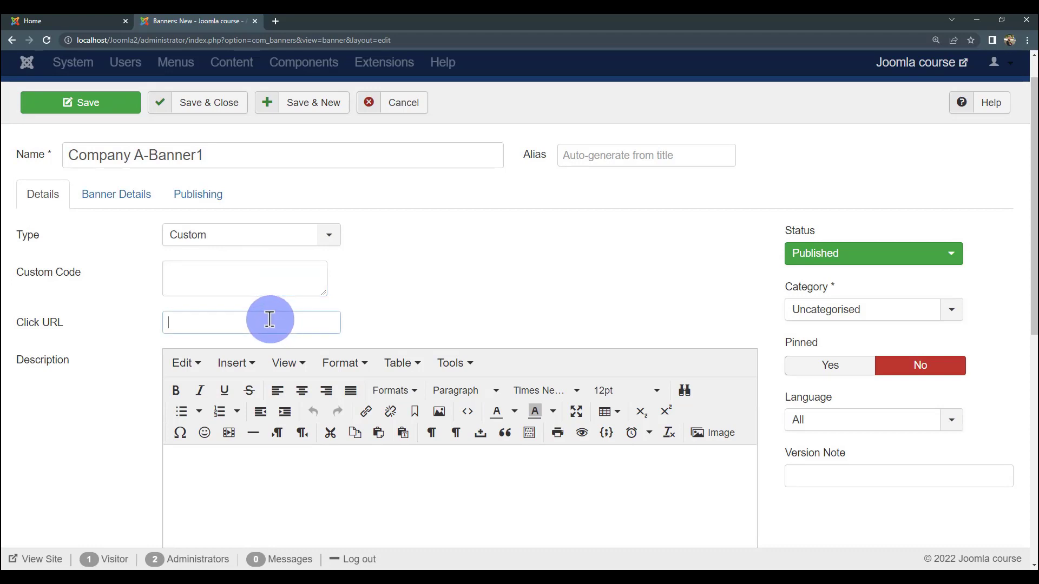
scroll(266, 318, "down", 1)
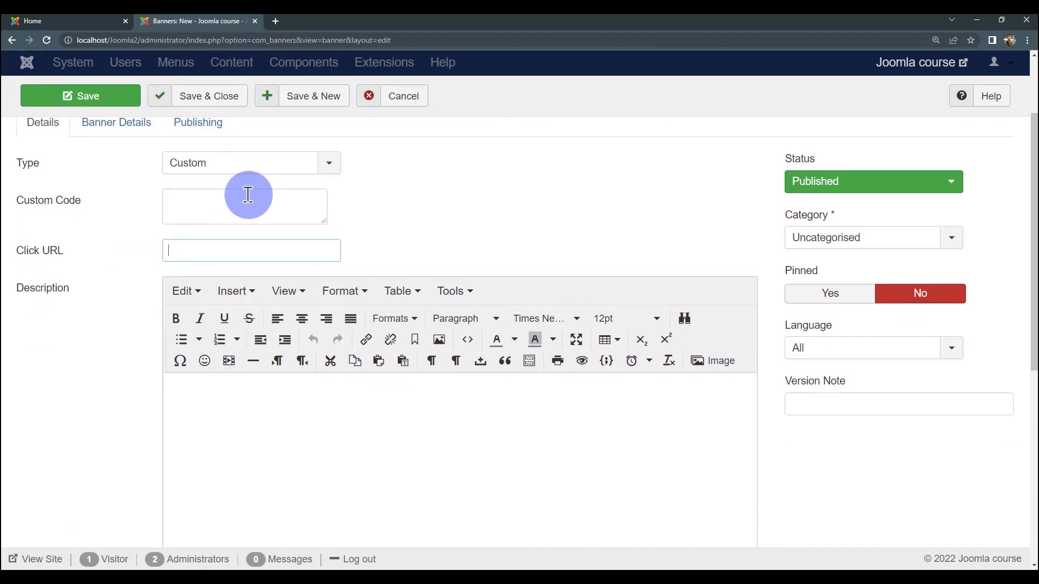
scroll(192, 269, "down", 1)
scroll(185, 262, "up", 1)
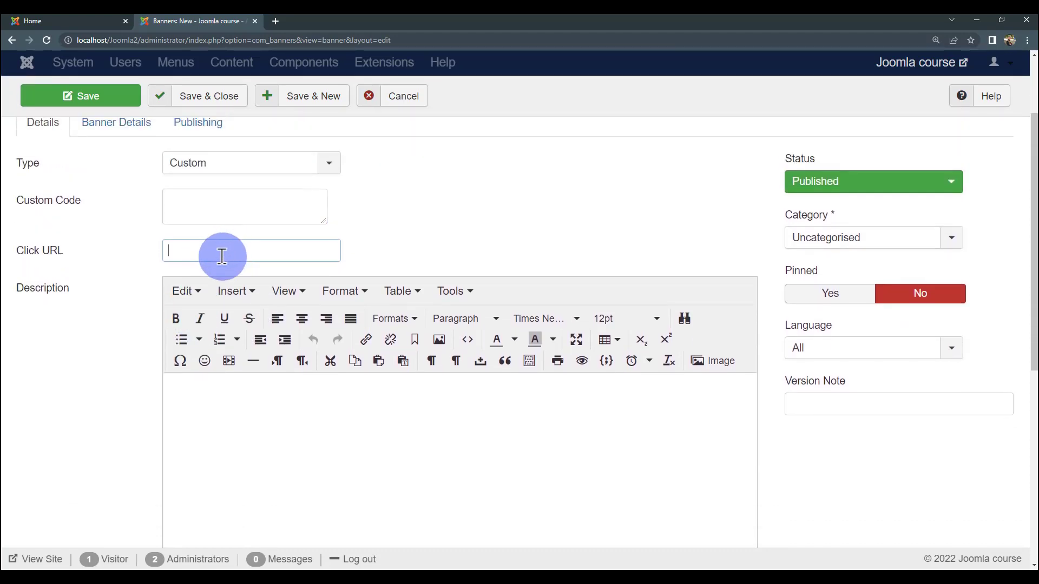
scroll(222, 255, "up", 1)
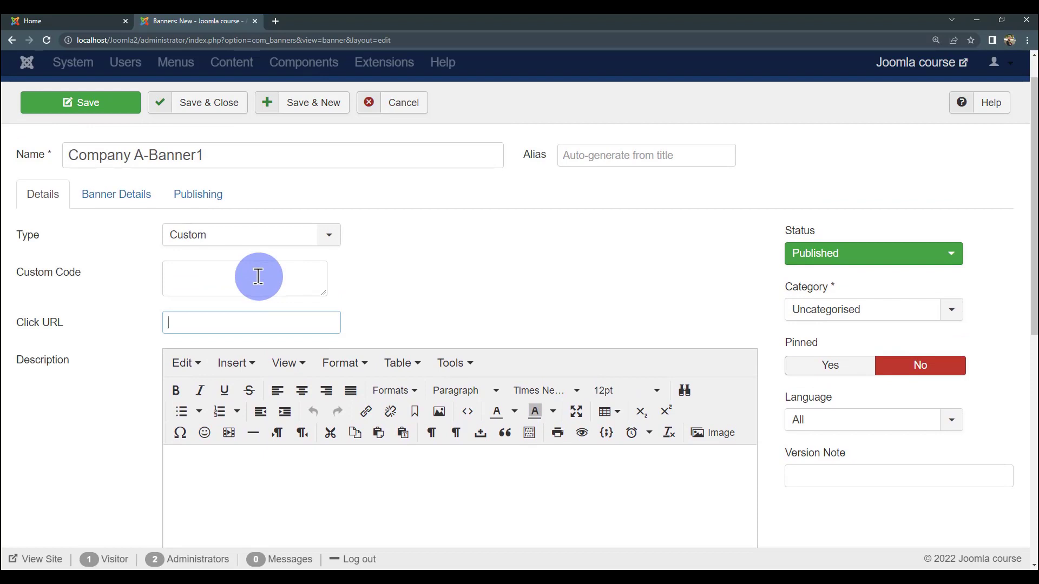
type("https:")
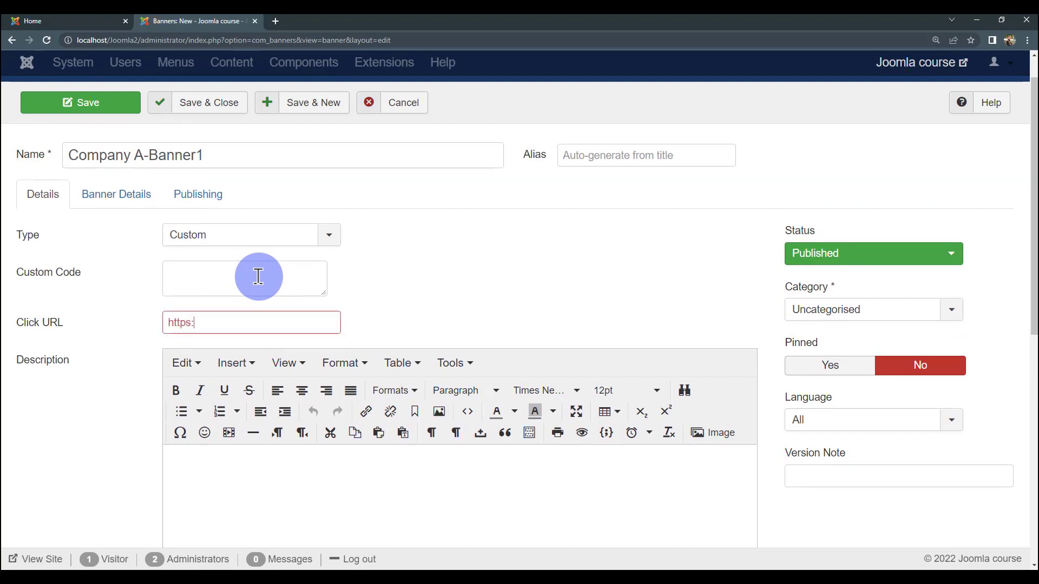
type("//www.google.com")
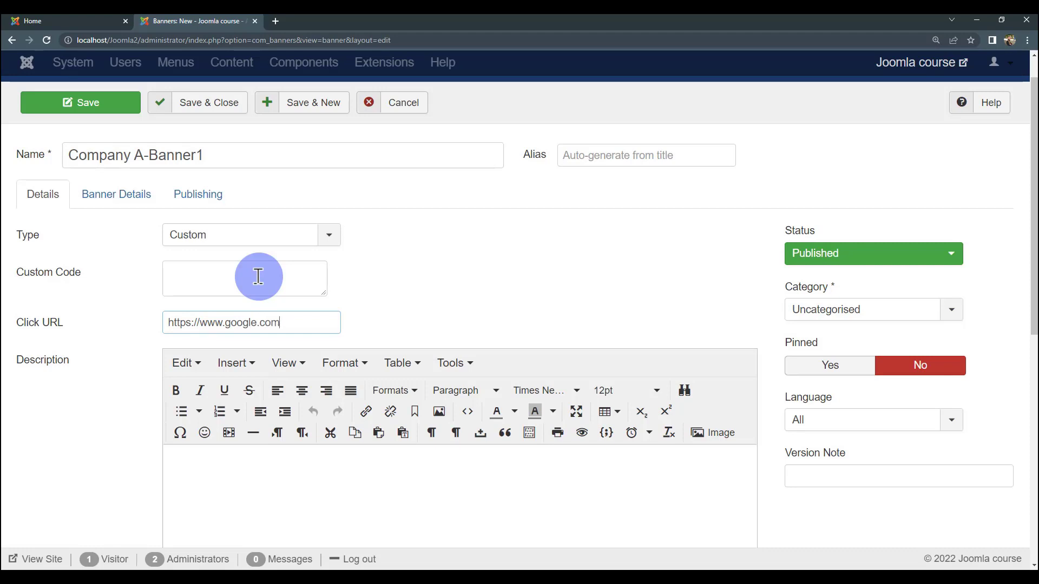
- Look over the Description editor, the Click URL and the Category setting of the banner
scroll(260, 279, "down", 2)
scroll(269, 371, "down", 2)
left_click(288, 334)
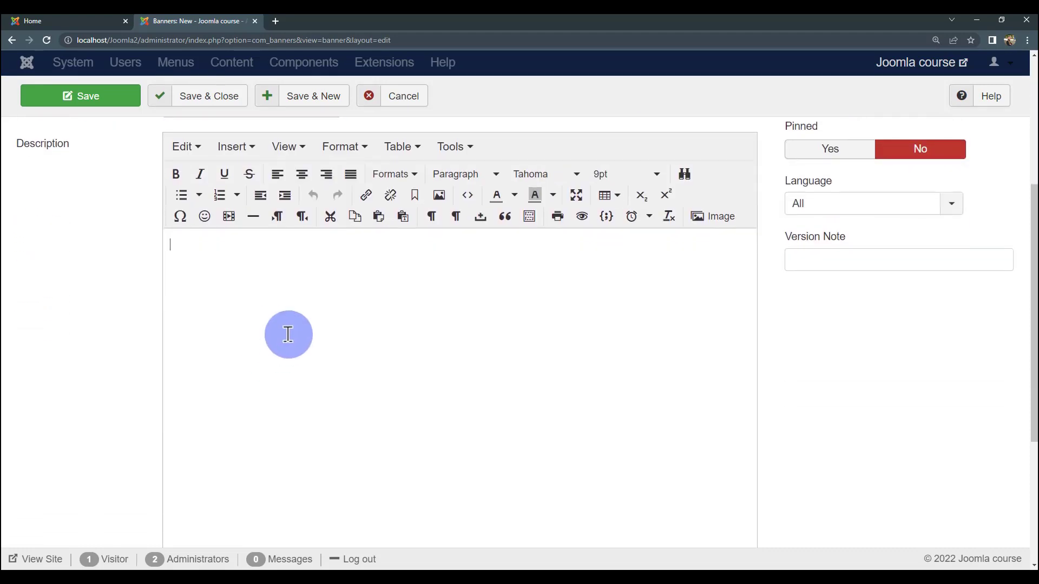
scroll(287, 332, "up", 4)
left_click(308, 321)
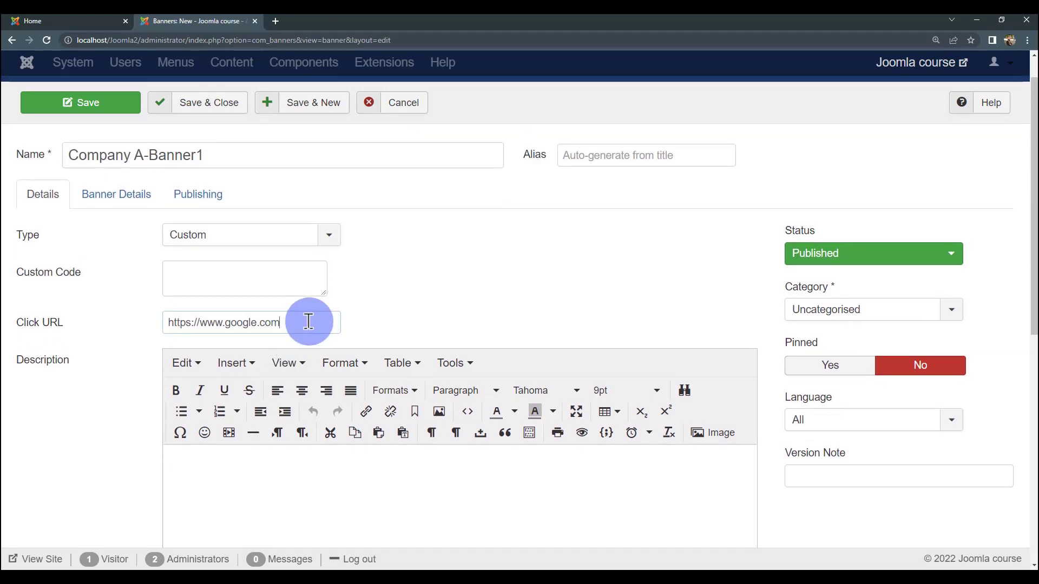
left_click(348, 320)
scroll(342, 325, "down", 3)
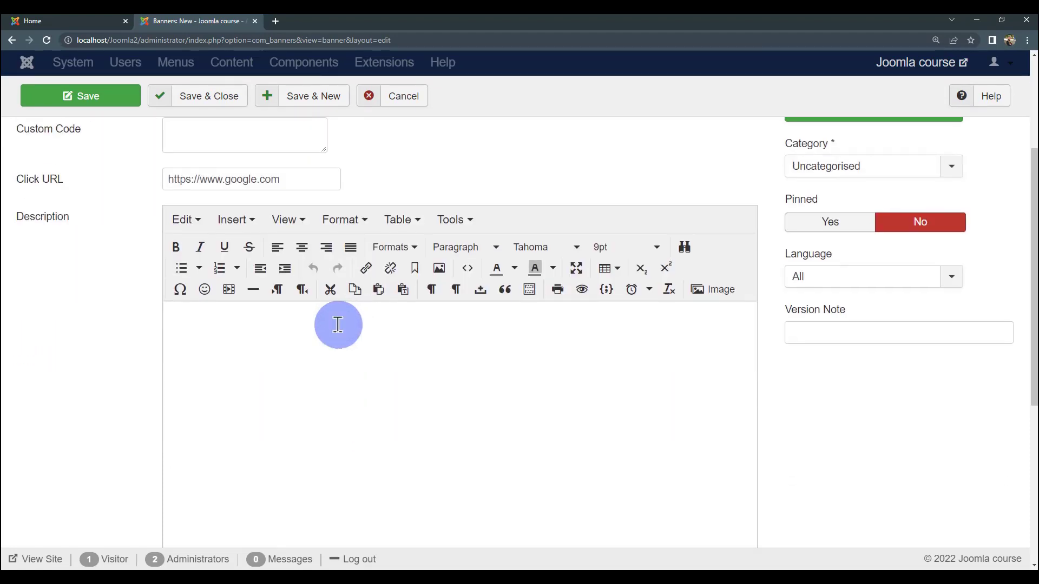
scroll(336, 324, "up", 3)
left_click(827, 313)
left_click(670, 287)
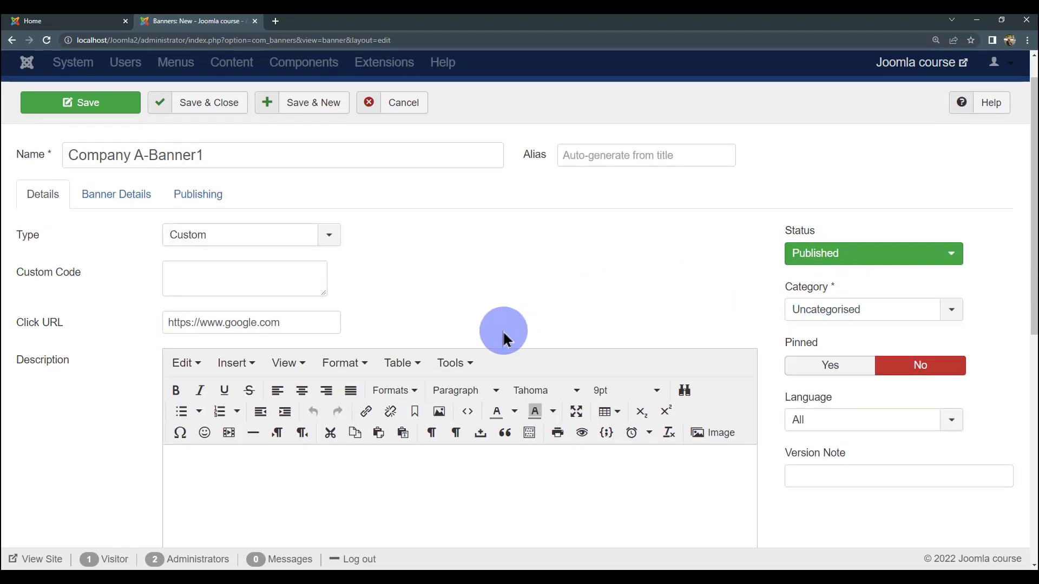
- Review the whole Details form of the banner down to the end of the Description area
scroll(443, 364, "down", 6)
scroll(415, 396, "up", 5)
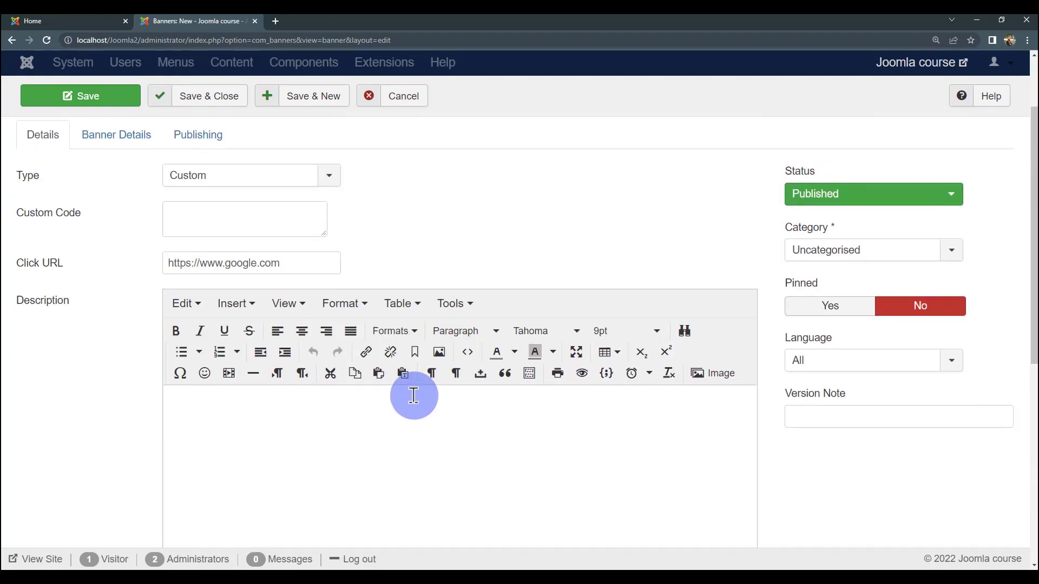
scroll(241, 468, "up", 2)
scroll(264, 412, "down", 3)
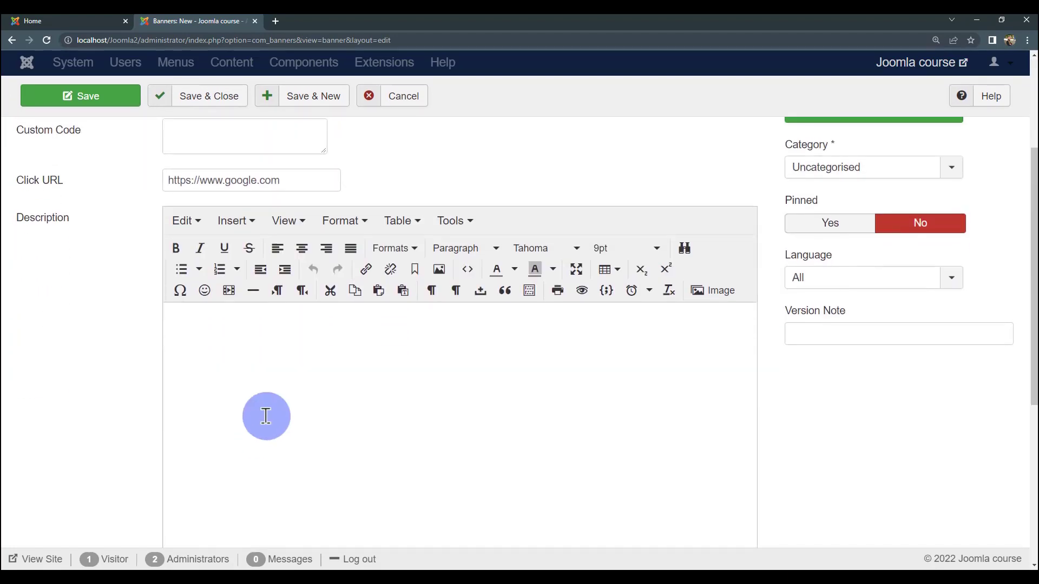
scroll(301, 482, "up", 3)
scroll(287, 461, "down", 1)
scroll(287, 461, "down", 1)
left_click(260, 388)
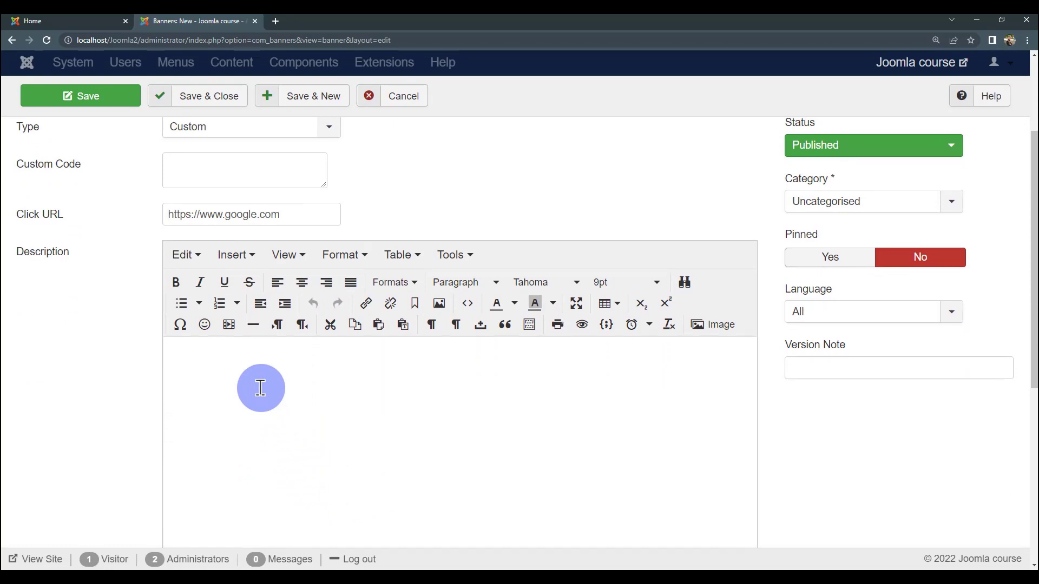
scroll(260, 387, "up", 2)
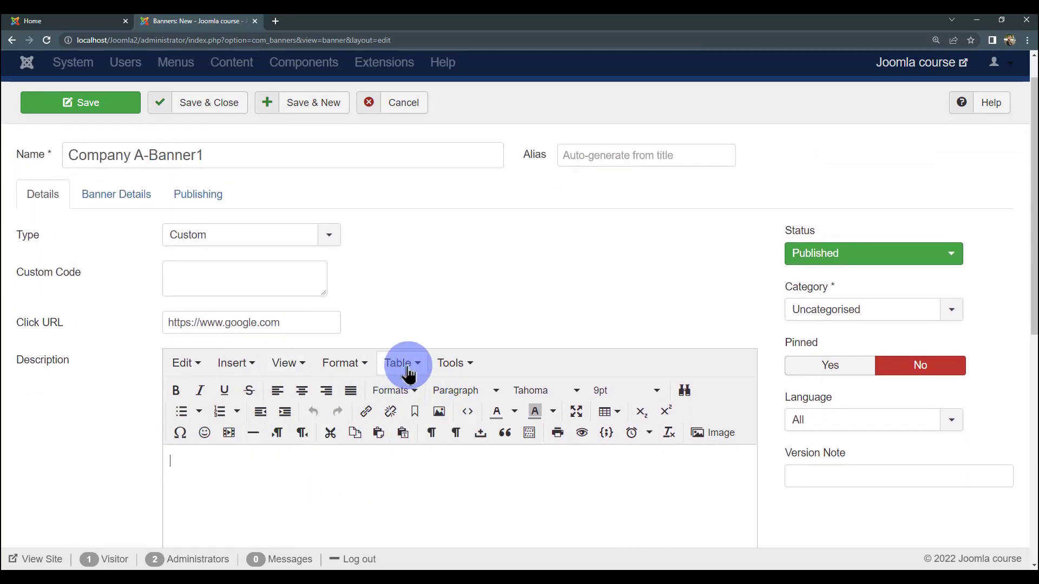
- Check which categories are available for the banner, leaving the list without choosing another one
left_click(799, 310)
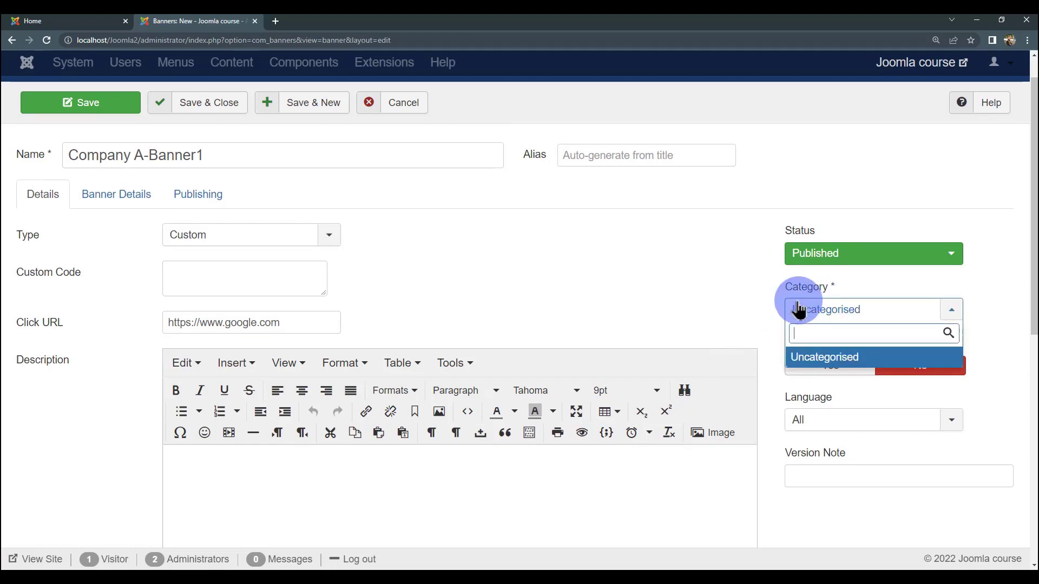
left_click(810, 317)
left_click(795, 310)
left_click(670, 273)
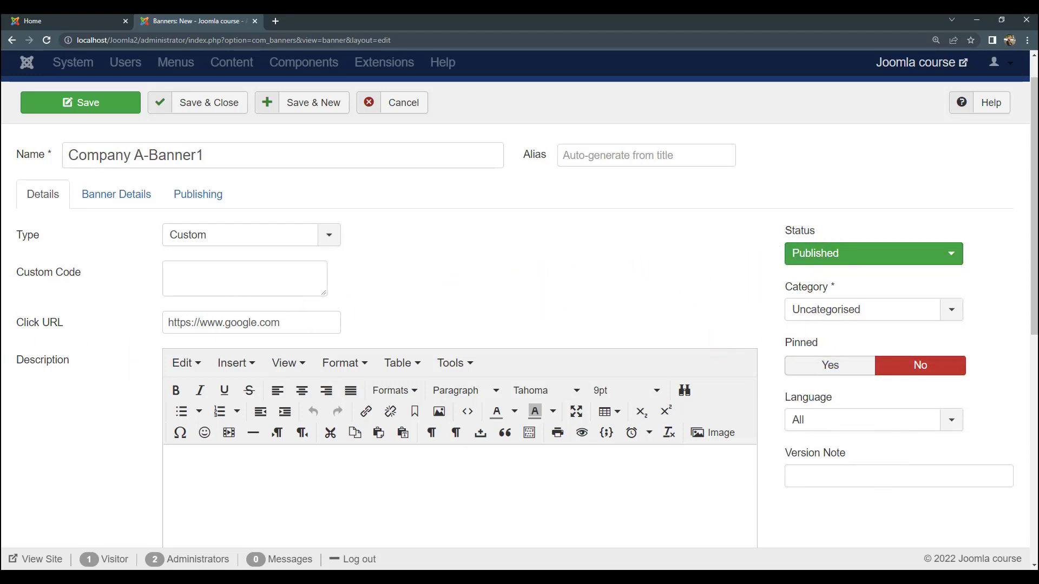
left_click(269, 265)
left_click(292, 281)
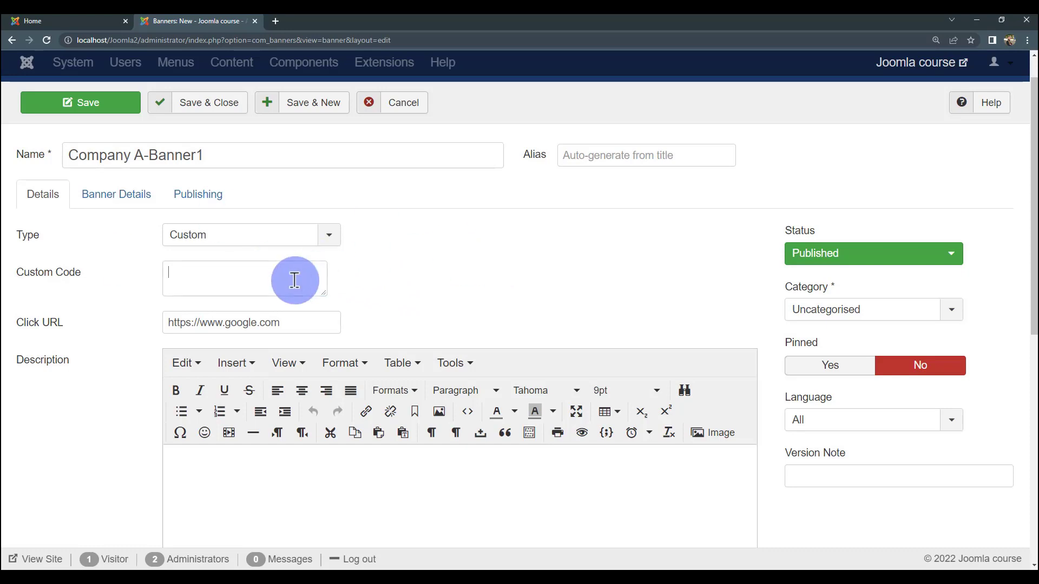
left_click(348, 277)
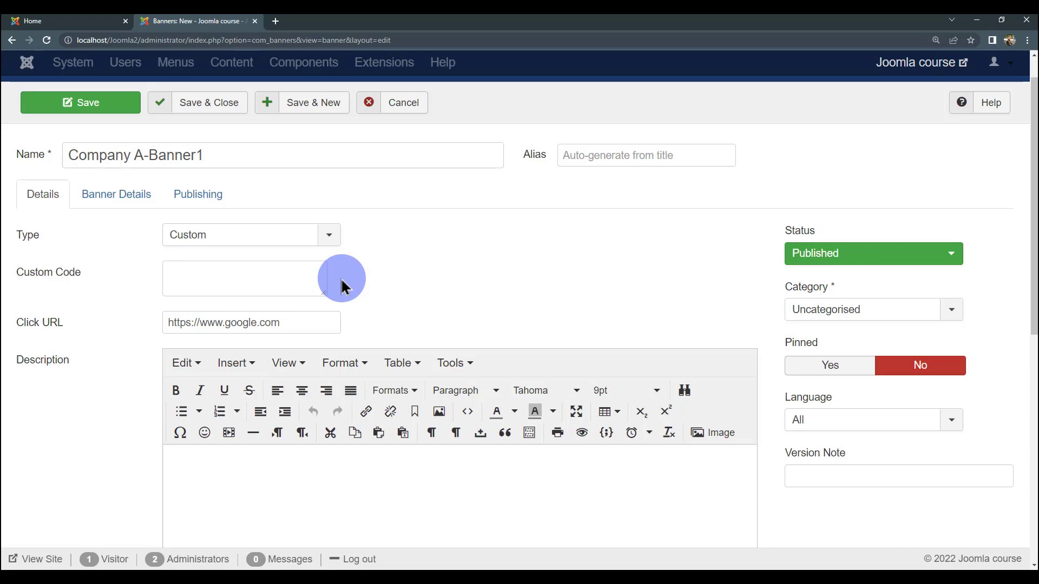
left_click(316, 273)
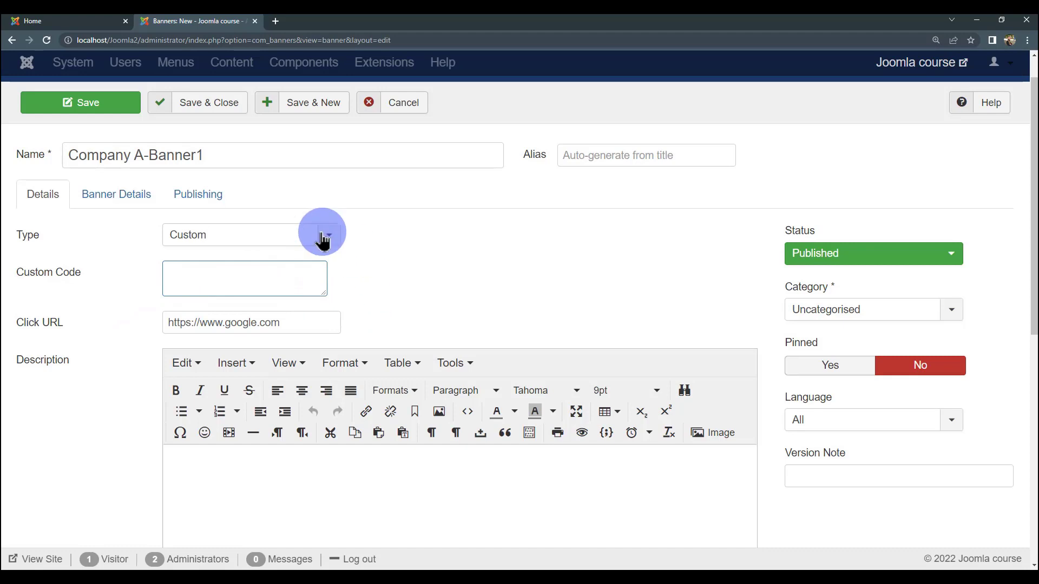
- Open YouTube in a new browser tab, start the video UML Use Case Diagram Tutorial and pause it
left_click(276, 22)
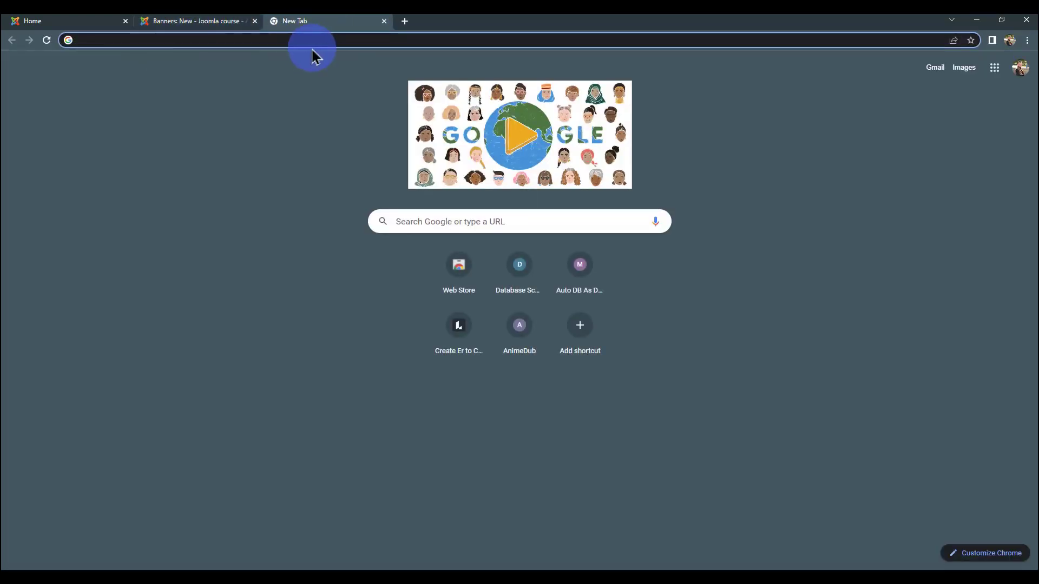
type("you")
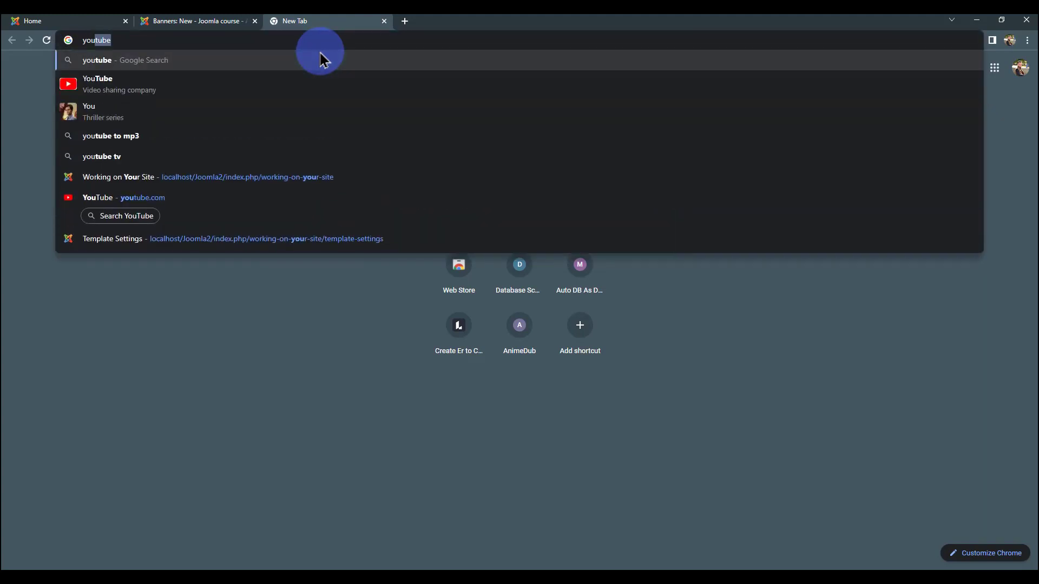
key("Return")
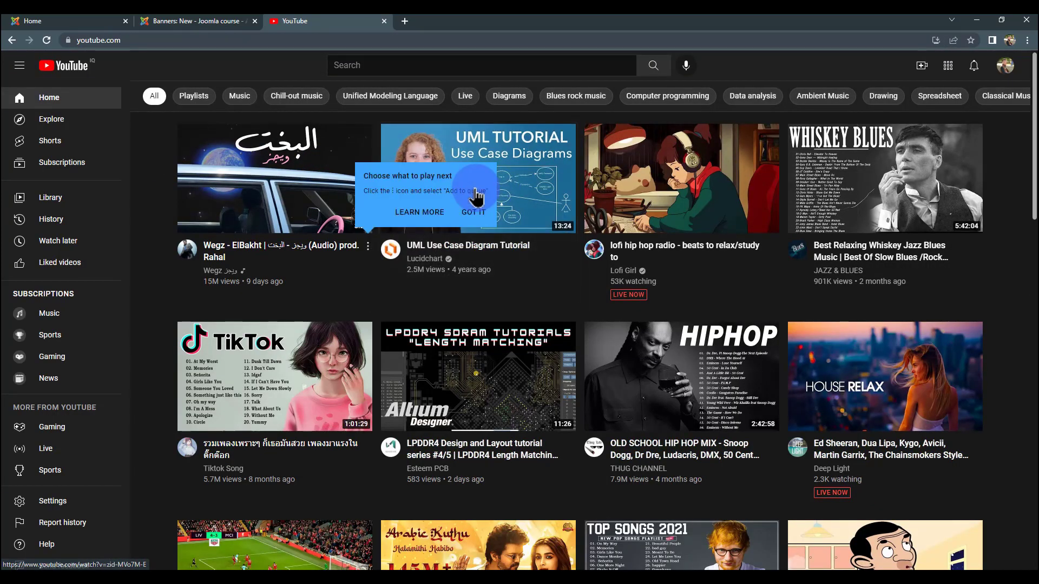
left_click(479, 186)
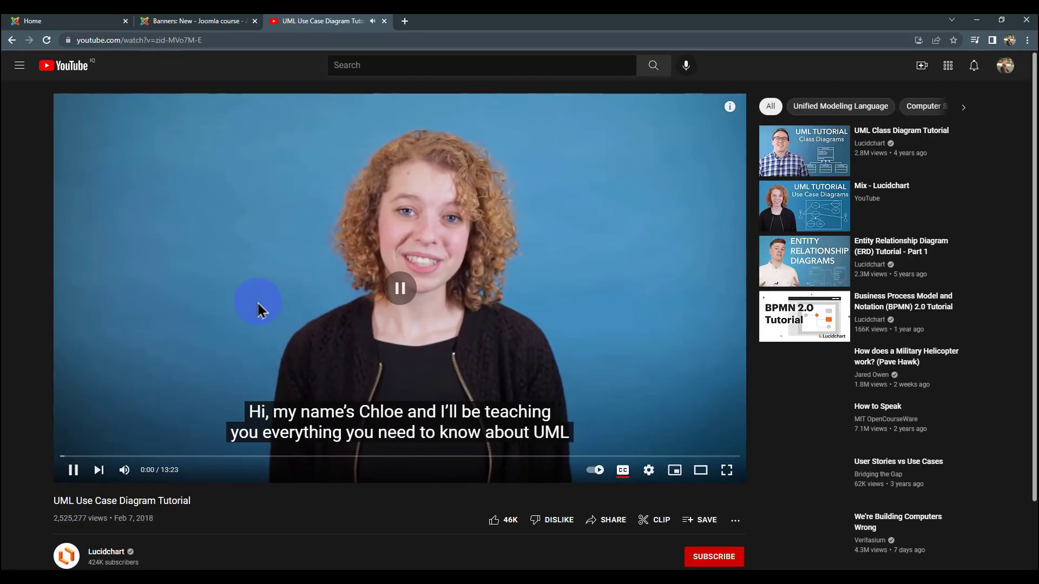
left_click(258, 310)
- Check the video page for a way to get the embed code, including the additional actions below the player
scroll(254, 303, "down", 6)
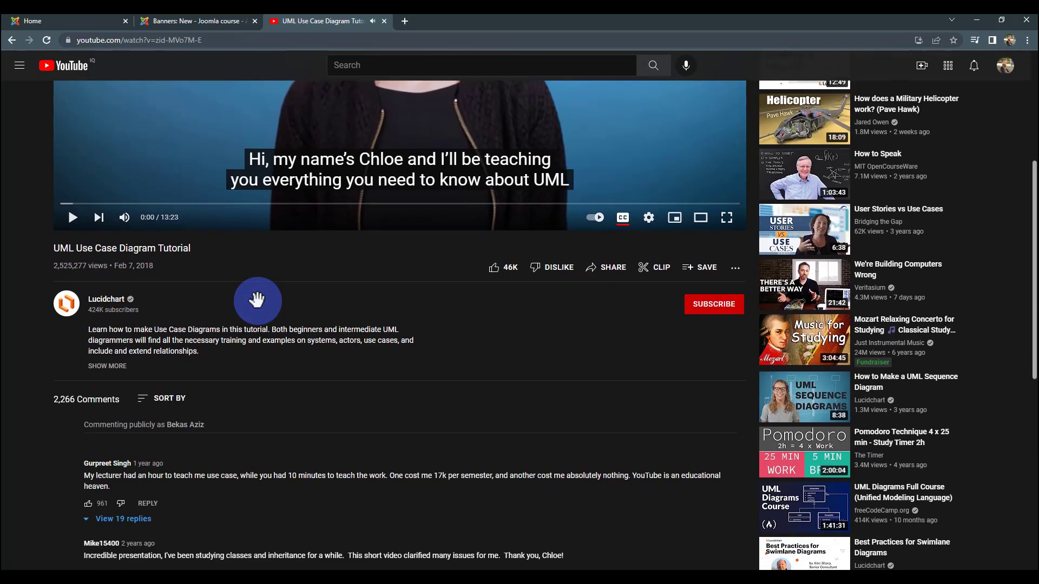
scroll(254, 308, "up", 1)
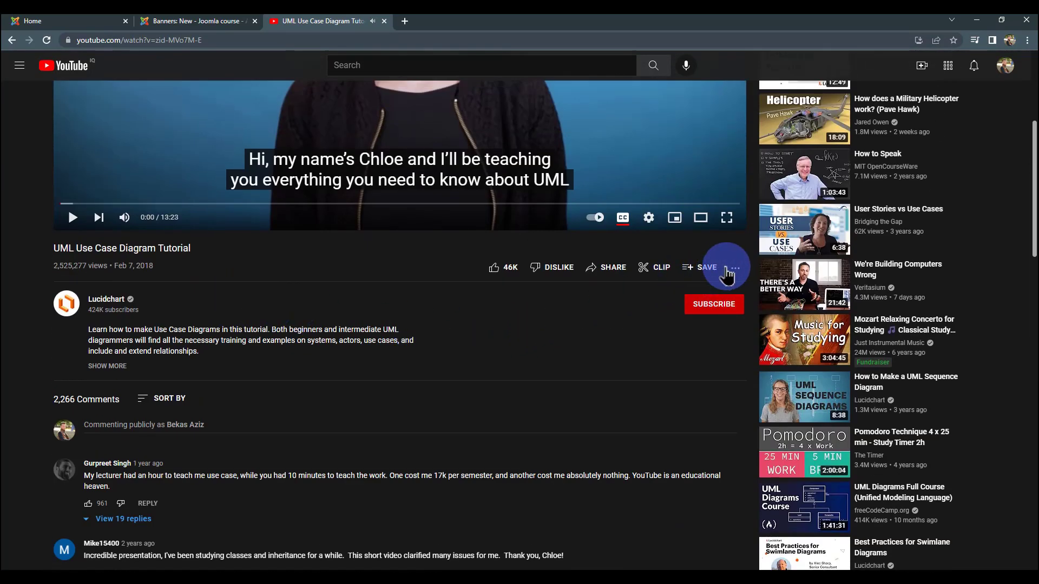
left_click(735, 268)
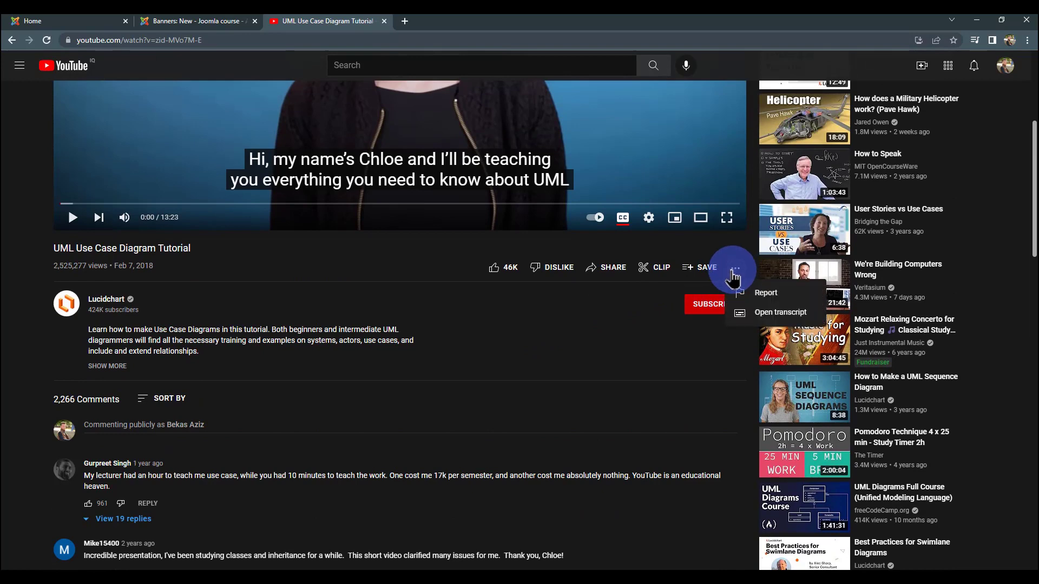
left_click(734, 271)
scroll(383, 267, "up", 1)
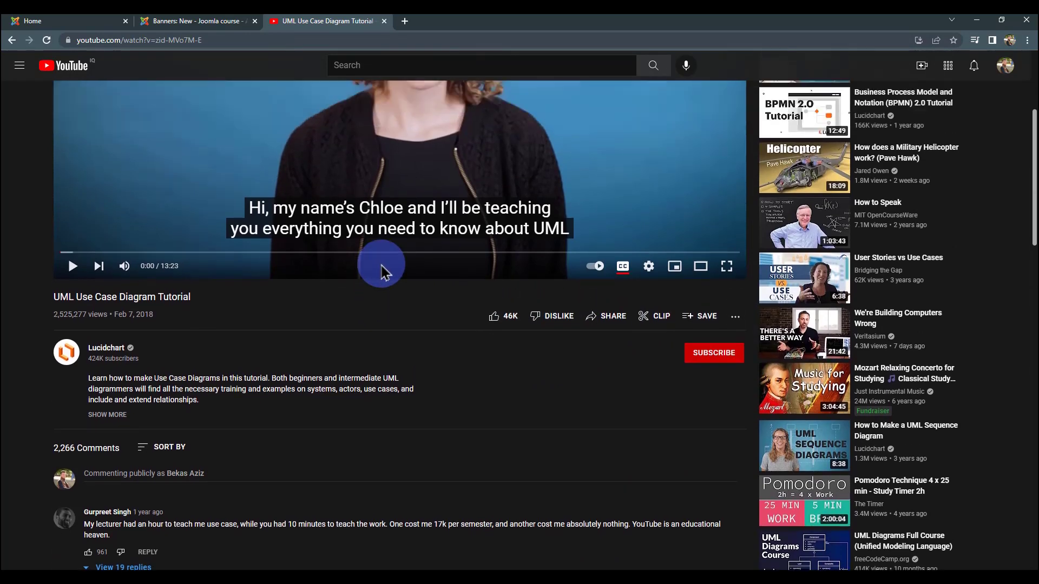
scroll(324, 287, "down", 1)
scroll(311, 303, "up", 5)
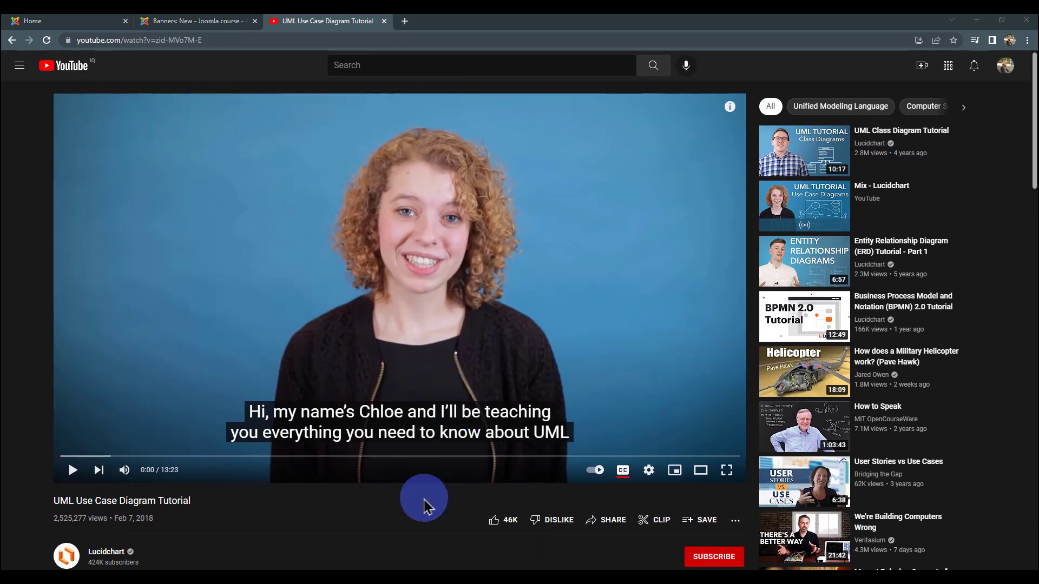
- Copy the embed code of the YouTube video and paste it into the banner's Custom Code field in Joomla
right_click(480, 262)
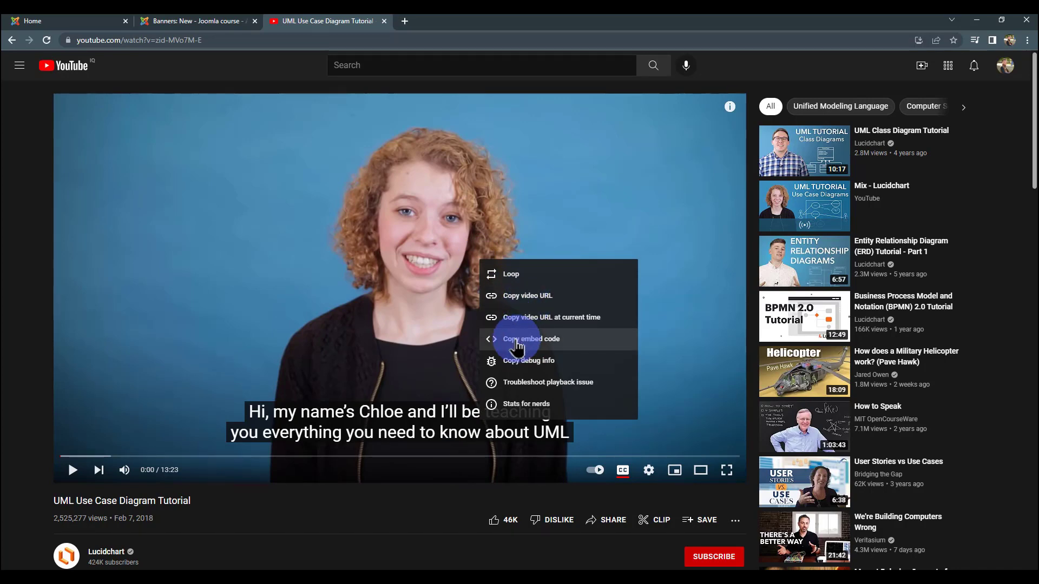
left_click(516, 339)
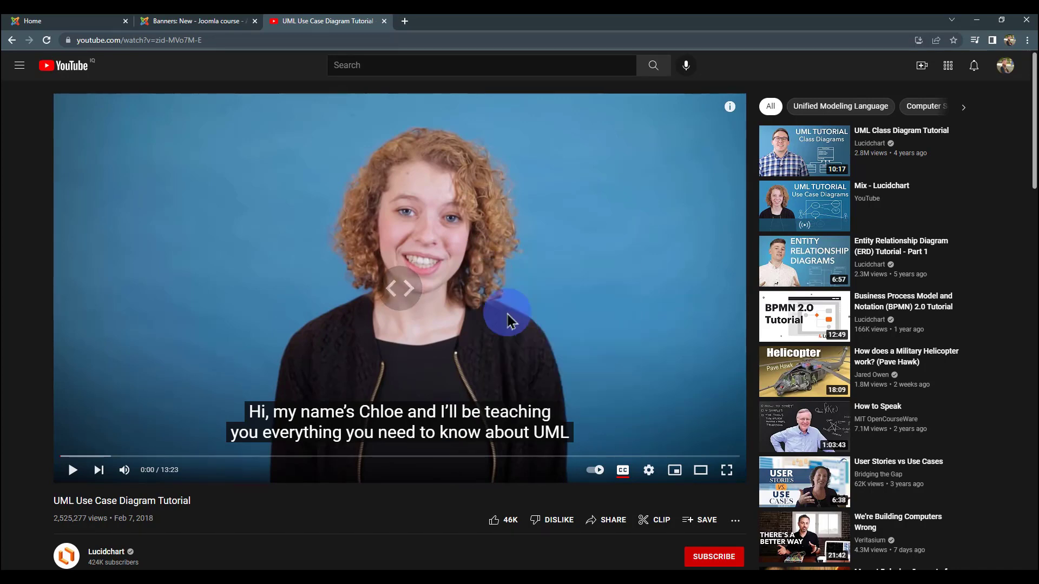
left_click(198, 21)
left_click(218, 275)
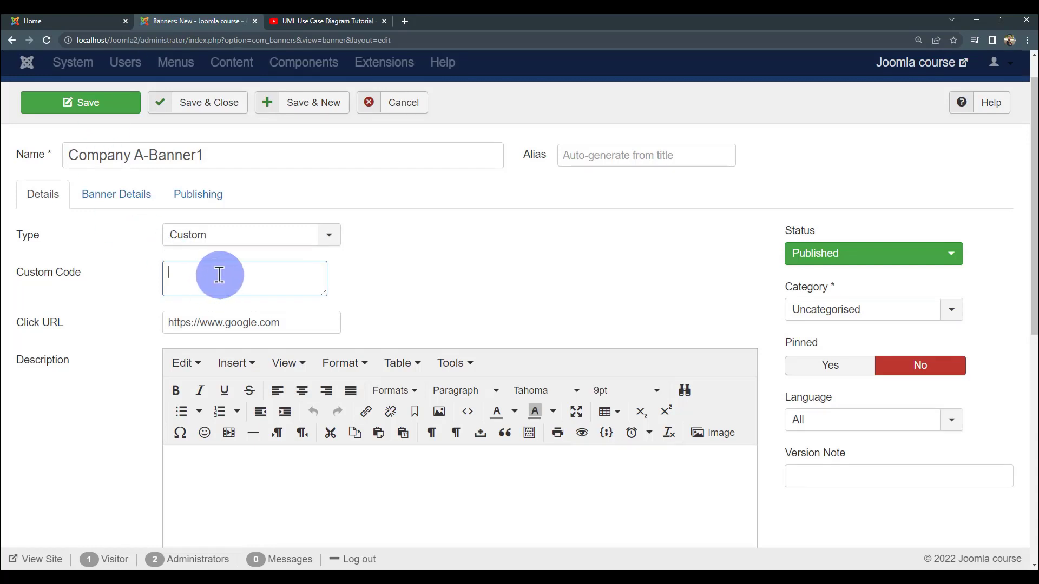
key("ctrl+v")
- Review the pasted custom code and the Details form, look back at the source video, and open the Banner Details settings
scroll(274, 281, "up", 3)
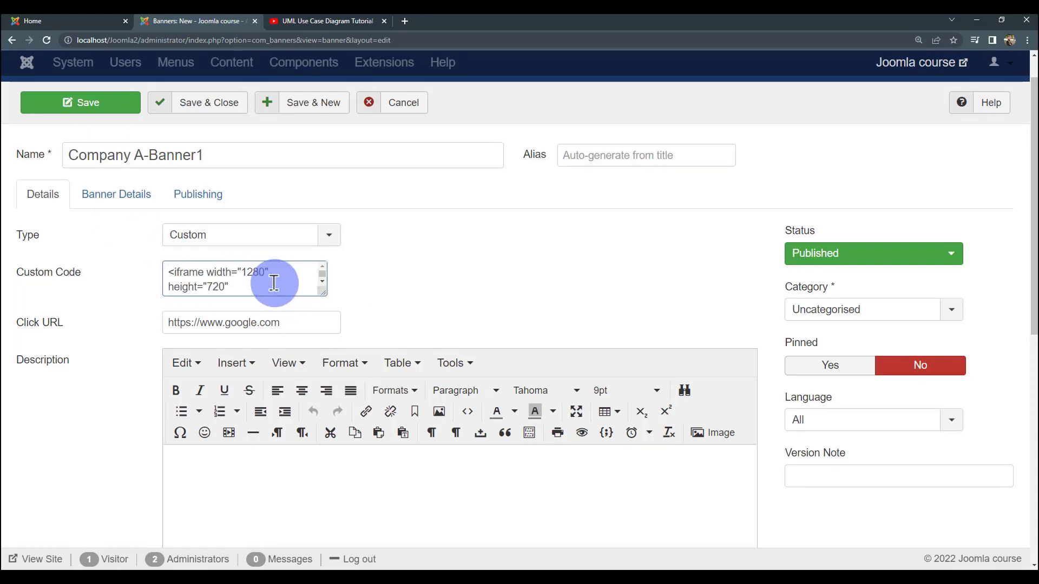
scroll(302, 284, "down", 2)
scroll(225, 232, "up", 2)
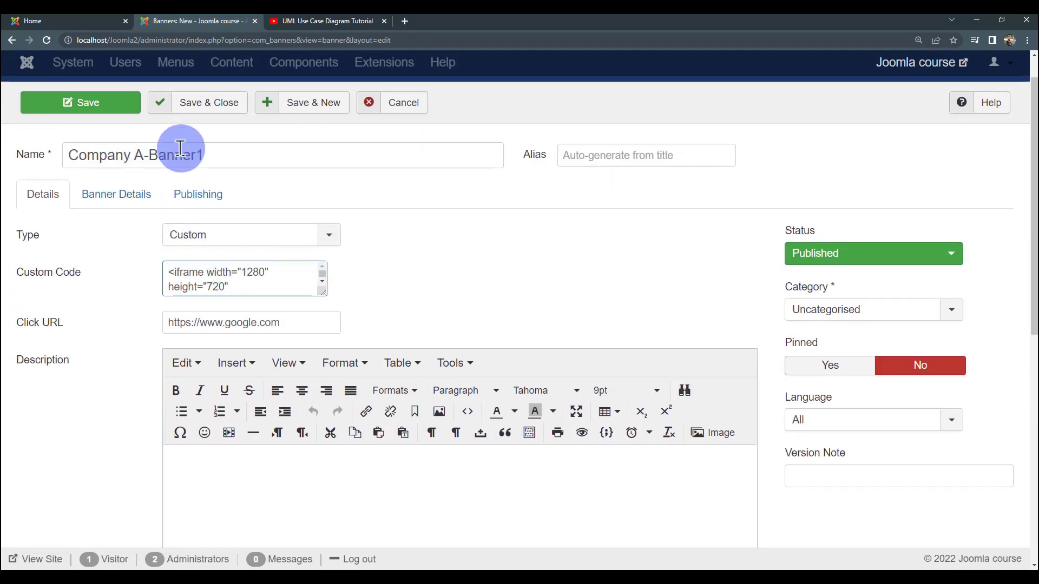
scroll(433, 325, "down", 8)
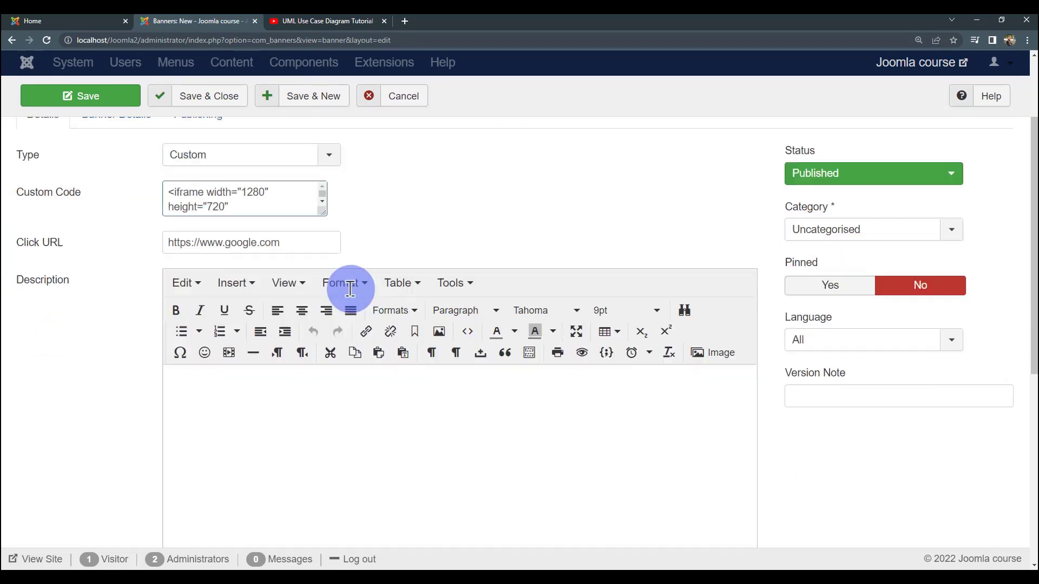
scroll(1026, 165, "up", 3)
left_click_drag(1026, 165, 1028, 232)
left_click(345, 22)
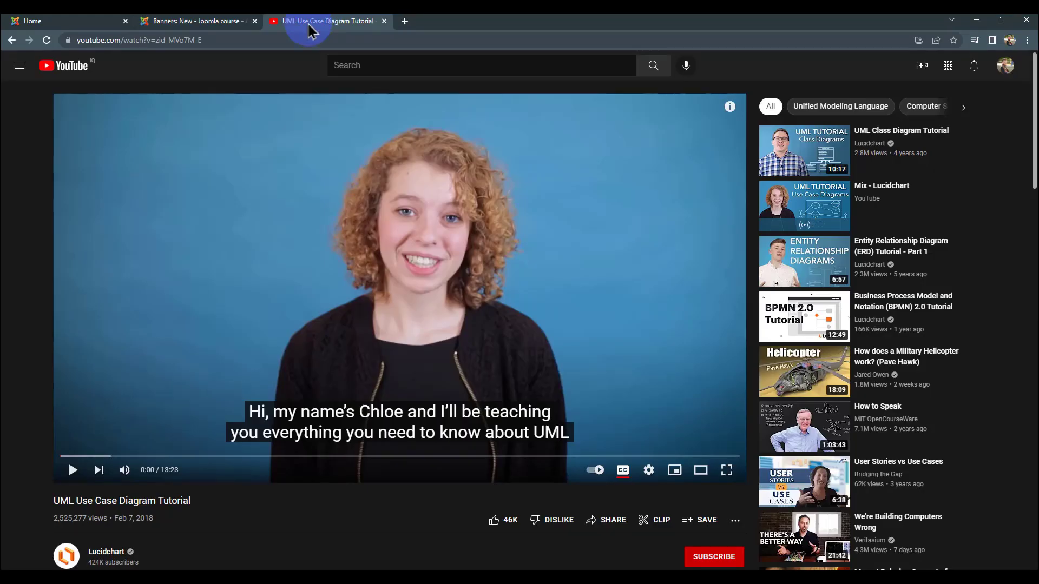
left_click(205, 21)
scroll(326, 254, "up", 2)
scroll(328, 276, "up", 3)
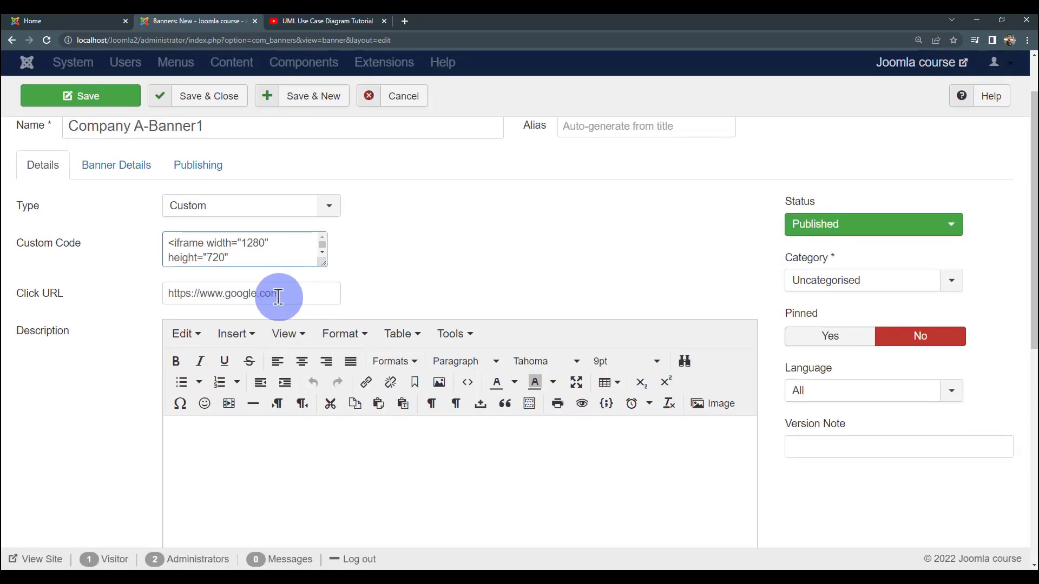
scroll(357, 362, "down", 2)
scroll(355, 371, "up", 2)
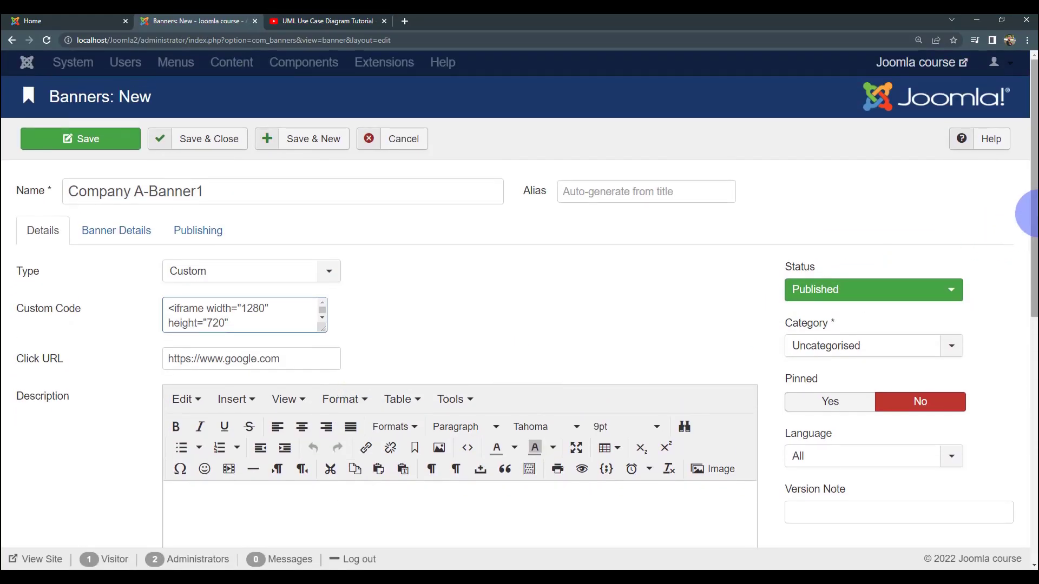
left_click_drag(1027, 213, 1015, 132)
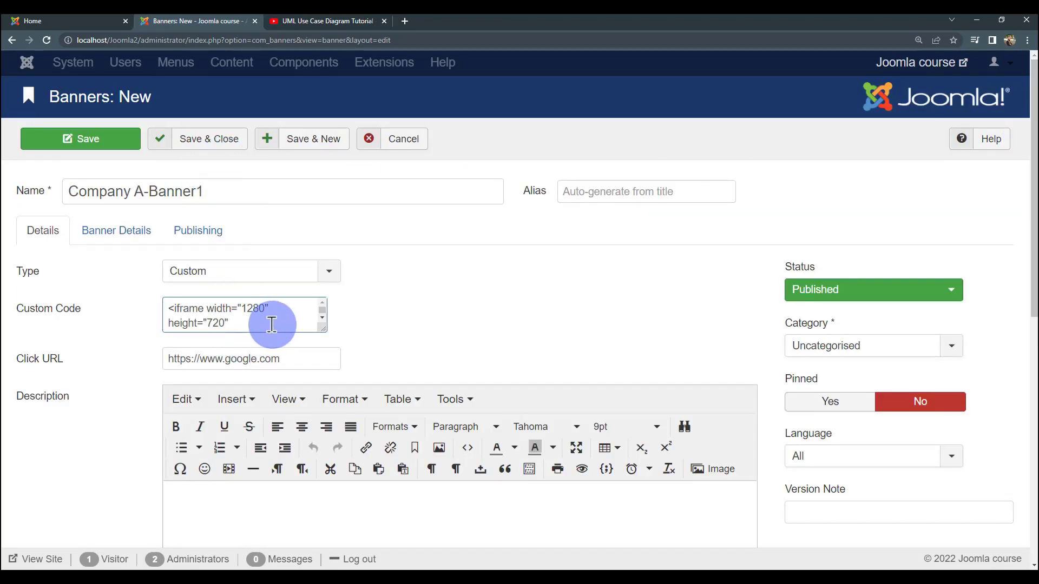
left_click(116, 232)
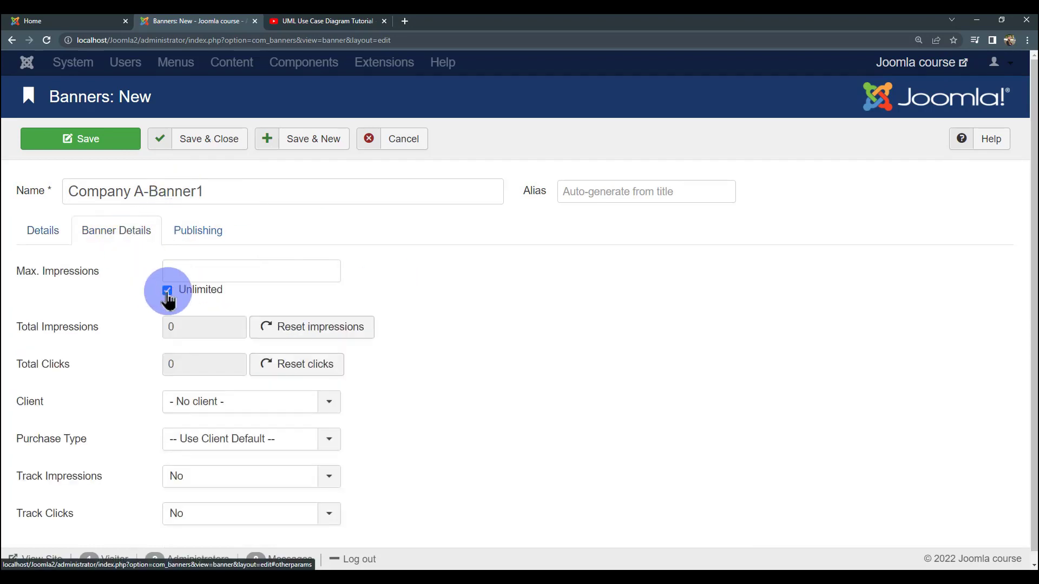
scroll(206, 257, "down", 1)
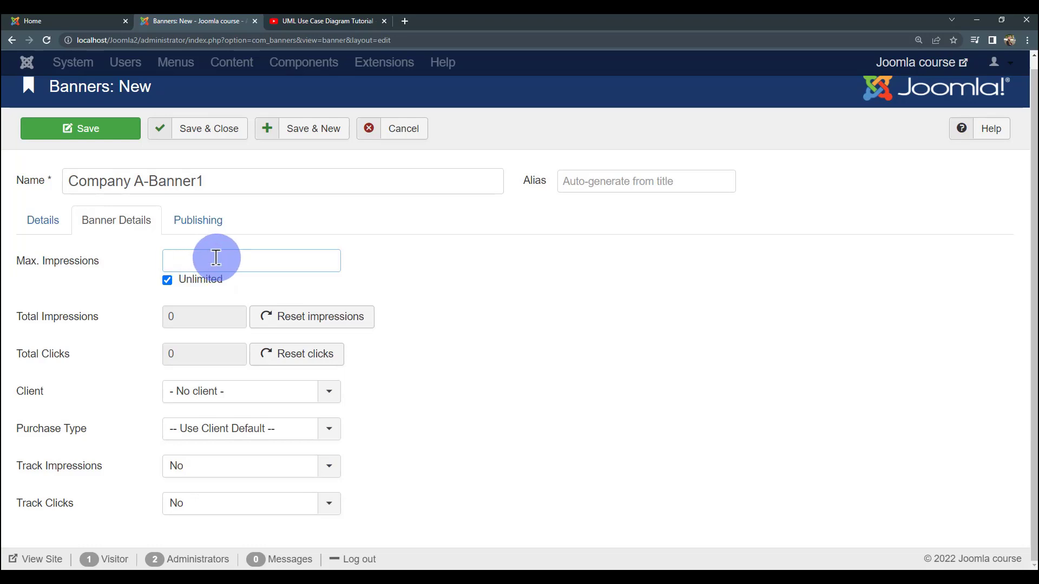
- Try switching the maximum impressions from Unlimited to a custom limit, and restore Unlimited
left_click(167, 280)
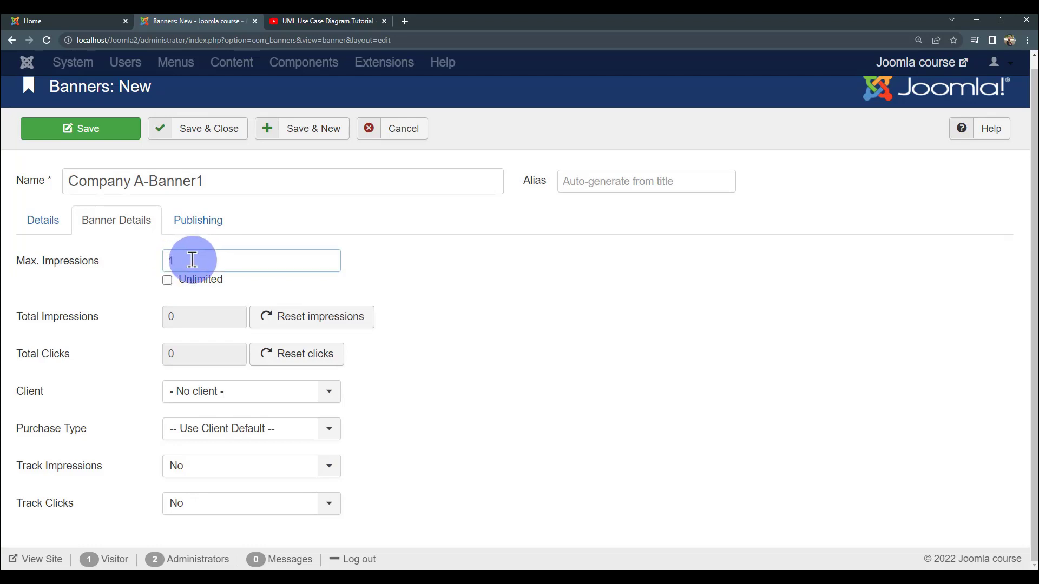
key("BackSpace")
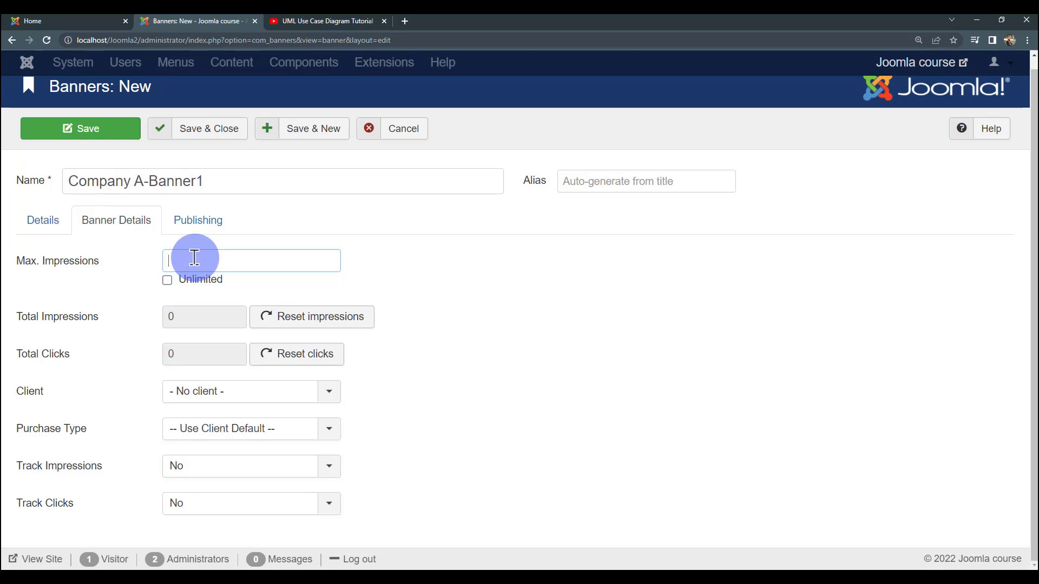
left_click(168, 282)
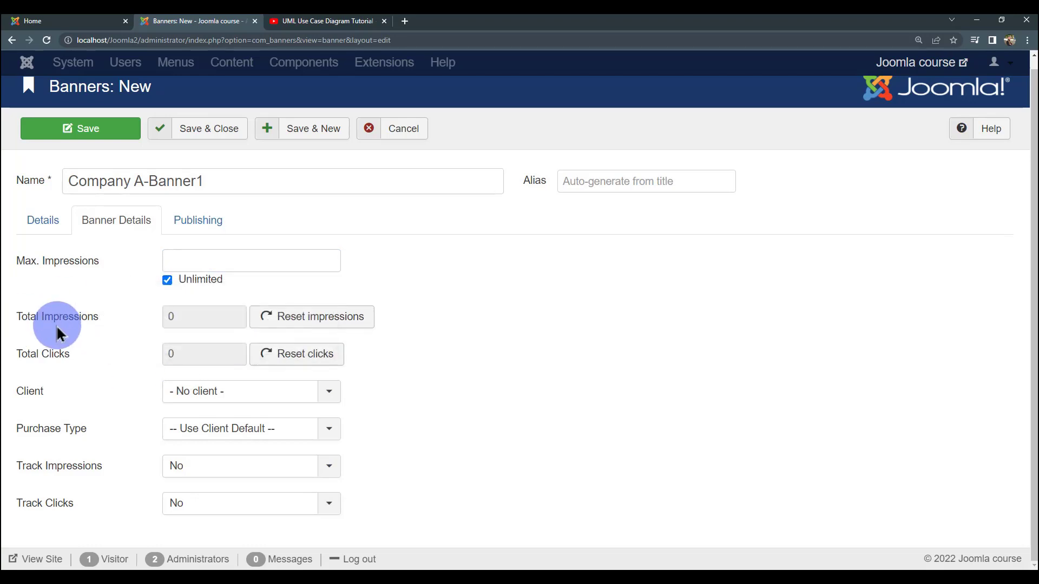
mouse_move(27, 317)
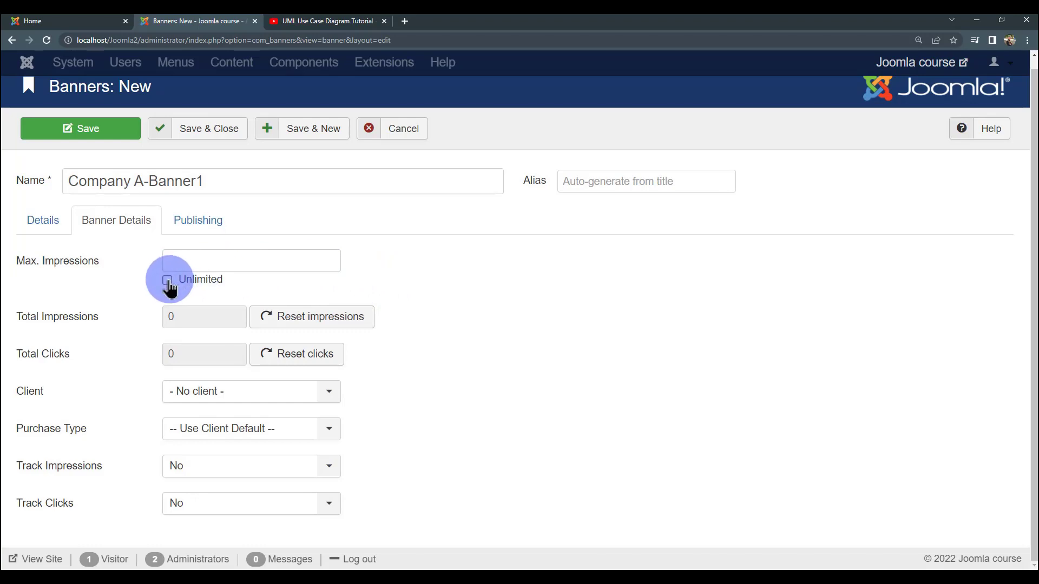
left_click(190, 260)
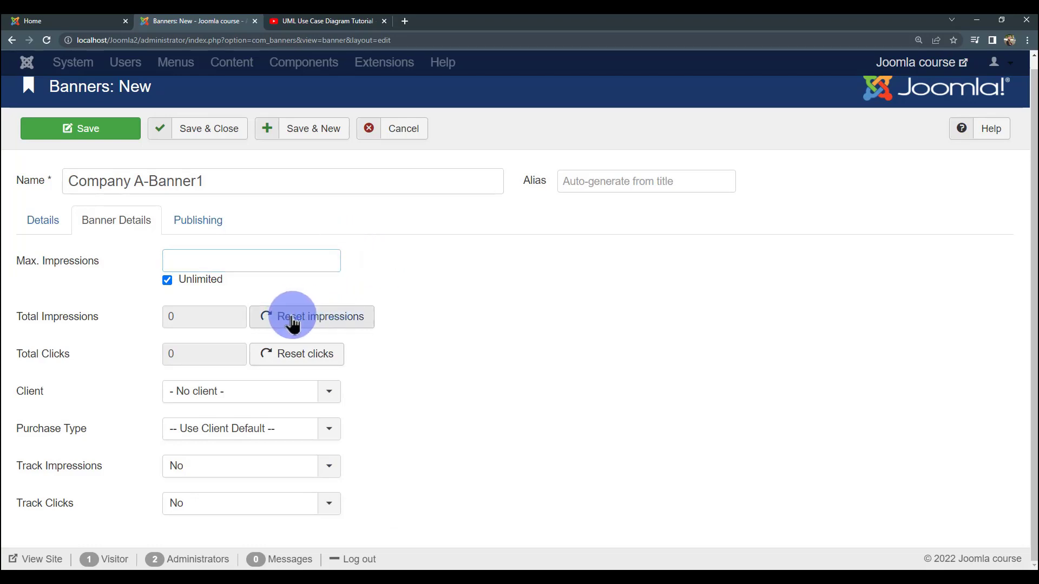
- Reset the banner's total impressions and assign the banner to the client Company A
left_click(292, 324)
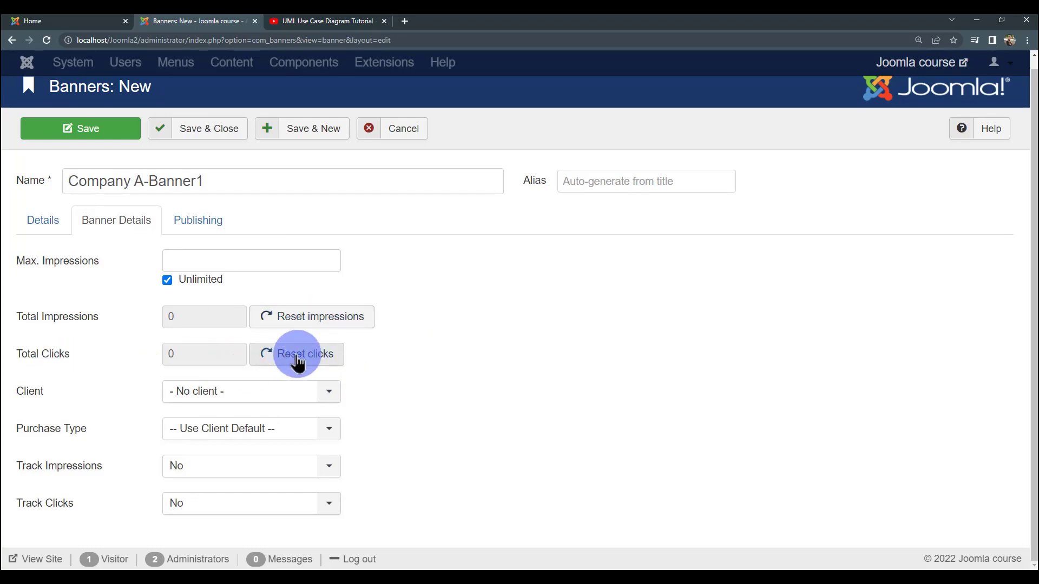
left_click(233, 401)
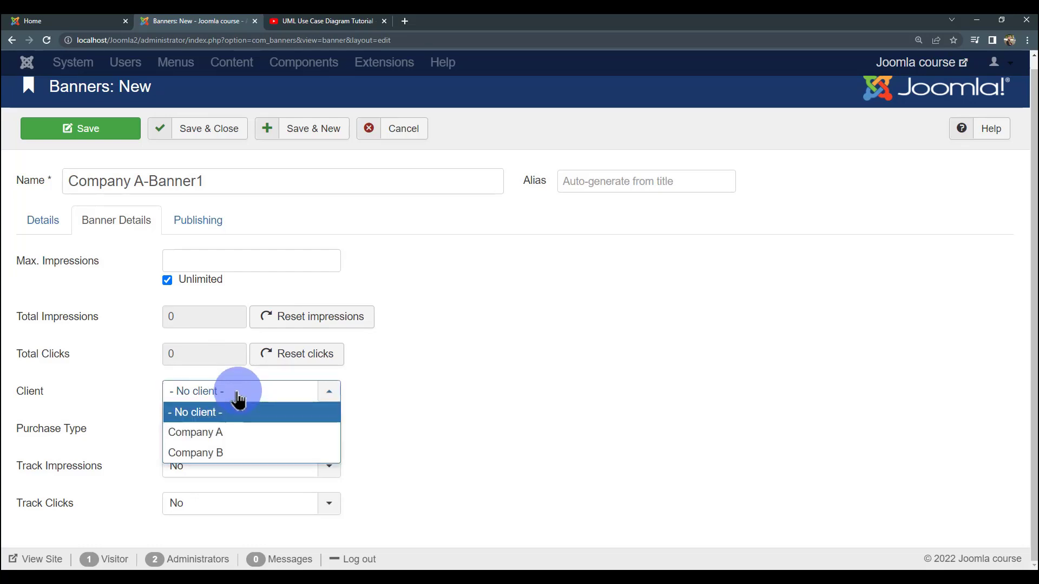
left_click(229, 396)
left_click(237, 401)
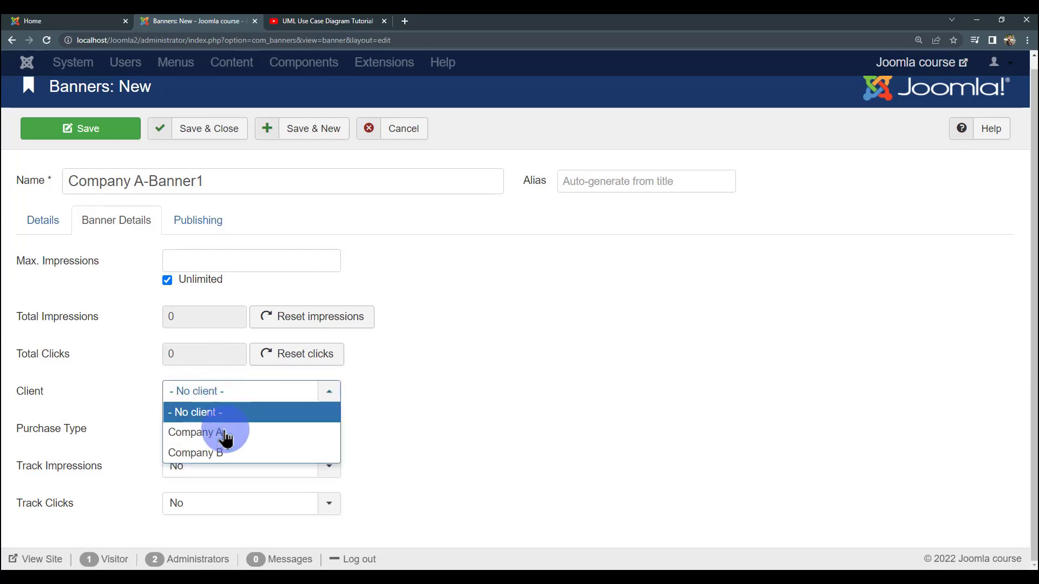
left_click(227, 400)
left_click(227, 401)
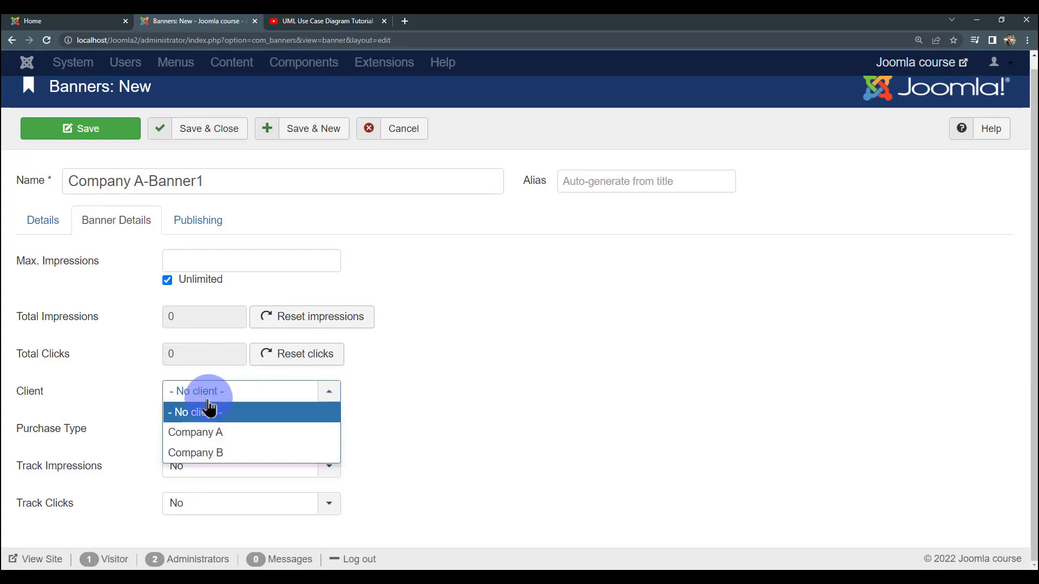
left_click(242, 437)
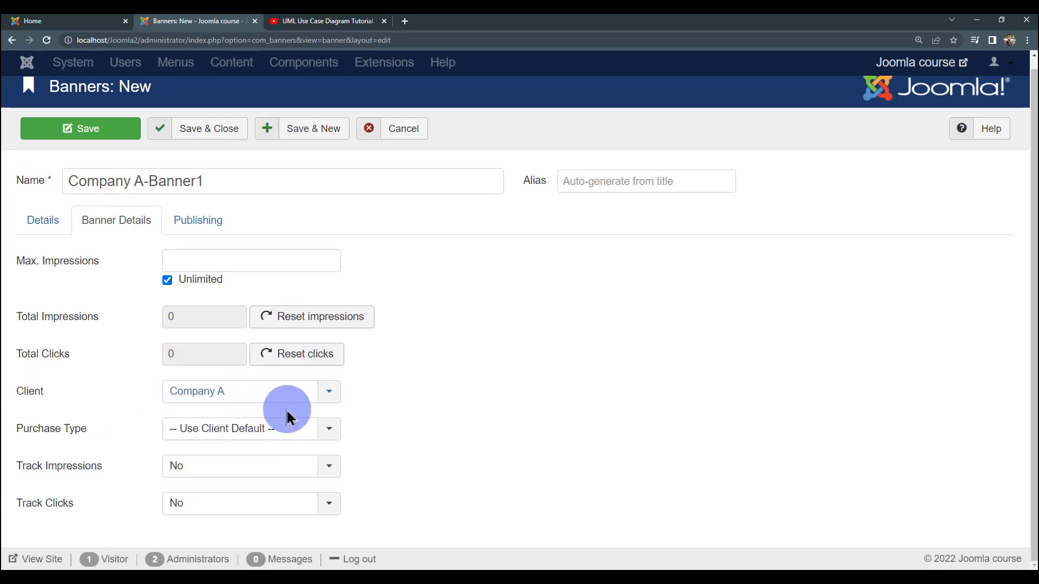
left_click(261, 437)
left_click(270, 405)
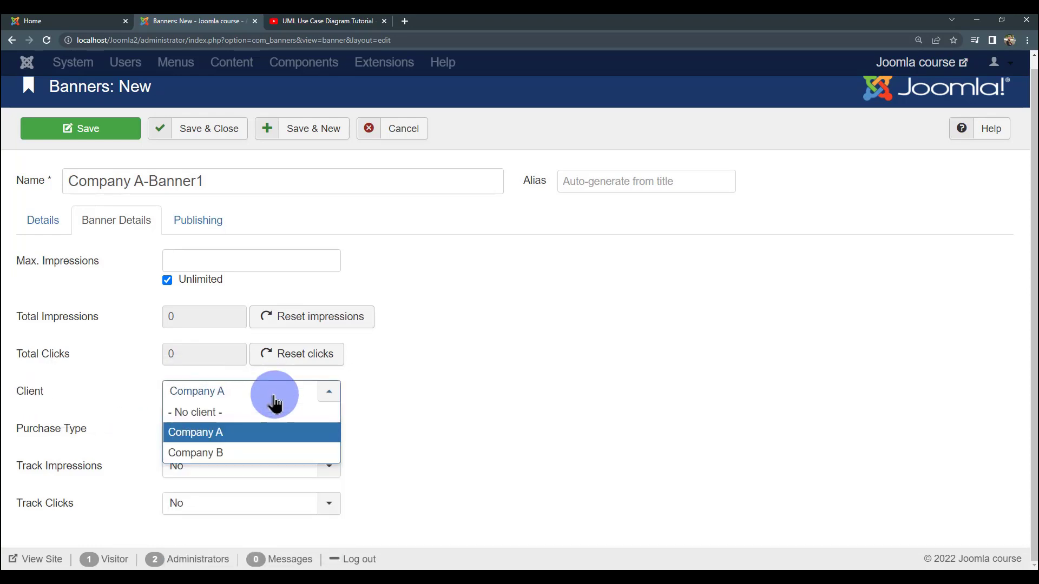
left_click(382, 412)
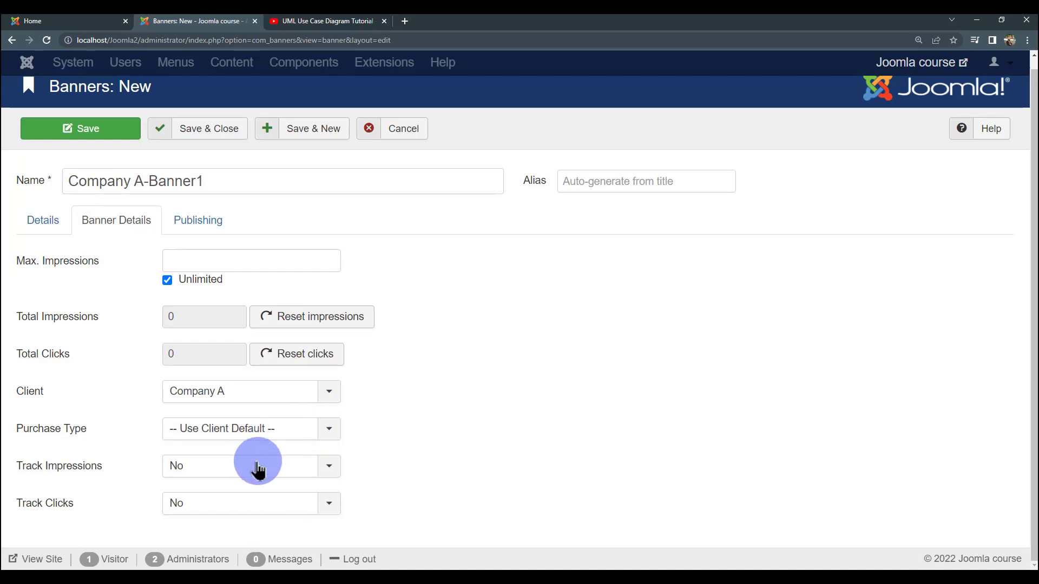
- Keep the client default as Purchase Type and set both Track Impressions and Track Clicks to Yes
left_click(297, 433)
left_click(401, 463)
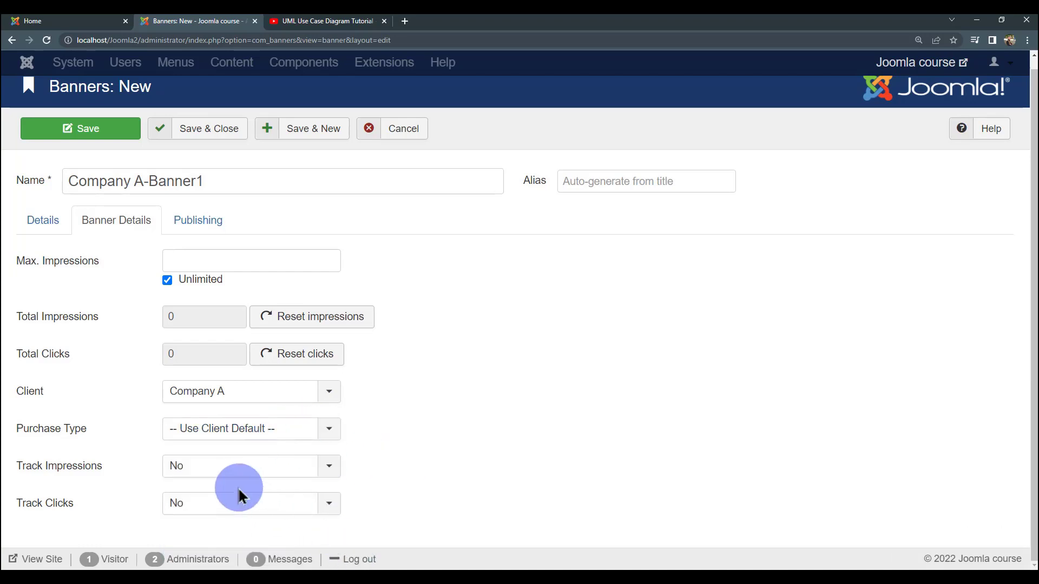
left_click(244, 466)
left_click(231, 528)
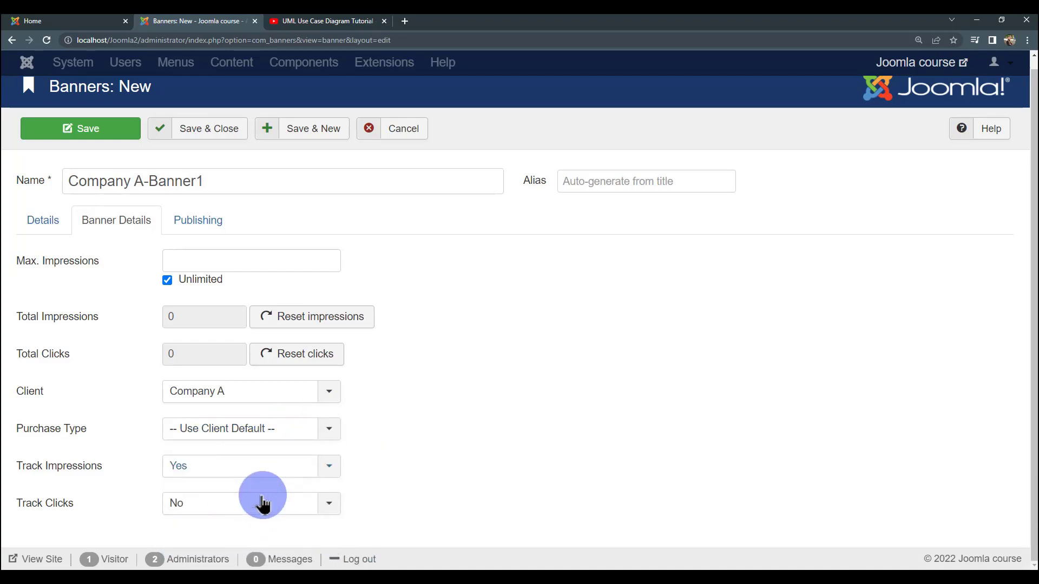
left_click(254, 504)
left_click(231, 565)
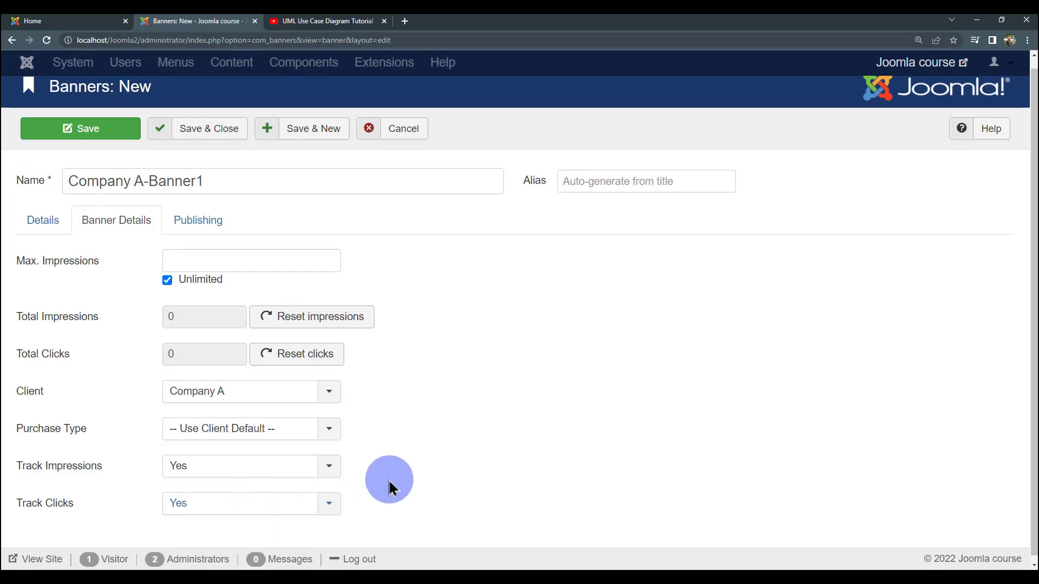
- Examine the banner's Publishing settings and the Start Publishing calendar, leaving the start date empty
left_click(205, 231)
scroll(104, 271, "up", 1)
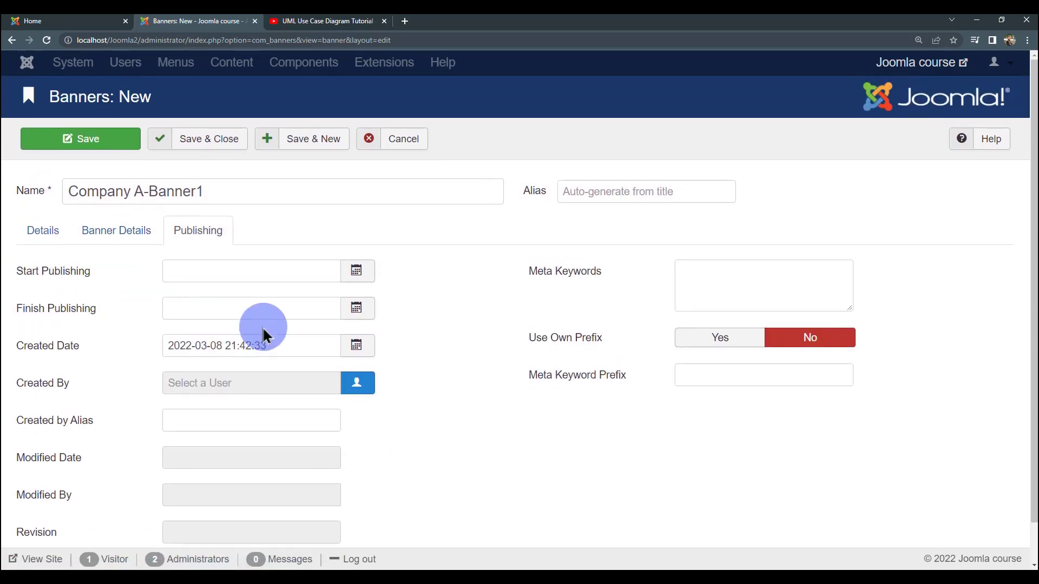
scroll(287, 314, "down", 1)
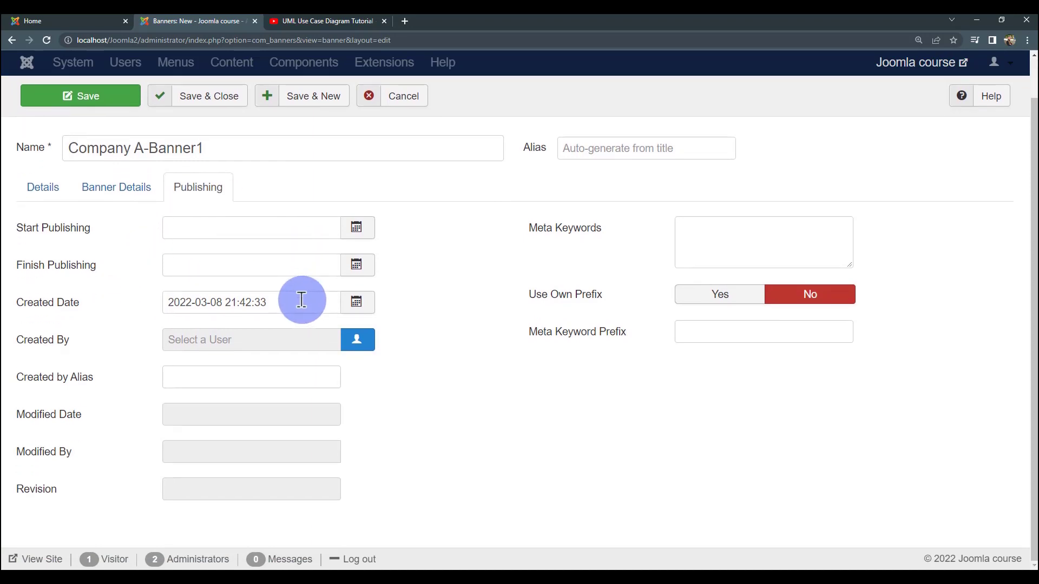
left_click(242, 227)
left_click(357, 228)
left_click(399, 246)
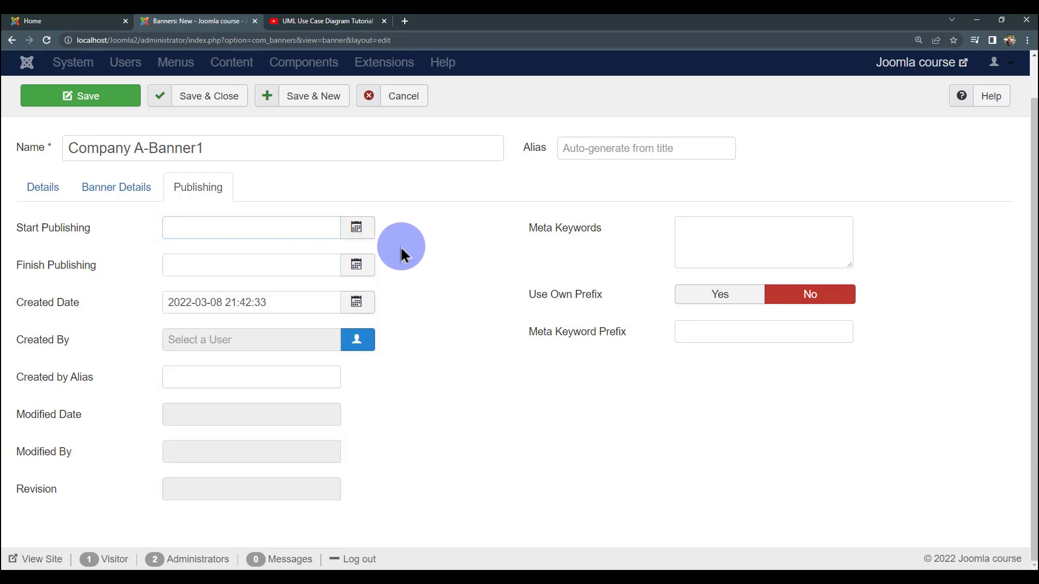
- Examine the Finish Publishing calendar, the Created By user list and the meta keyword settings of the banner
left_click(357, 265)
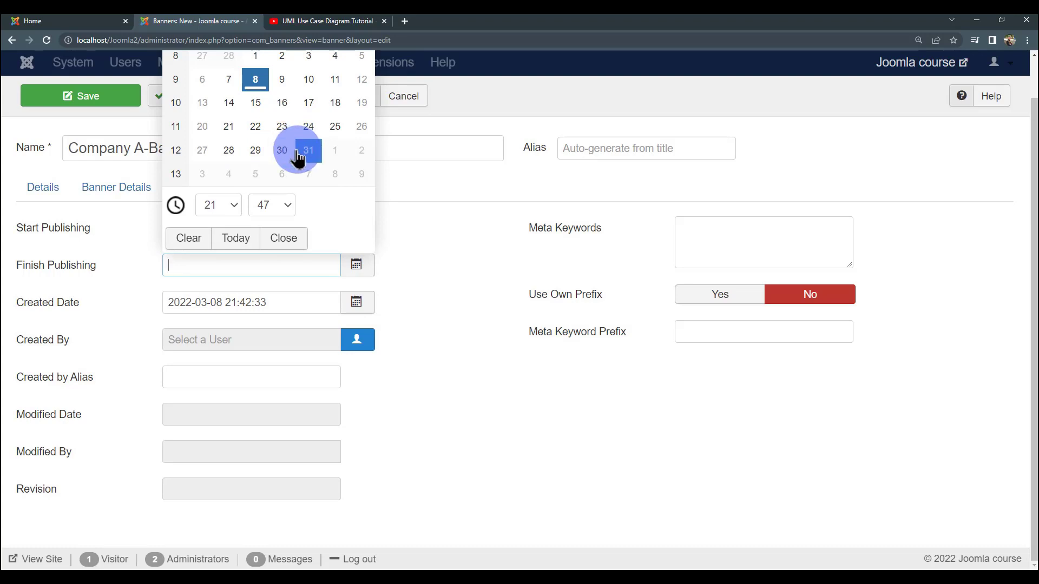
left_click(420, 254)
left_click(200, 323)
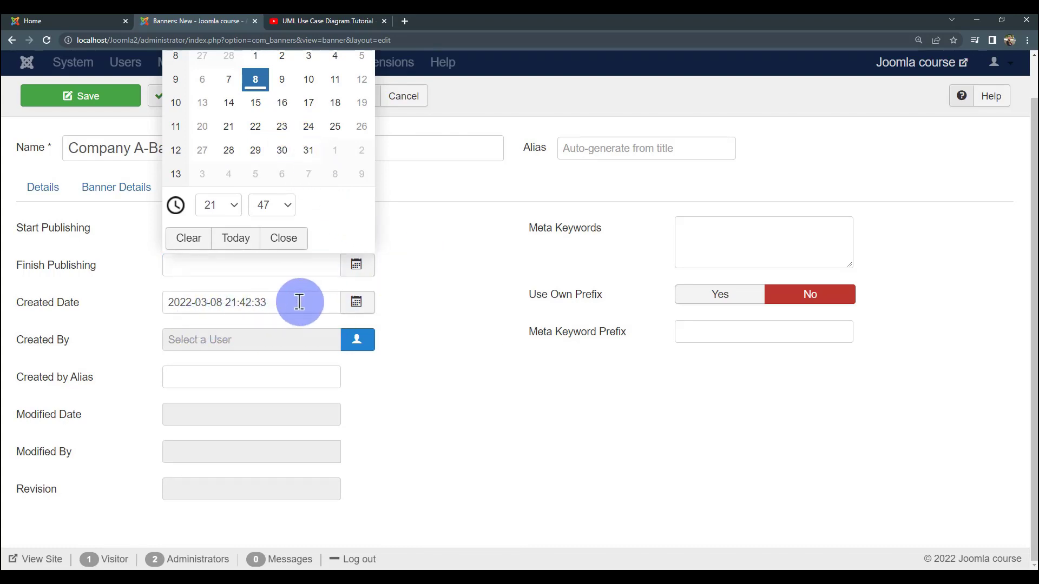
left_click(399, 306)
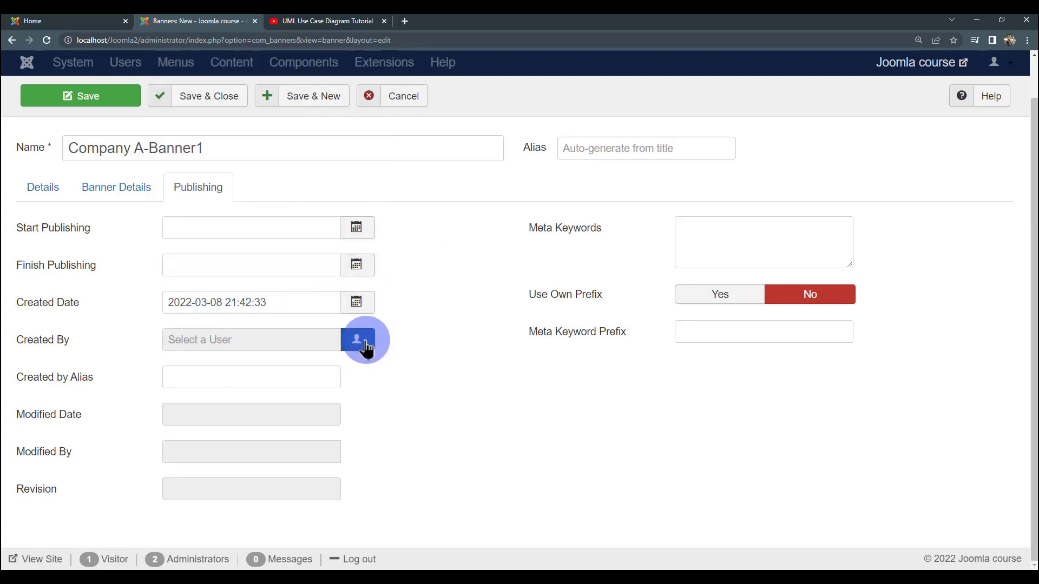
left_click(359, 341)
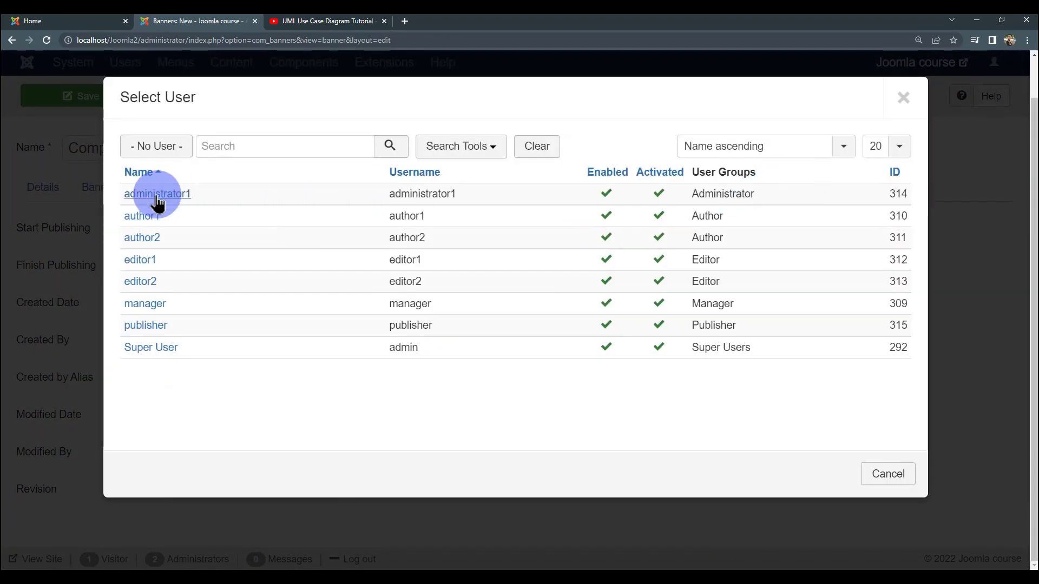
left_click(902, 99)
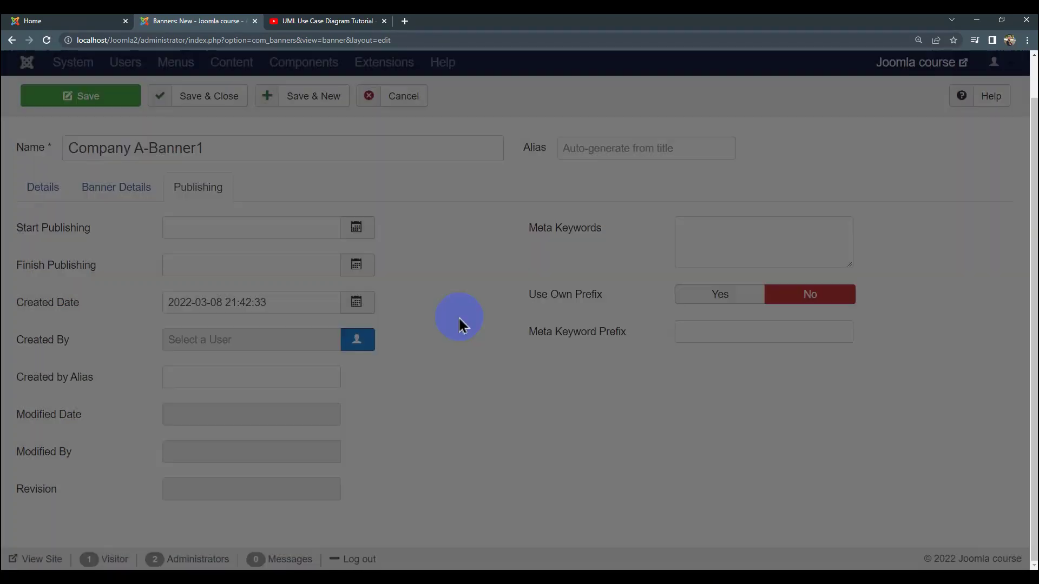
left_click(721, 227)
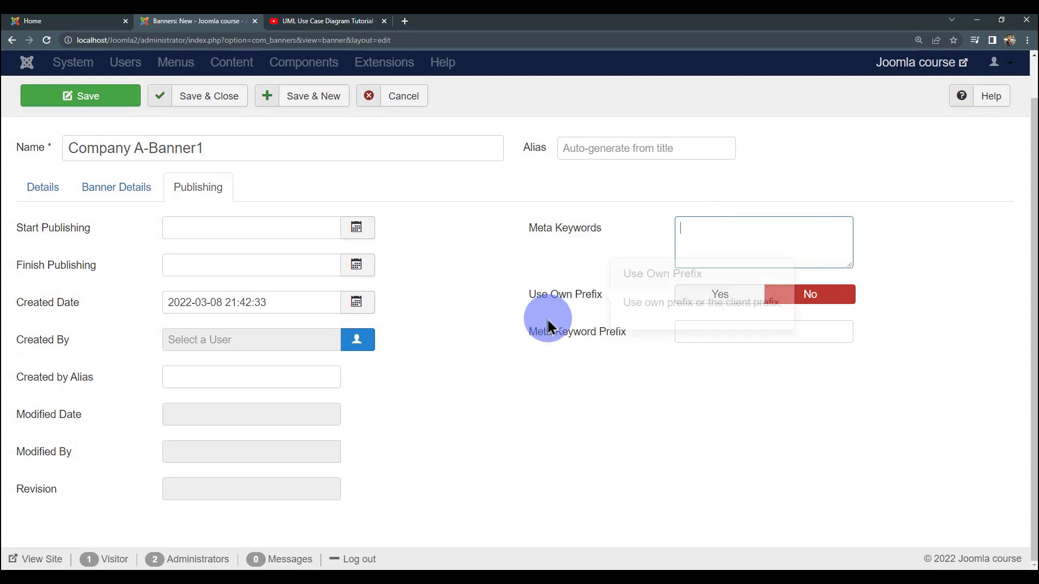
left_click(474, 387)
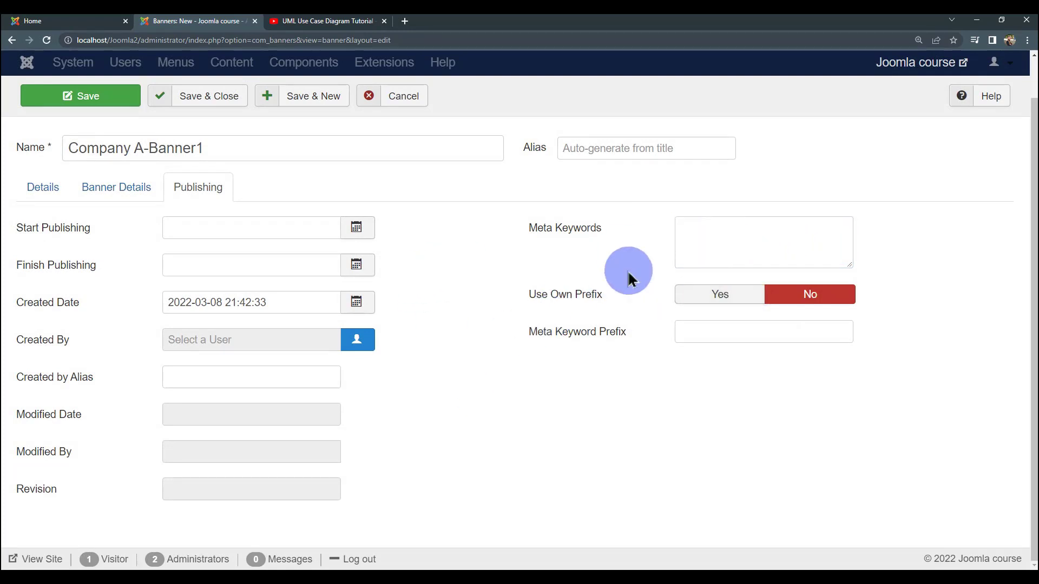
- Save Company A-Banner1 and start a new banner named Company A-Banner2
scroll(69, 422, "up", 1)
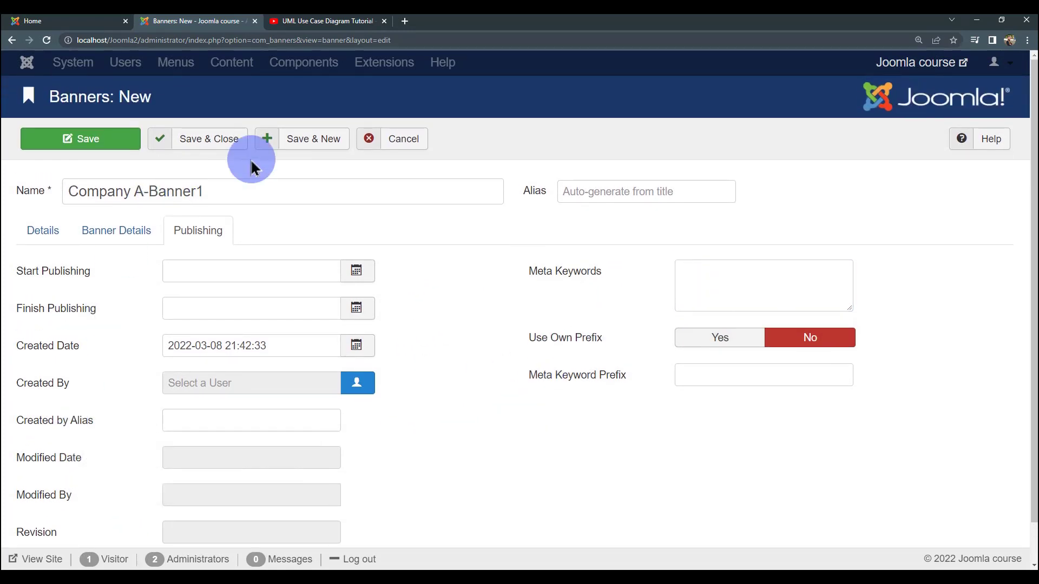
left_click(311, 139)
left_click(304, 246)
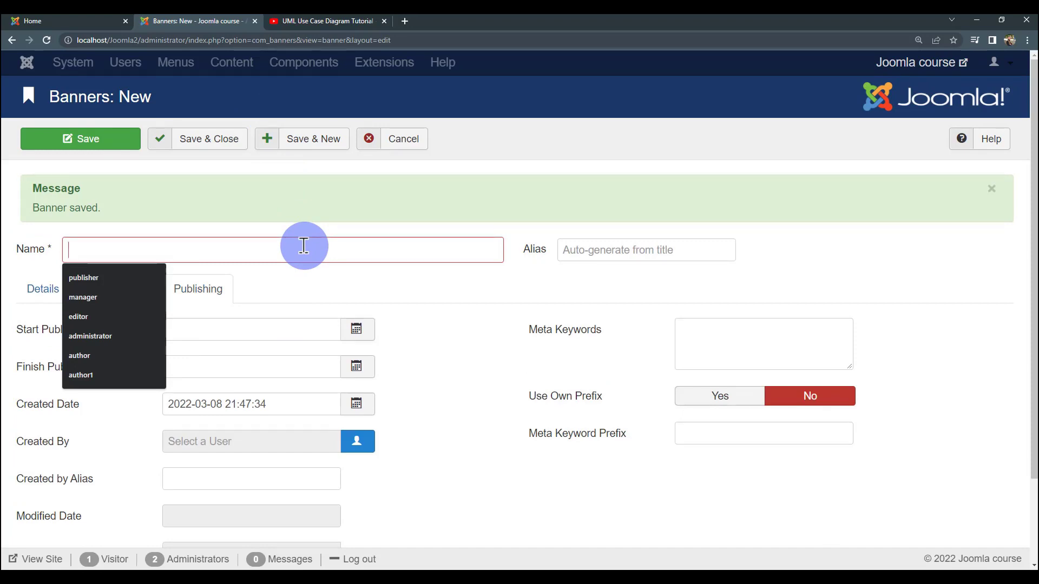
type("C")
key("Down")
key("Down")
key("Return")
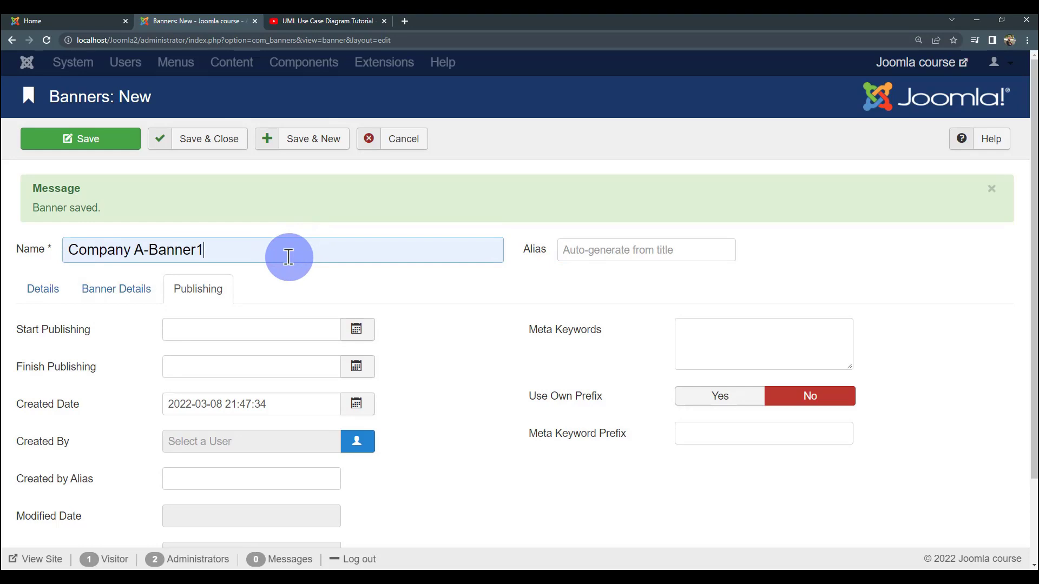
key("BackSpace")
type("2")
- Examine the Details settings of the new banner, including its type, image, size and description options
scroll(289, 256, "down", 2)
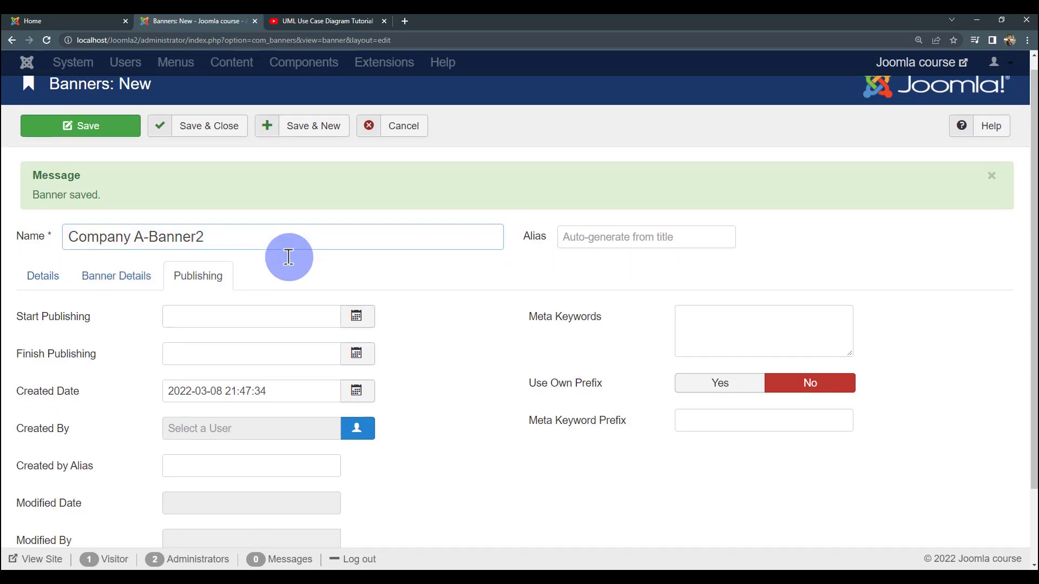
scroll(231, 255, "up", 2)
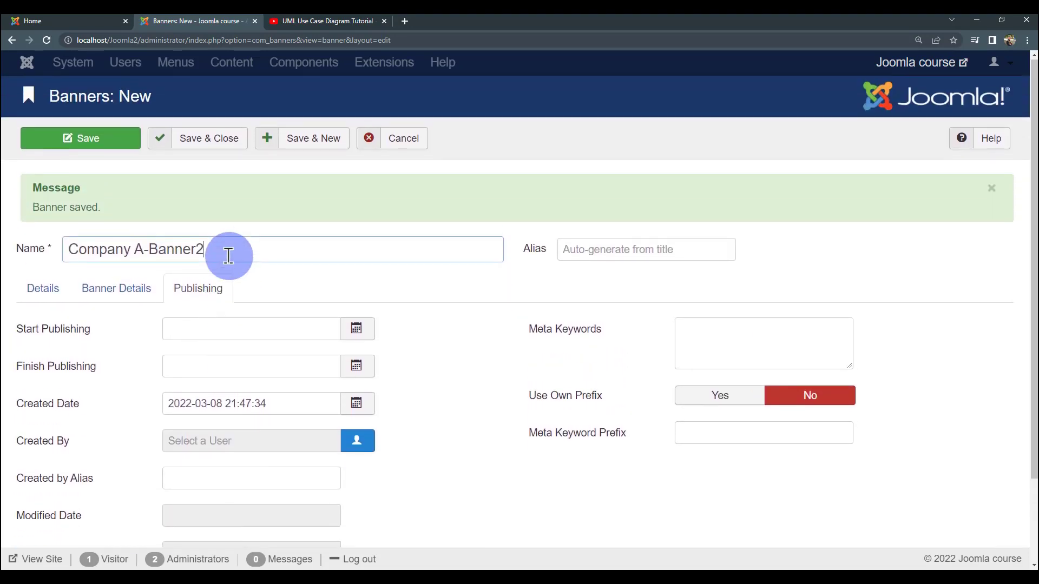
scroll(228, 256, "down", 1)
scroll(258, 283, "up", 1)
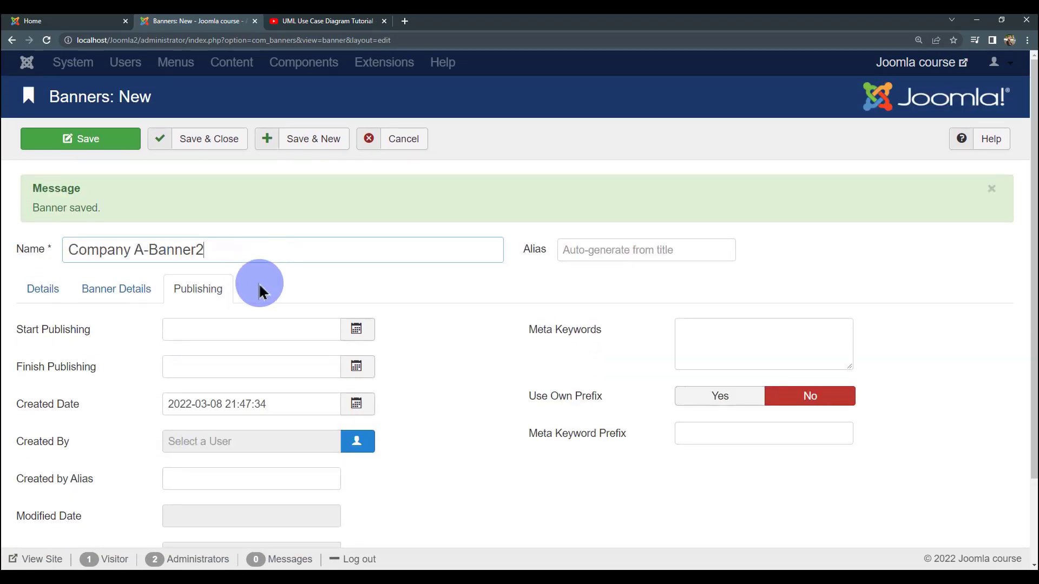
scroll(216, 328, "down", 1)
scroll(241, 339, "down", 1)
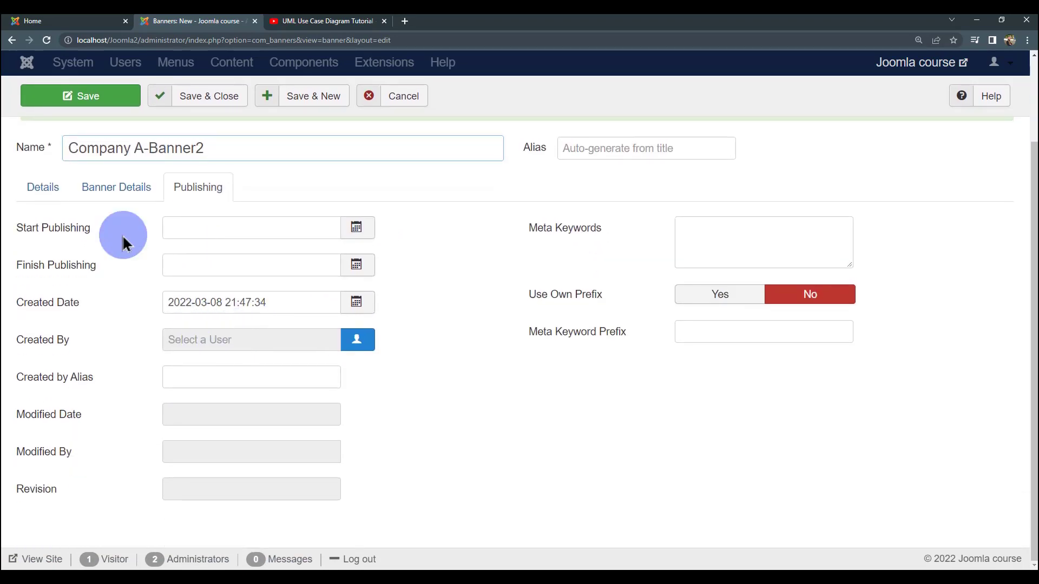
left_click(92, 192)
left_click(43, 217)
scroll(281, 249, "down", 2)
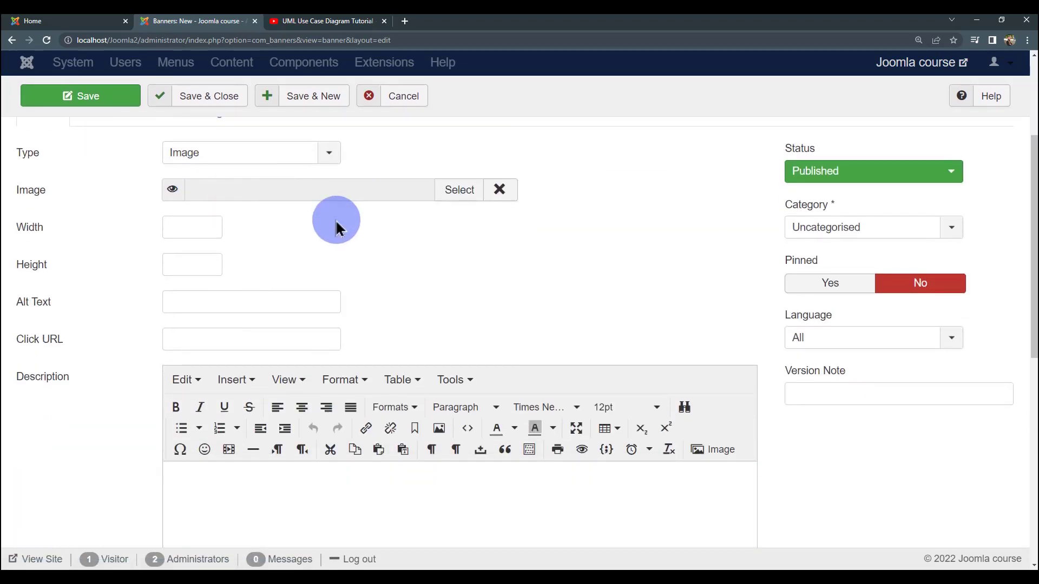
scroll(389, 259, "up", 1)
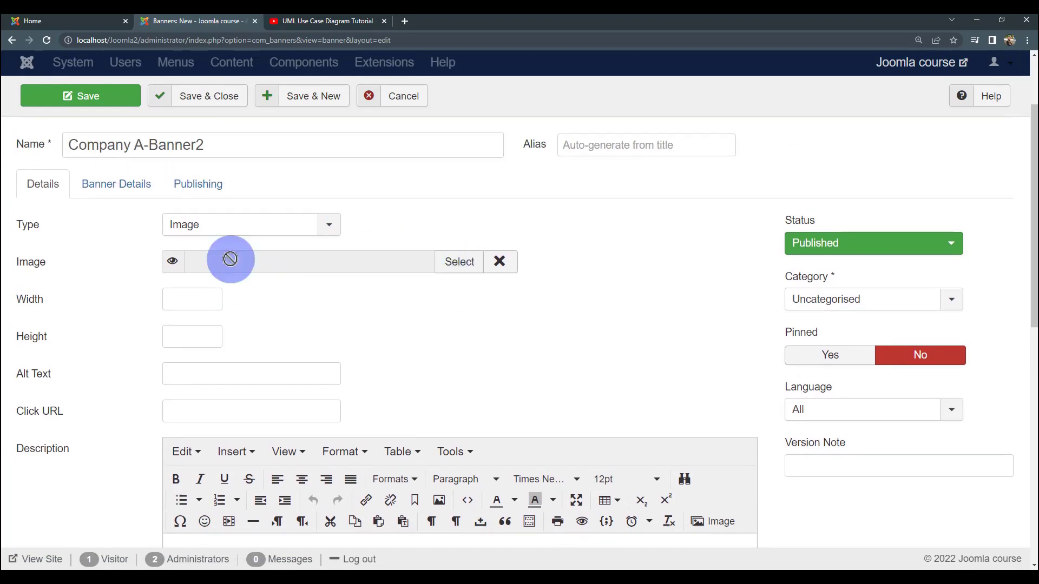
scroll(374, 331, "down", 2)
scroll(370, 334, "up", 3)
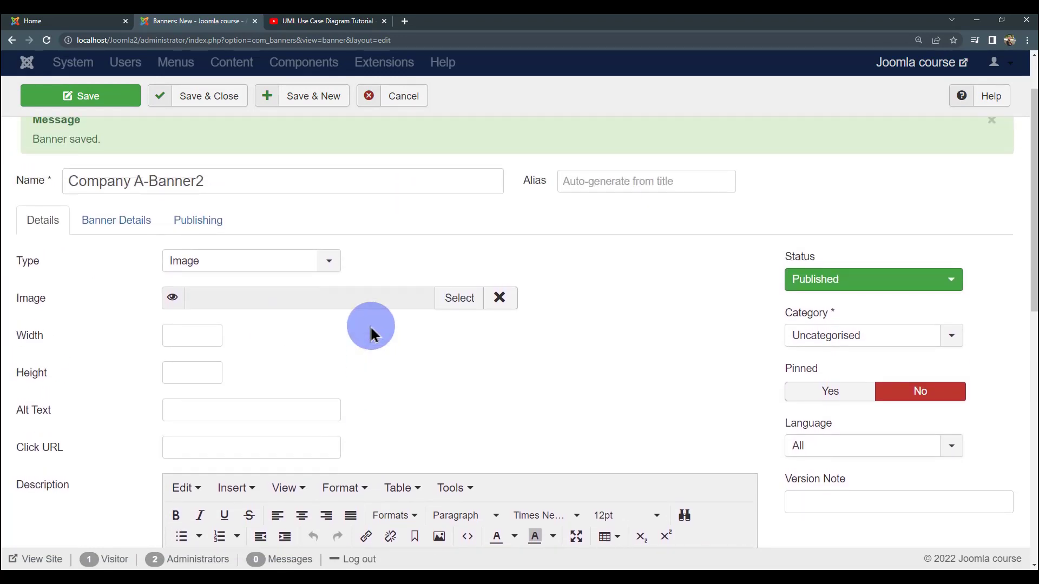
scroll(370, 333, "down", 2)
scroll(371, 334, "up", 1)
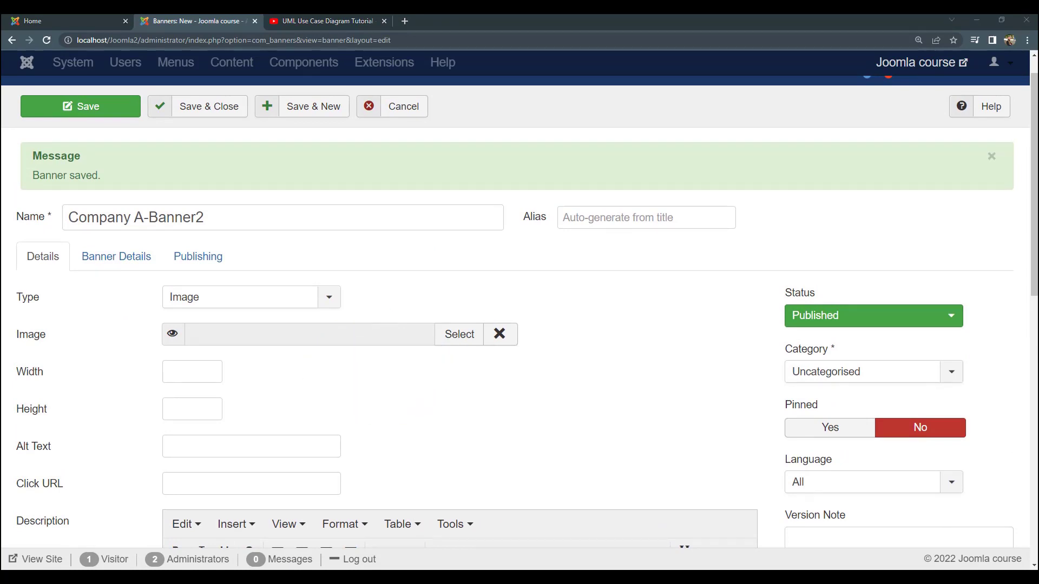
scroll(325, 314, "down", 2)
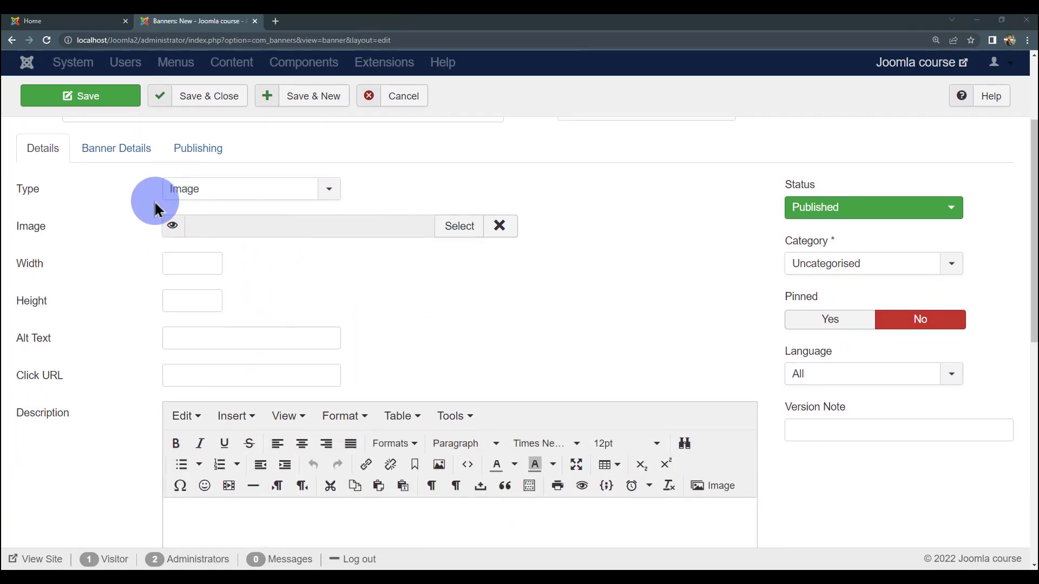
scroll(153, 206, "up", 1)
- Open the image selection for Company A-Banner2 and review the /banners folder and its file upload area
left_click(439, 296)
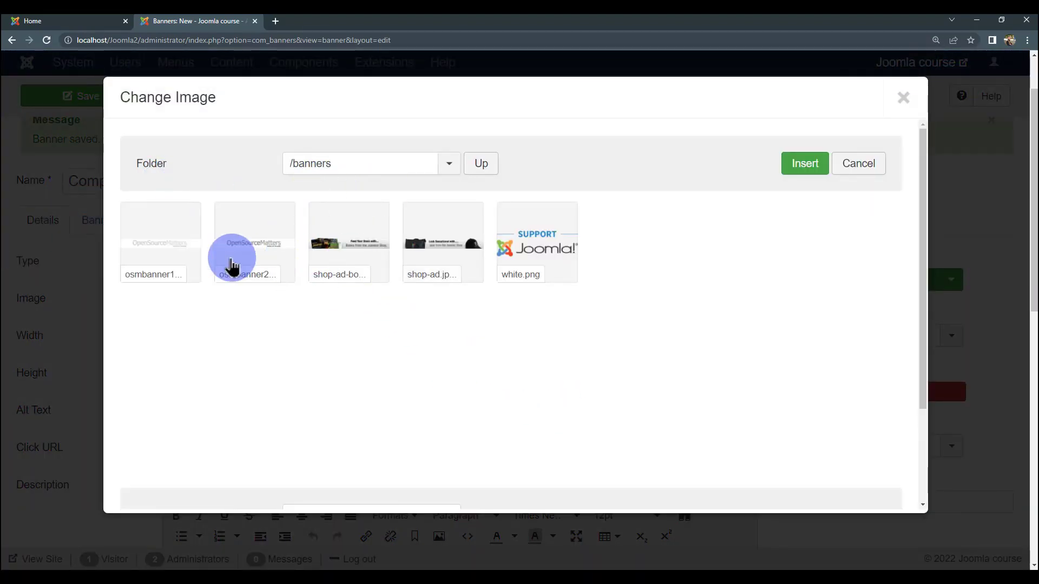
scroll(486, 336, "down", 5)
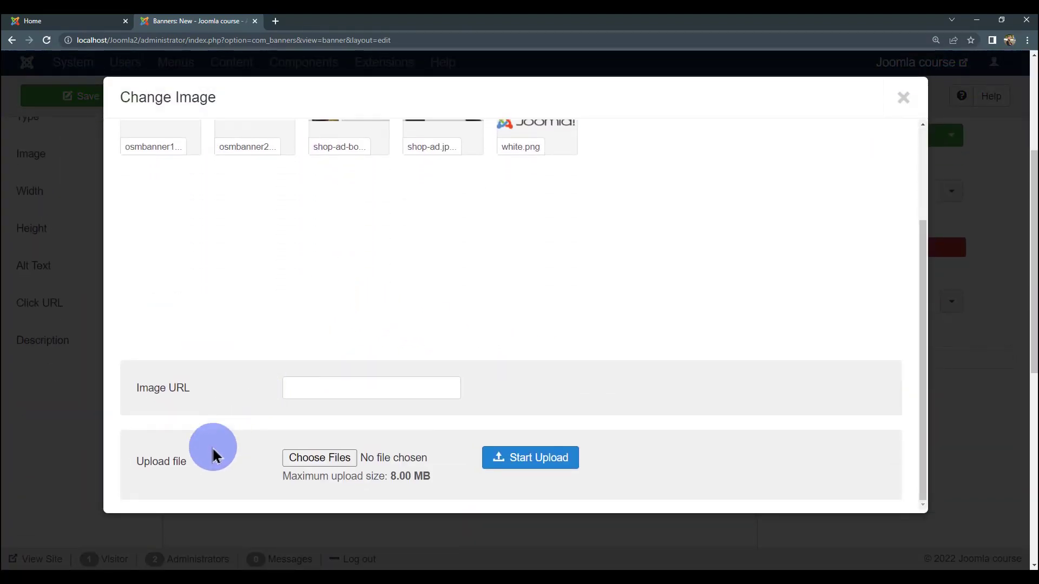
scroll(310, 225, "up", 5)
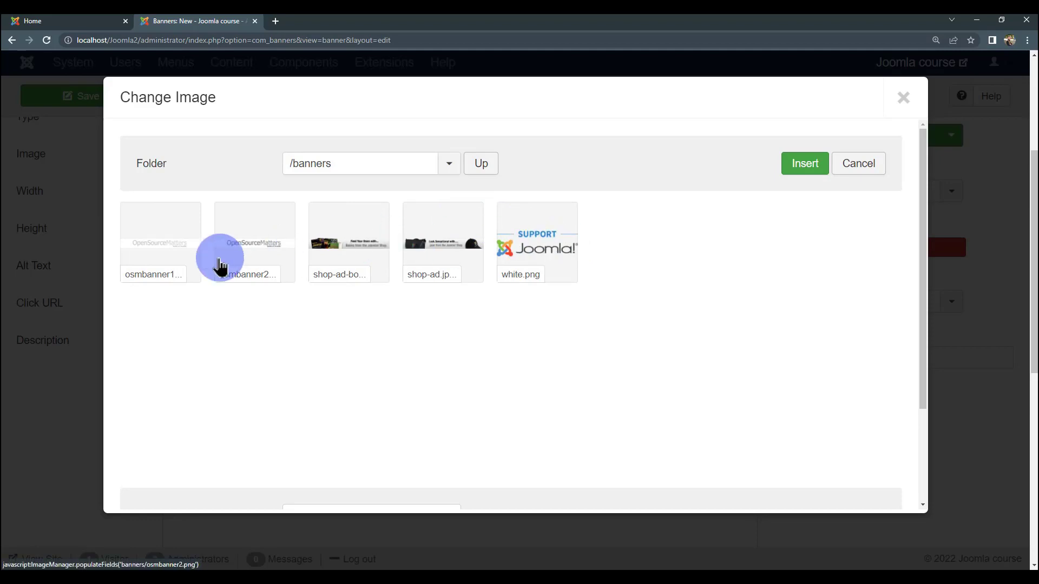
scroll(176, 283, "down", 3)
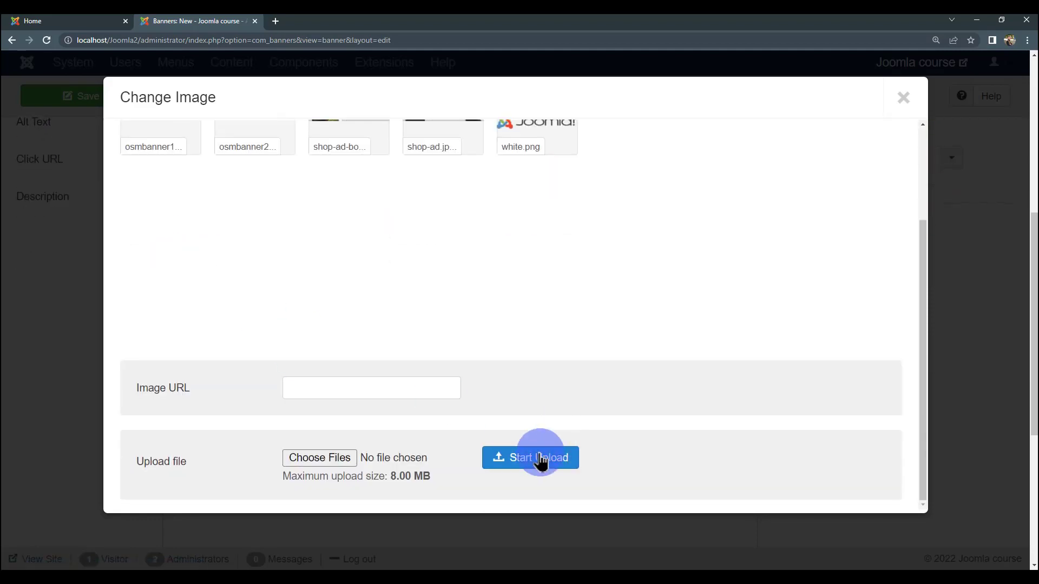
- Choose images.png from the Images folder on the Desktop as the file to upload
left_click(540, 459)
left_click(344, 460)
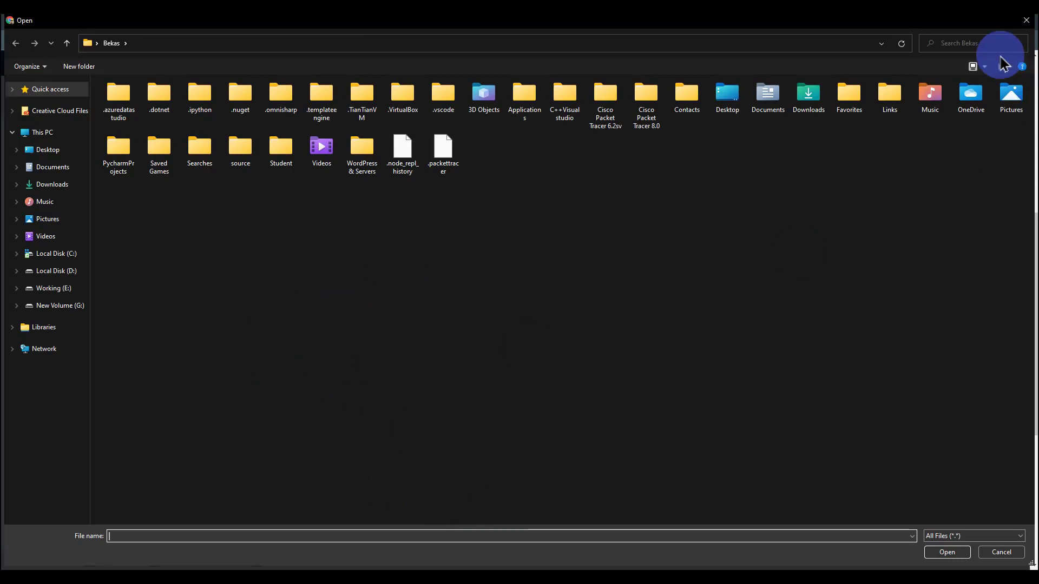
left_click(62, 150)
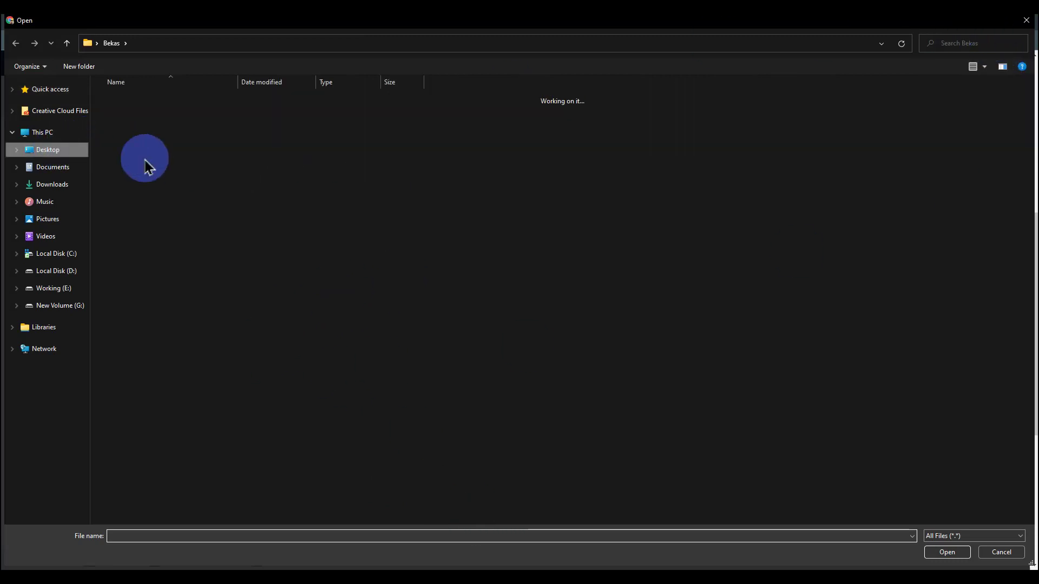
double_click(149, 150)
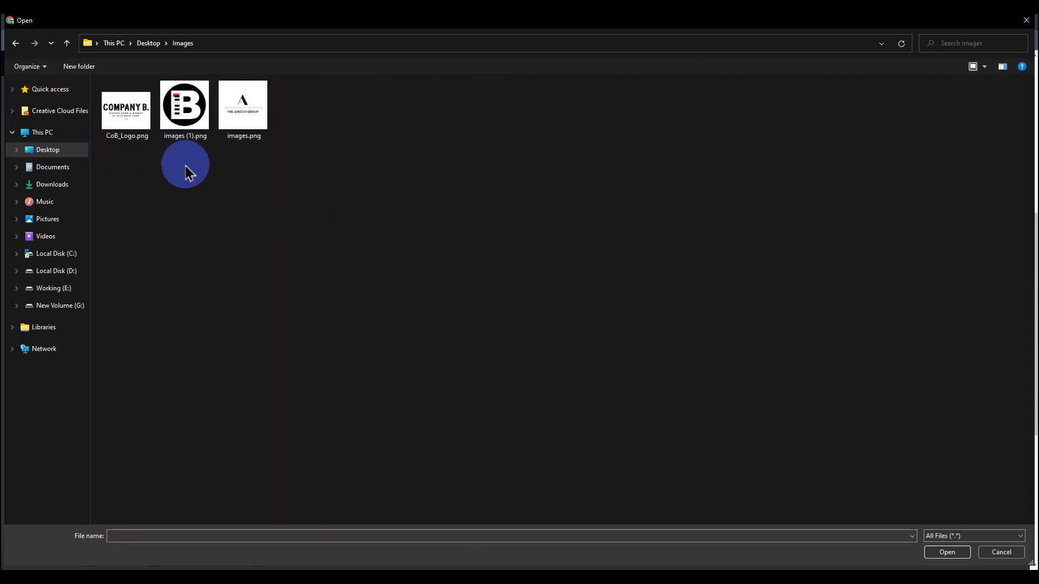
left_click(241, 105)
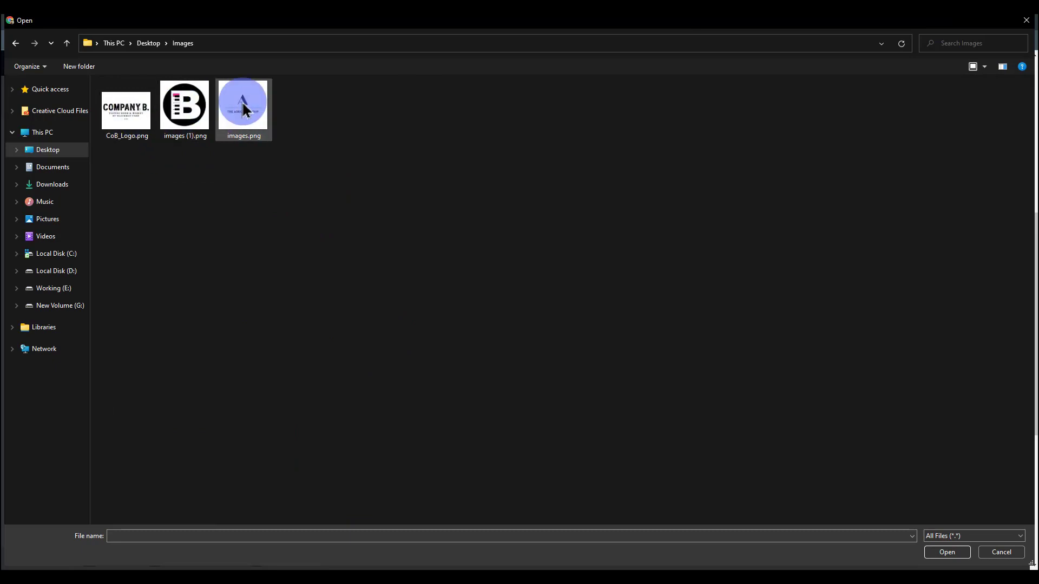
left_click(948, 553)
scroll(378, 371, "up", 3)
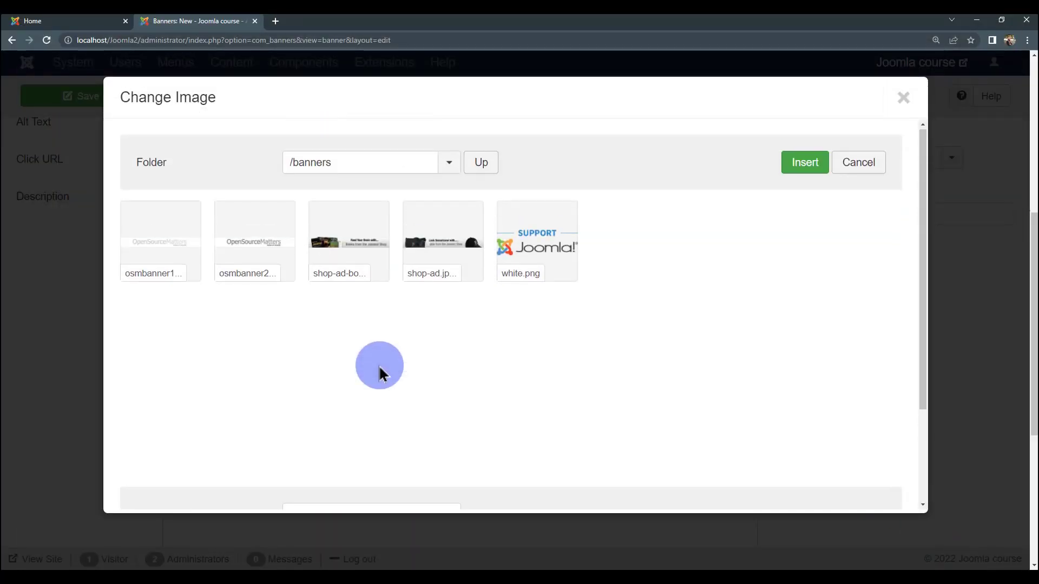
scroll(381, 374, "down", 3)
scroll(379, 371, "up", 3)
scroll(379, 371, "down", 3)
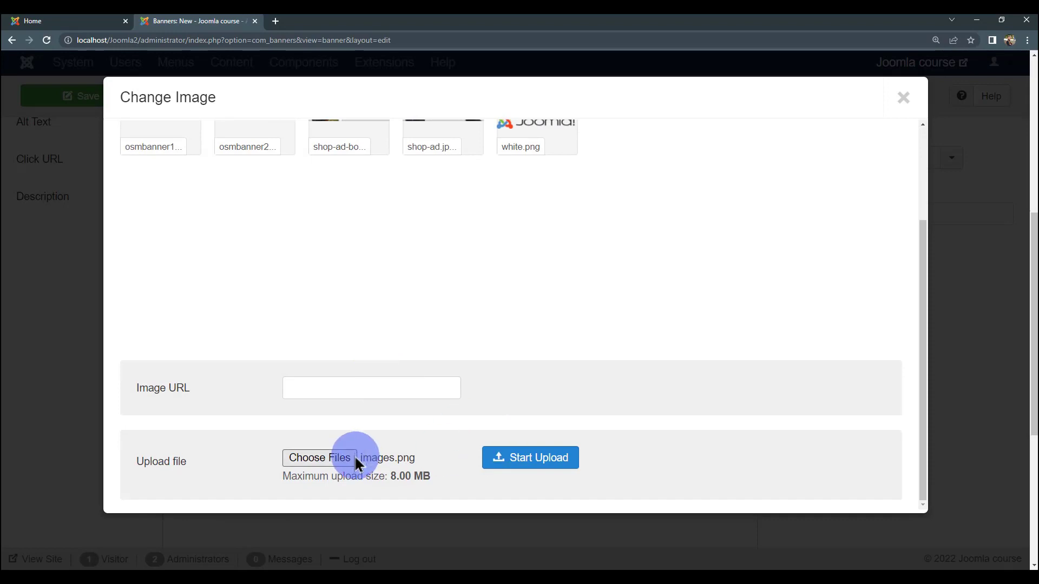
- Upload CoB_Logo.png and images (1).png from the Desktop's Images folder to the /banners folder
left_click(319, 457)
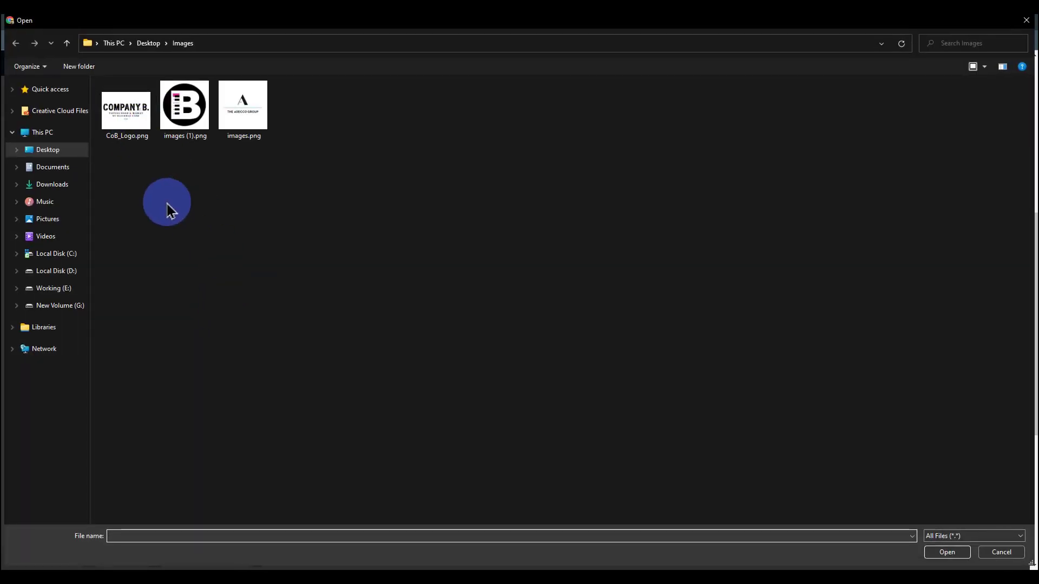
left_click_drag(118, 182, 163, 81)
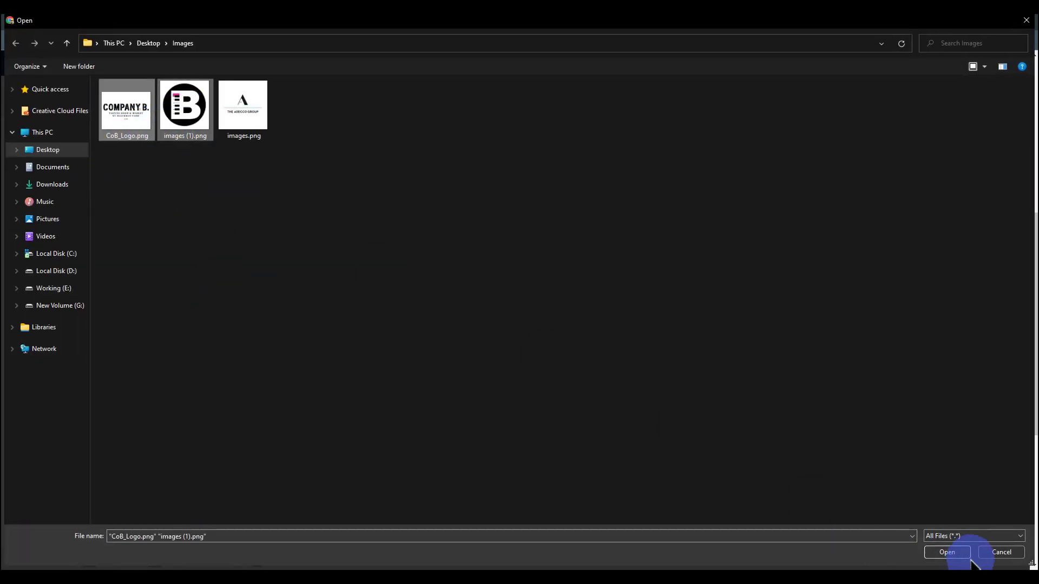
left_click(947, 552)
left_click(513, 460)
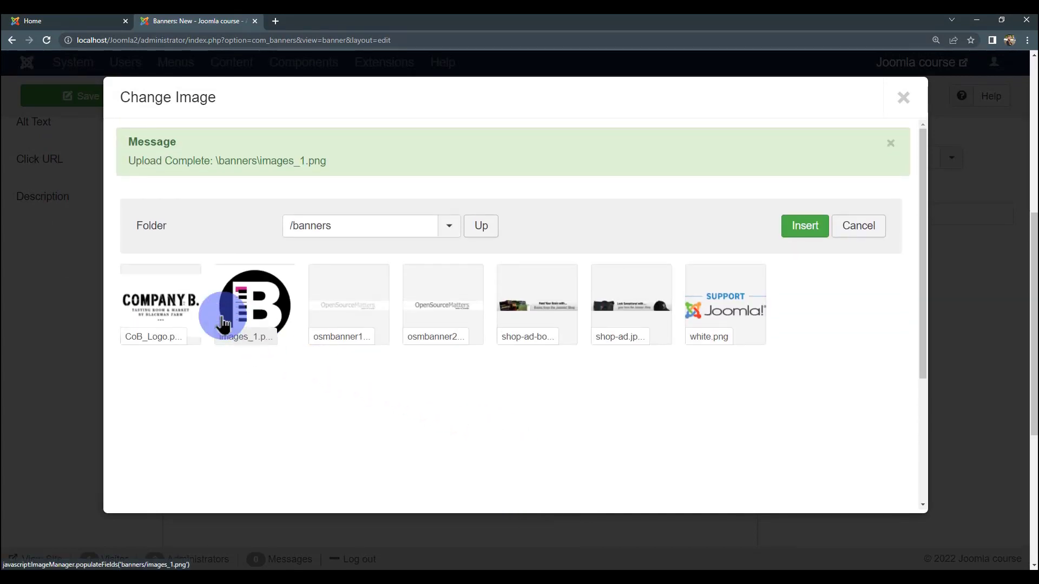
- Upload images.png from the Desktop's Images folder to the /banners folder
scroll(162, 304, "down", 2)
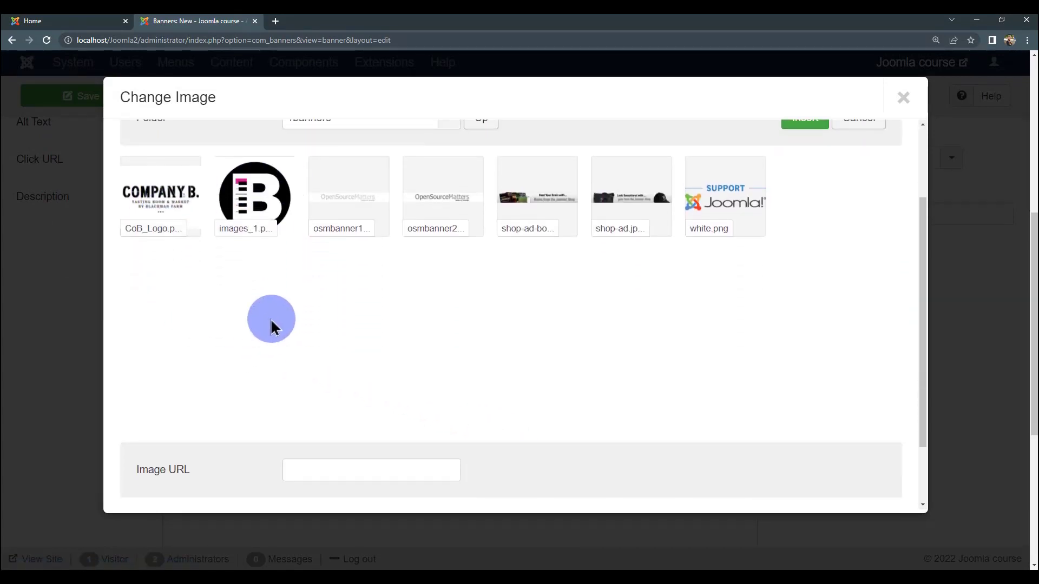
scroll(271, 326, "down", 2)
scroll(271, 326, "up", 3)
scroll(271, 327, "down", 3)
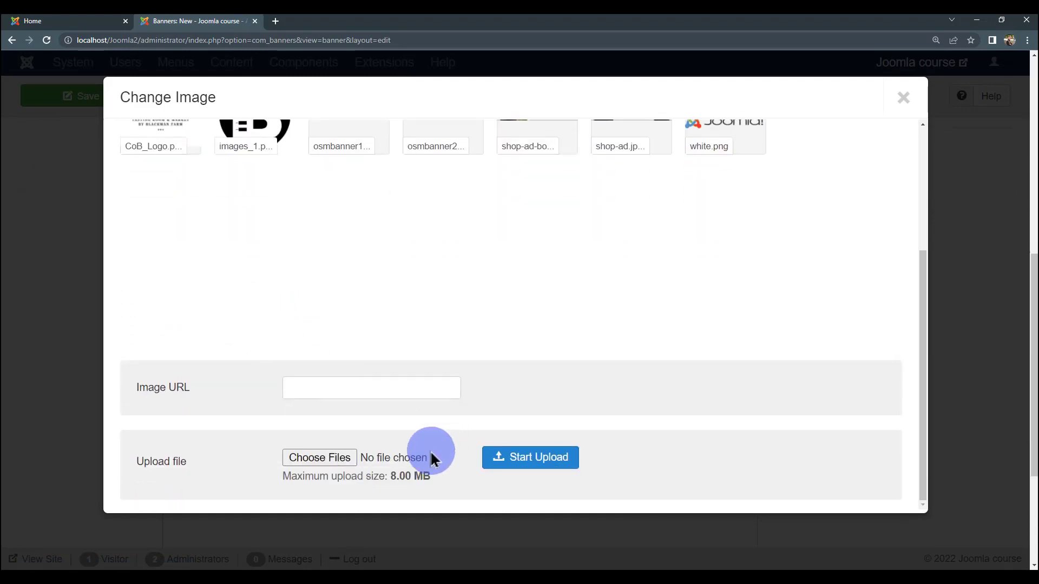
left_click(341, 457)
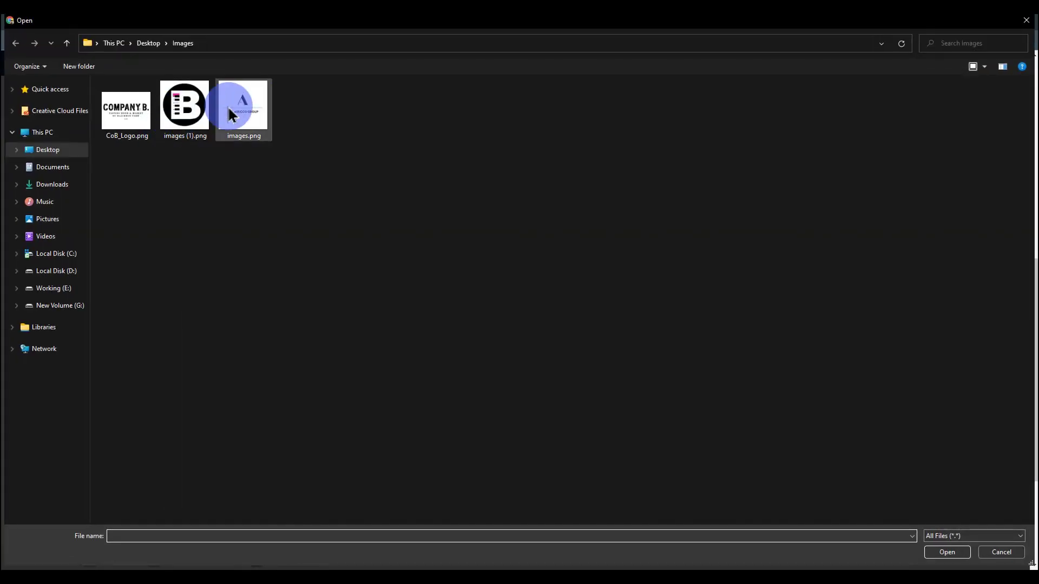
left_click(230, 113)
left_click(944, 554)
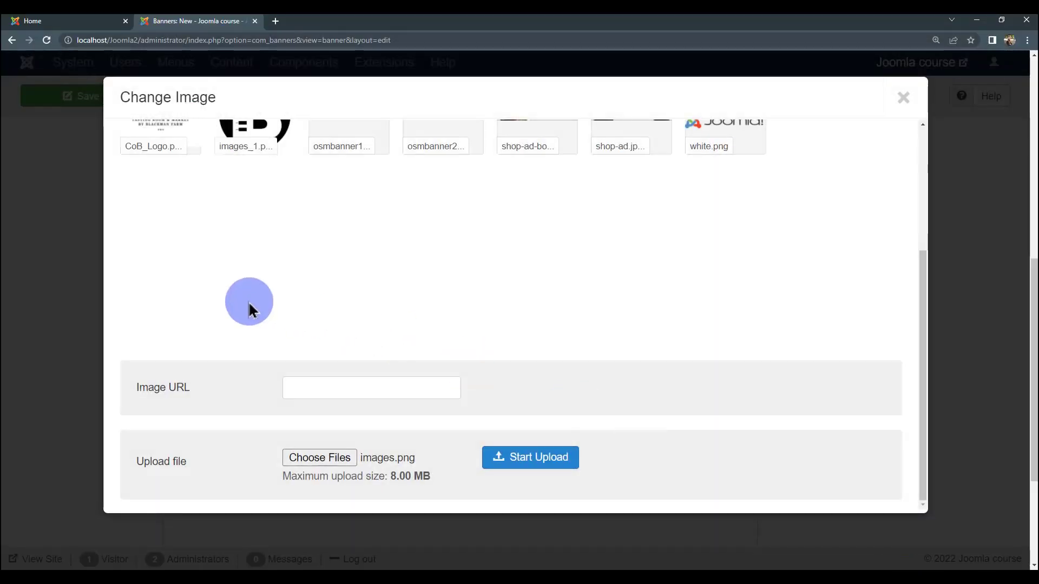
scroll(579, 458, "up", 3)
scroll(582, 468, "down", 3)
left_click(561, 460)
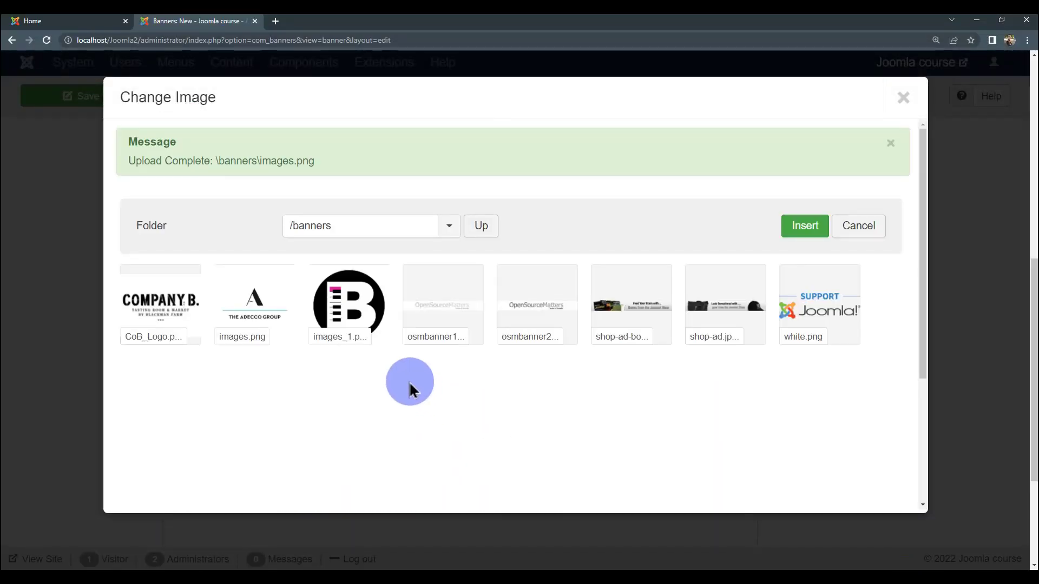
- Insert the uploaded images.png from /banners as the image of Company A-Banner2
left_click(250, 307)
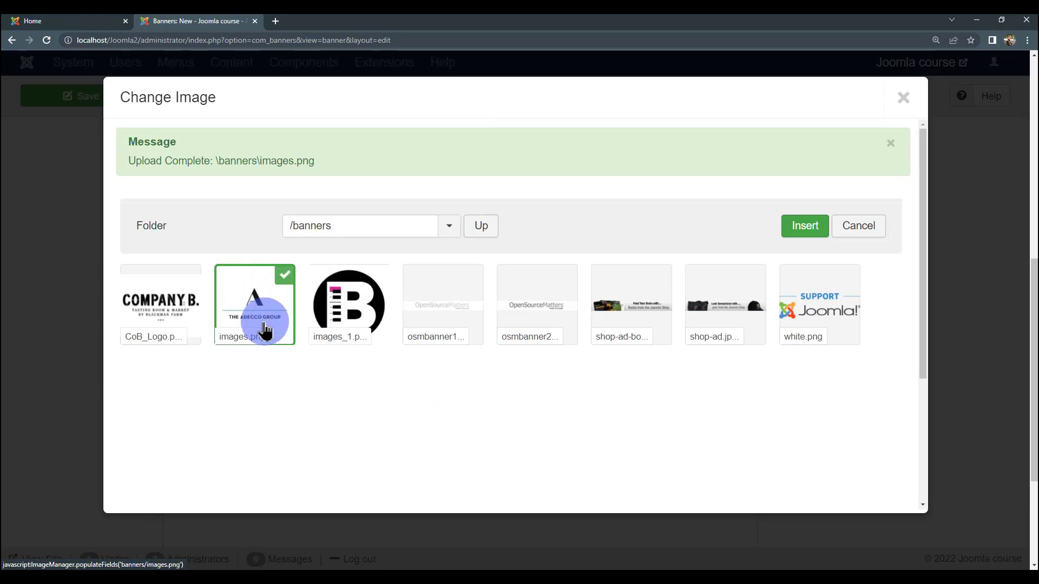
left_click(804, 226)
scroll(367, 341, "up", 7)
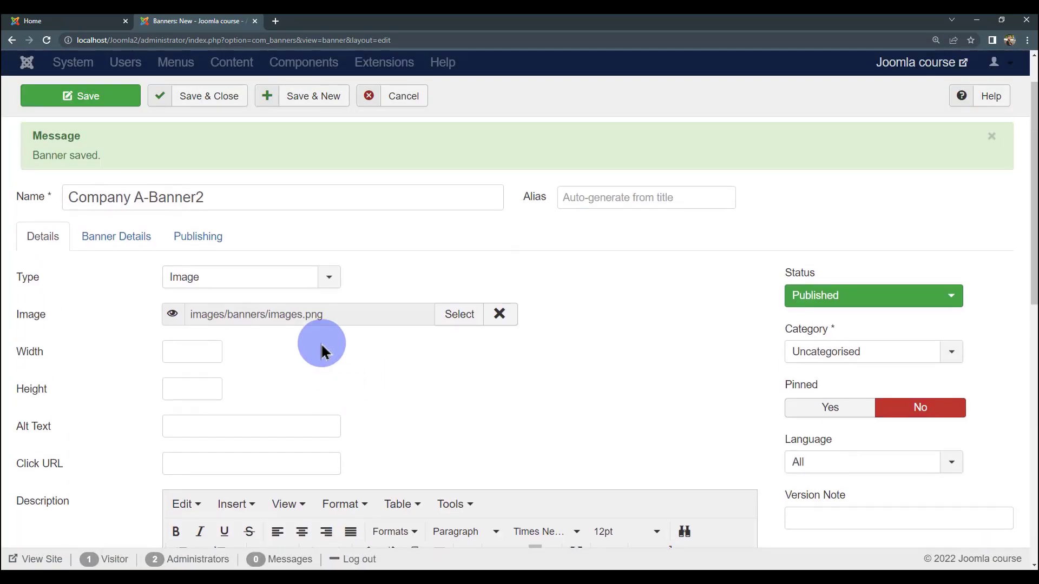
scroll(185, 366, "down", 1)
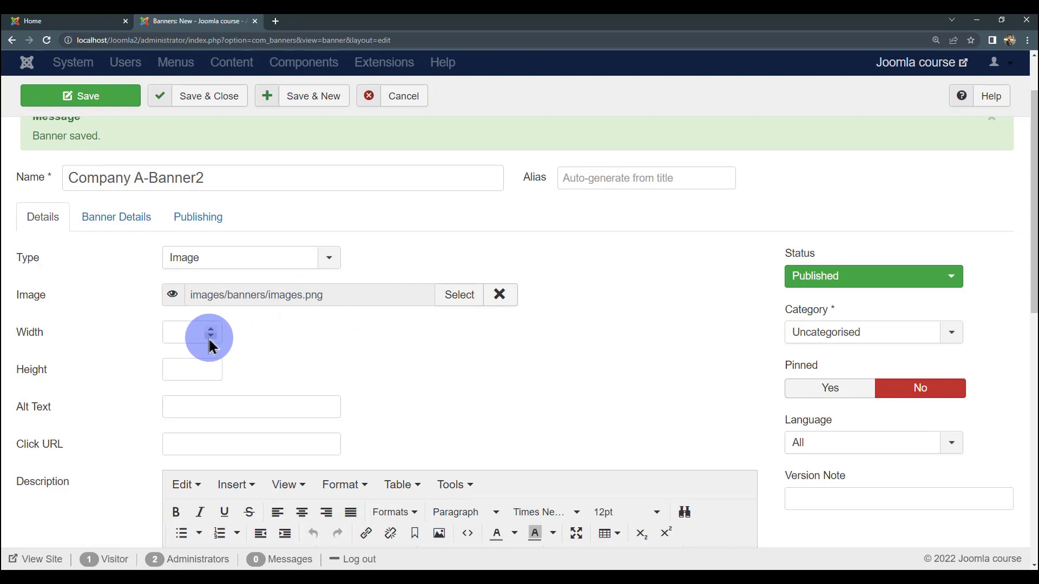
scroll(247, 411, "down", 3)
scroll(232, 410, "up", 5)
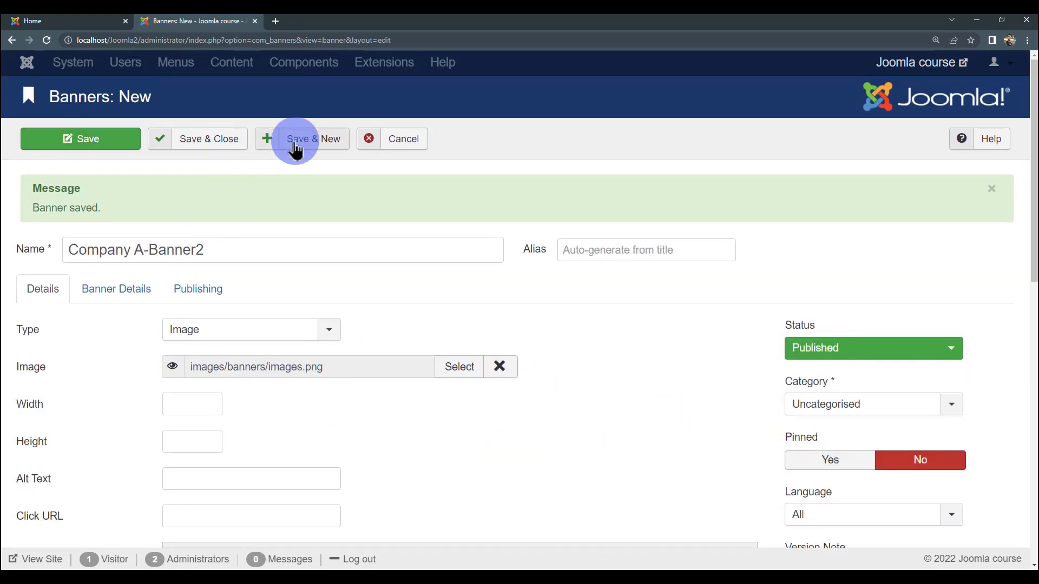
- Assign Company A as the client in the banner details of Company A-Banner2
left_click(139, 288)
scroll(216, 326, "down", 2)
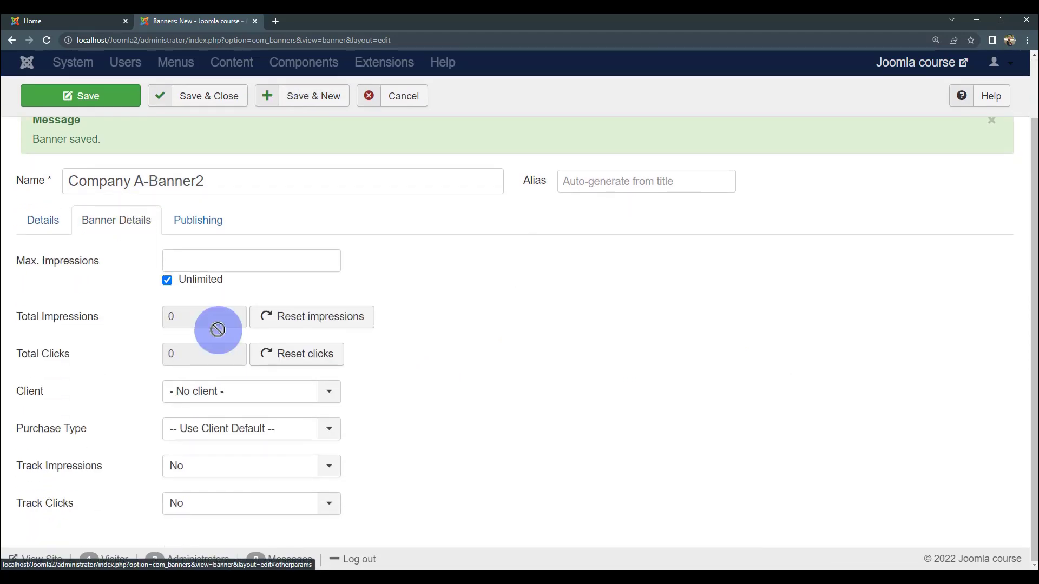
left_click(282, 404)
left_click(222, 236)
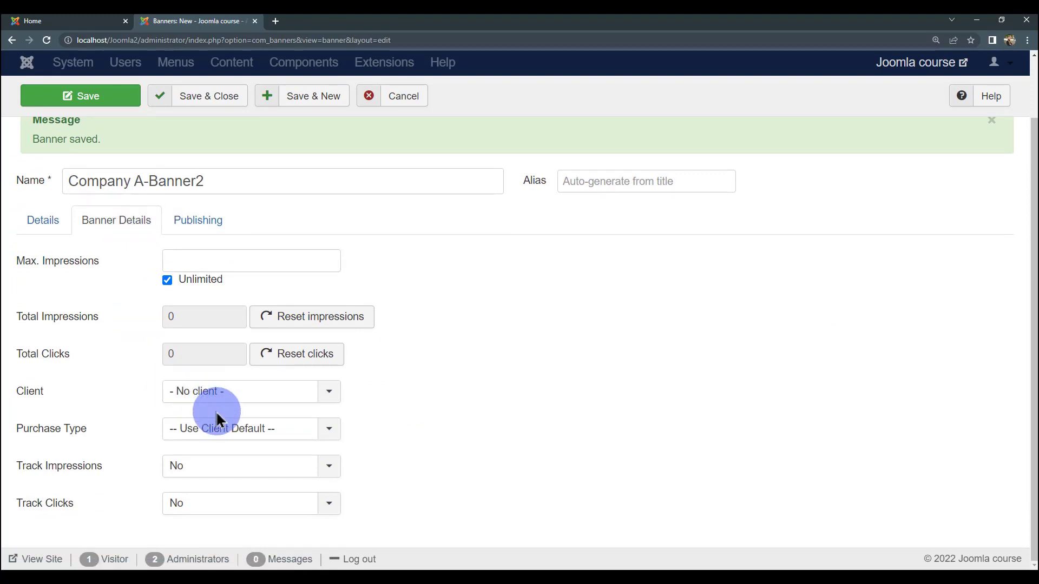
left_click(216, 427)
left_click(262, 398)
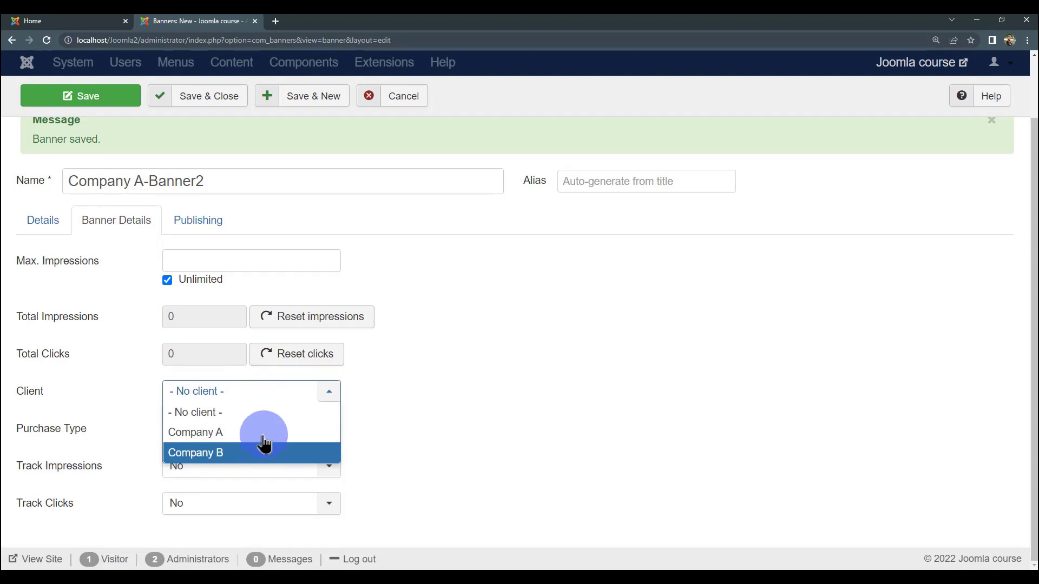
left_click(263, 433)
scroll(222, 342, "up", 1)
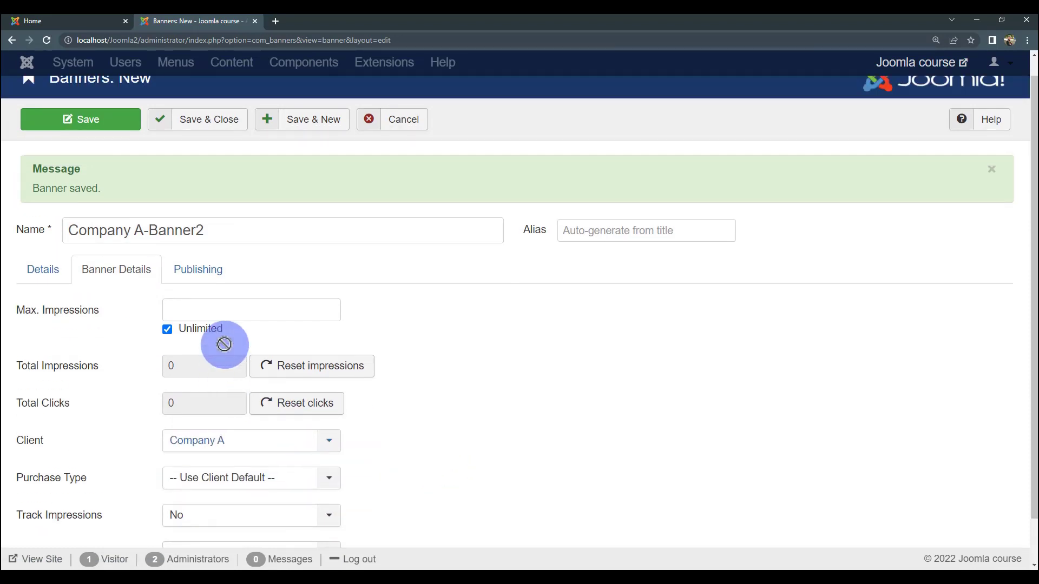
- Set both Track Impressions and Track Clicks to Yes for Company A-Banner2
scroll(254, 427, "down", 1)
left_click(303, 465)
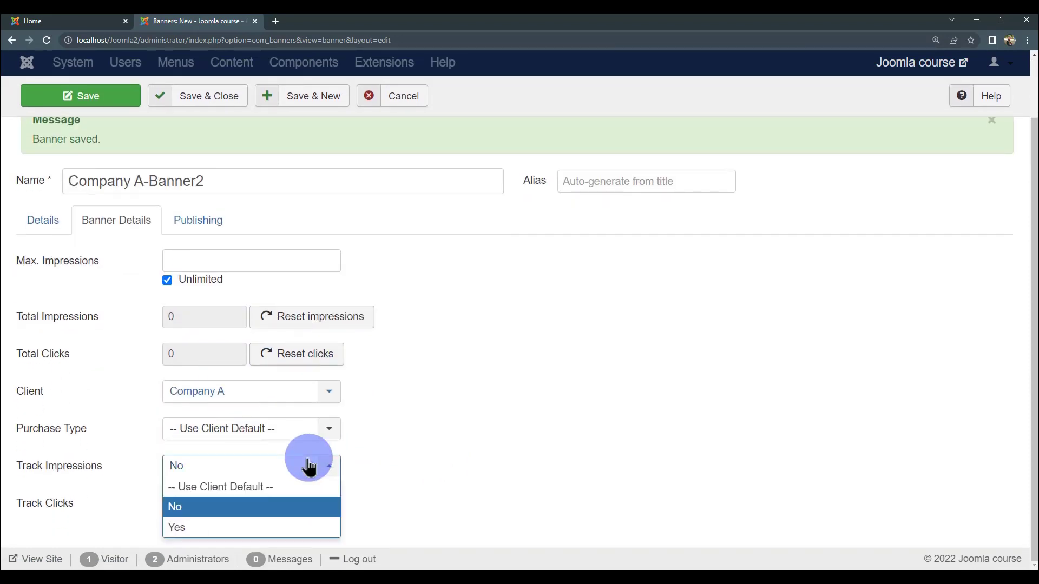
left_click(271, 529)
left_click(280, 505)
left_click(237, 561)
scroll(204, 267, "up", 1)
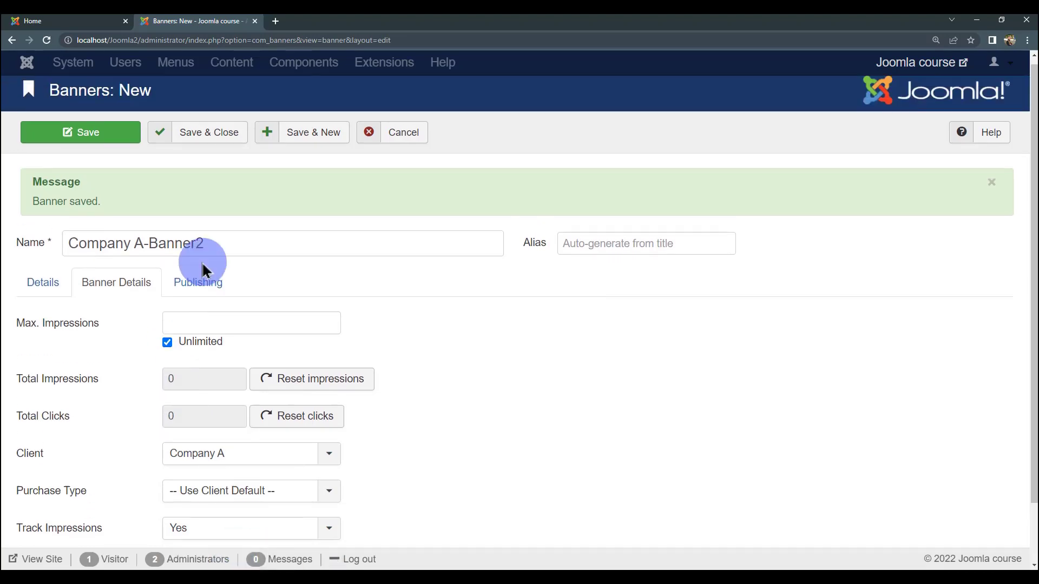
- Save Company A-Banner2 and start a new banner, filling its name with Company B
left_click(297, 139)
left_click(264, 259)
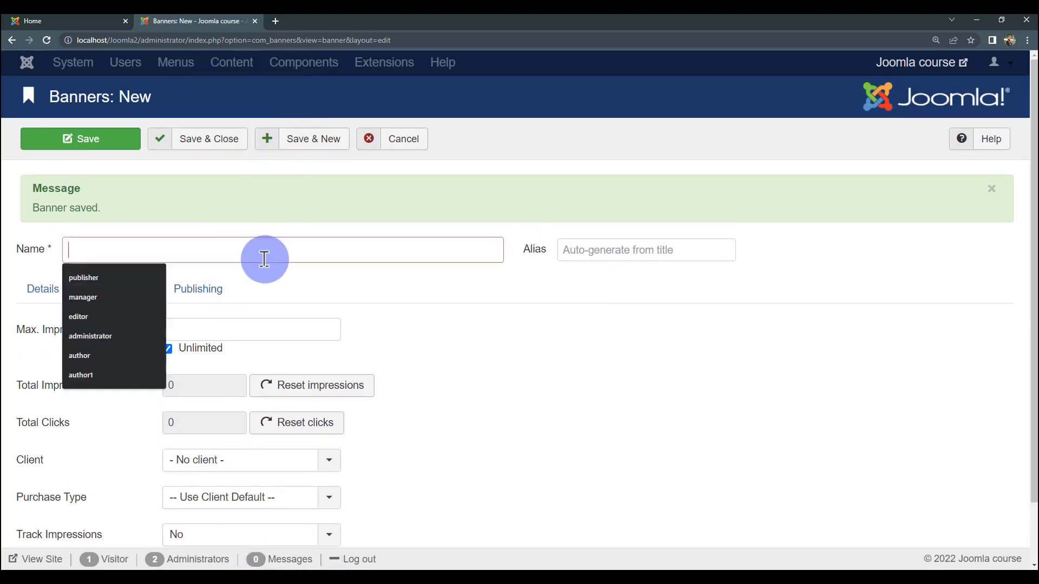
type("C")
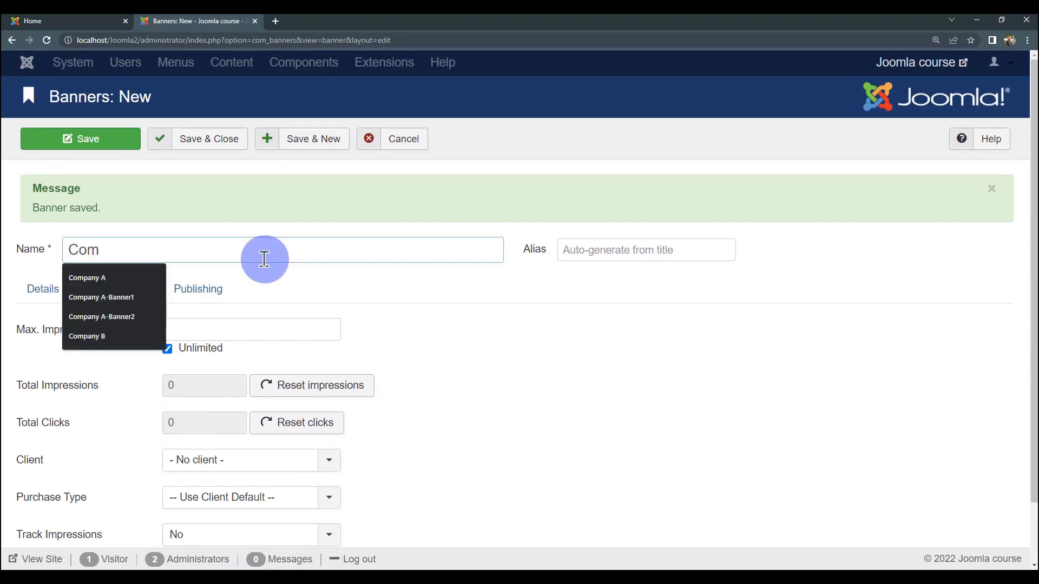
type("om")
key("Down")
key("Down")
key("Down")
key("Down")
key("Return")
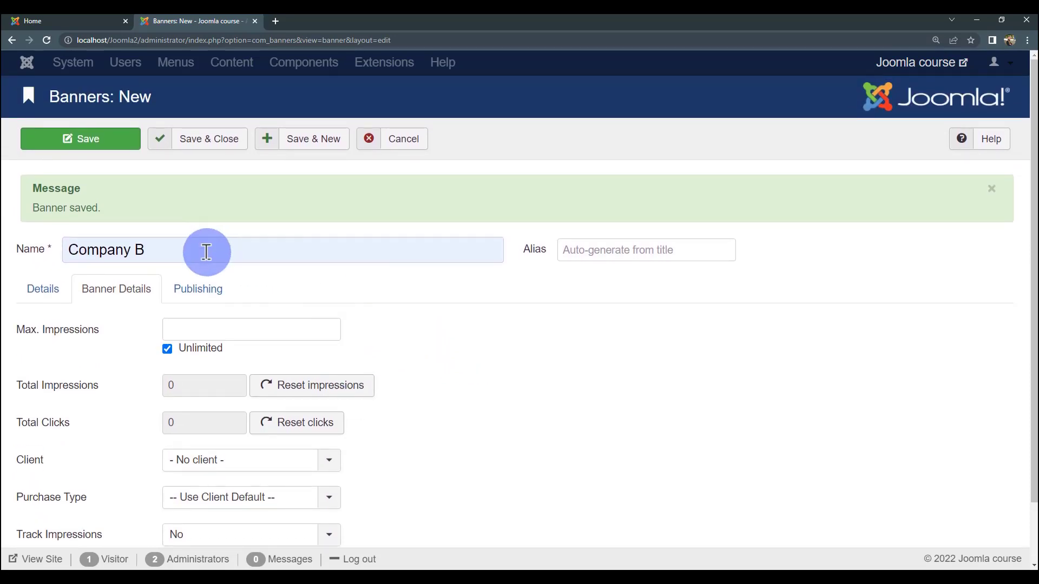
scroll(206, 252, "down", 1)
scroll(204, 254, "up", 1)
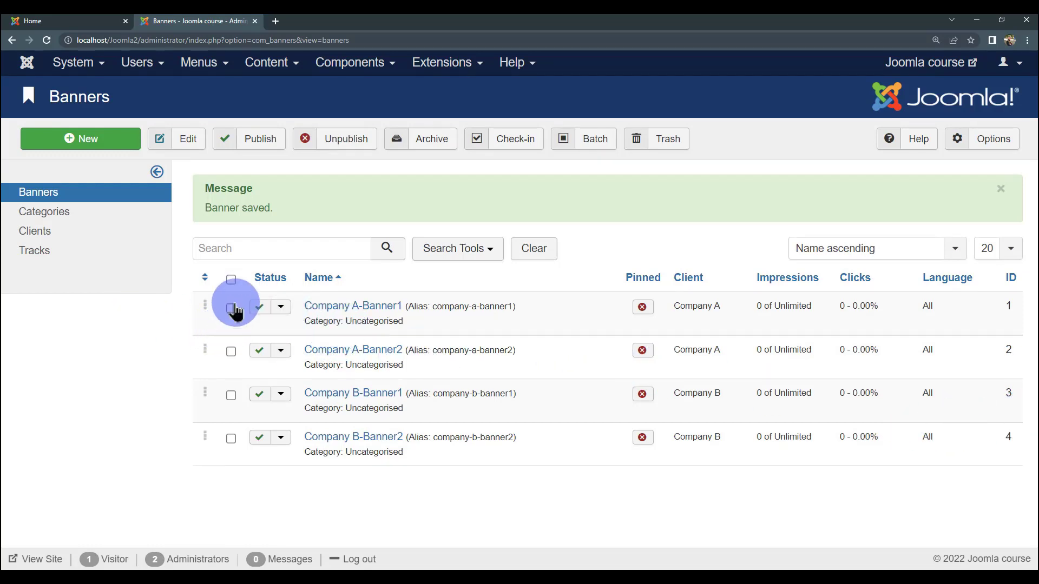
- Check the Joomla site's front page for where banners could be shown and return to the banners list
left_click(70, 21)
key("ctrl+plus")
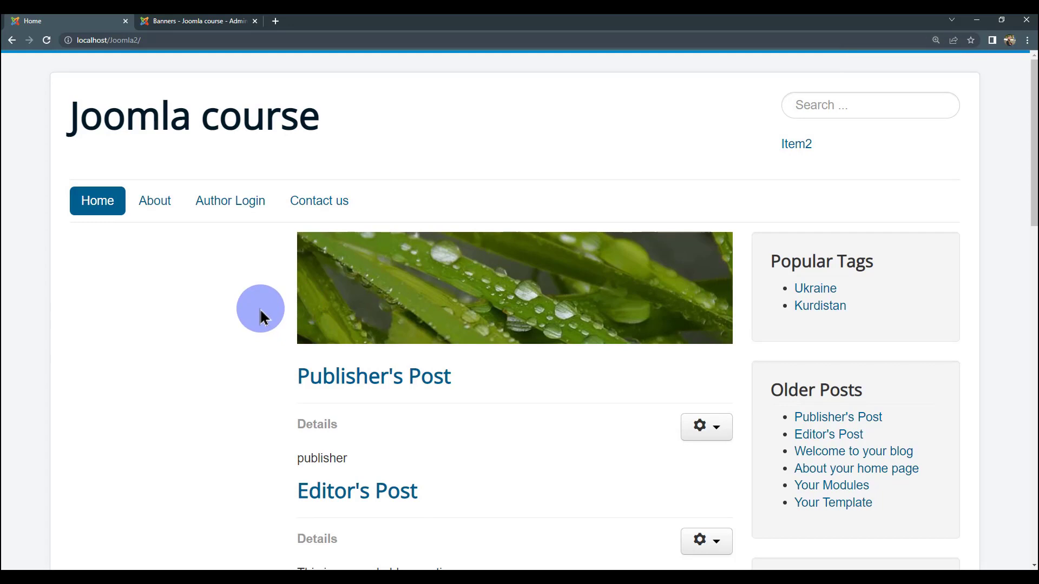
key("ctrl+minus")
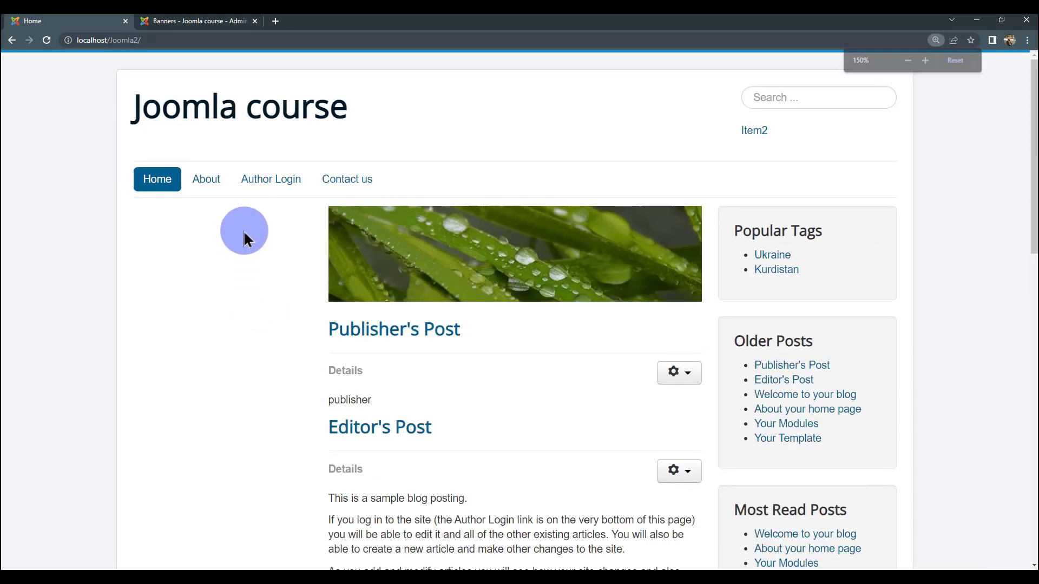
left_click(188, 23)
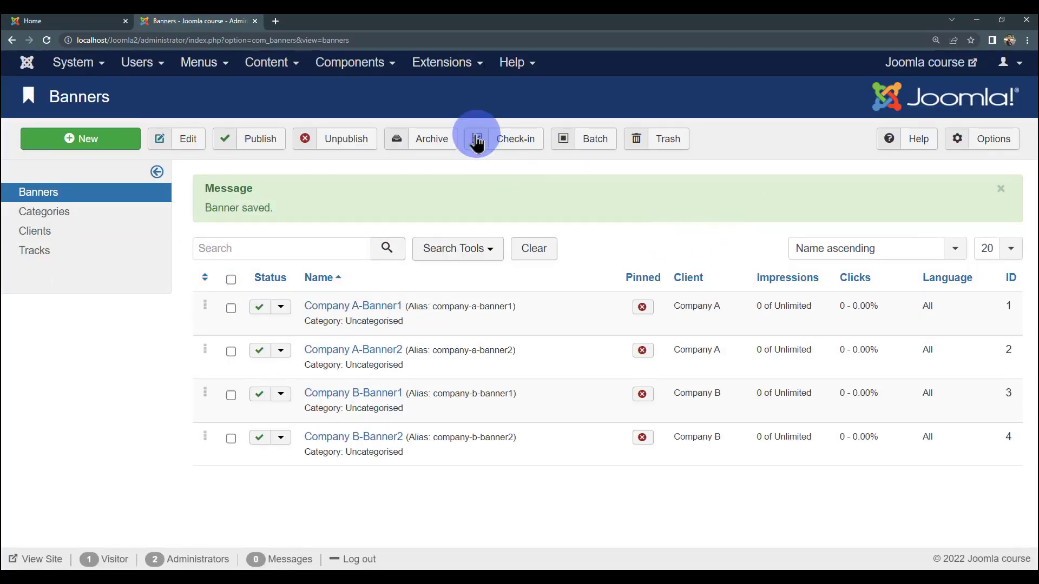
- Open the list of site modules
left_click(448, 70)
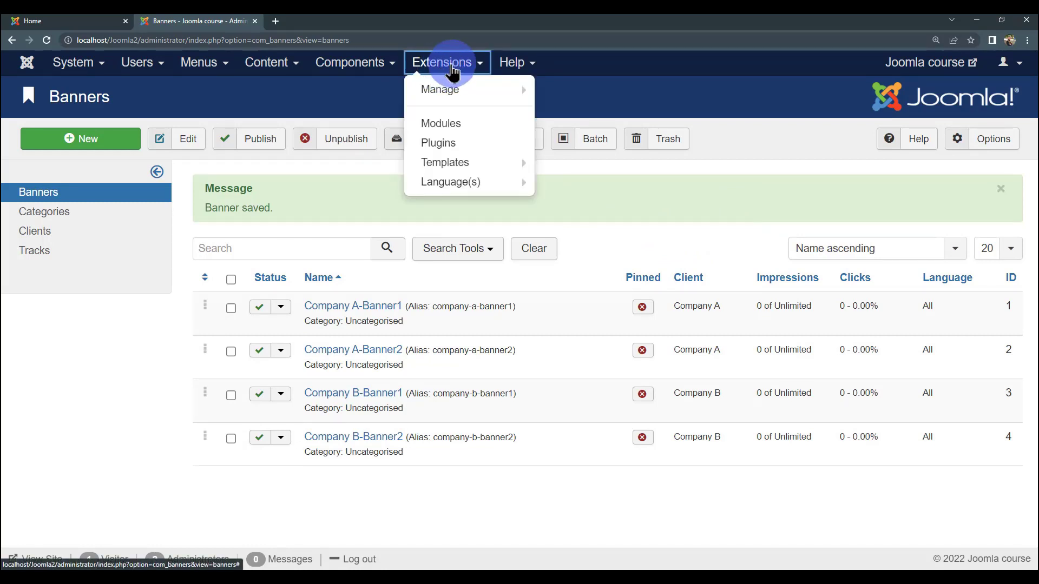
left_click(439, 123)
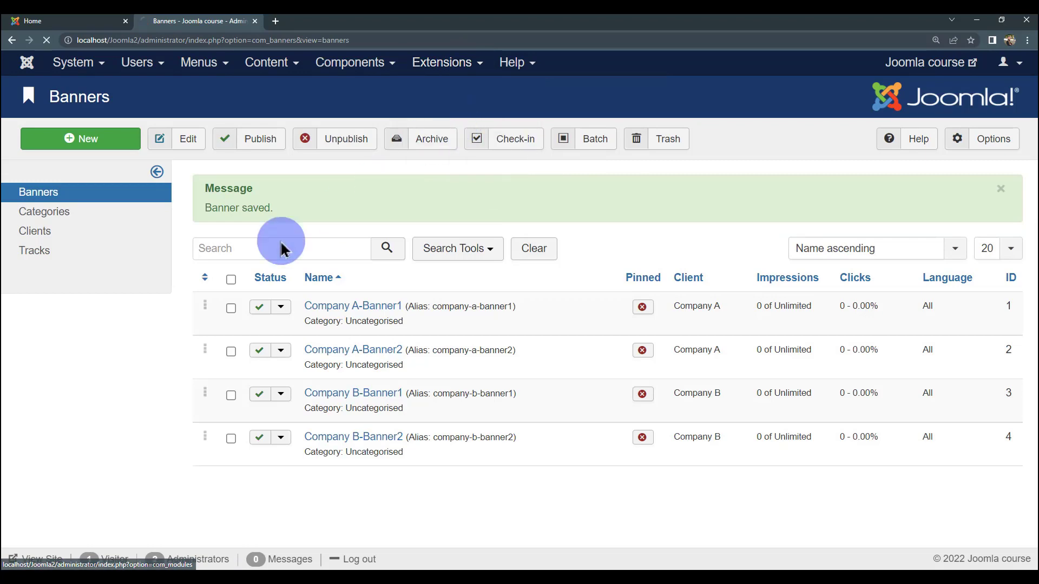
scroll(130, 253, "down", 2)
scroll(130, 253, "up", 2)
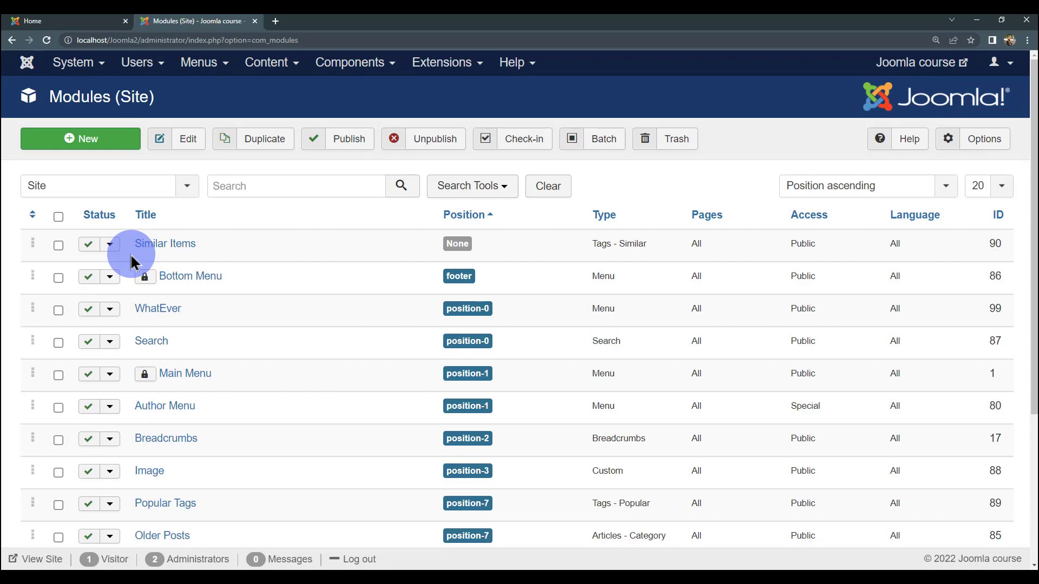
- Examine the titles, positions and types of the existing site modules
scroll(129, 253, "down", 3)
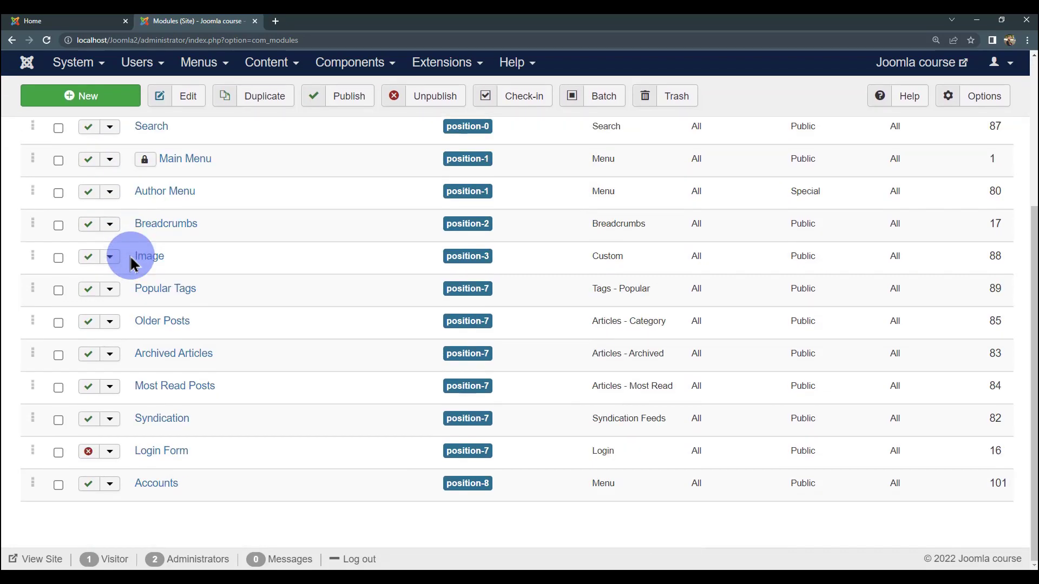
scroll(130, 257, "up", 3)
scroll(167, 357, "down", 3)
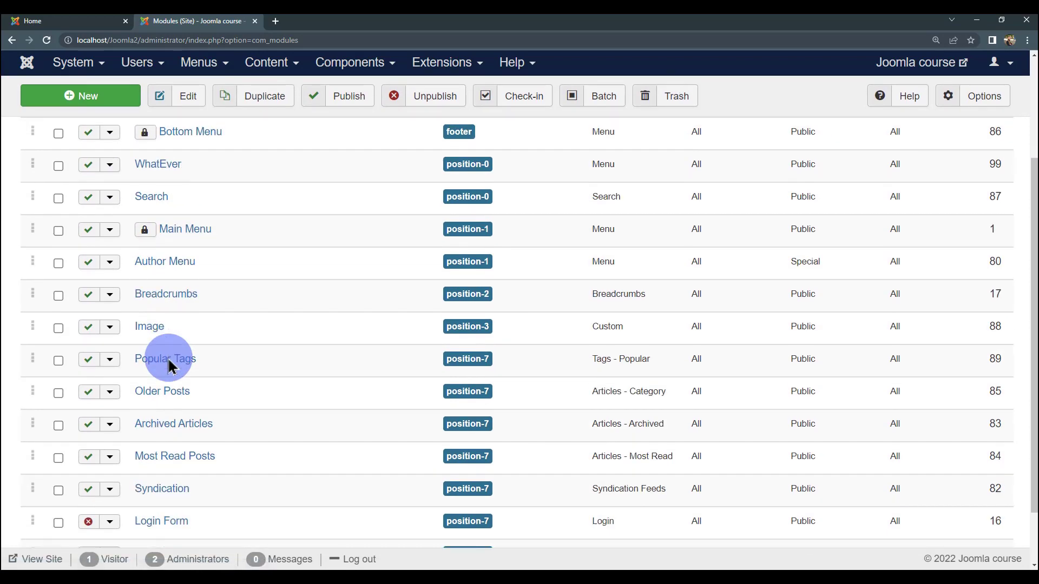
scroll(169, 364, "down", 2, "ctrl")
scroll(169, 363, "up", 1, "ctrl")
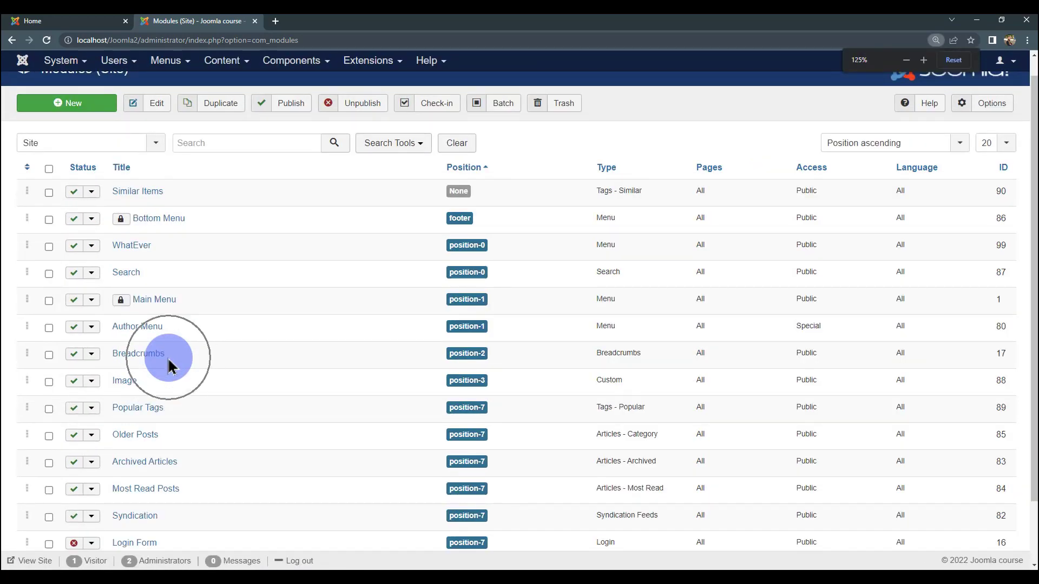
scroll(168, 364, "up", 1)
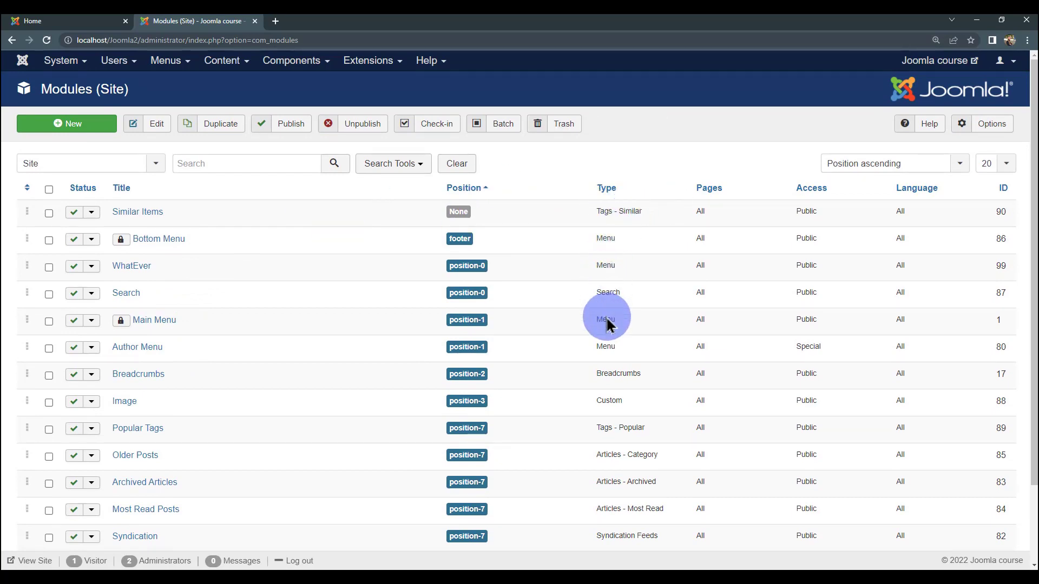
scroll(606, 318, "down", 3)
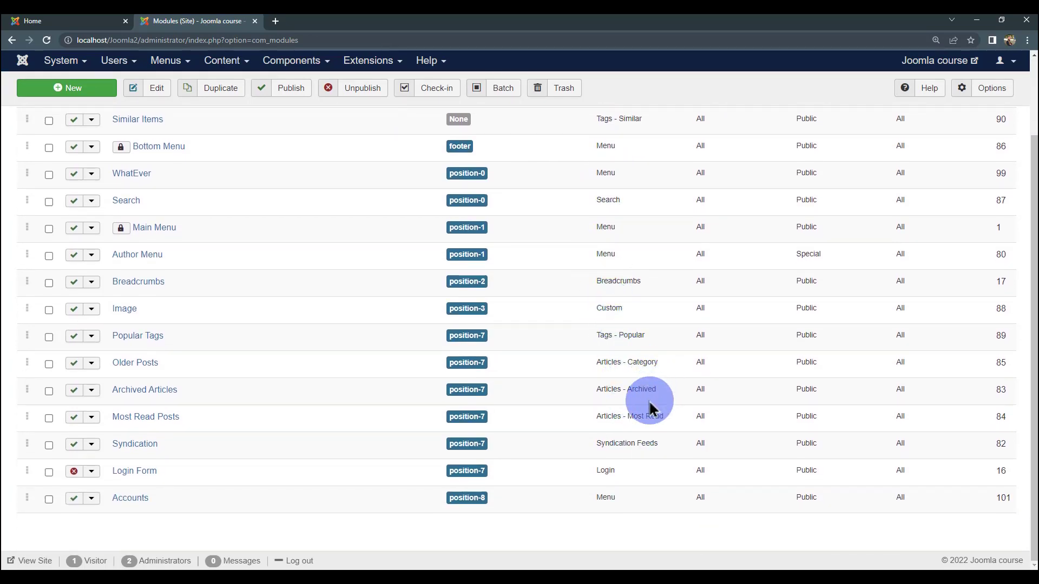
scroll(606, 500, "up", 3)
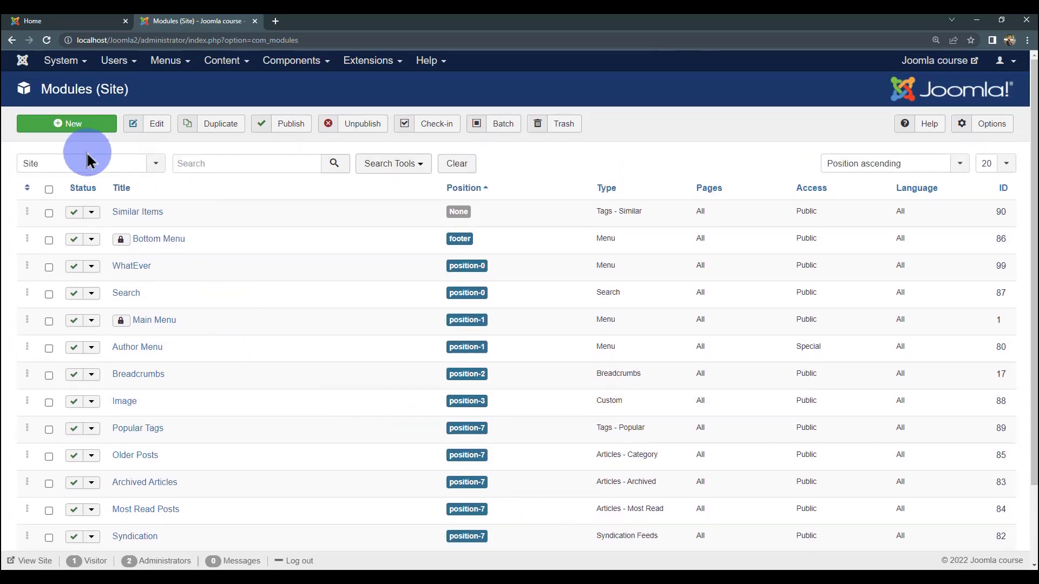
scroll(88, 153, "up", 3, "ctrl")
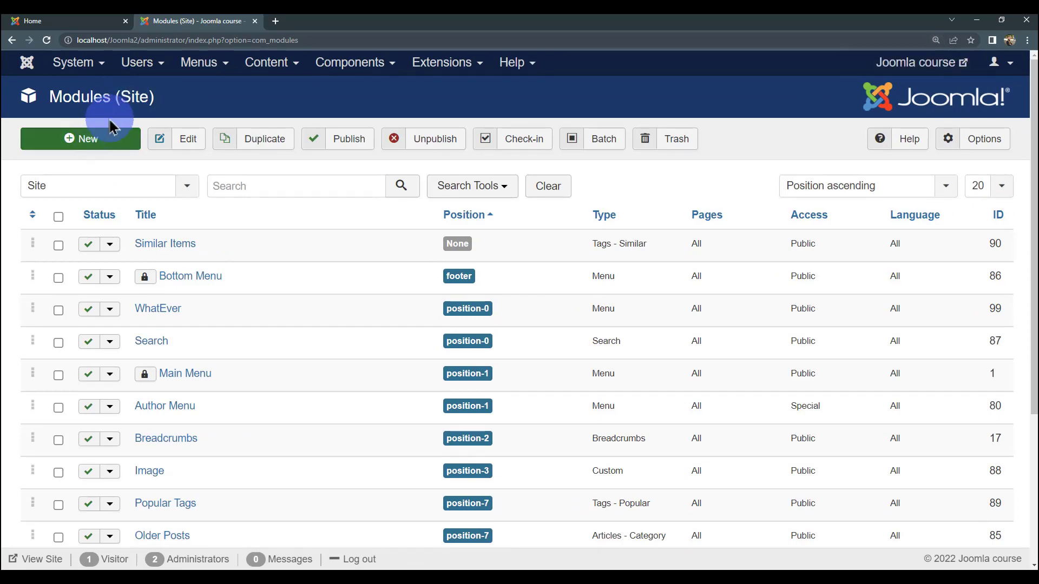
- Start creating a new site module and bring up the choice of module types
left_click(101, 147)
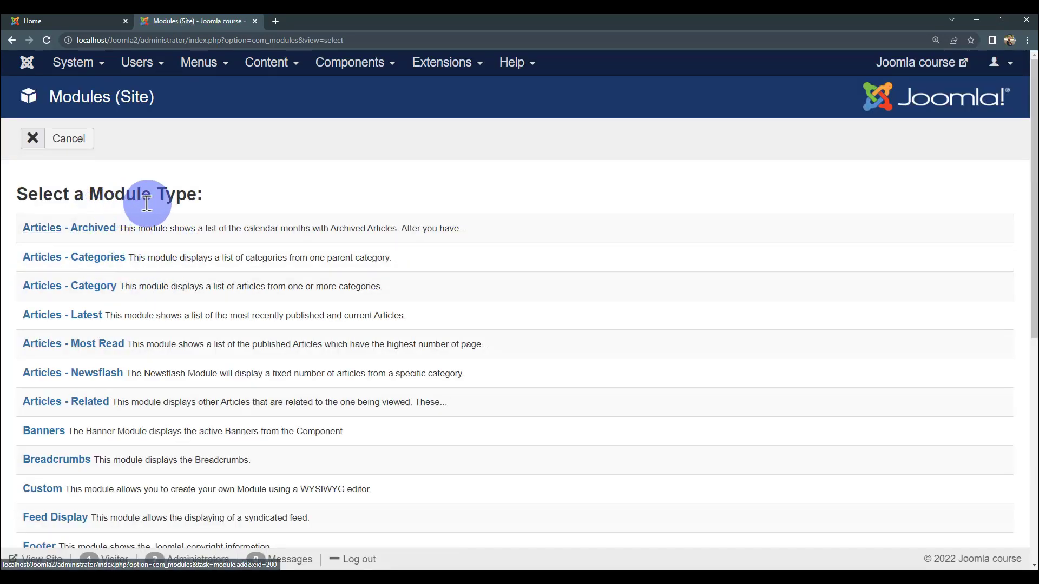
left_click_drag(205, 196, 7, 191)
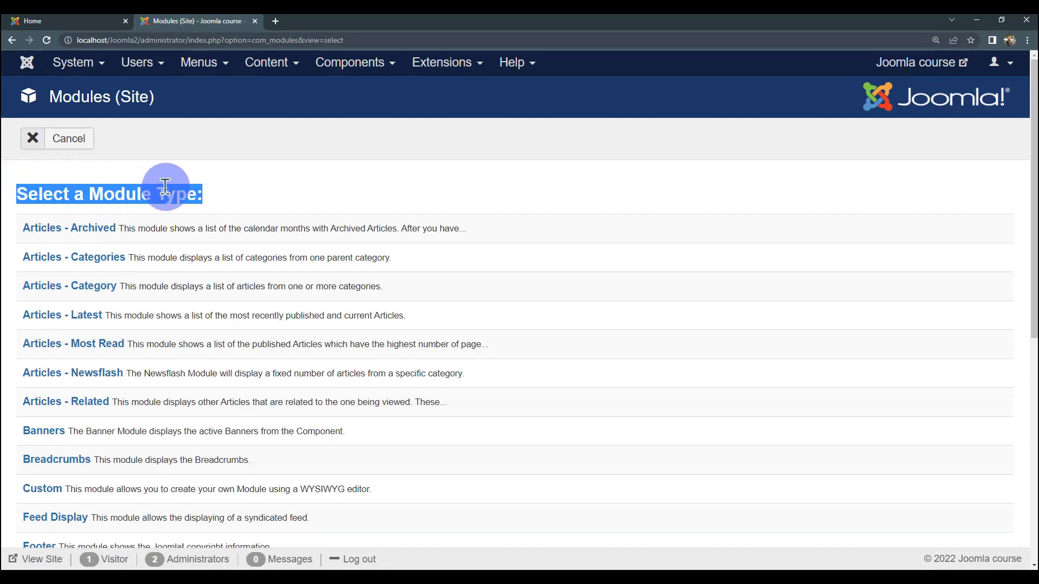
left_click(189, 195)
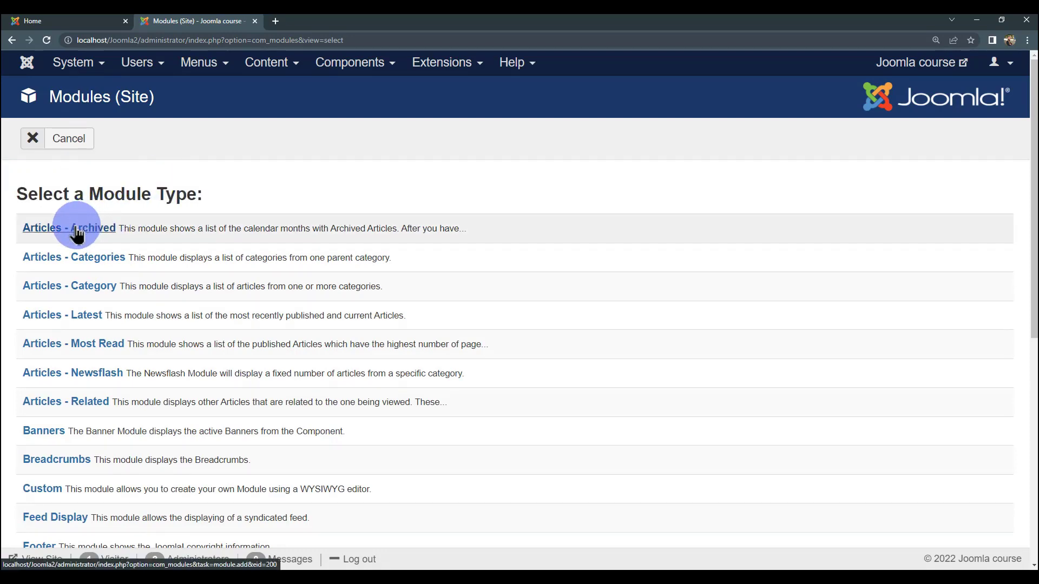
- Look through the available module types and choose Banners for the new site module
scroll(76, 234, "down", 6)
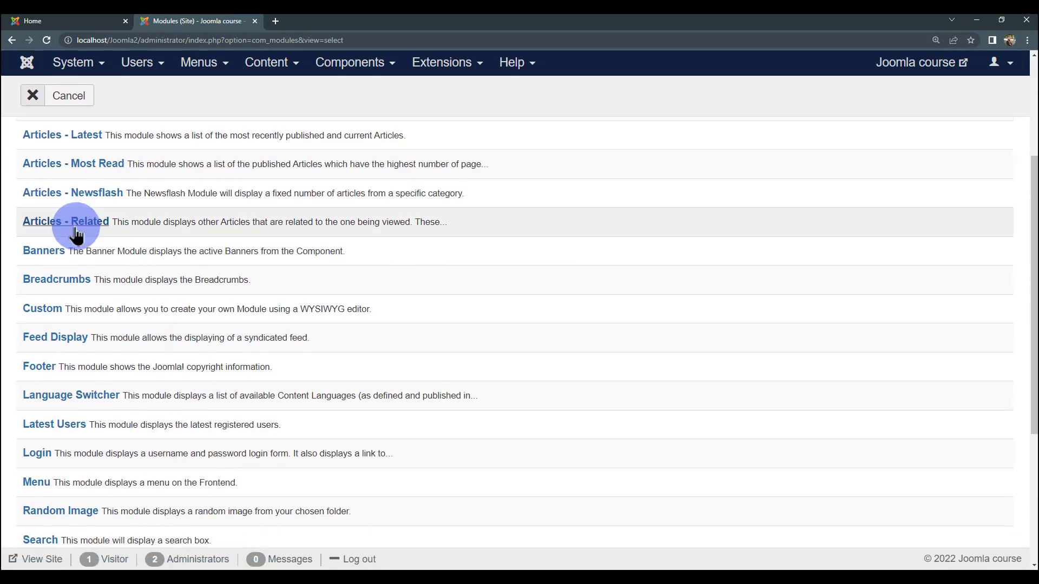
scroll(38, 276, "down", 2)
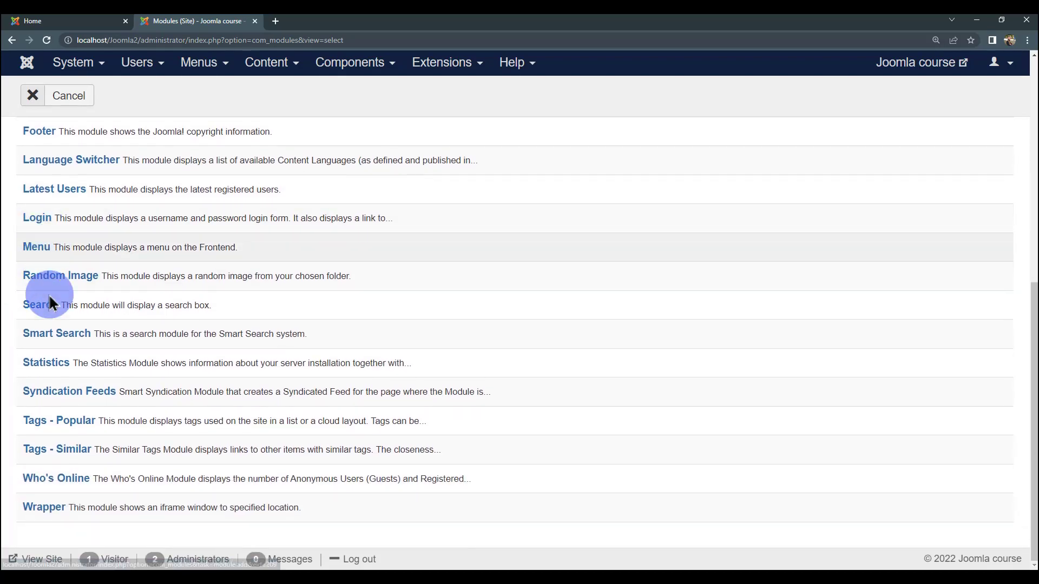
scroll(30, 438, "up", 5)
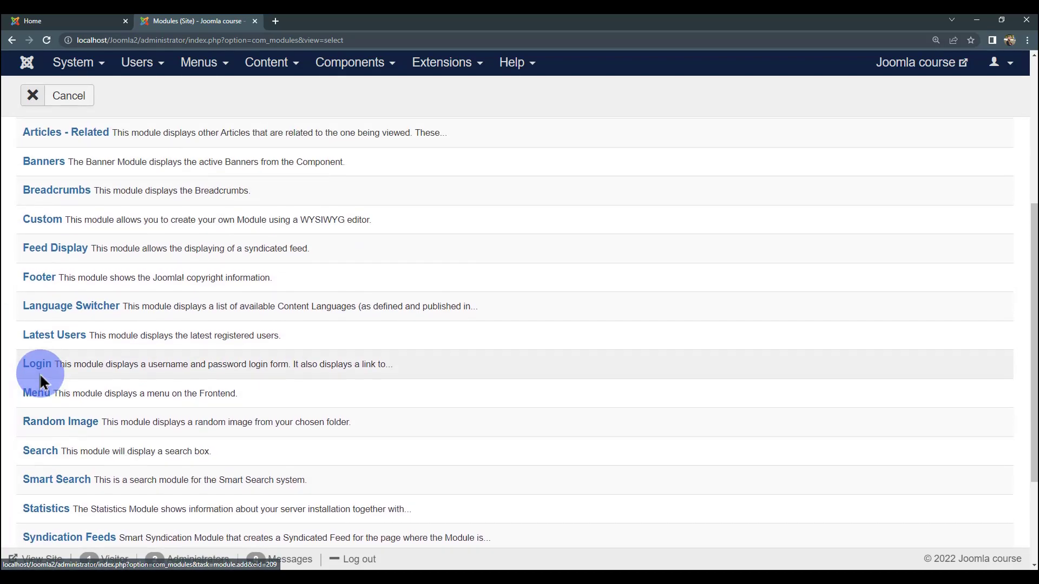
scroll(40, 378, "up", 3)
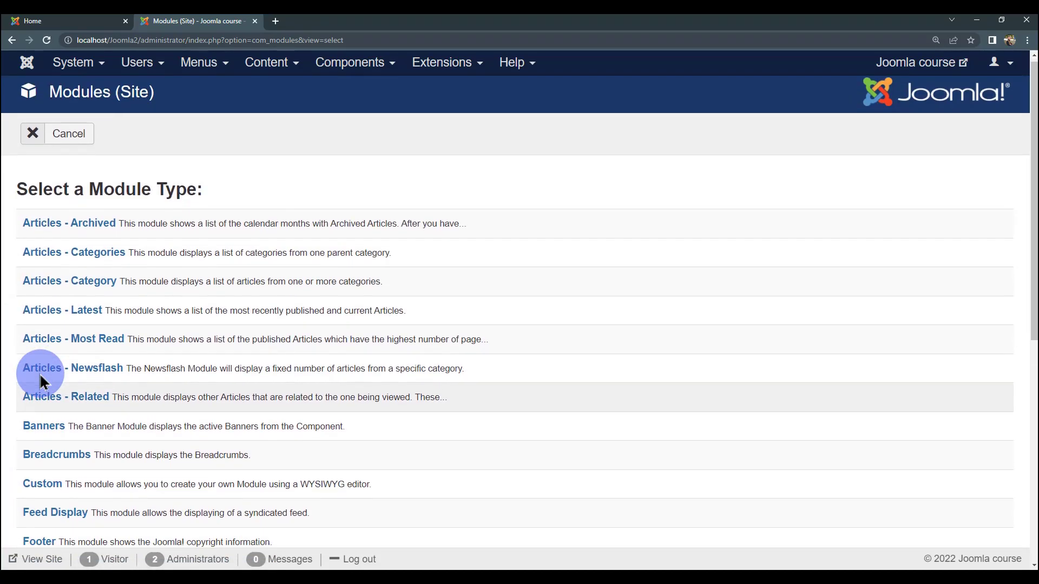
scroll(46, 384, "down", 1)
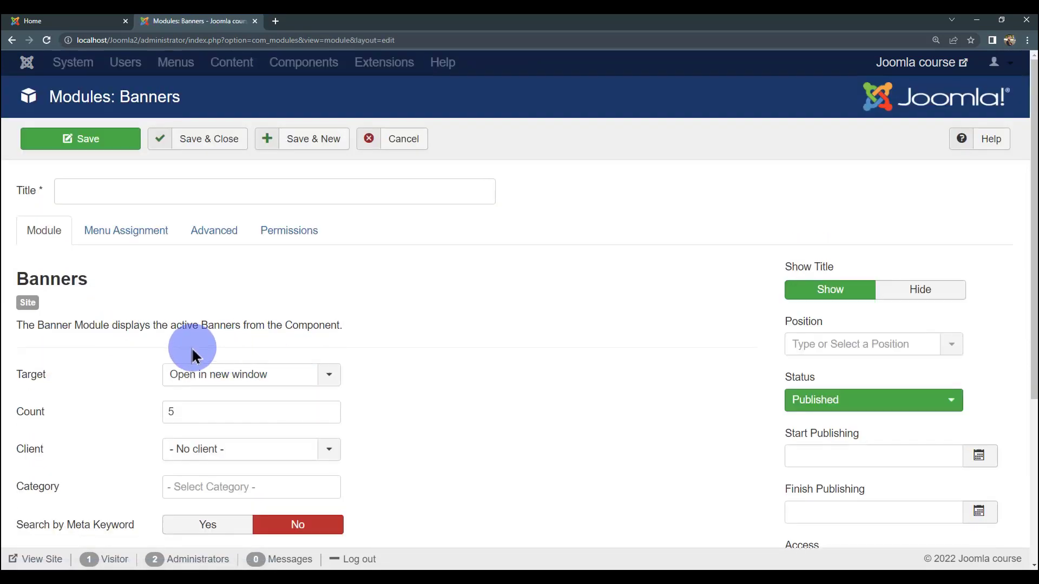
- Examine the banner module's description and the available options for its link target
scroll(197, 346, "down", 1)
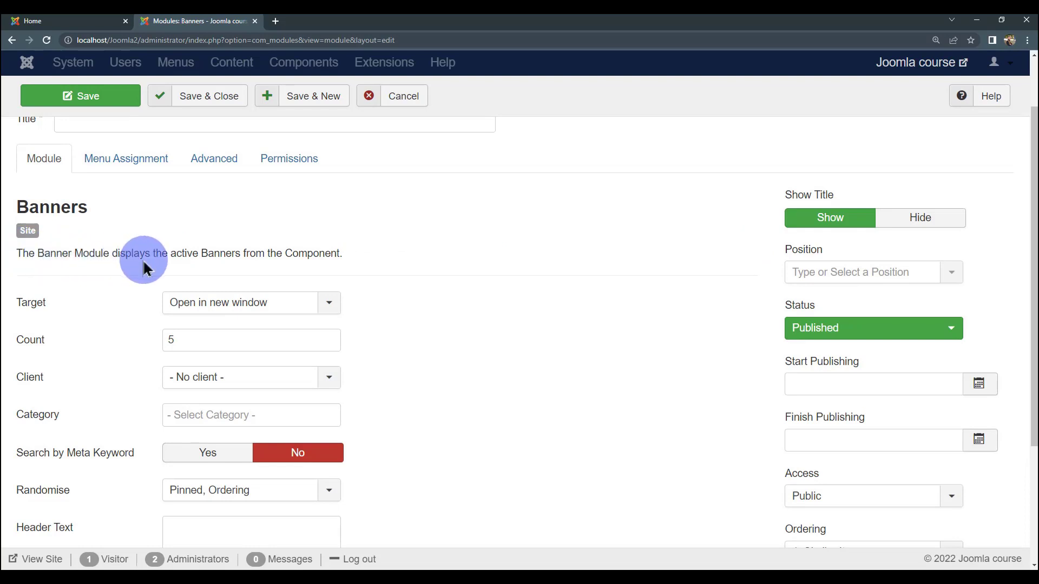
left_click_drag(185, 256, 336, 253)
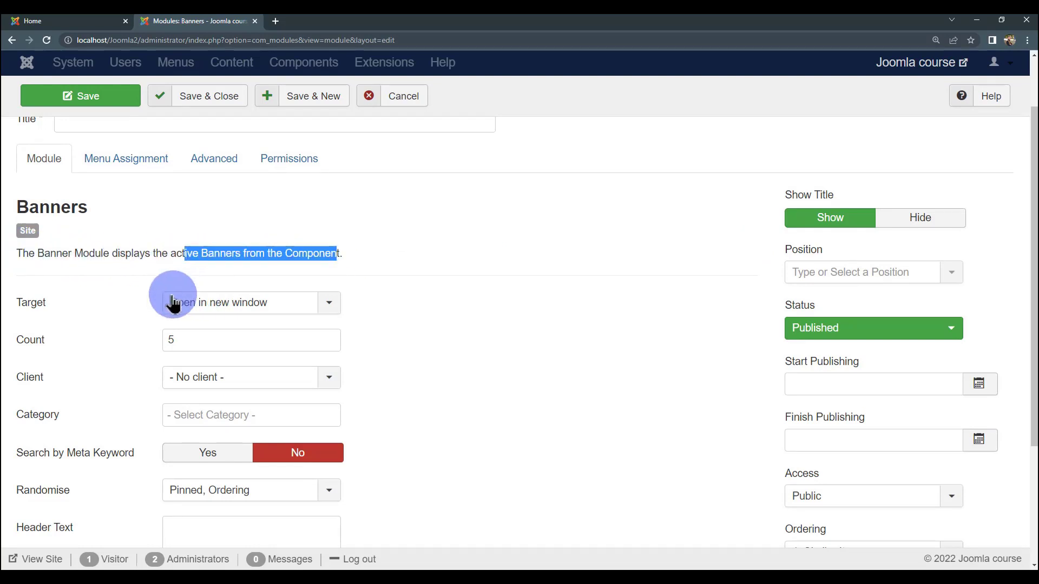
scroll(238, 276, "down", 1)
left_click(463, 265)
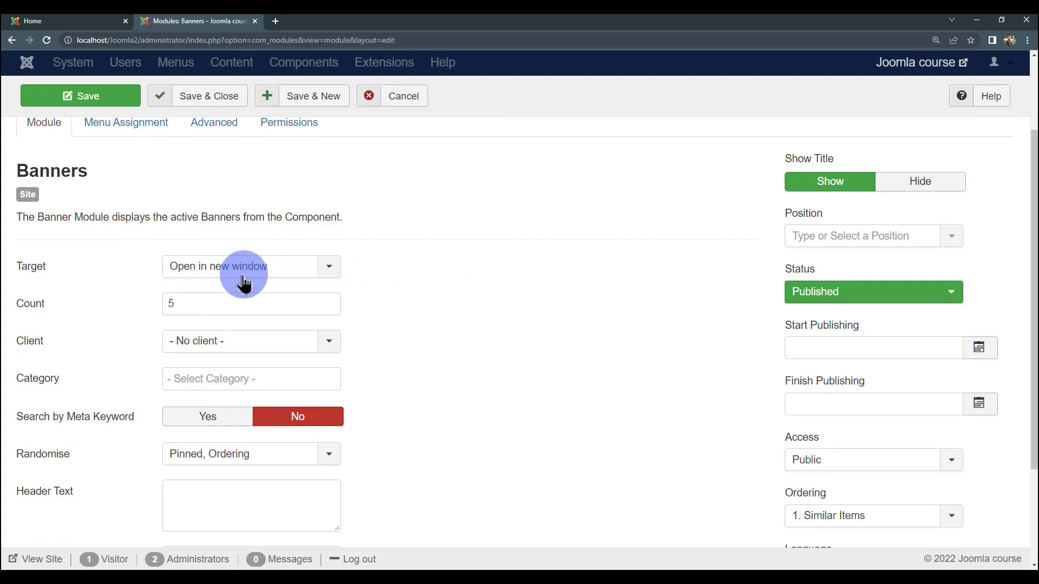
scroll(259, 286, "up", 1)
left_click(317, 306)
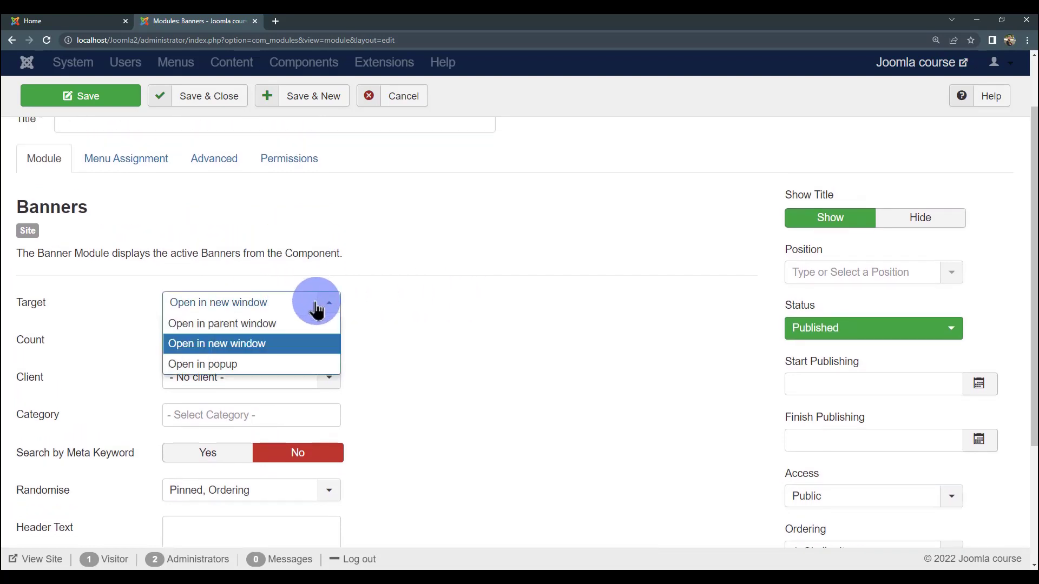
left_click(370, 304)
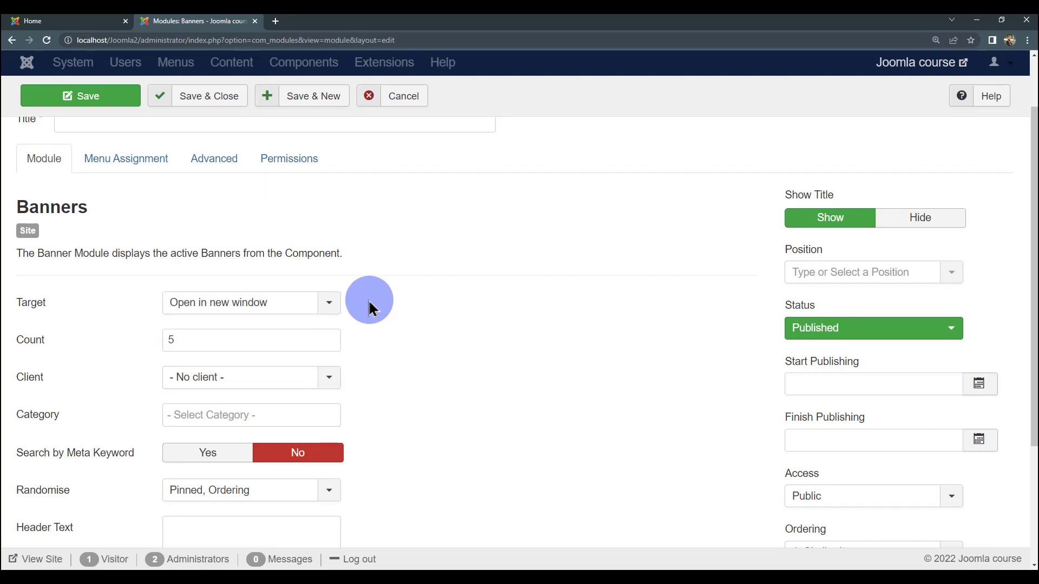
left_click(117, 21)
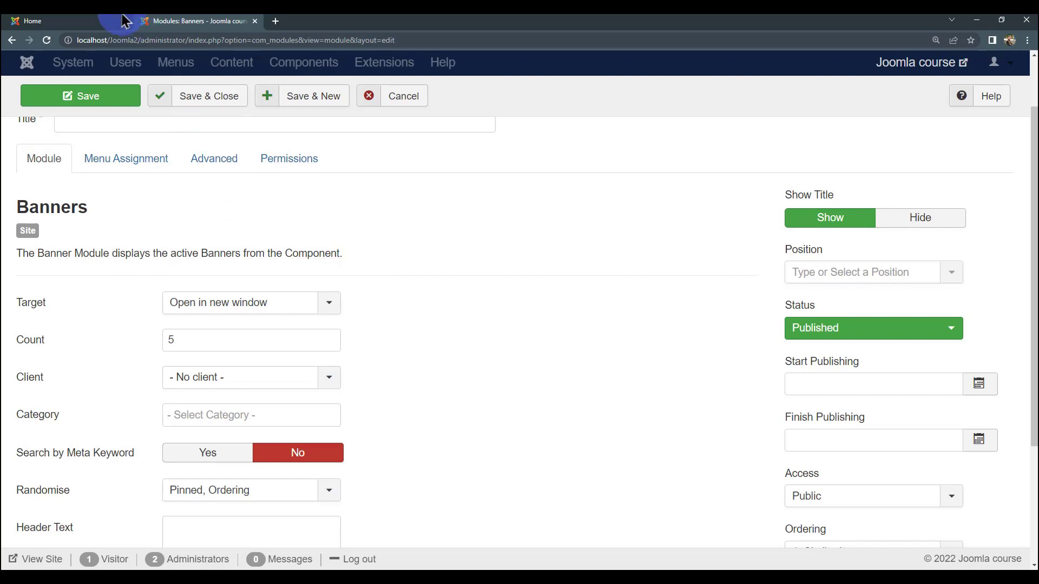
left_click(174, 22)
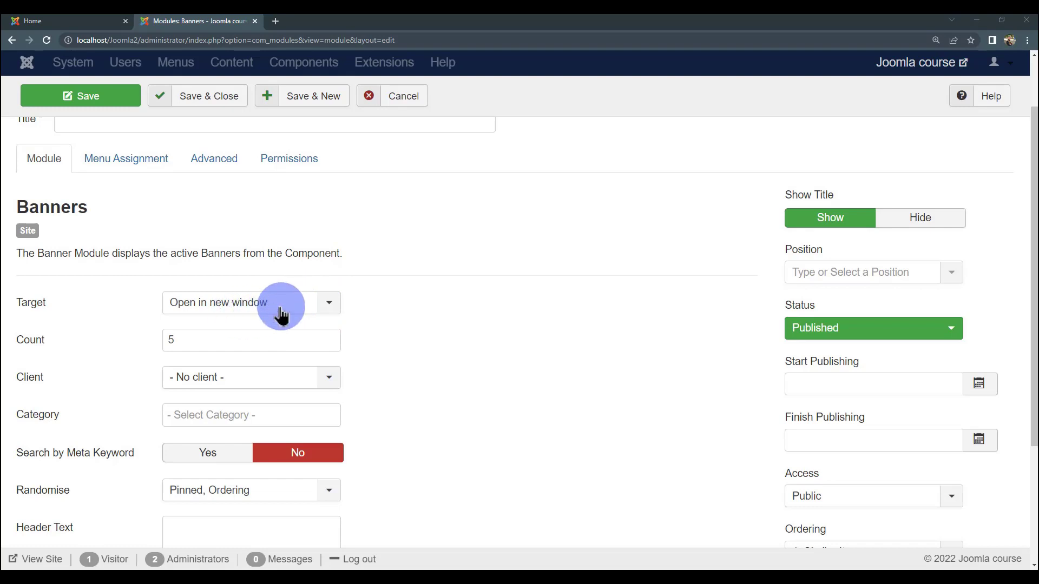
left_click(274, 21)
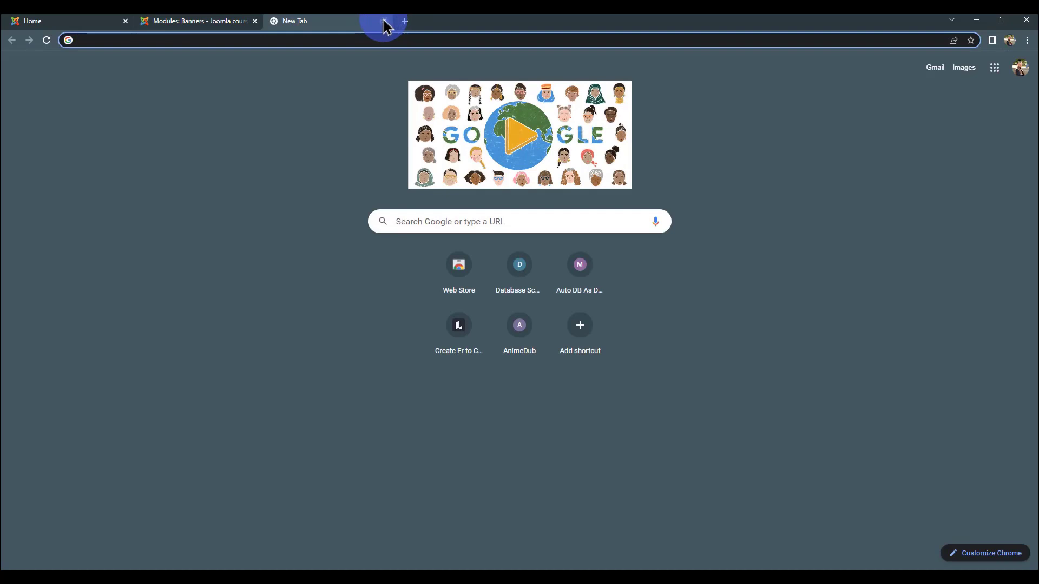
left_click(385, 21)
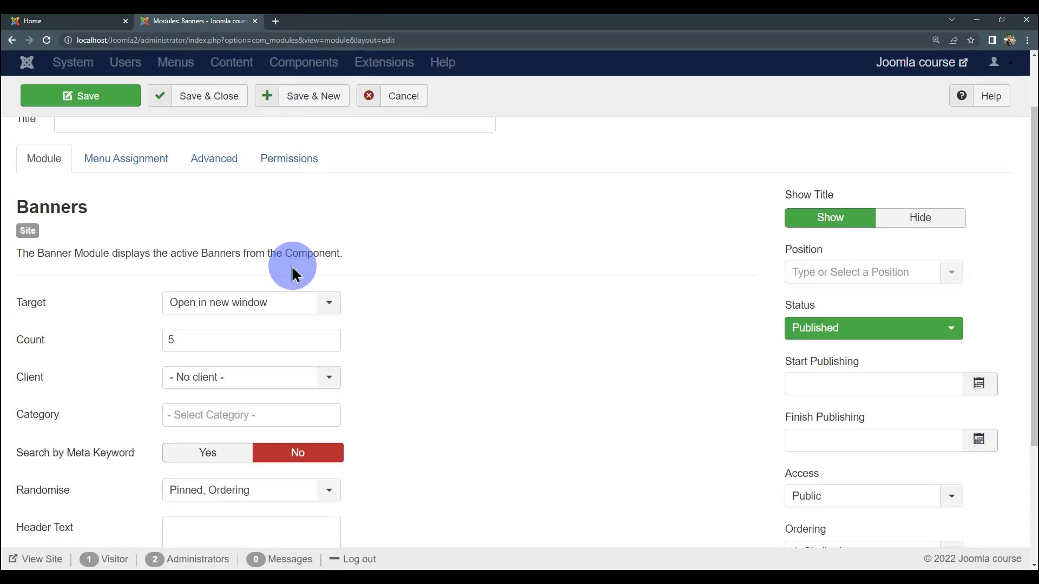
left_click(325, 308)
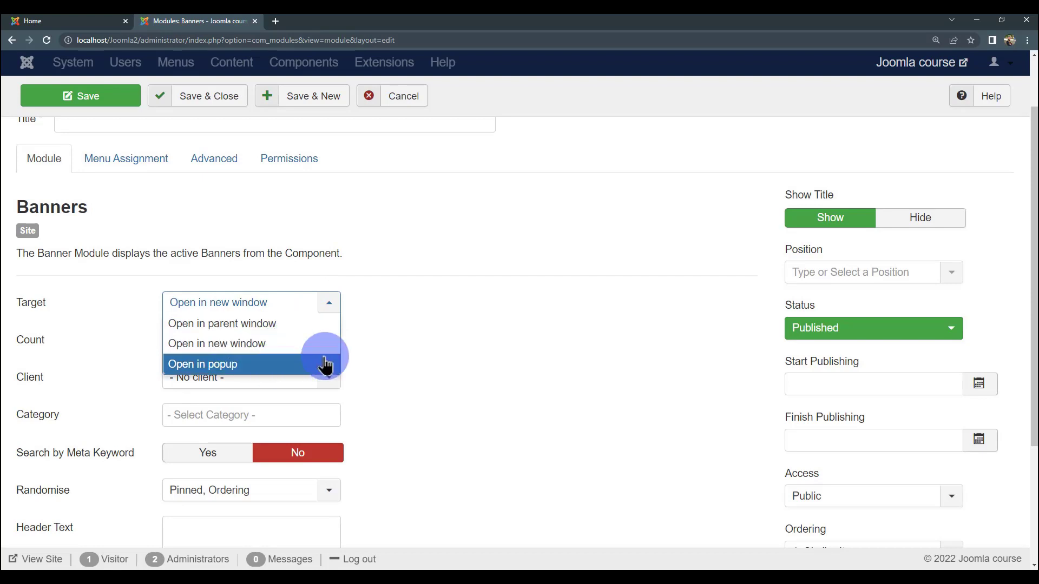
left_click(408, 358)
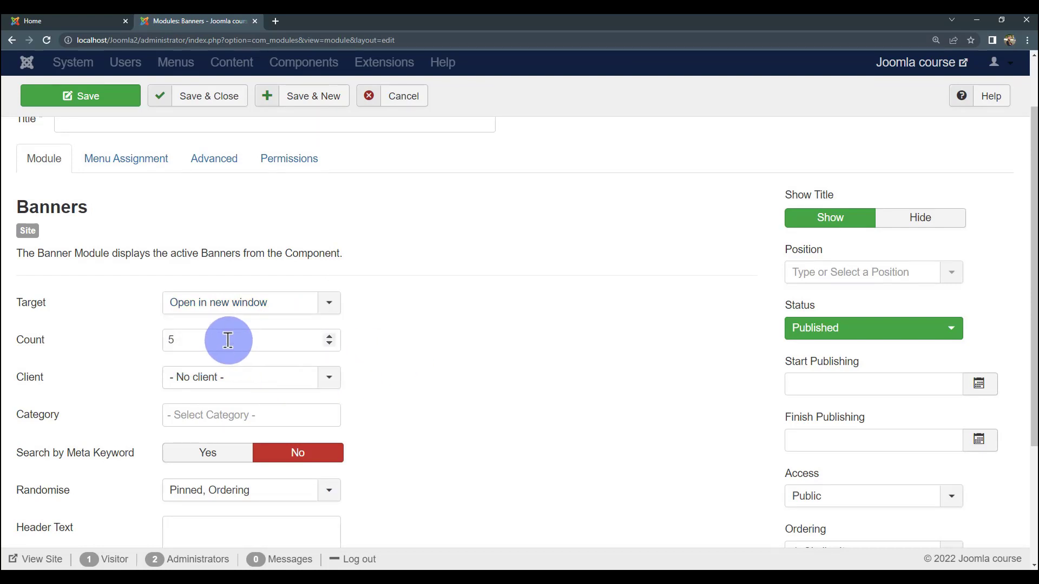
- Set the banner module's count to 2 and its client to Company A
scroll(227, 336, "down", 1)
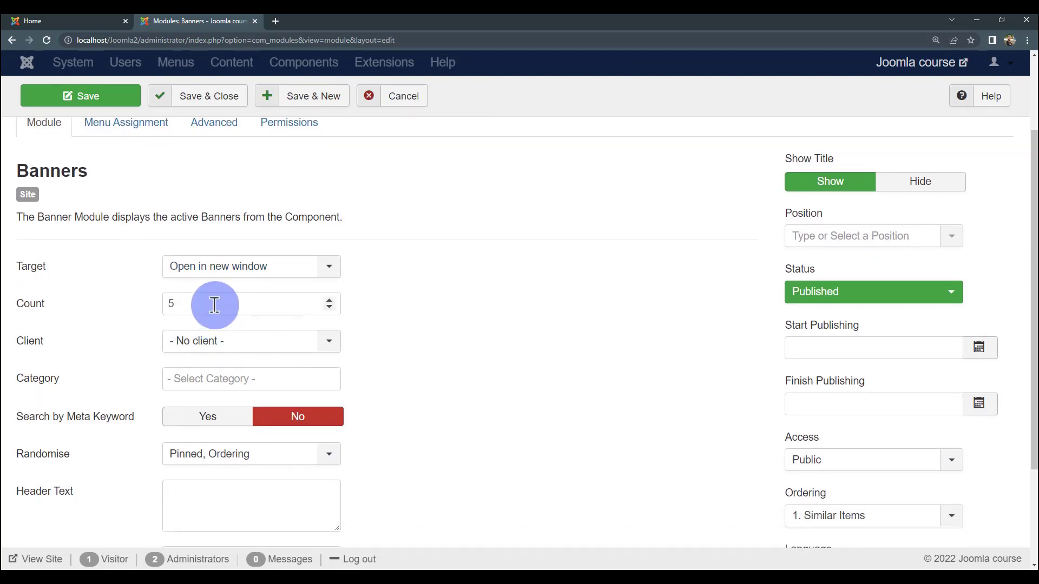
scroll(215, 305, "up", 1)
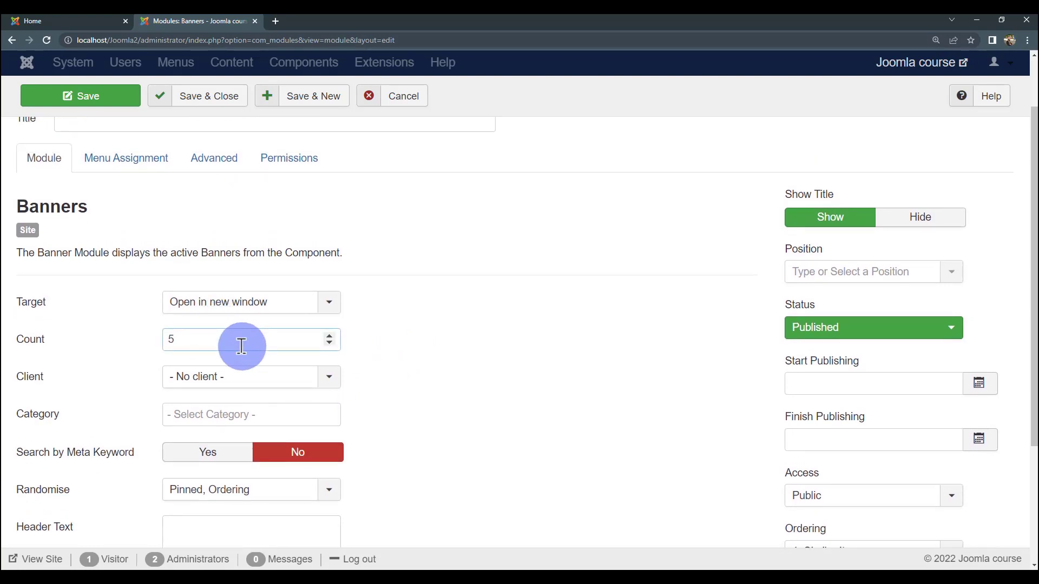
scroll(243, 341, "down", 2)
left_click(286, 306)
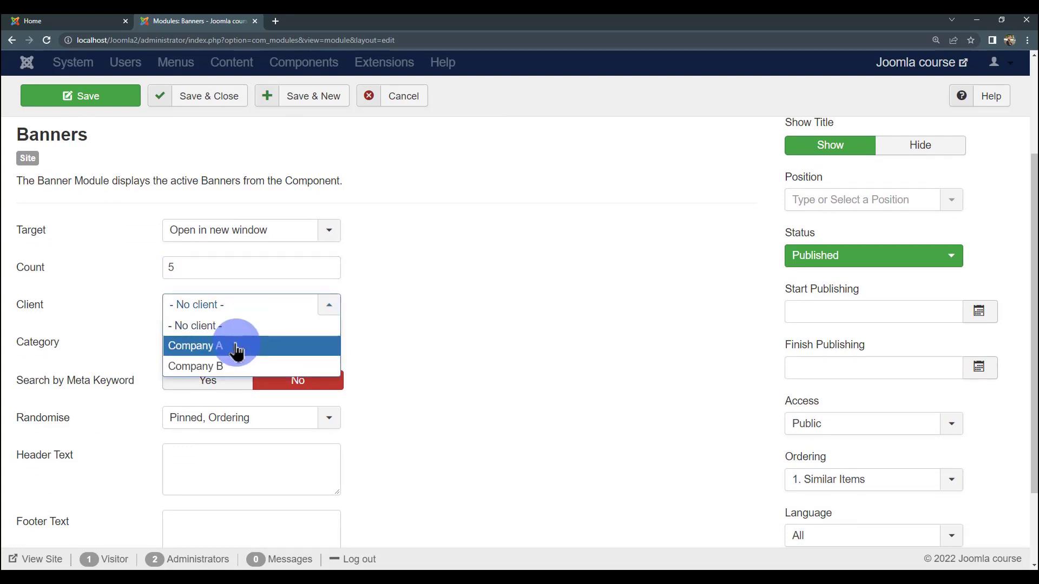
left_click(294, 306)
scroll(239, 317, "up", 2)
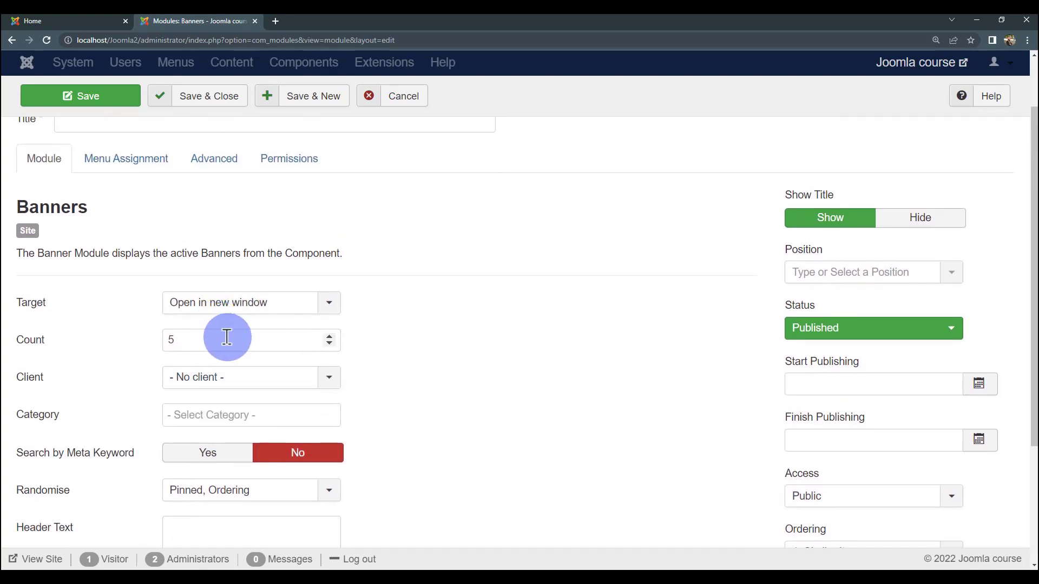
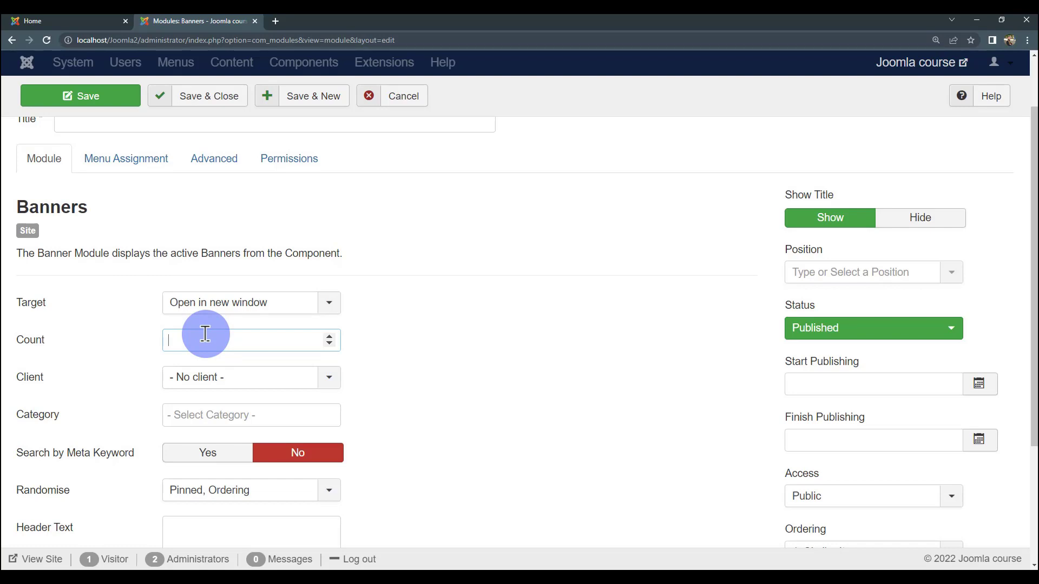
scroll(206, 333, "down", 1)
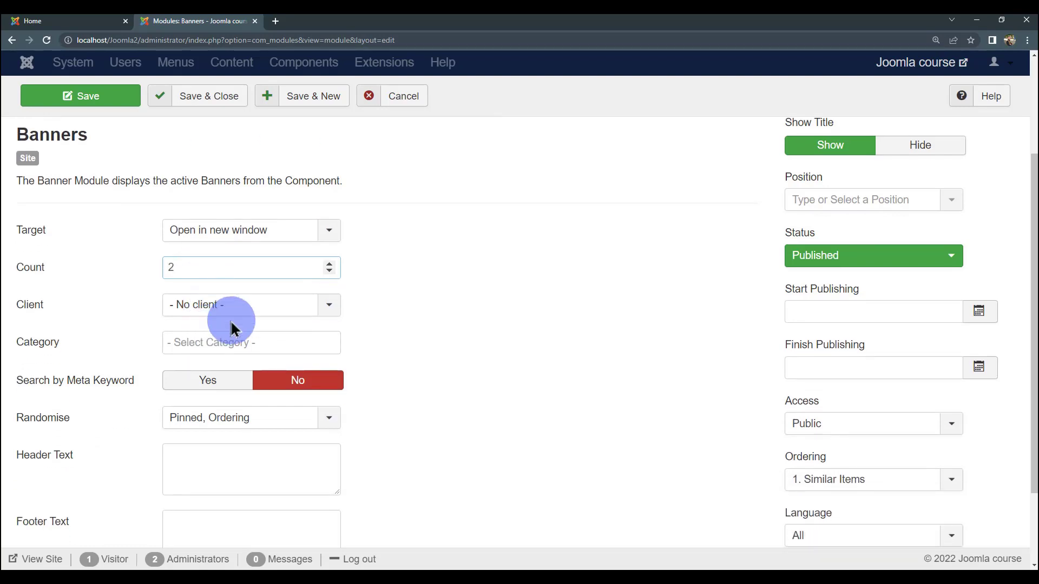
left_click(280, 309)
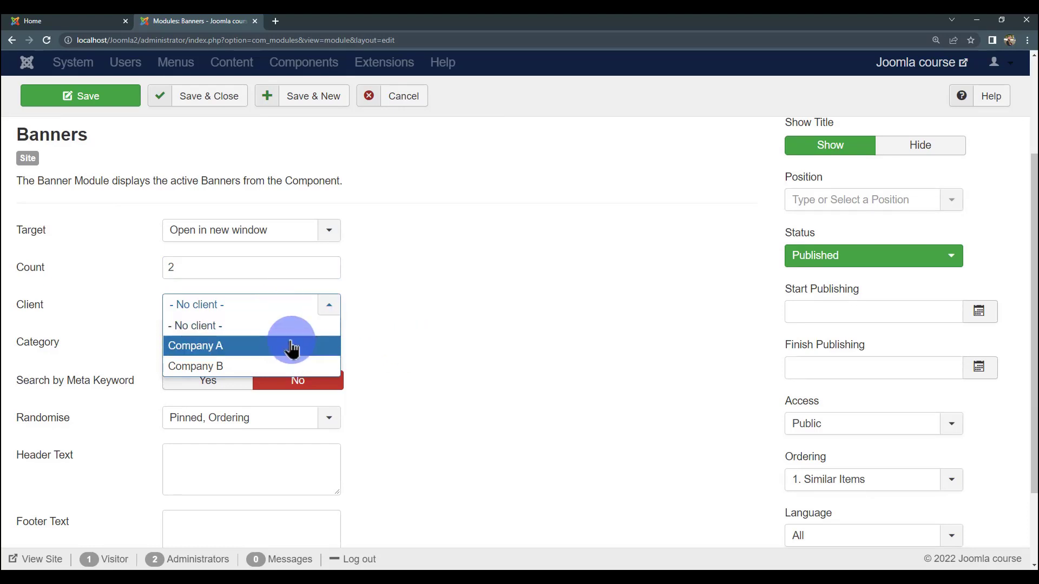
left_click(203, 350)
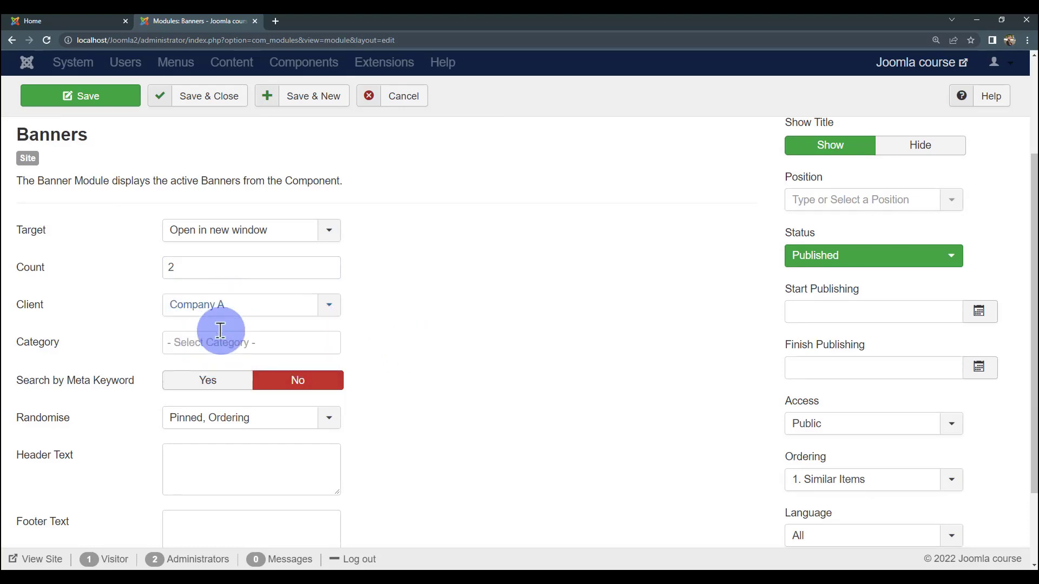
- Examine the banner module's category choices and the remaining settings down to the randomise, header and footer text options
scroll(264, 336, "down", 1)
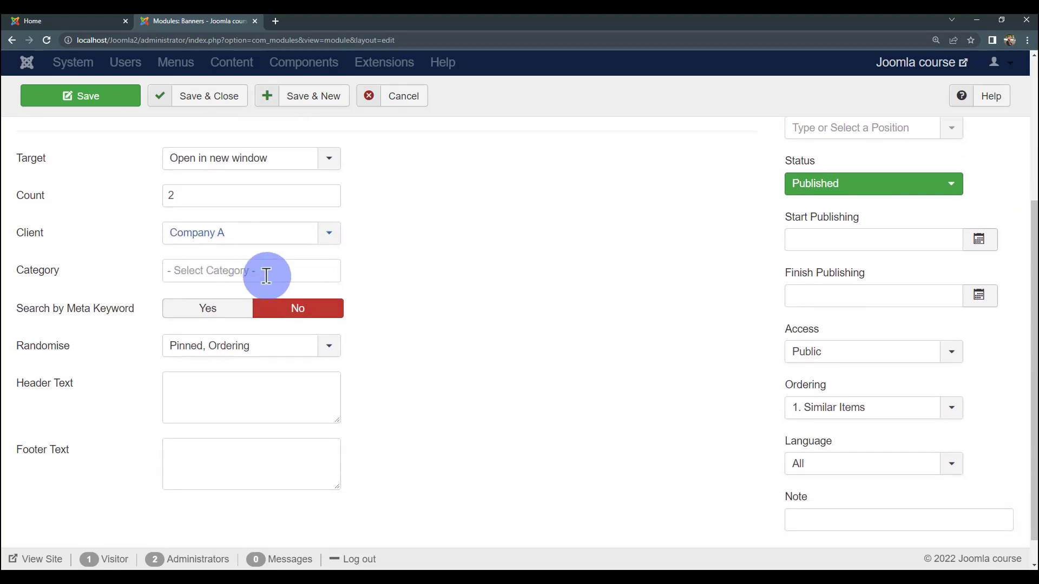
left_click(301, 269)
key("Escape")
scroll(241, 260, "up", 1)
scroll(241, 262, "up", 1)
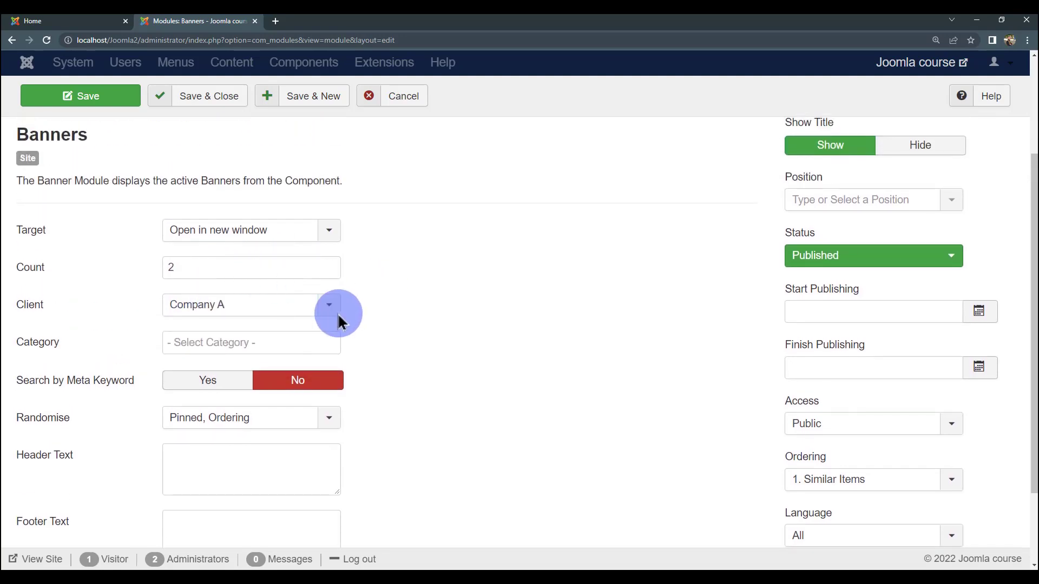
scroll(319, 325, "down", 2)
scroll(239, 336, "up", 1)
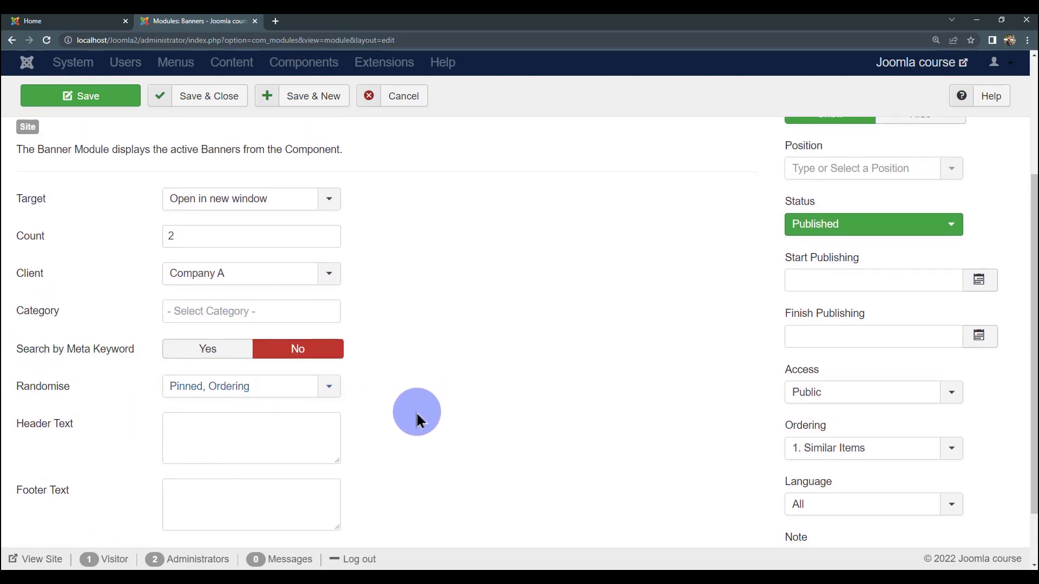
- Review the new Banners module's general settings, menu assignment, advanced options and permissions
scroll(414, 417, "down", 1)
scroll(432, 477, "up", 3)
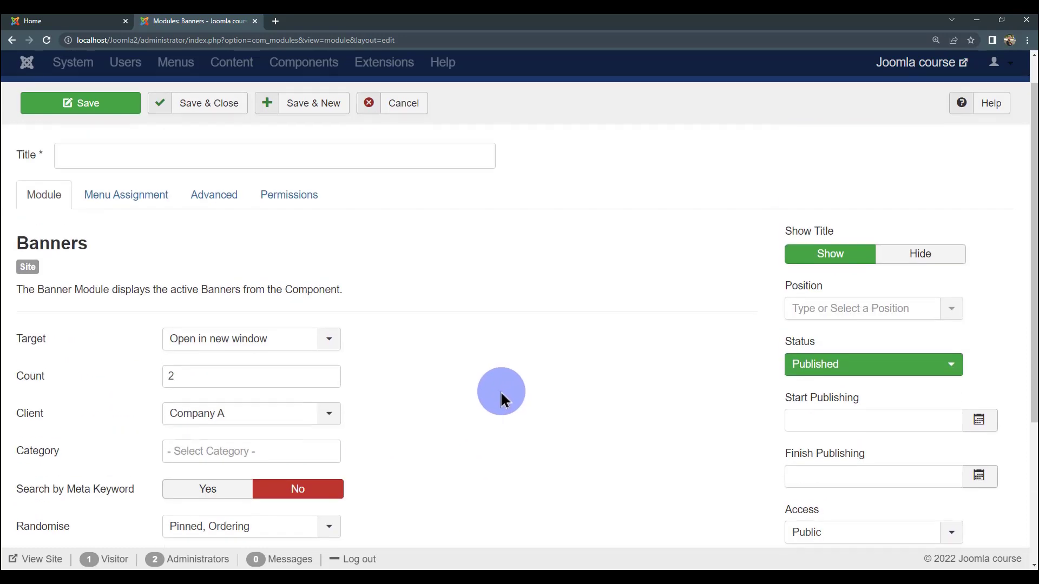
scroll(855, 376, "down", 3)
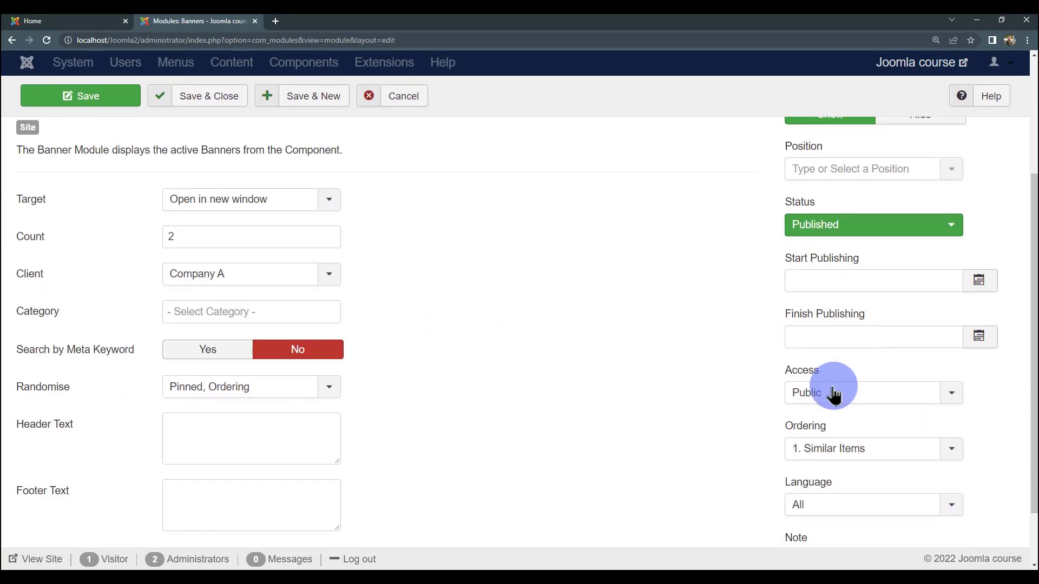
left_click(833, 393)
left_click(695, 413)
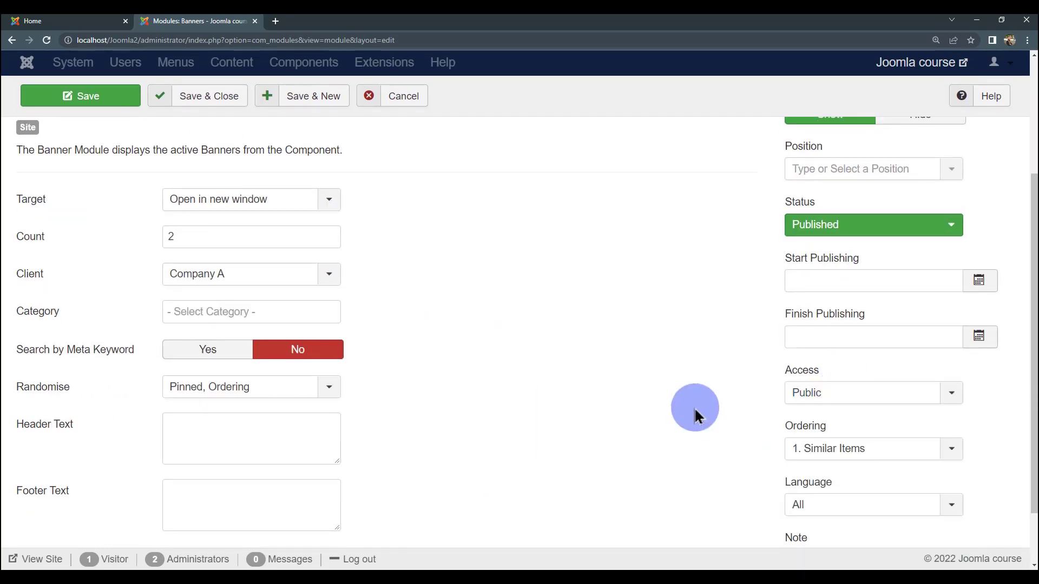
scroll(696, 411, "down", 2)
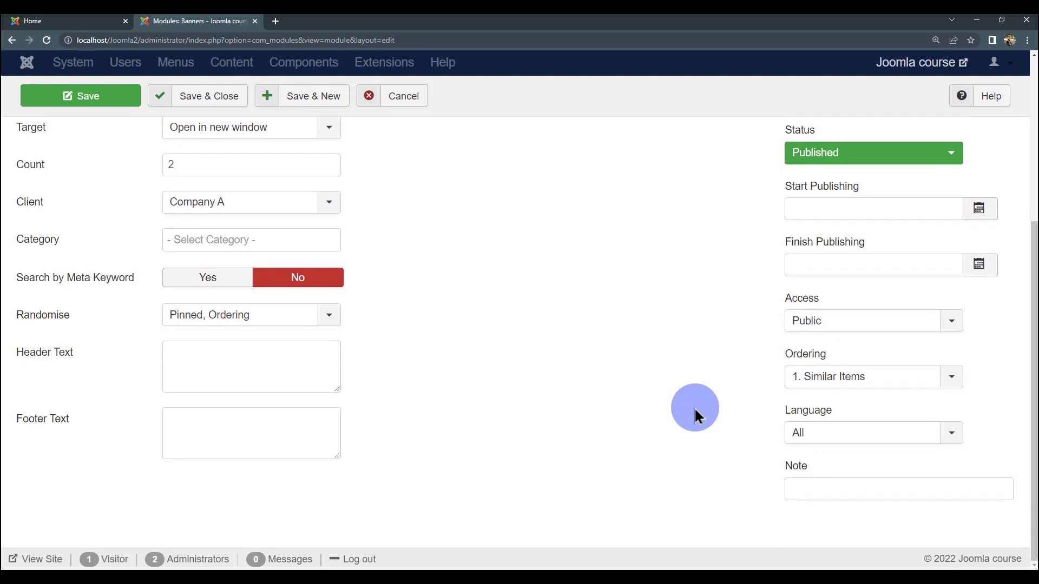
scroll(696, 417, "up", 4)
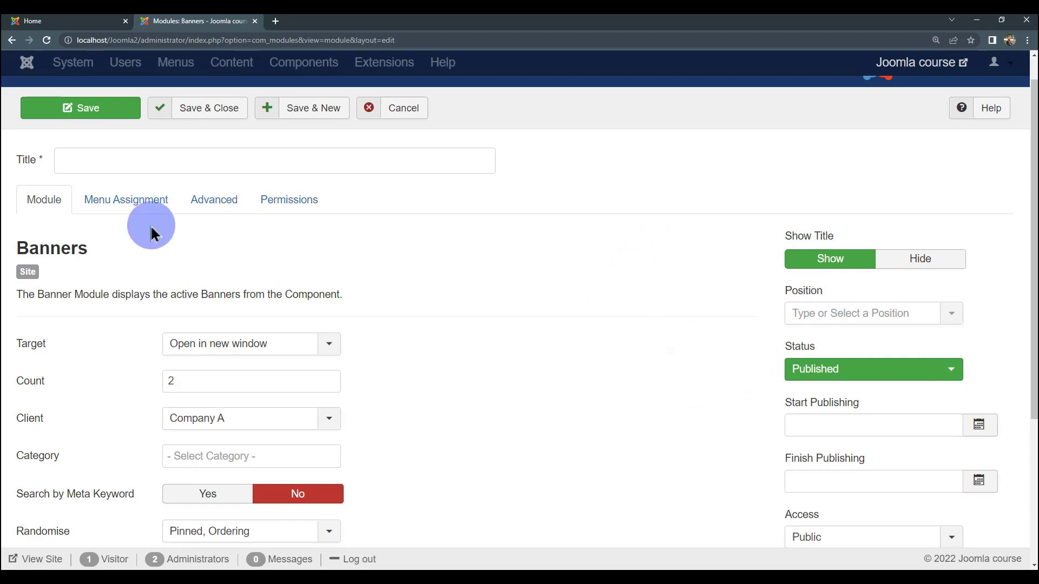
left_click(126, 212)
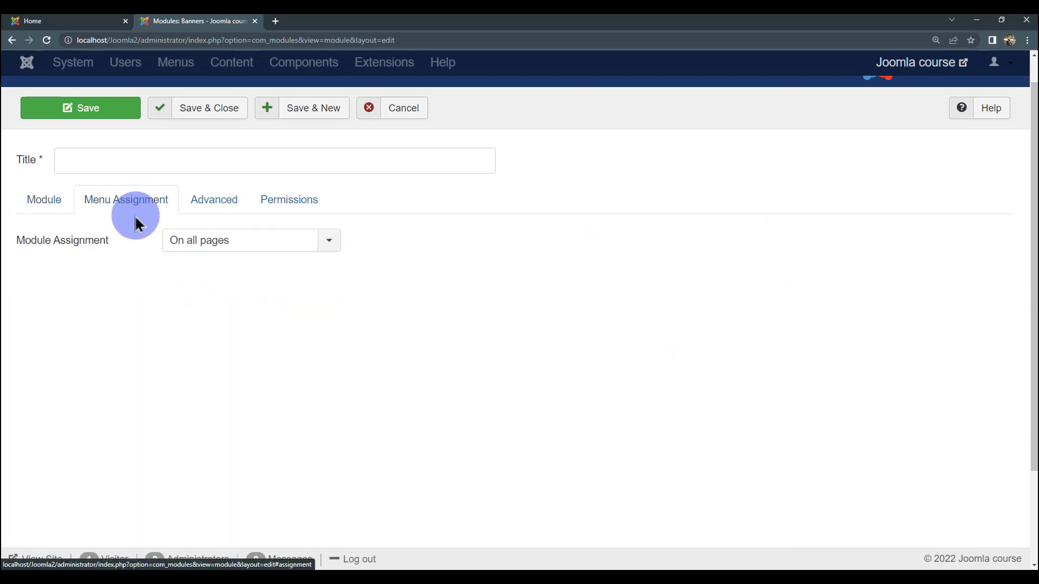
left_click(206, 214)
left_click(269, 211)
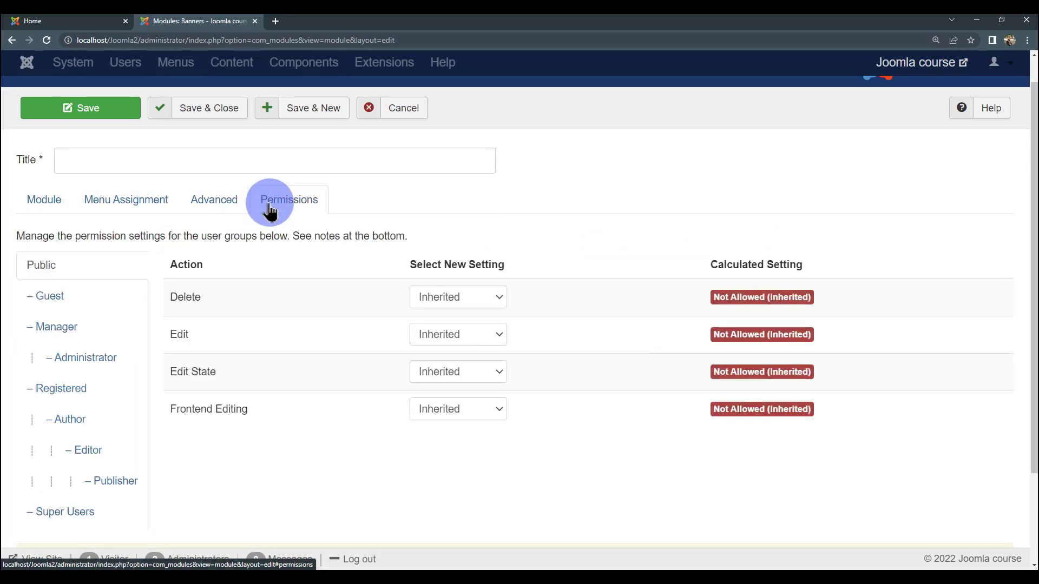
left_click(118, 208)
left_click(58, 206)
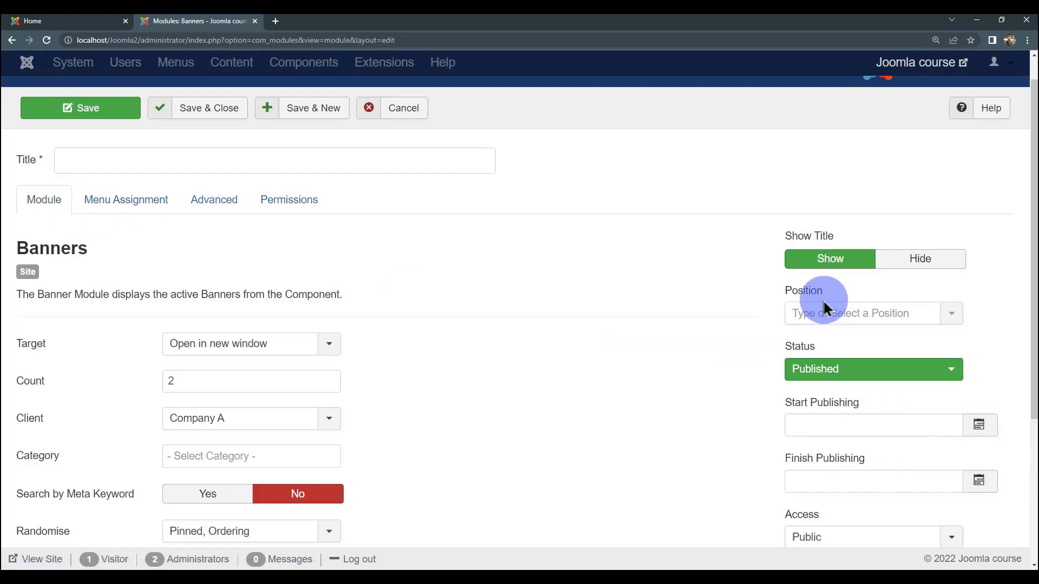
- Browse the positions available for the Banners module, including the Protostar ones, without choosing any
scroll(822, 299, "down", 1)
scroll(822, 300, "up", 1)
left_click(877, 315)
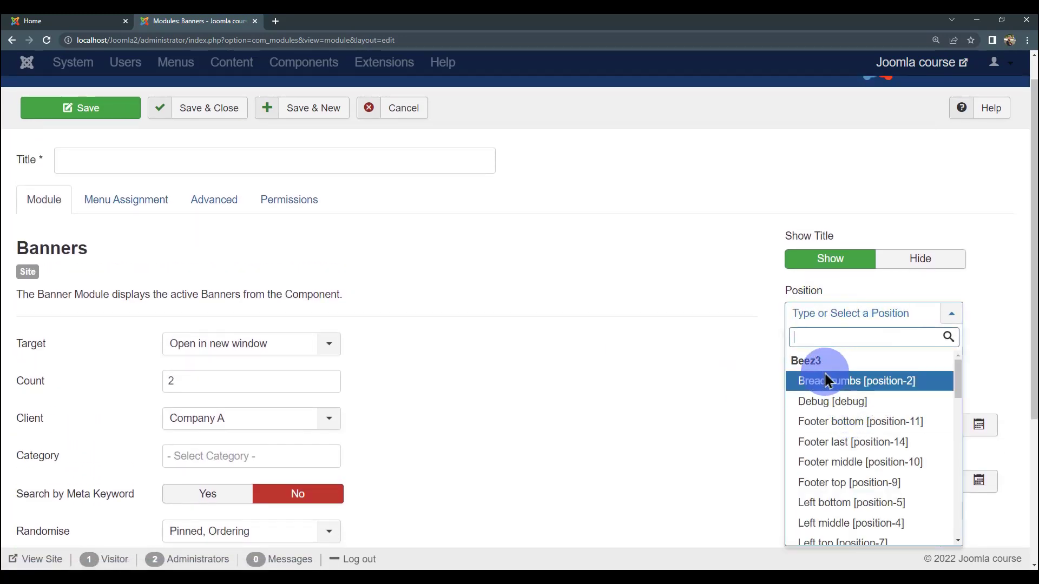
scroll(822, 379, "down", 4)
scroll(814, 439, "down", 2)
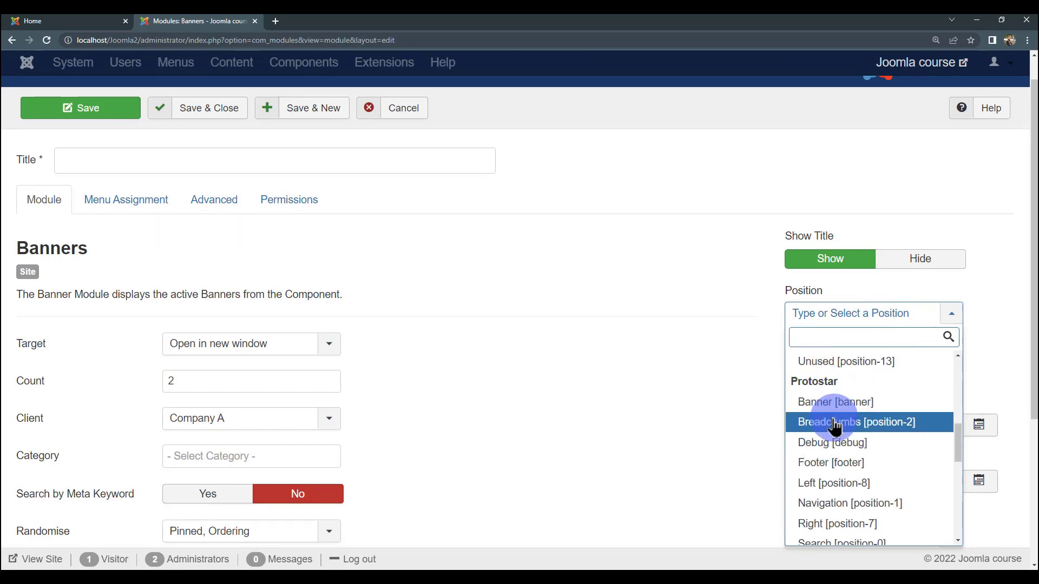
scroll(842, 447, "down", 3)
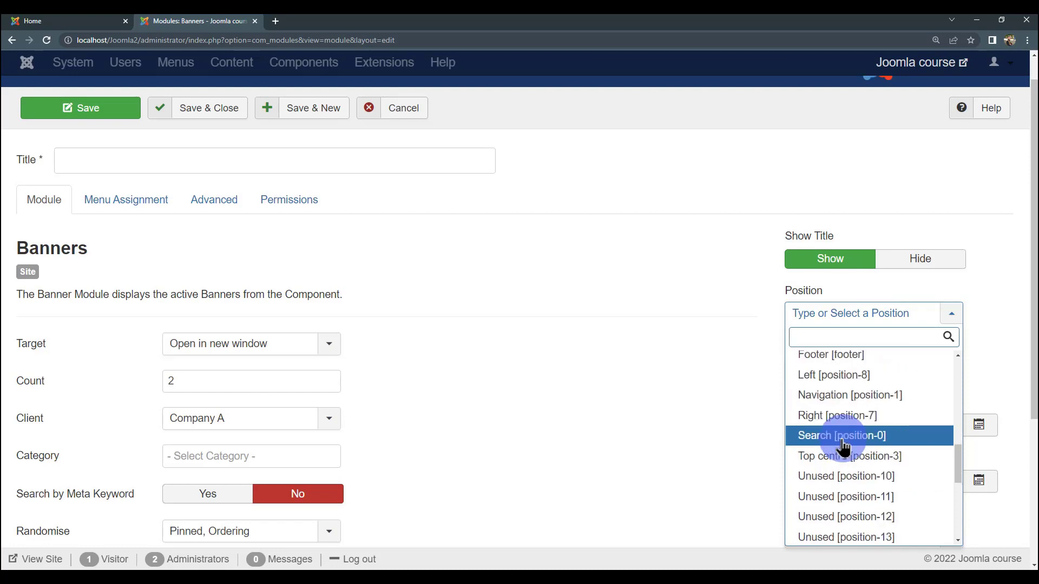
left_click(718, 381)
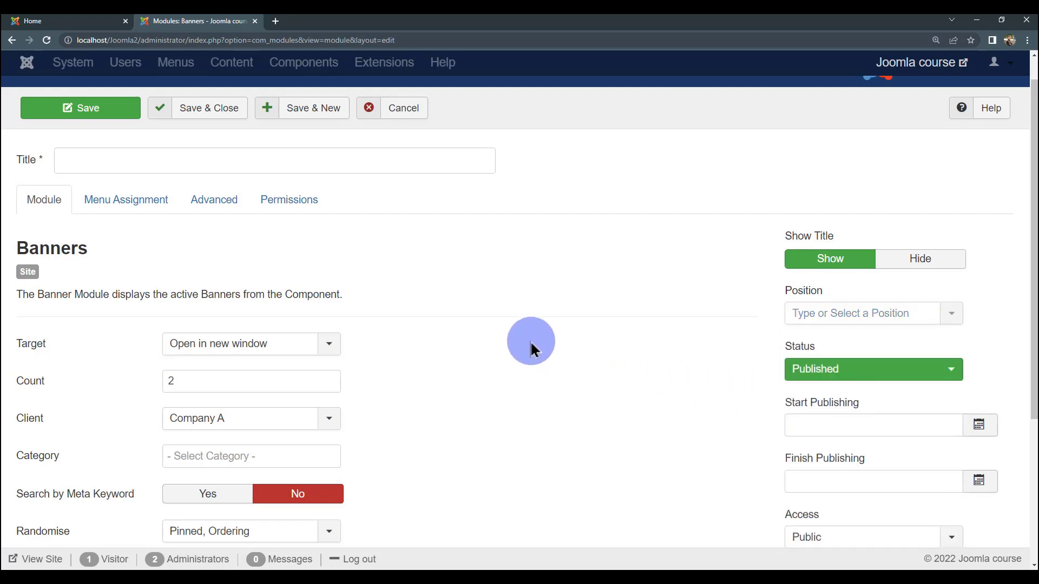
- Look at the layout of the site's Home page and return to the Banners module form
scroll(530, 348, "up", 1)
left_click(81, 22)
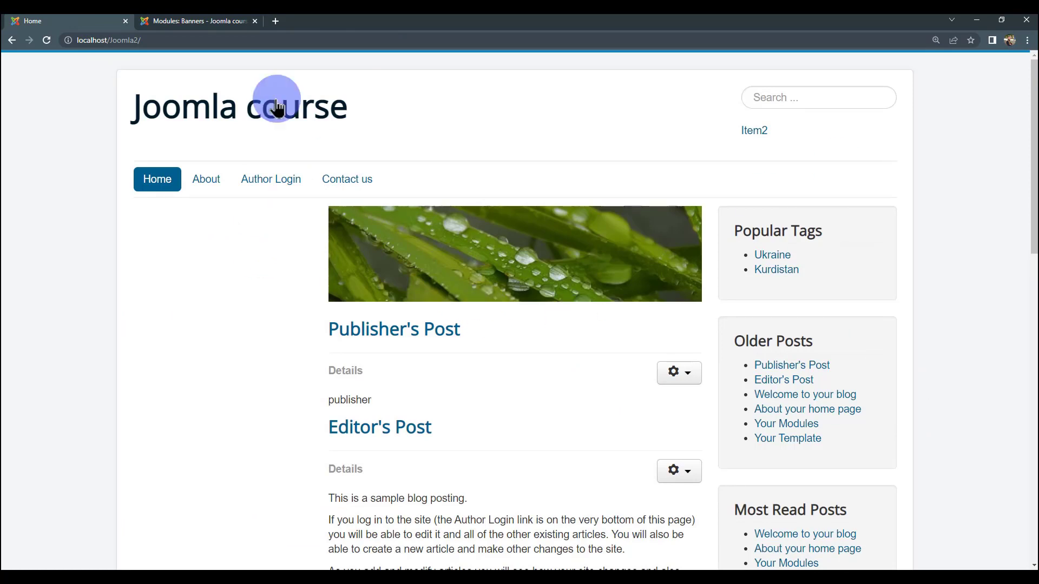
left_click(189, 21)
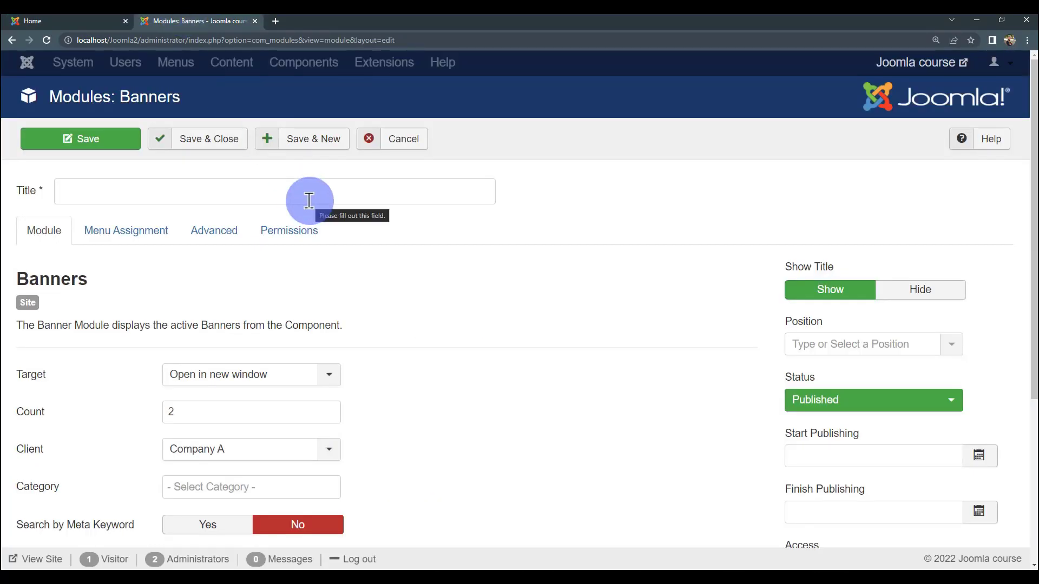
scroll(271, 339, "down", 1)
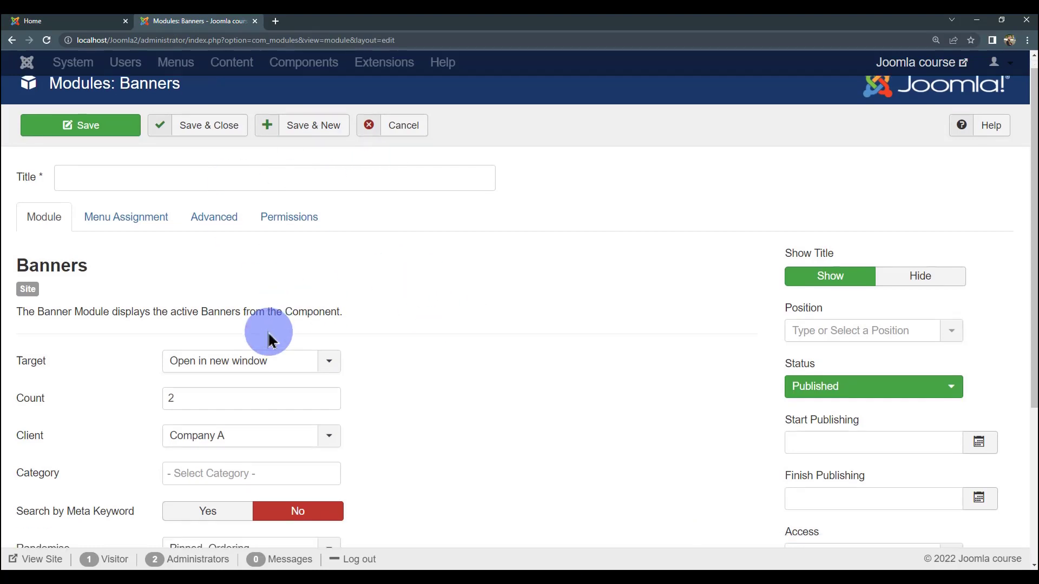
scroll(267, 331, "up", 1)
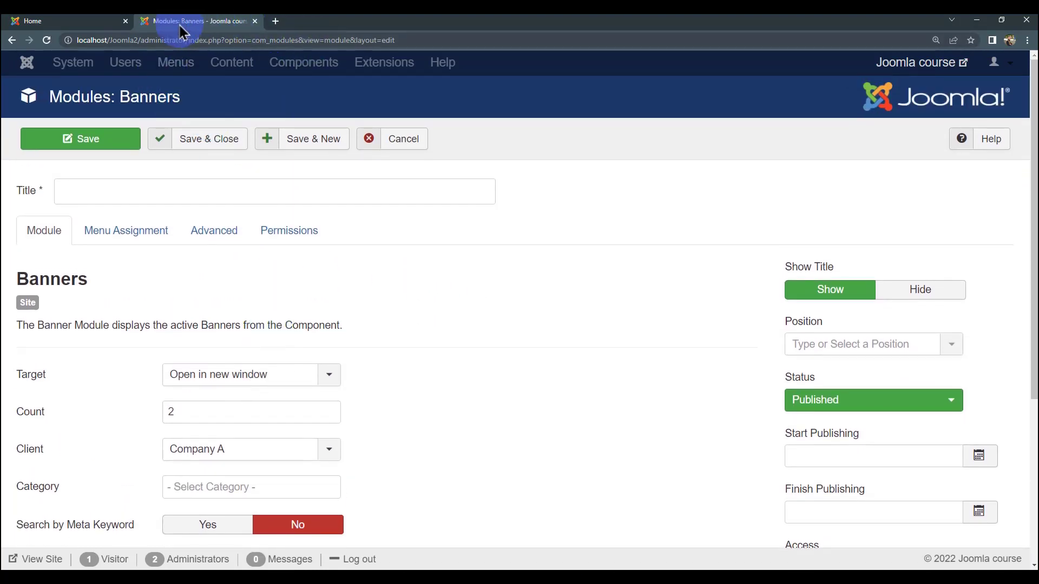
- Open the Joomla administrator control panel at localhost/joomla2/administrator in a new browser tab
left_click(276, 21)
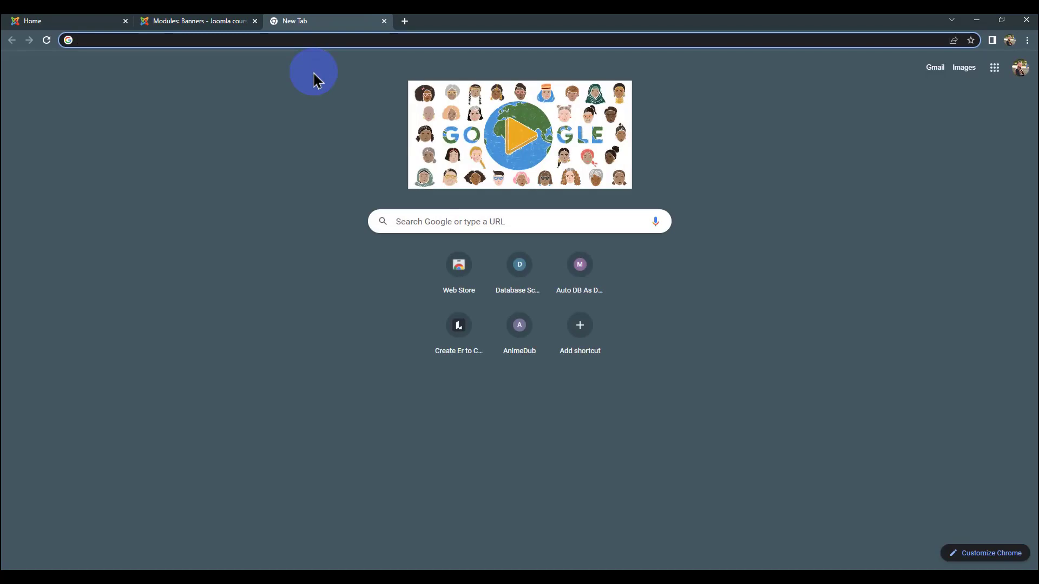
type("admin")
key("BackSpace")
key("BackSpace")
key("BackSpace")
key("BackSpace")
key("BackSpace")
type("lo")
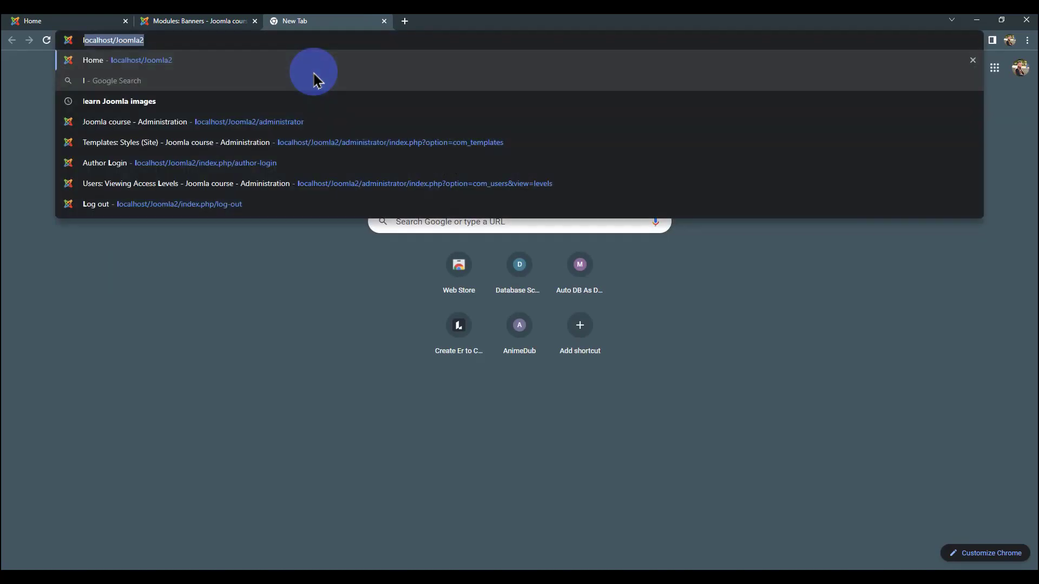
key("Delete")
key("Down")
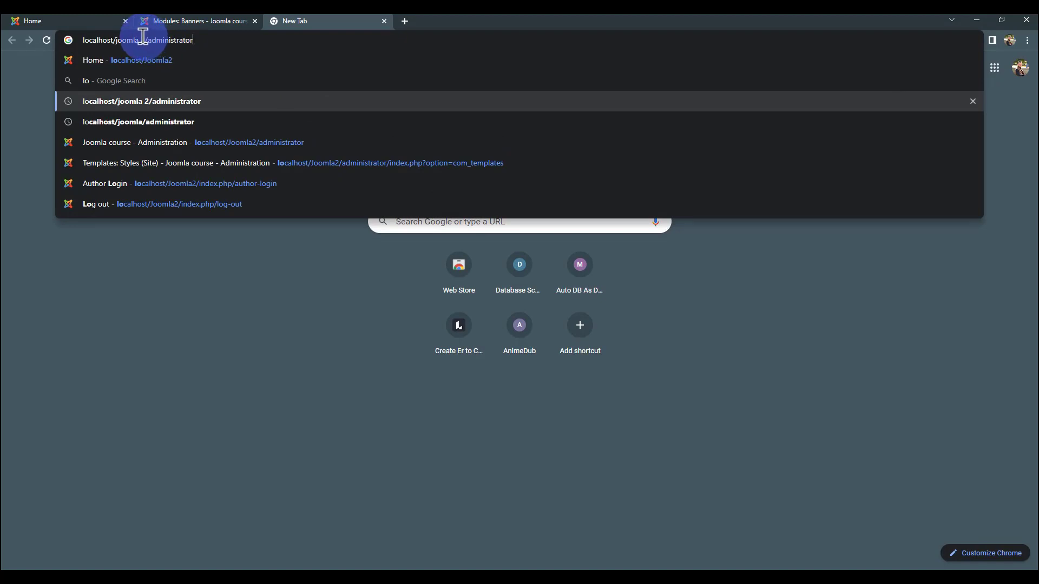
key("BackSpace")
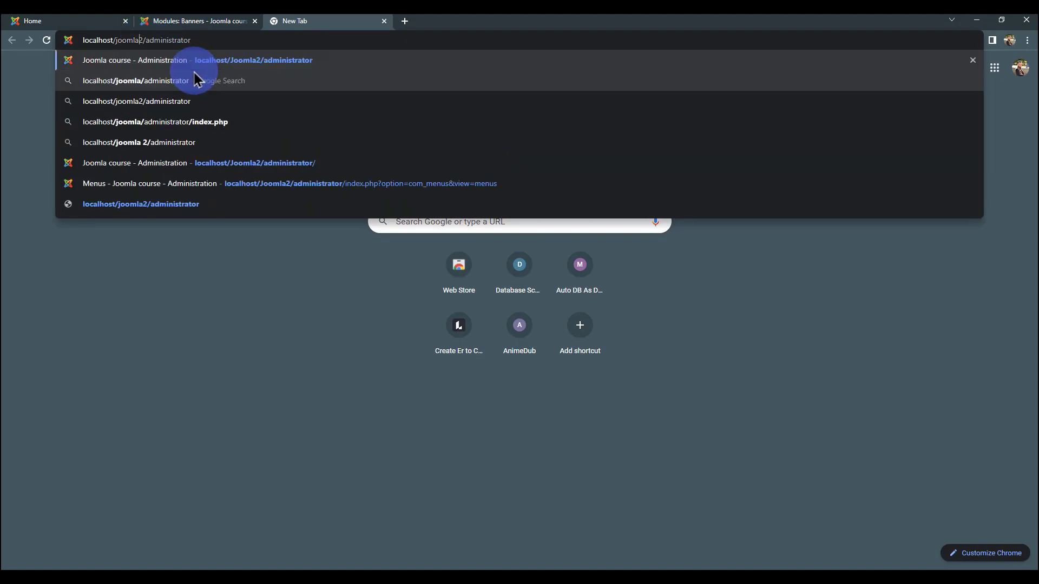
key("Return")
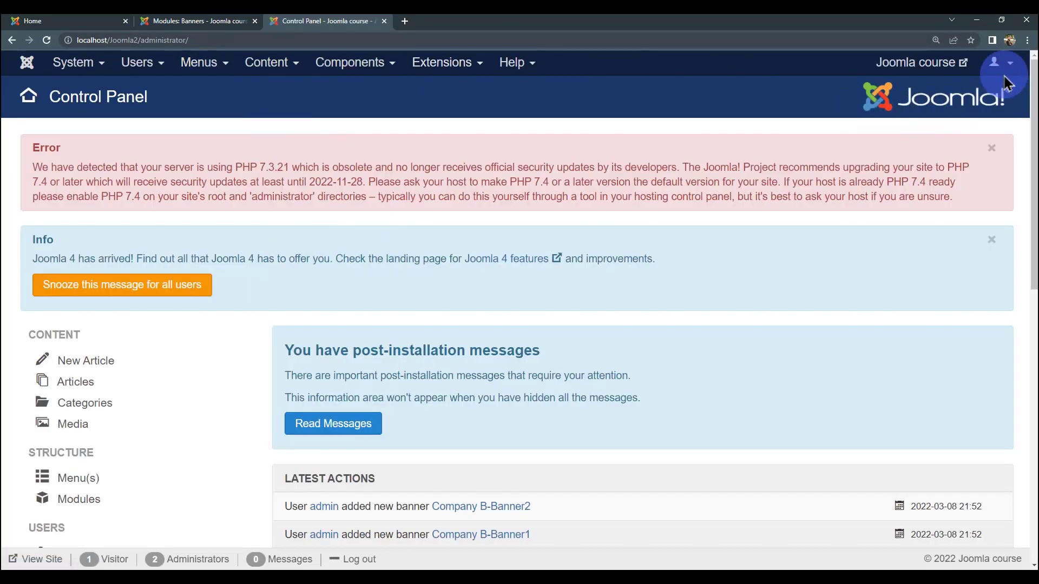
- Open the list of the site's template styles
left_click(445, 65)
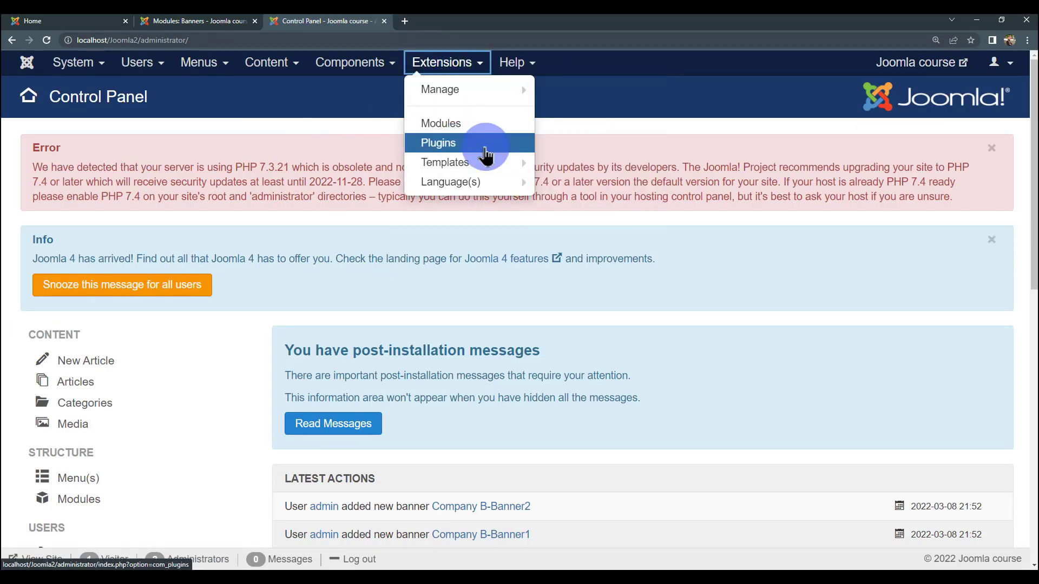
mouse_move(481, 164)
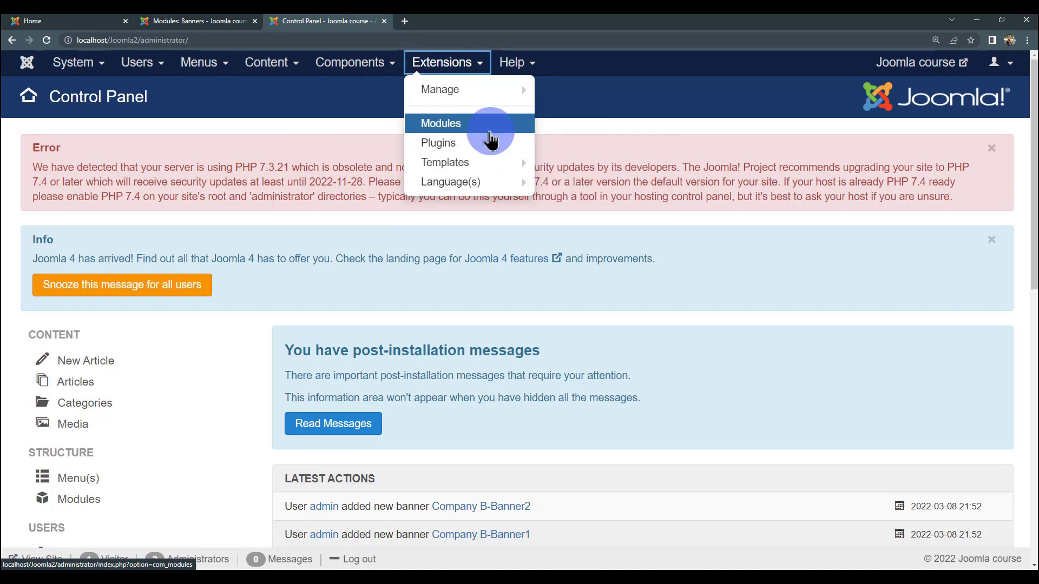
left_click(482, 164)
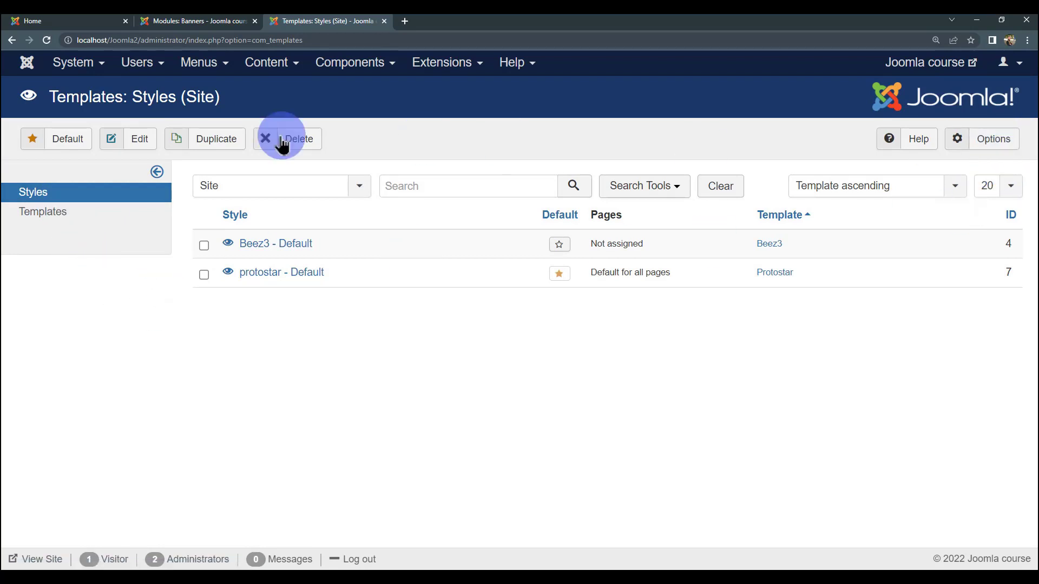
- Check the Preview Module Positions setting in the global template options, and save and close the configuration
left_click(993, 139)
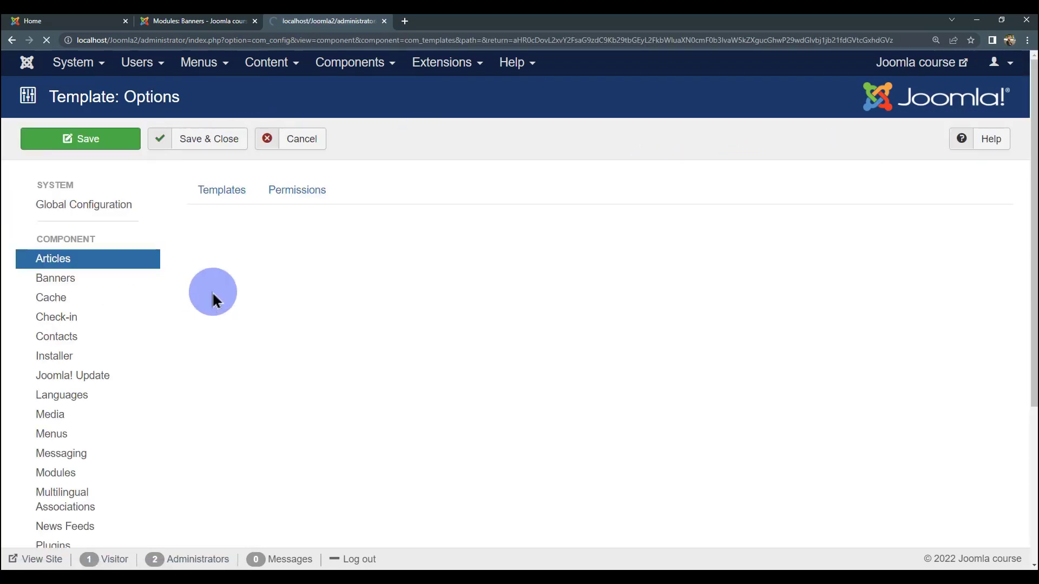
scroll(324, 311, "down", 1)
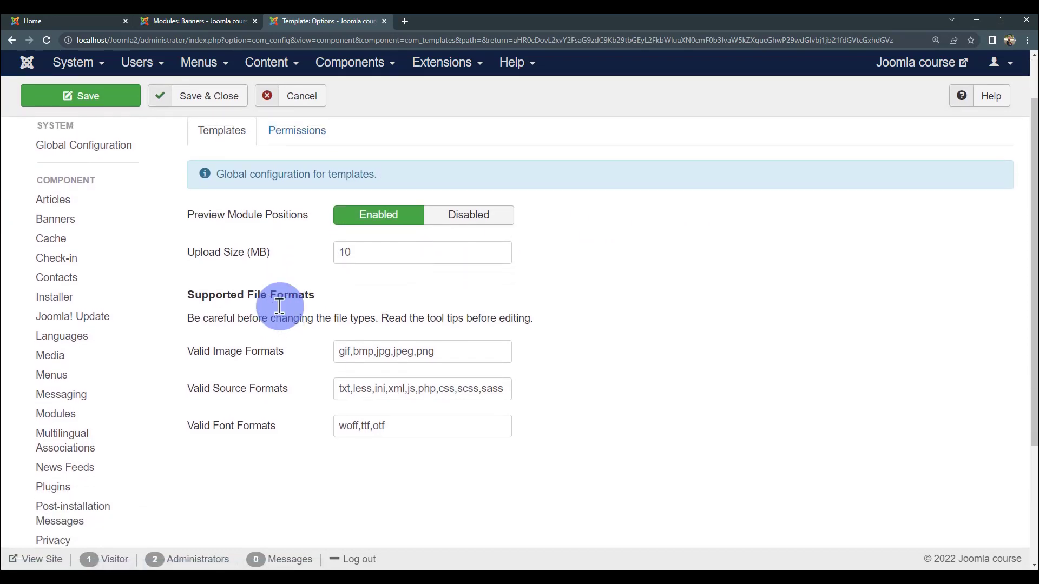
scroll(162, 276, "up", 1)
scroll(81, 324, "down", 4)
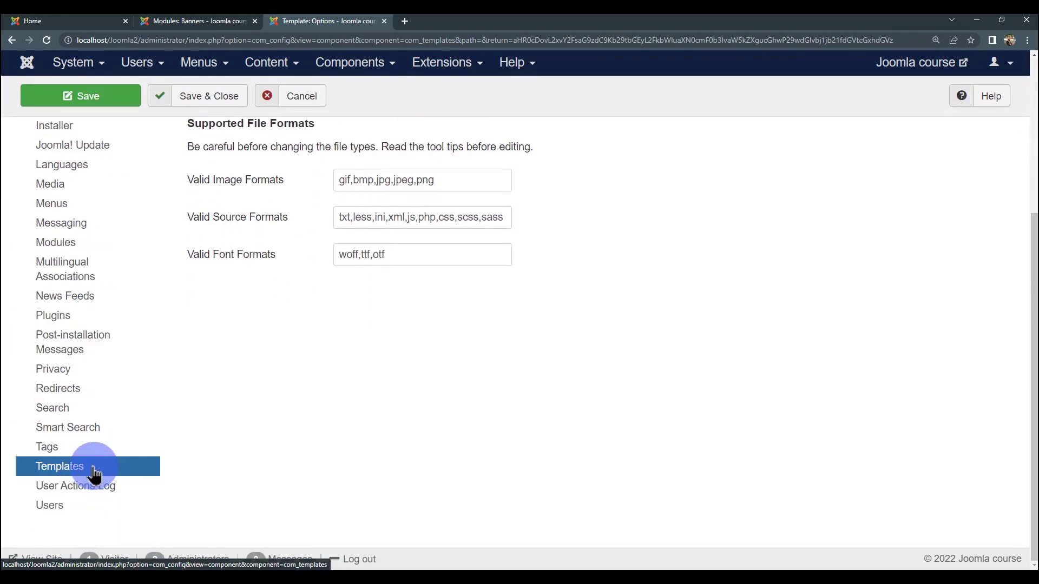
left_click(92, 469)
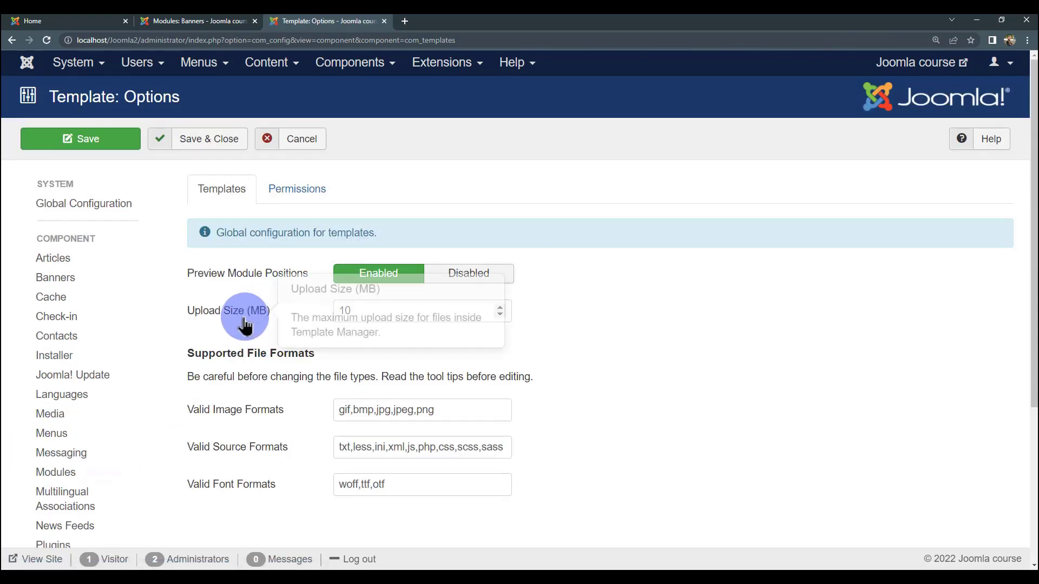
mouse_move(259, 282)
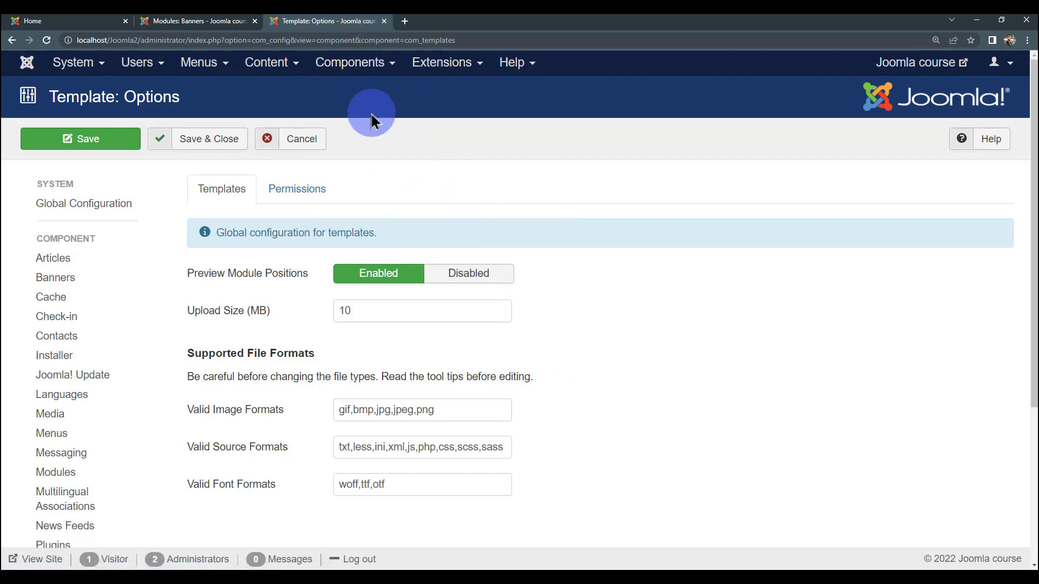
left_click(222, 139)
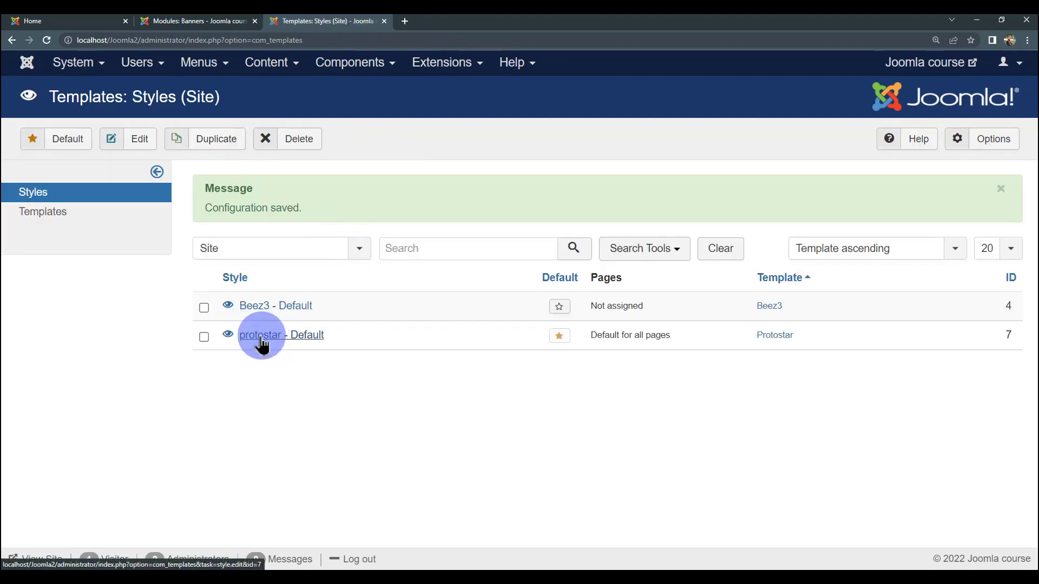
- Preview the protostar - Default style to examine its module positions, and close the preview
left_click(228, 336)
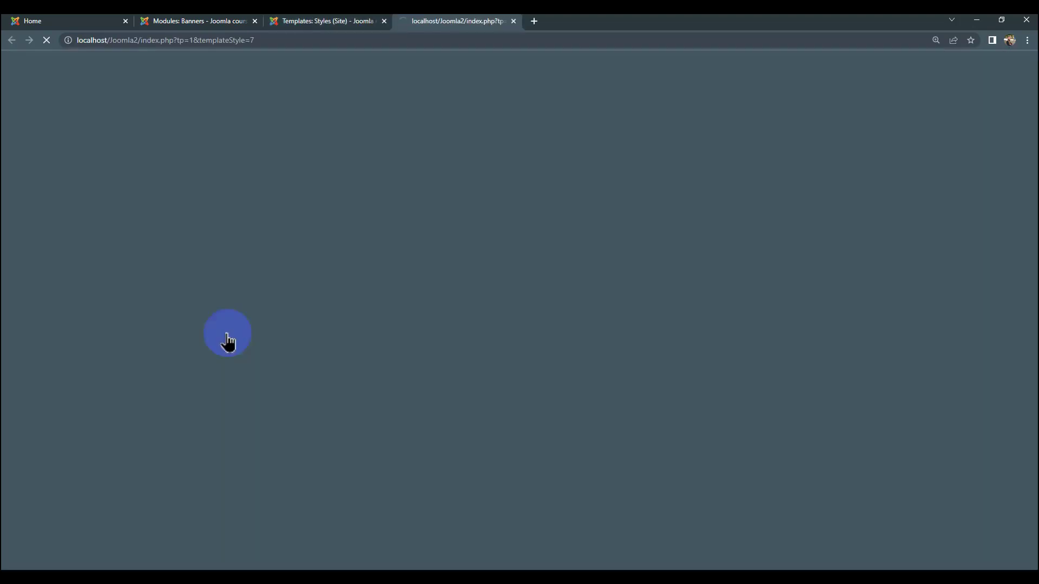
scroll(519, 238, "down", 3)
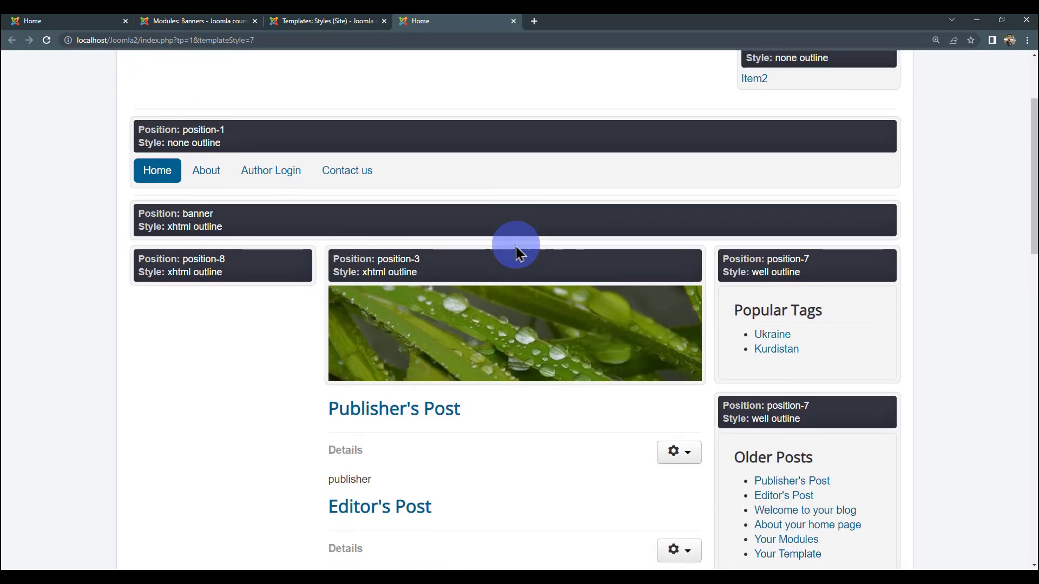
scroll(515, 243, "up", 3)
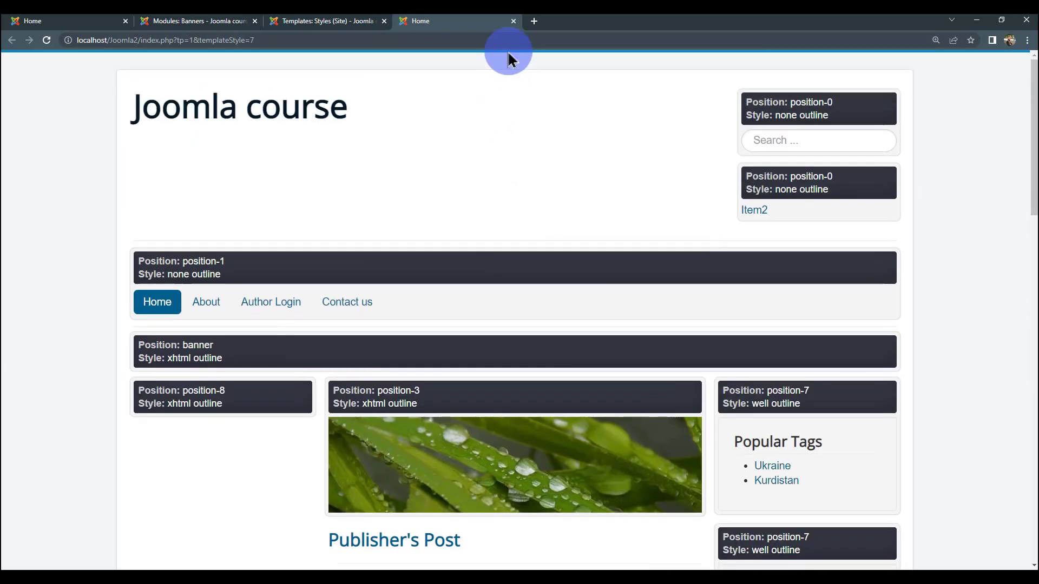
left_click(513, 21)
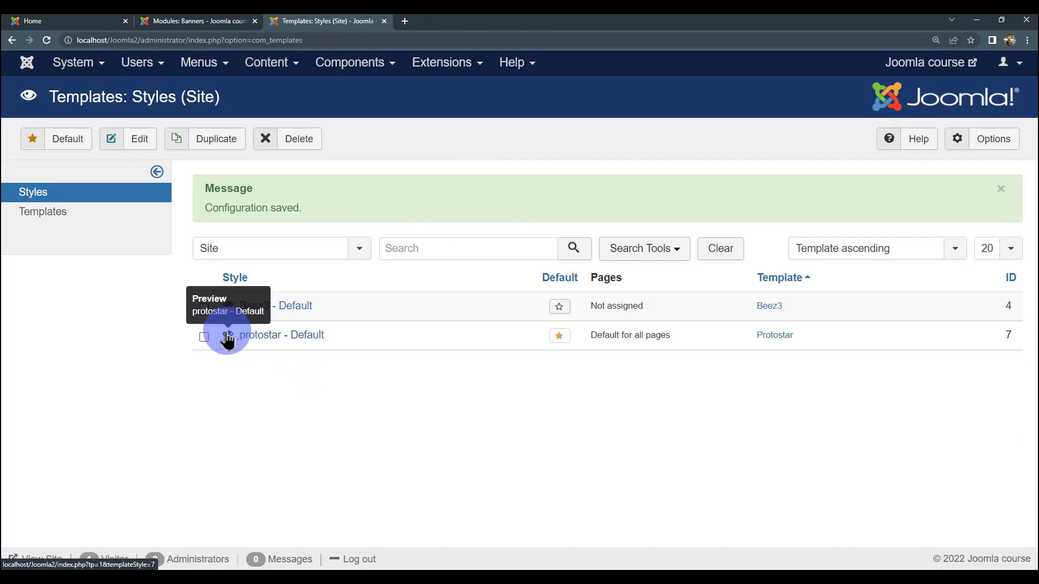
- Open the site's module position preview at localhost/Joomla2/?tp=1 in a new browser tab
left_click(400, 22)
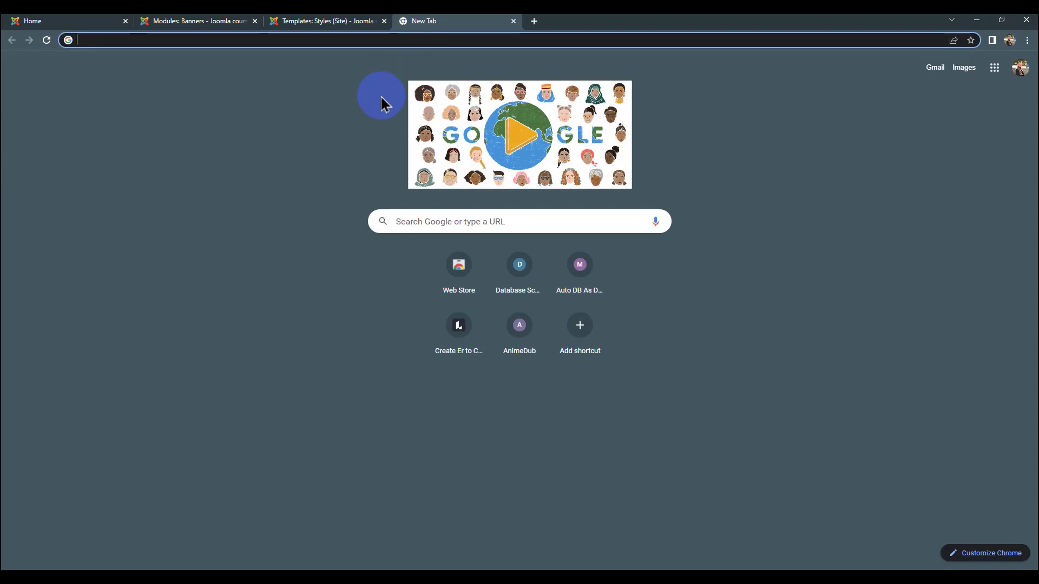
type("loc")
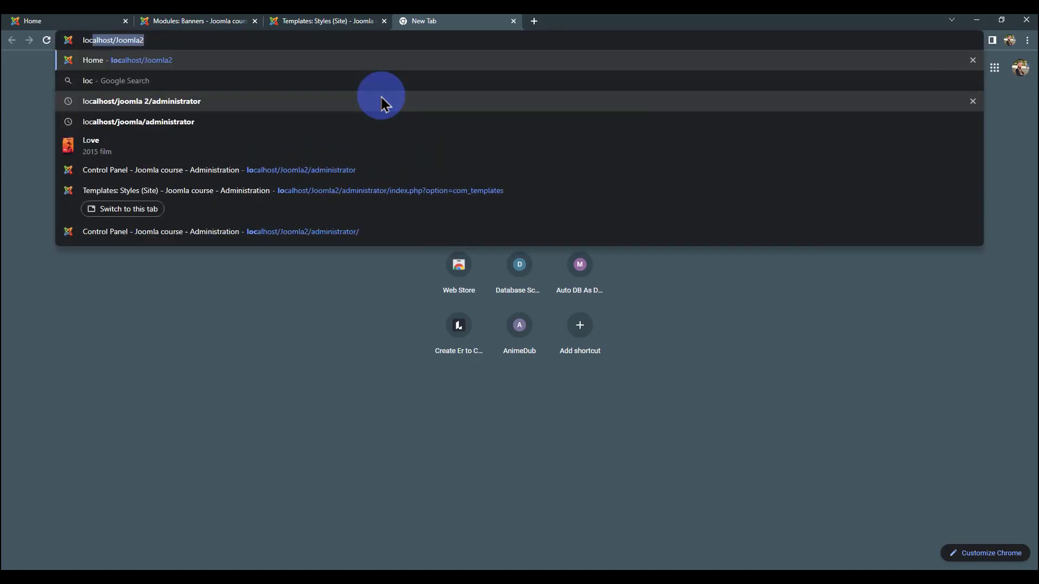
type("alhost/")
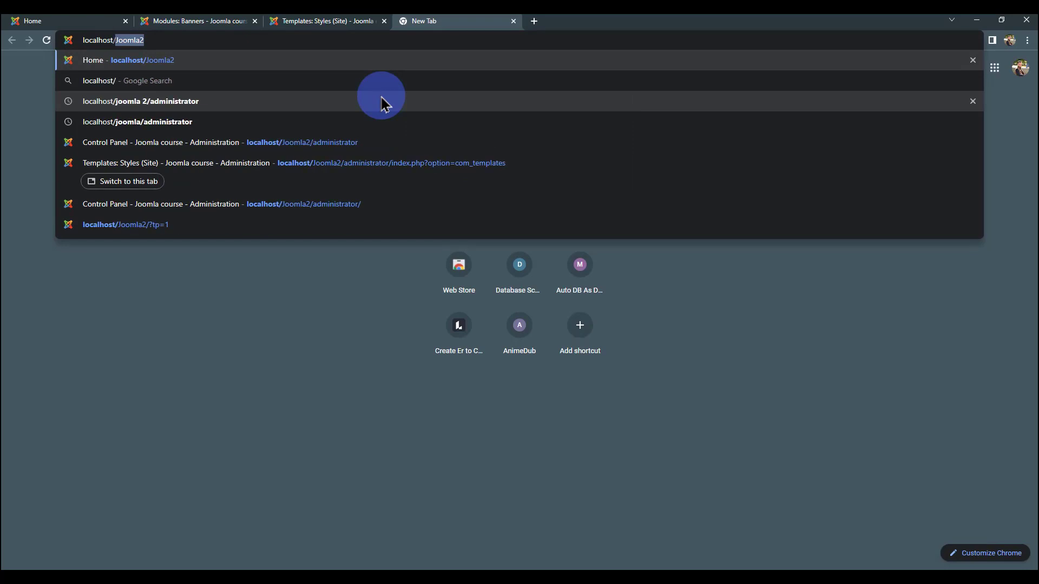
type("Joomla2")
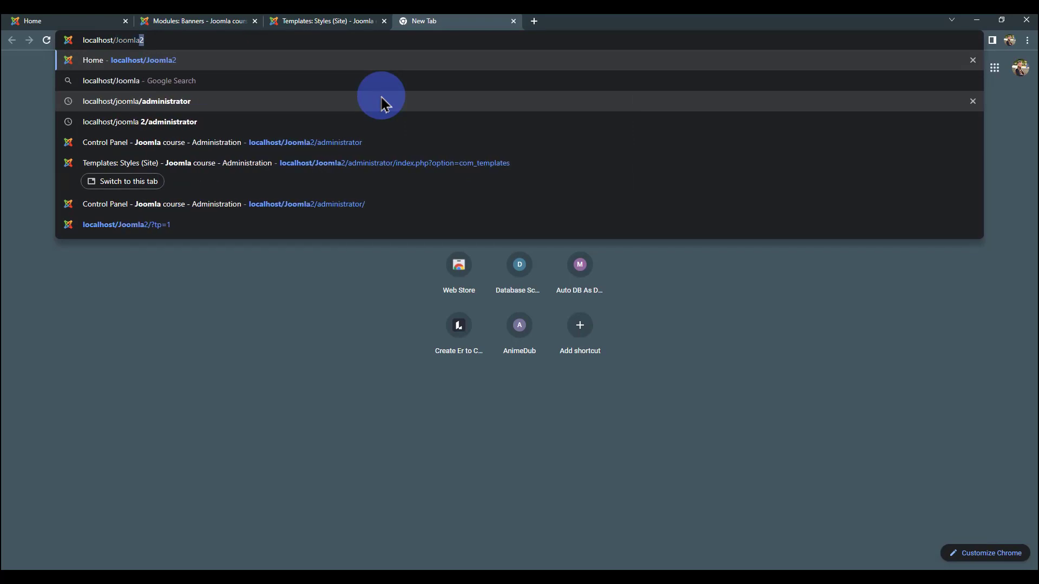
type("/")
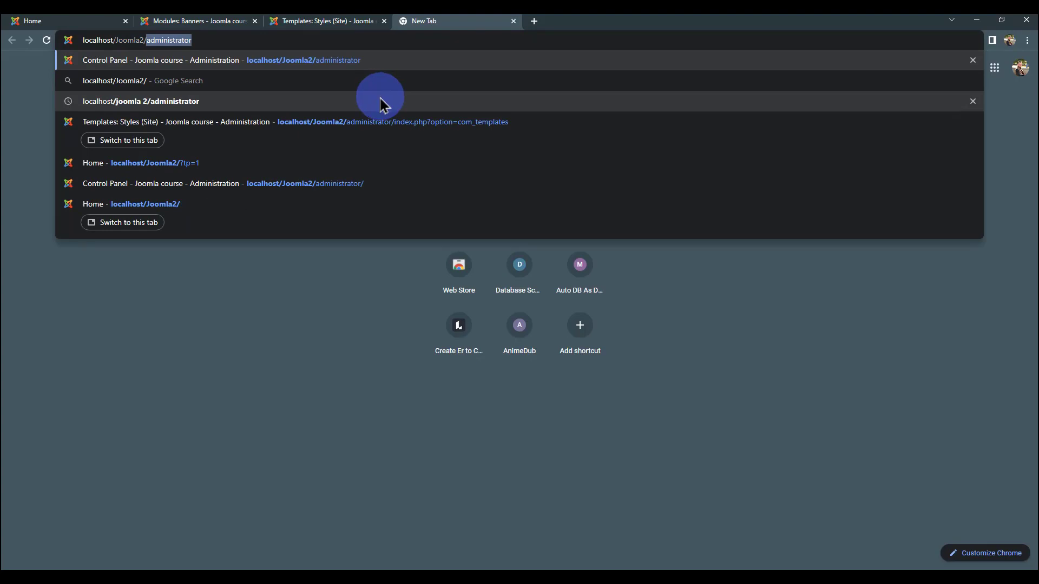
type("?")
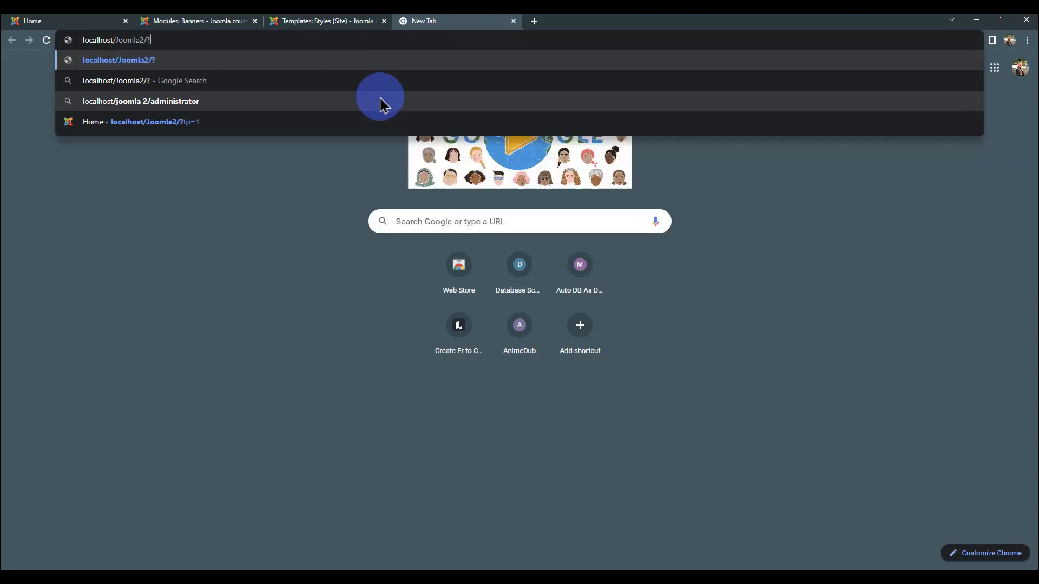
type("tp")
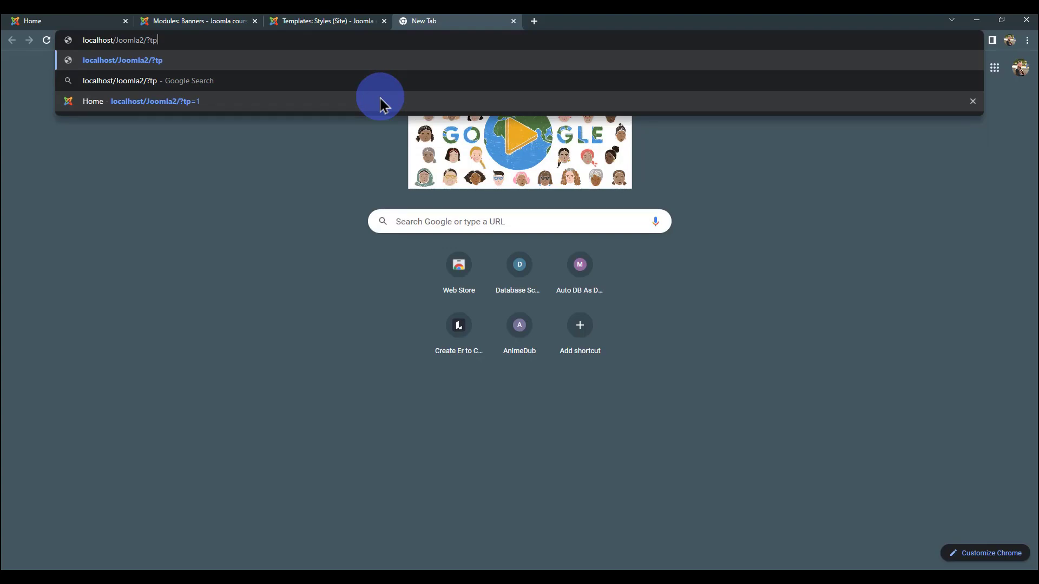
type("=1")
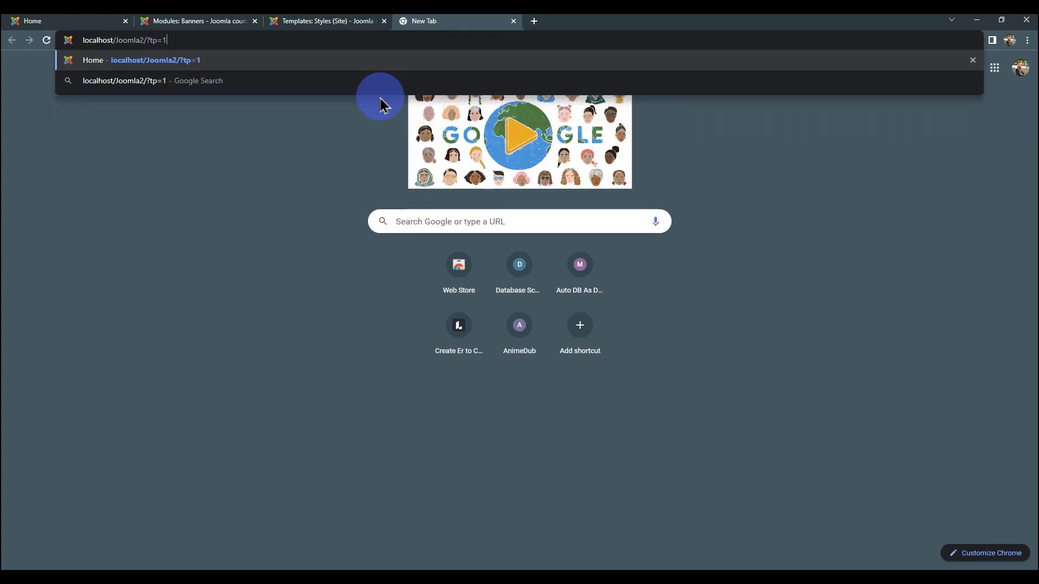
key("Return")
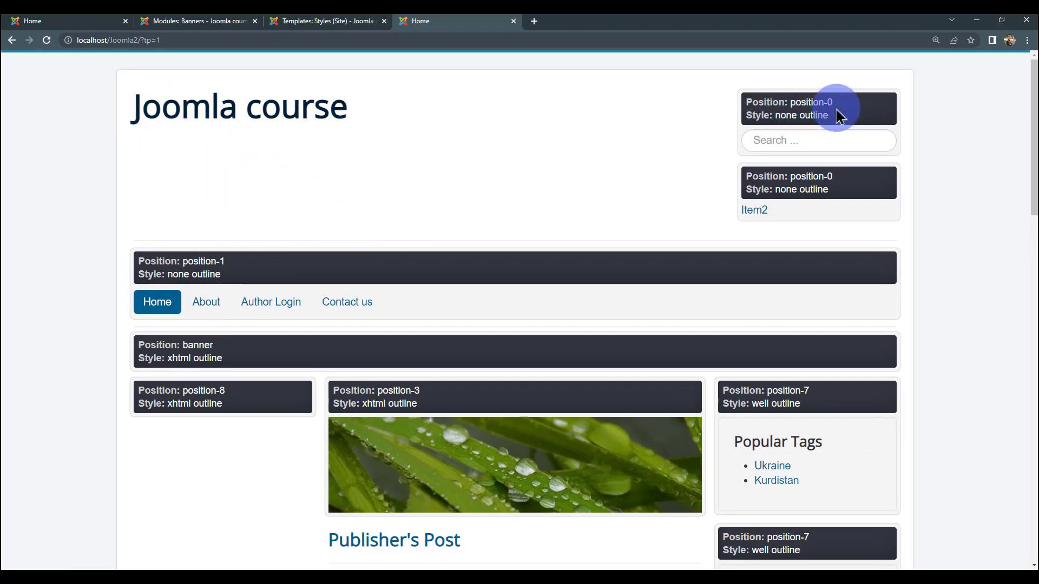
- Examine the module positions outlined across the site's home page, from the header to the breadcrumbs
scroll(218, 273, "down", 1)
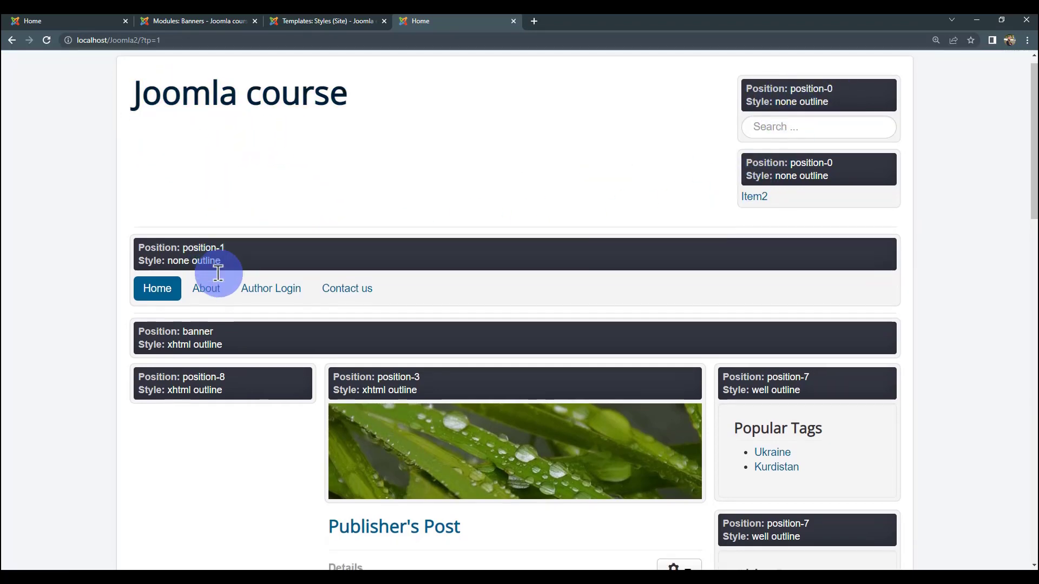
scroll(218, 273, "down", 3)
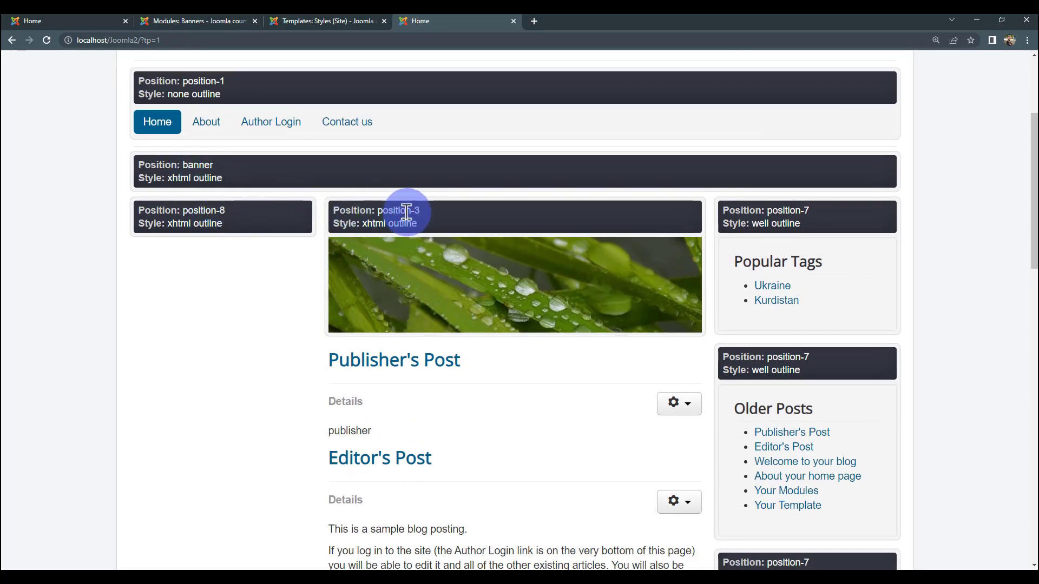
scroll(777, 225, "down", 6)
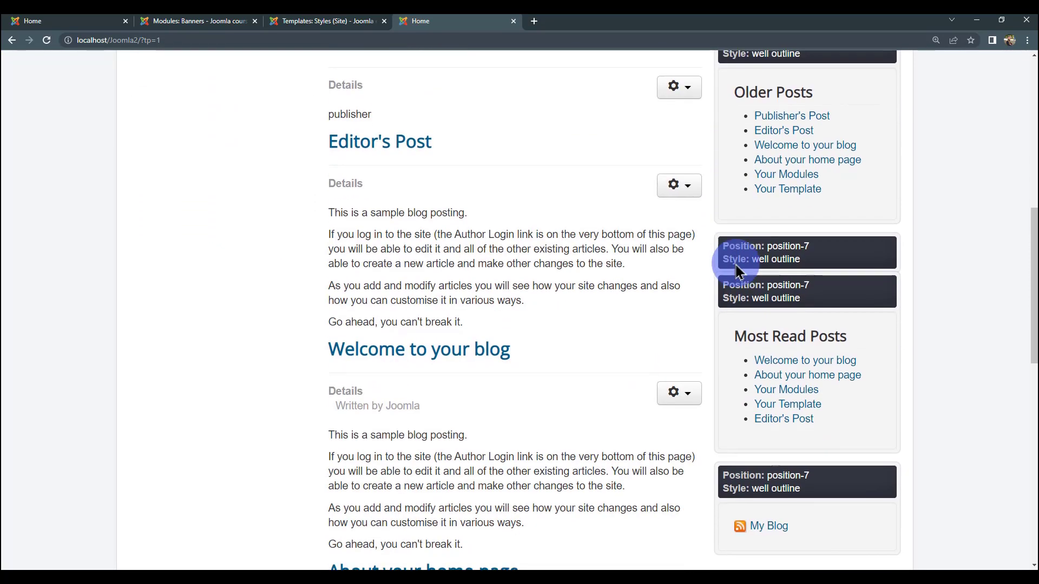
scroll(736, 266, "down", 9)
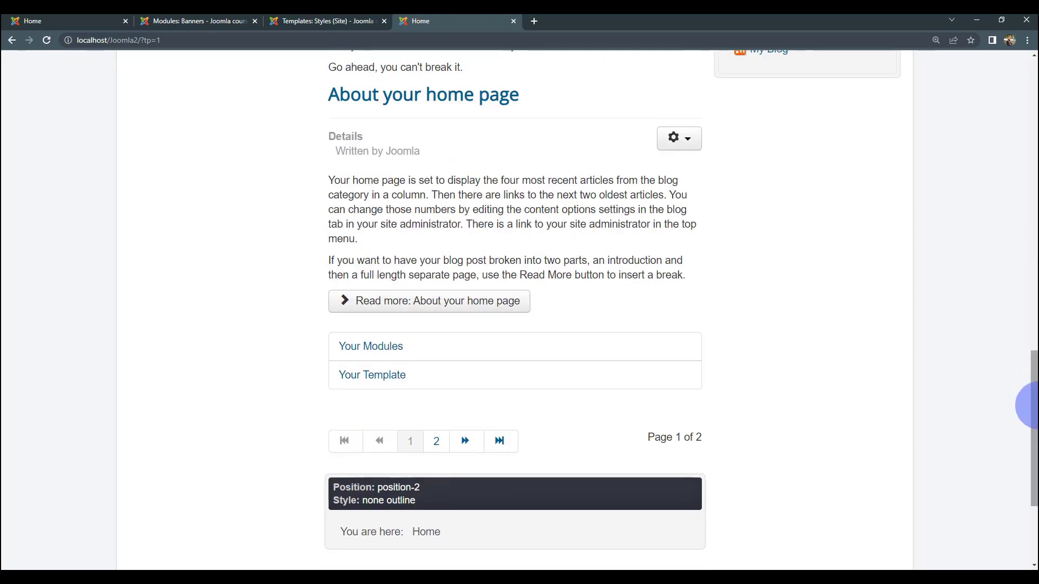
left_click_drag(1033, 405, 1026, 93)
scroll(201, 391, "down", 3)
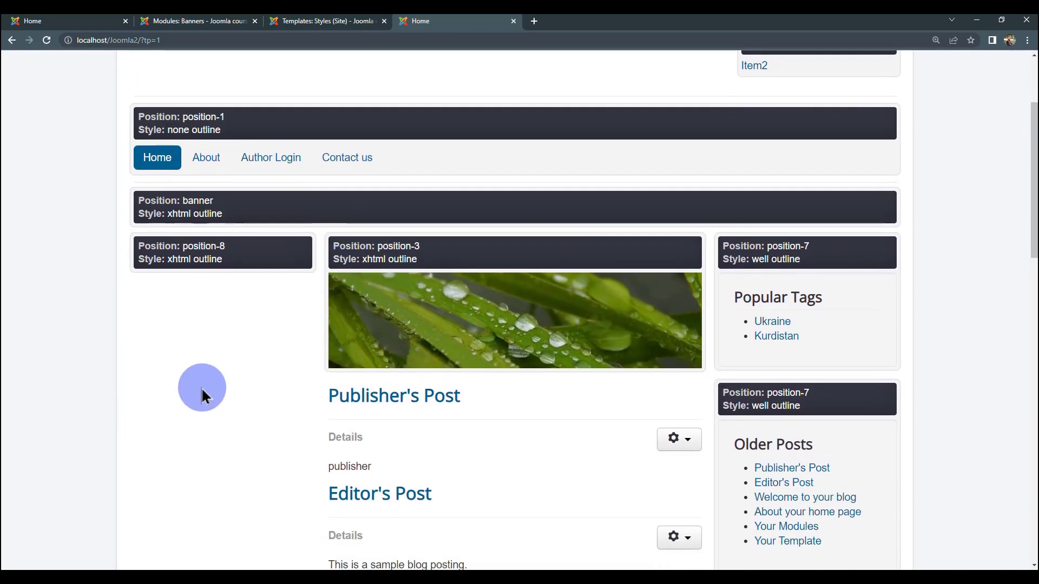
scroll(185, 371, "up", 3)
scroll(180, 453, "down", 3)
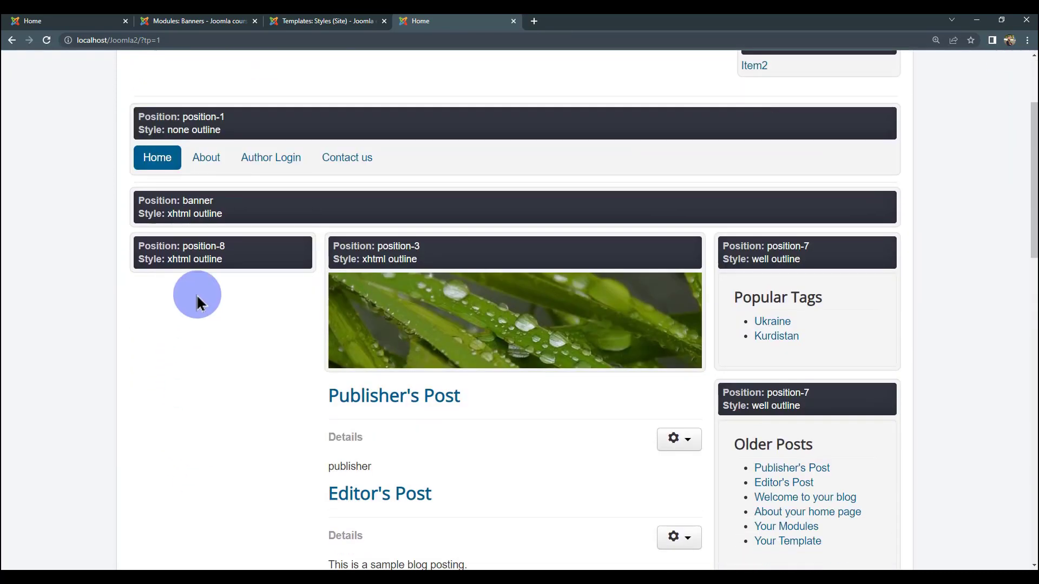
scroll(181, 295, "up", 3)
- Close the template styles page and the module position preview, returning to the Banners module form
left_click(338, 20)
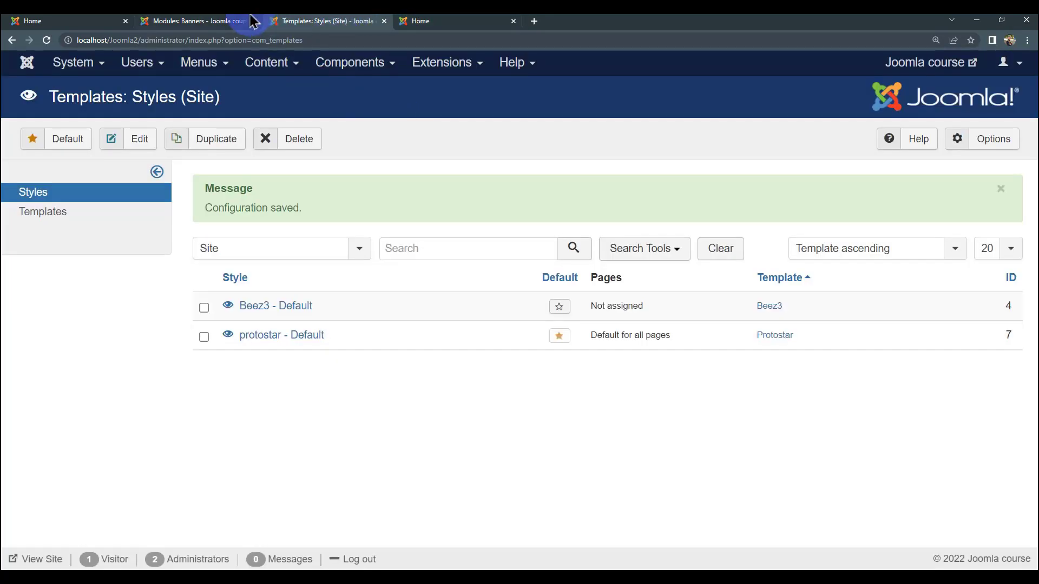
left_click(216, 21)
left_click(312, 21)
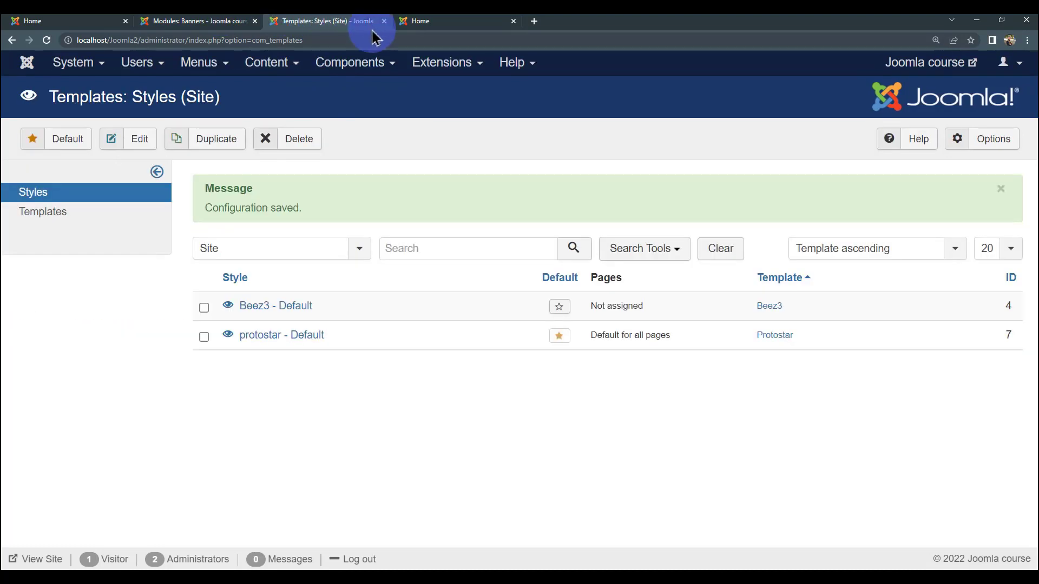
left_click(384, 21)
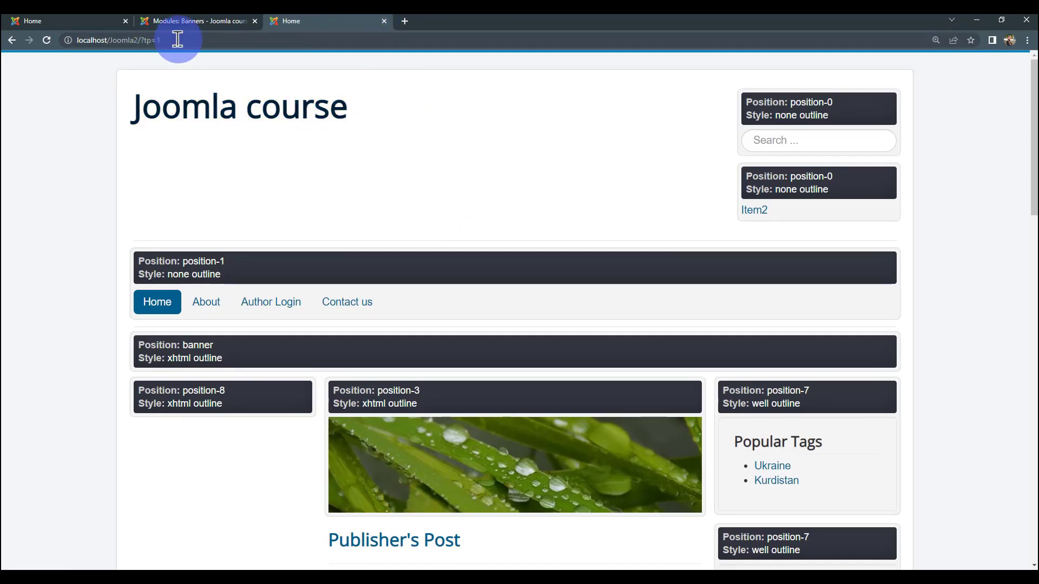
left_click(156, 40)
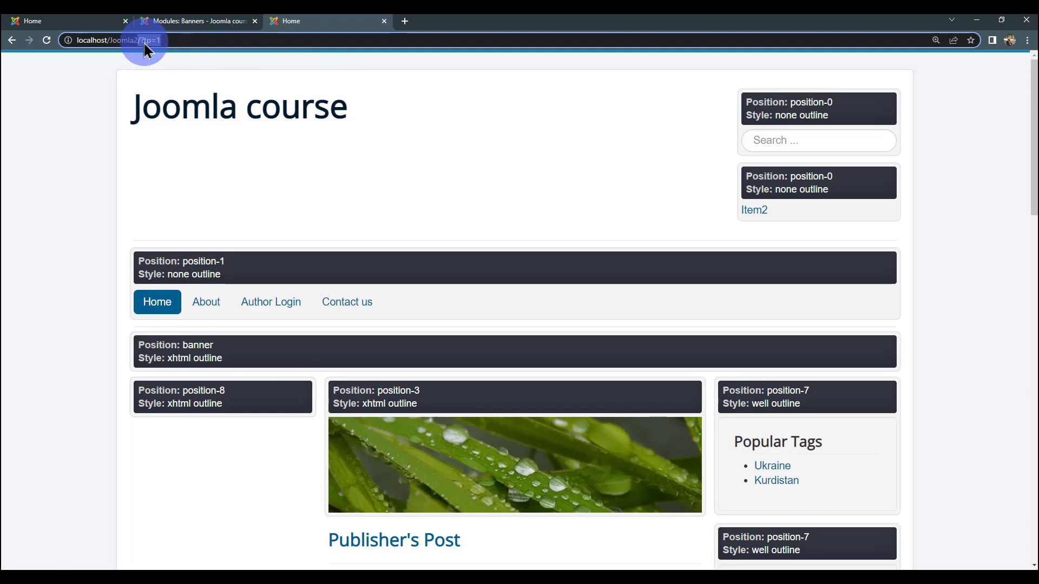
left_click(135, 40)
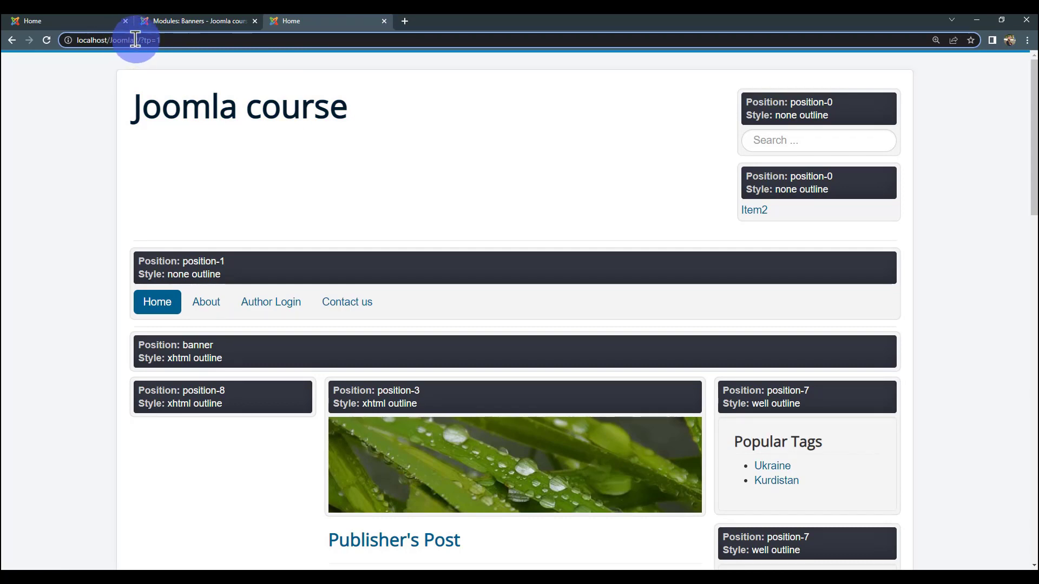
left_click(139, 40)
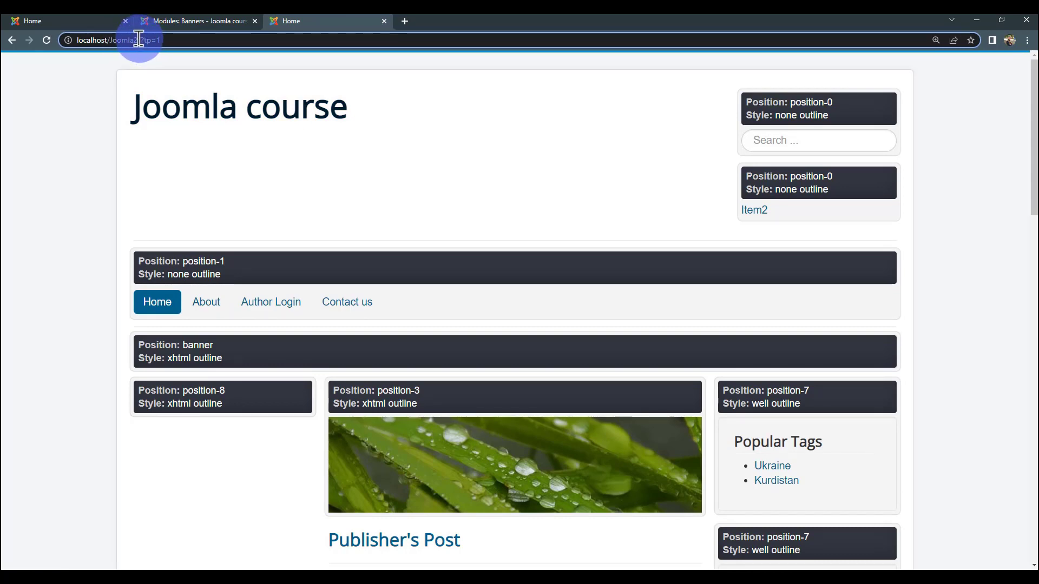
left_click_drag(139, 40, 382, 22)
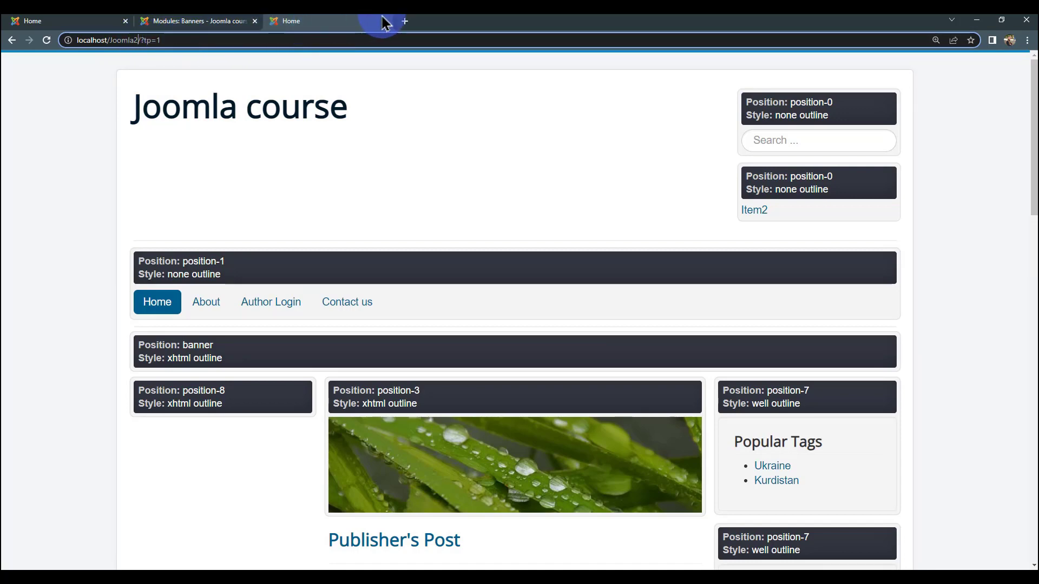
left_click(385, 21)
- Set the Banners module's position to Left [position-8] of the Protostar template
scroll(329, 309, "down", 2)
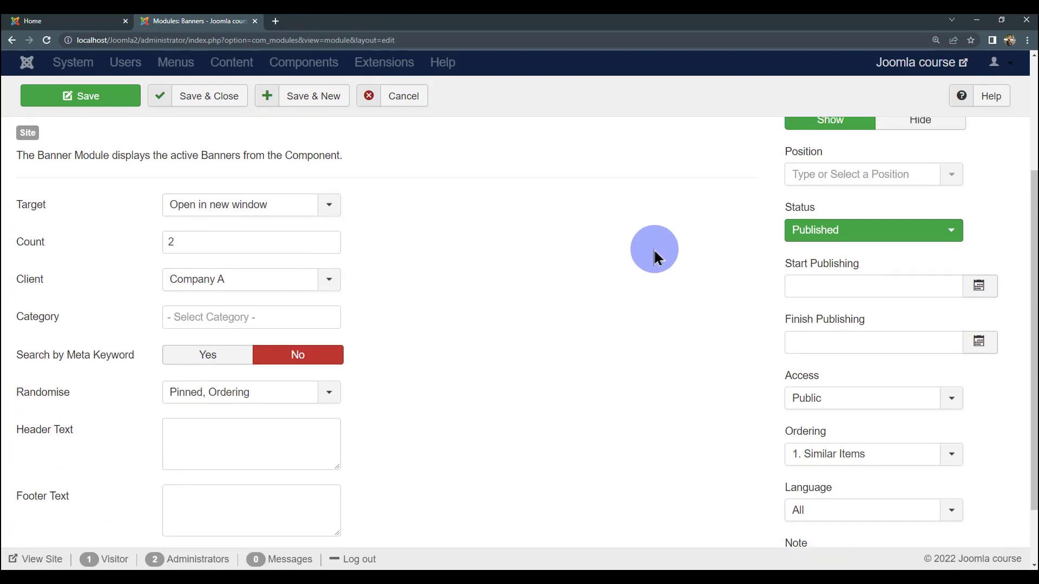
scroll(656, 256, "up", 2)
left_click(855, 285)
scroll(848, 384, "down", 7)
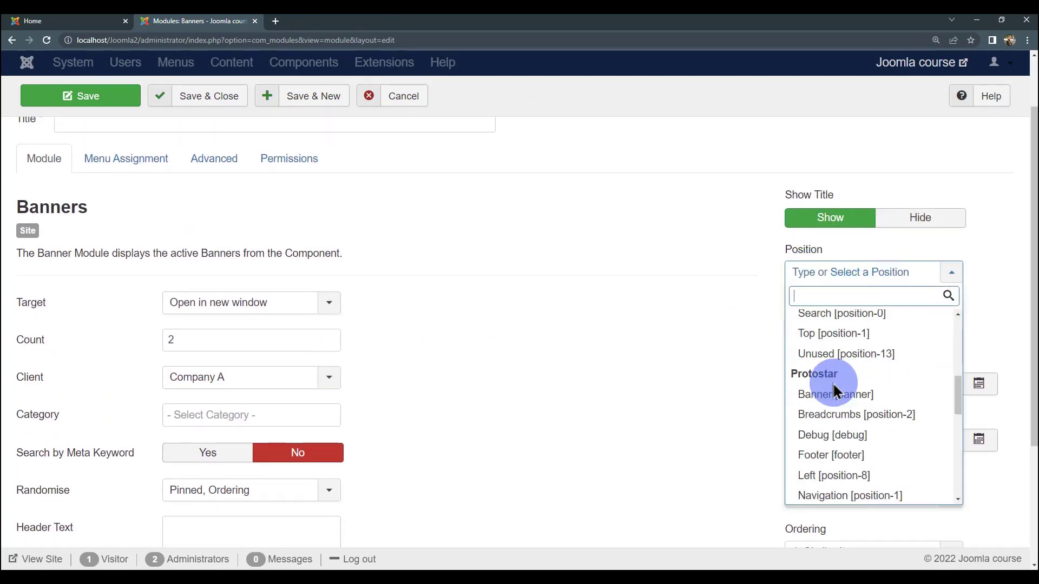
left_click(860, 369)
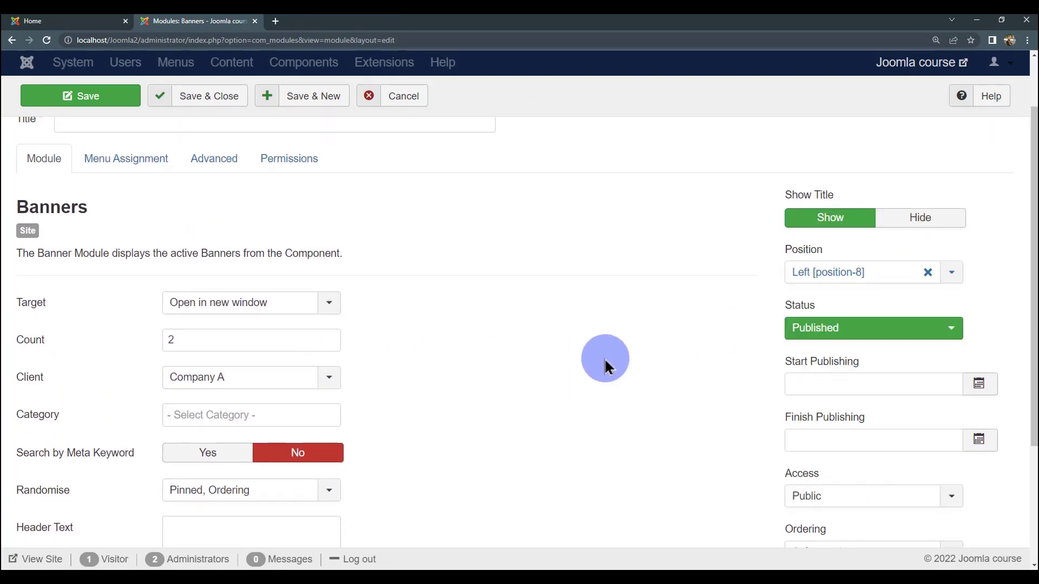
- Title the Banners module Company A and set Show Title to Hide
scroll(598, 359, "down", 3)
scroll(601, 361, "up", 4)
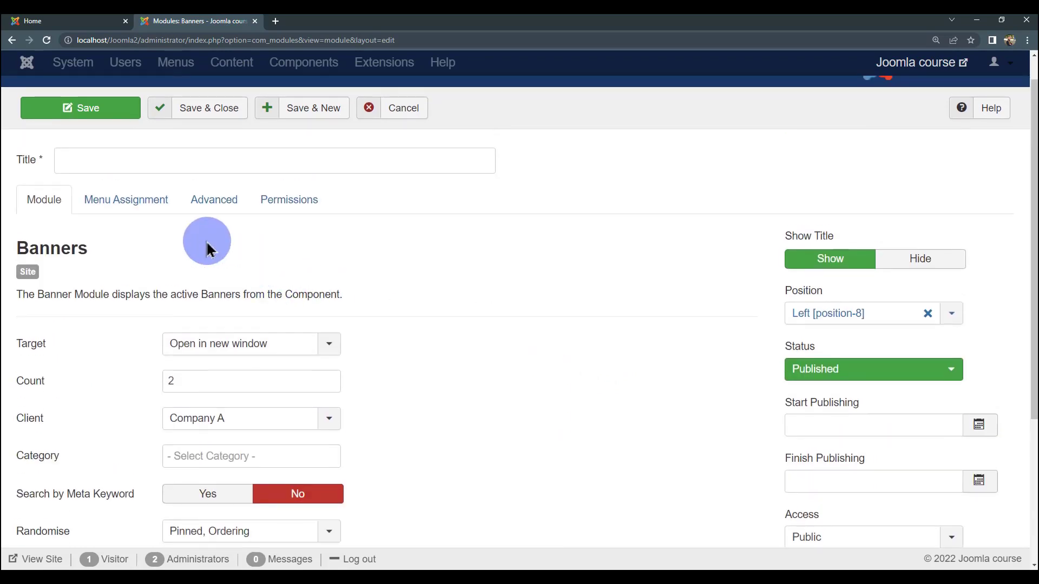
scroll(147, 227, "up", 1)
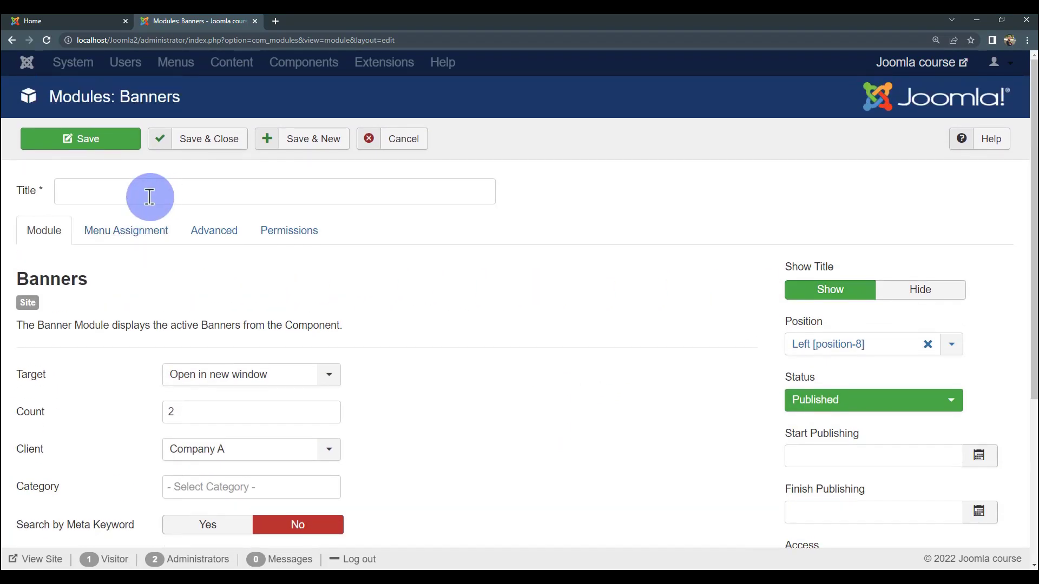
left_click(150, 199)
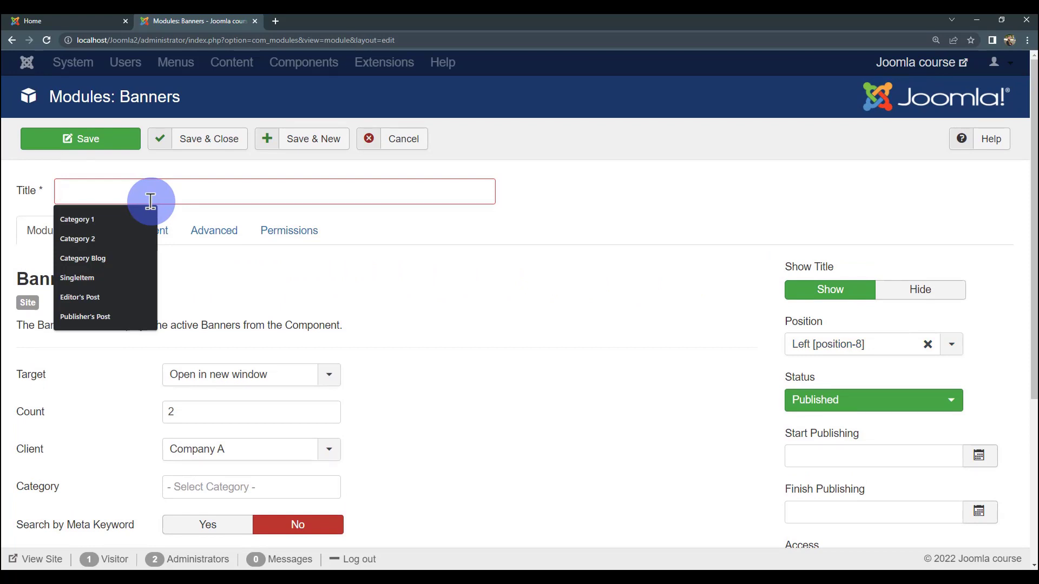
type("Company A")
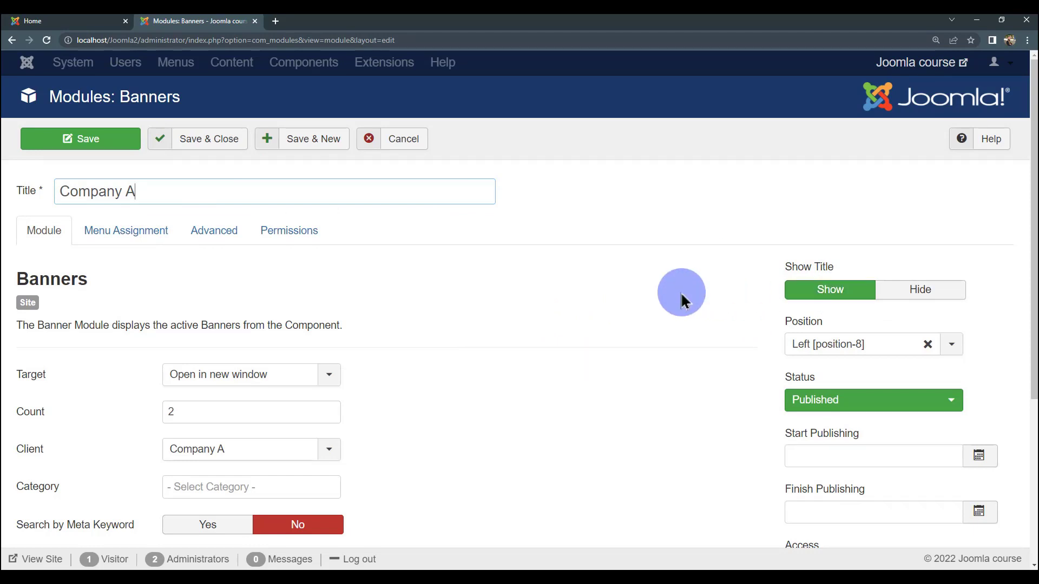
left_click(904, 292)
- Check the remaining settings of the Company A module, and save it while starting a new Banners module
scroll(649, 284, "down", 3)
left_click_drag(1028, 287, 1027, 432)
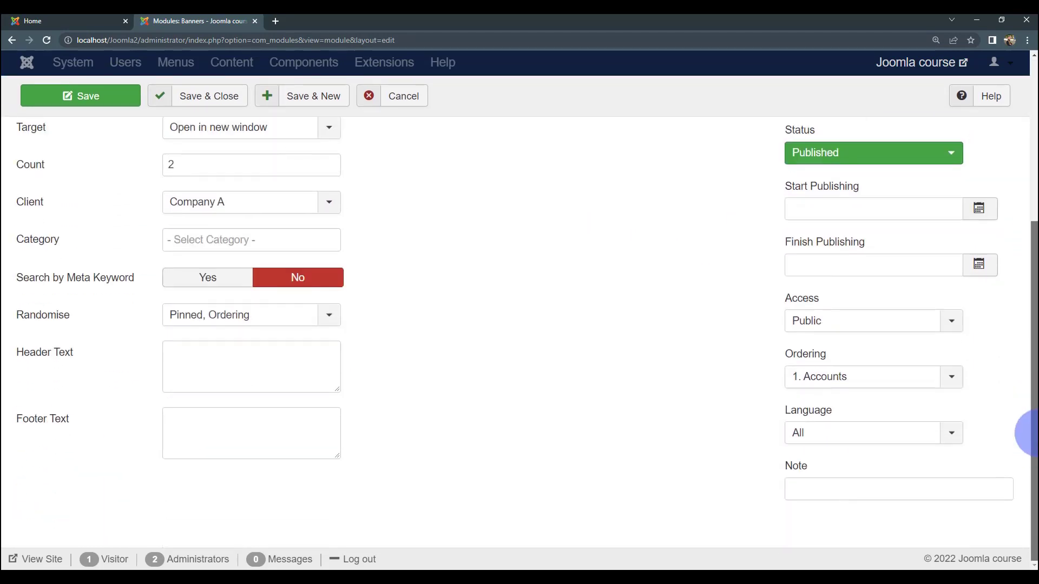
scroll(1020, 197, "up", 3)
scroll(1021, 255, "down", 3)
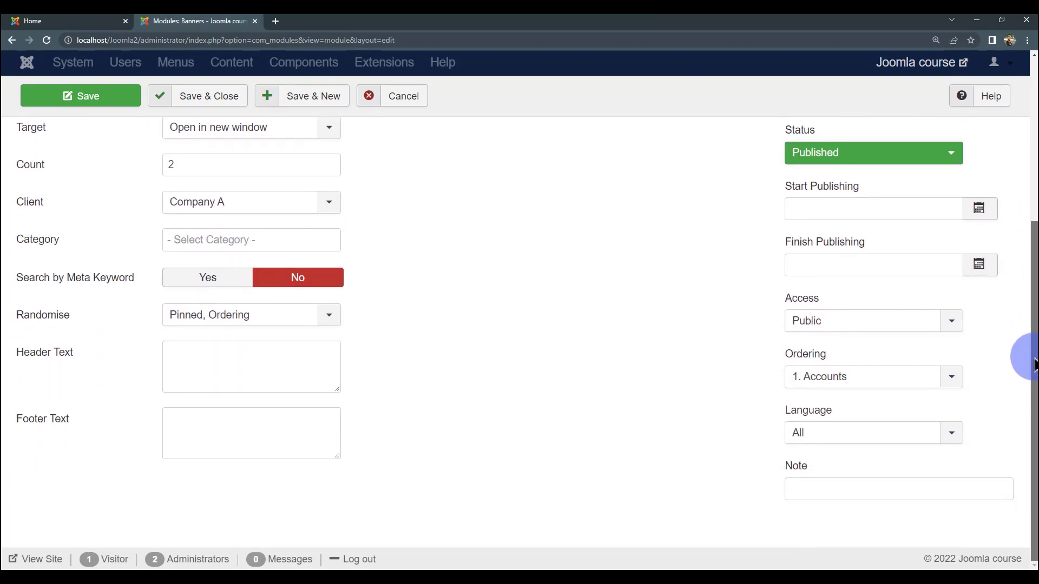
left_click_drag(1033, 364, 1023, 139)
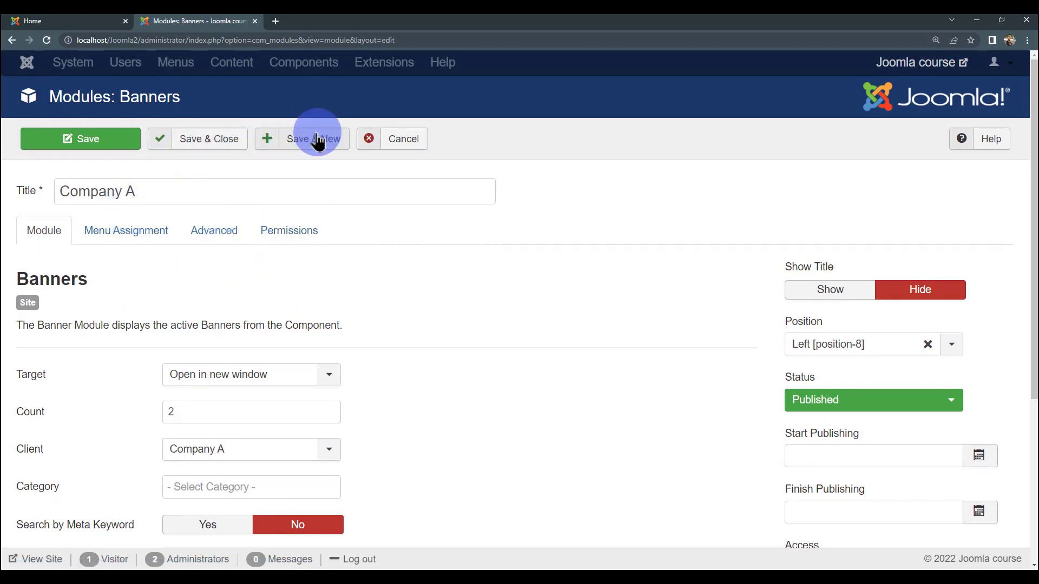
- Title the new Banners module Company B
left_click(222, 246)
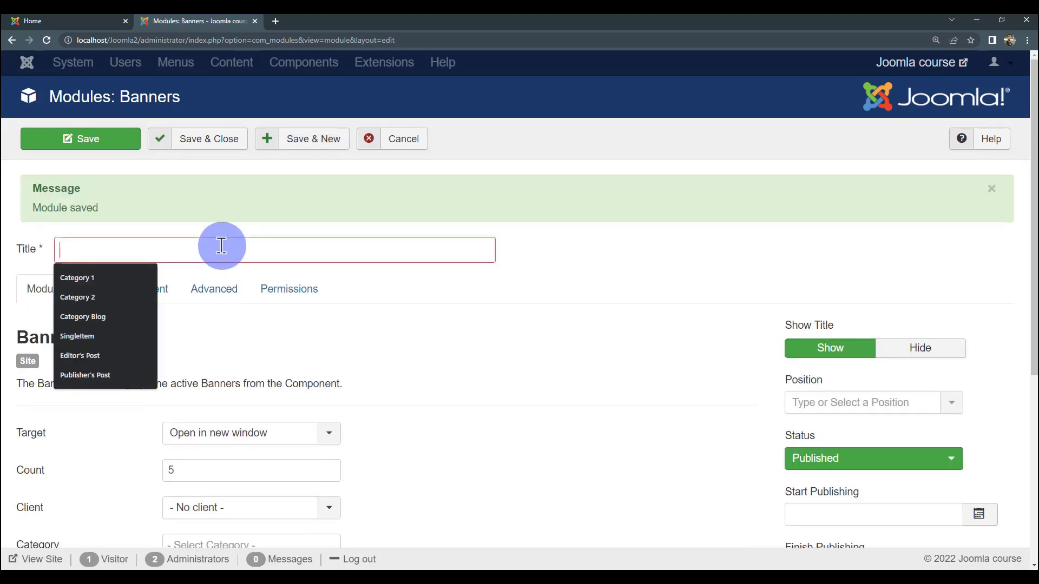
type("Cp")
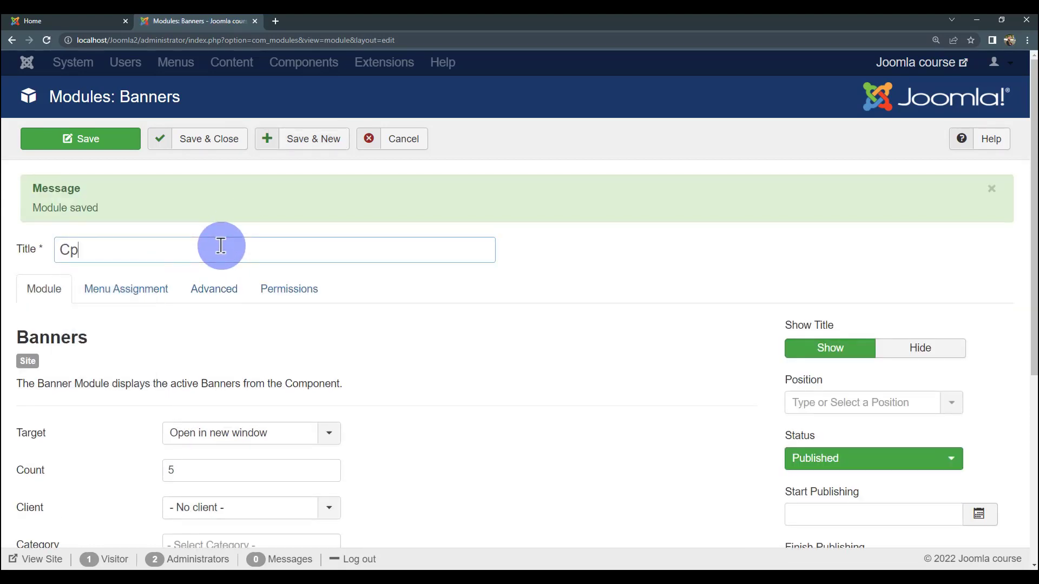
key("BackSpace")
type("o")
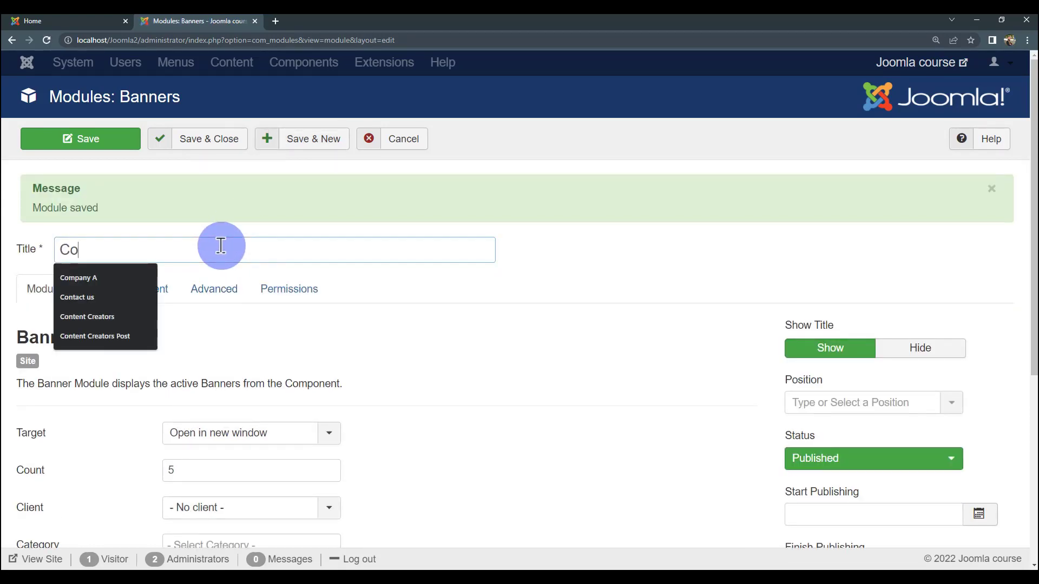
key("Down")
key("Down")
key("Up")
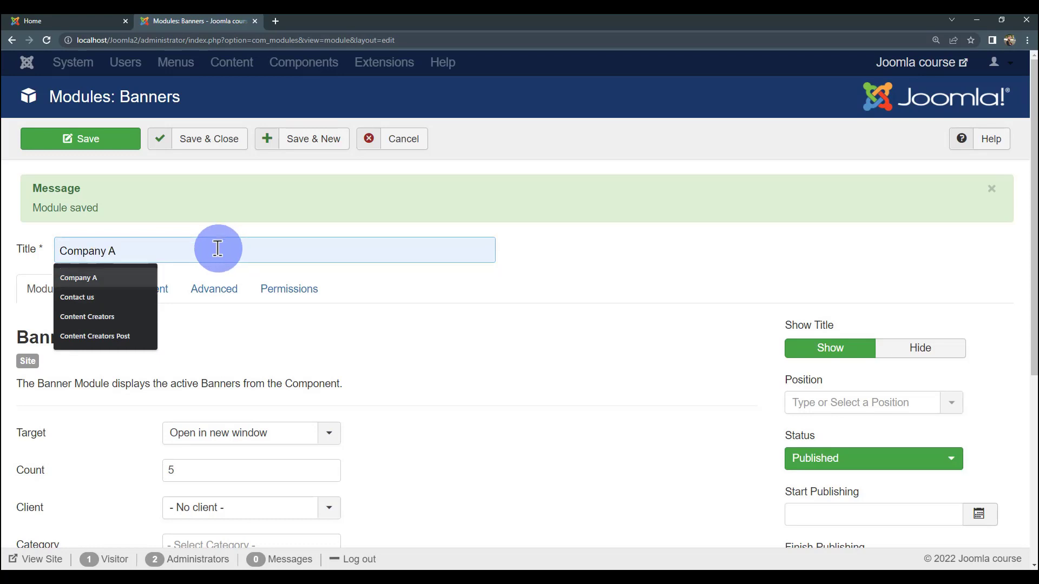
left_click(122, 278)
key("BackSpace")
type("B")
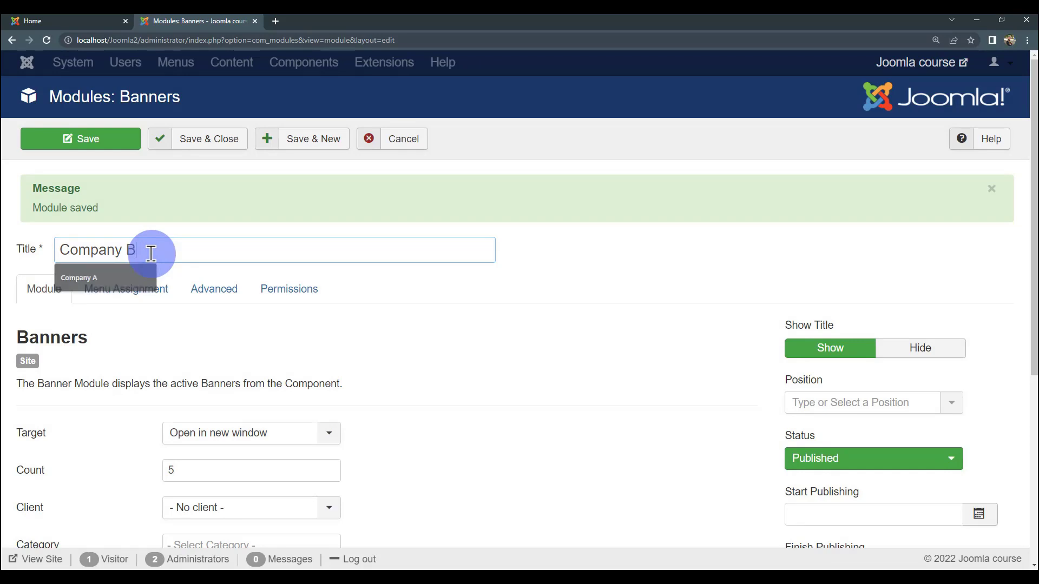
- Set the Company B module's banner count to 2 and its client to Company B
scroll(173, 286, "down", 3)
scroll(218, 316, "down", 2)
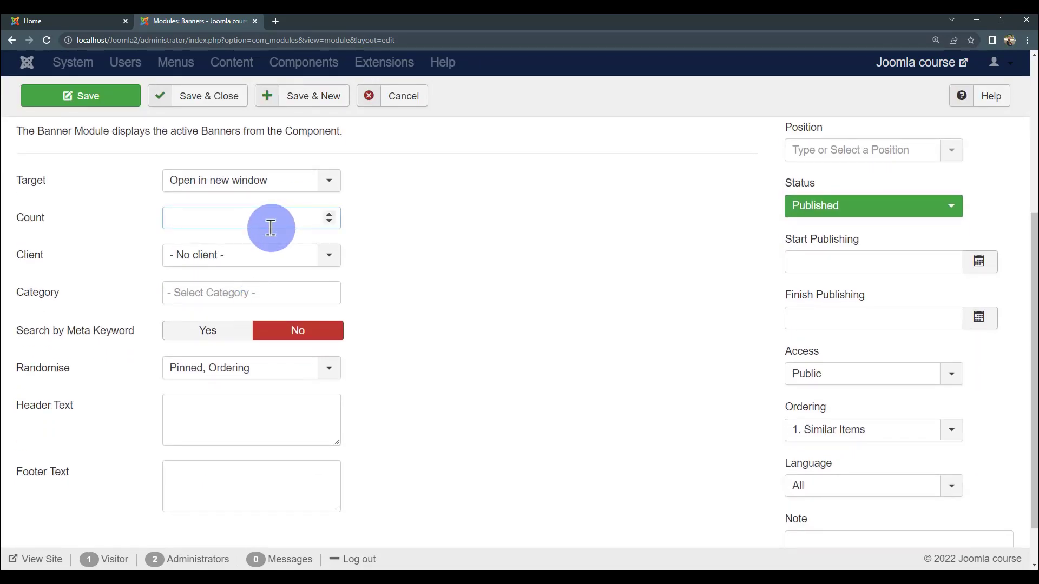
left_click(270, 227)
type("2")
left_click(262, 261)
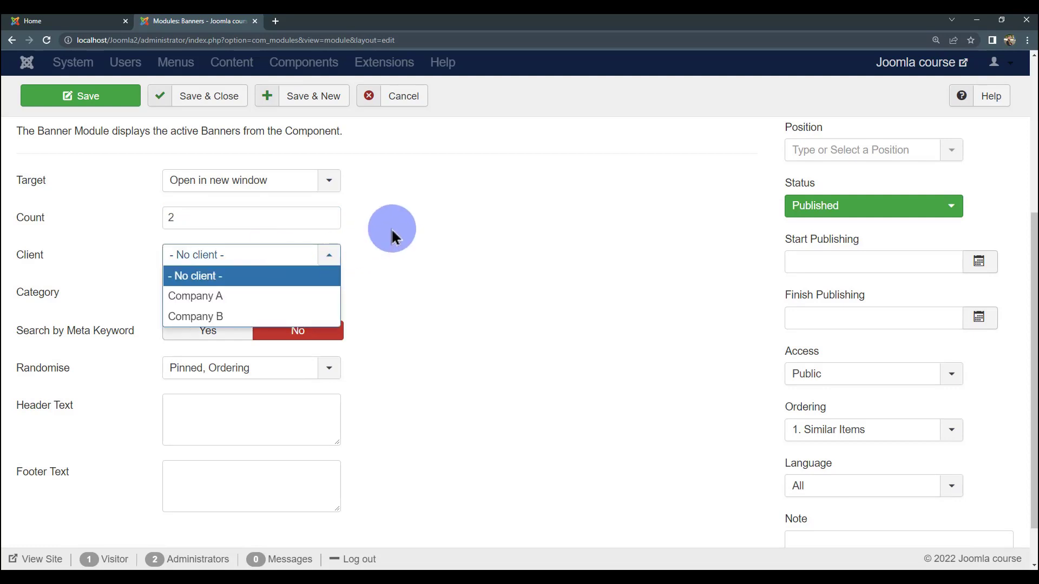
left_click(220, 316)
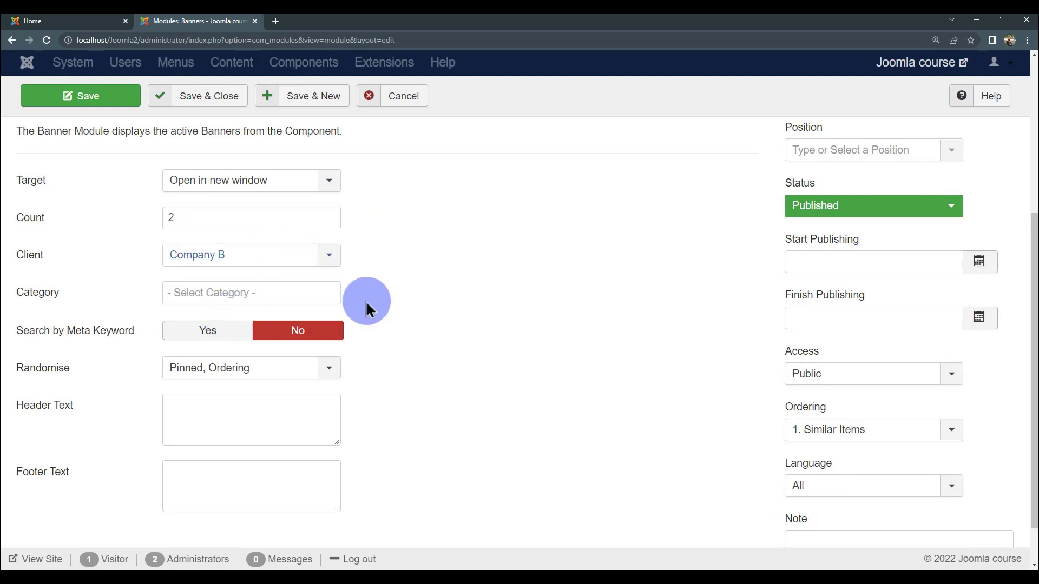
- Keep Randomise at Pinned, Ordering and leave the module's category unselected
scroll(181, 339, "down", 1)
left_click(236, 324)
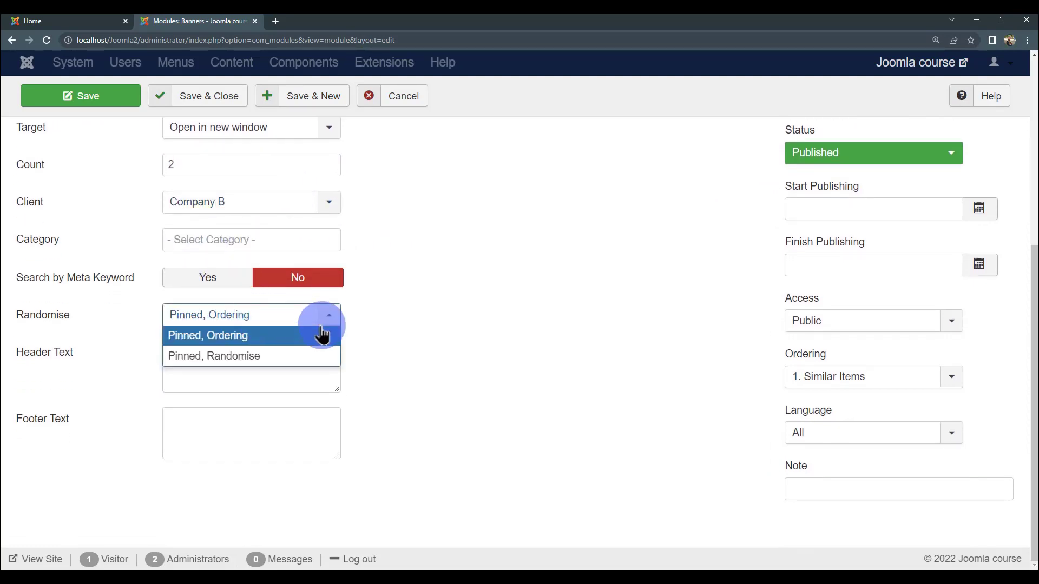
left_click(319, 335)
scroll(236, 398, "up", 2)
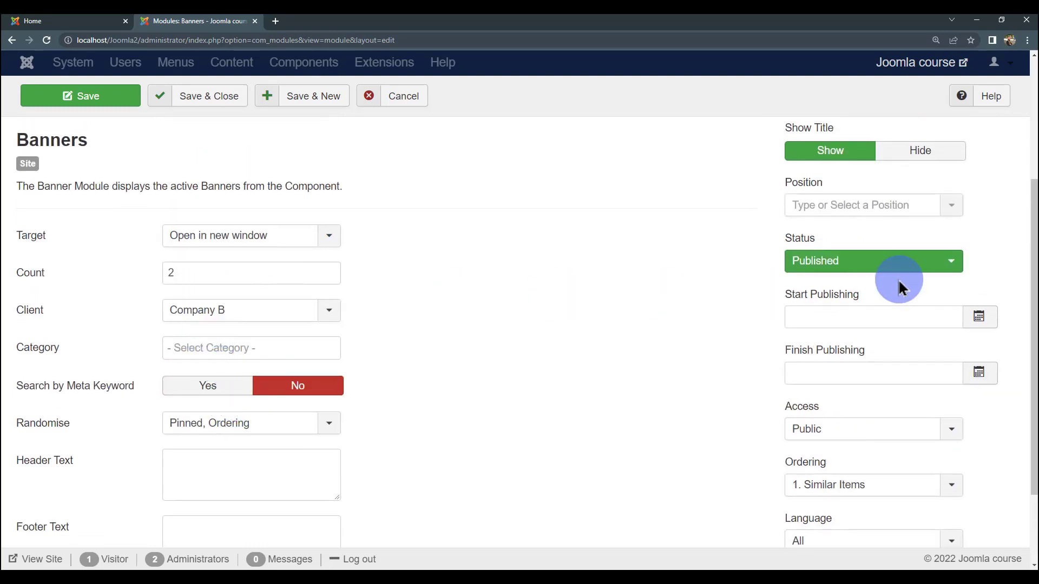
scroll(839, 318, "up", 1)
left_click(255, 421)
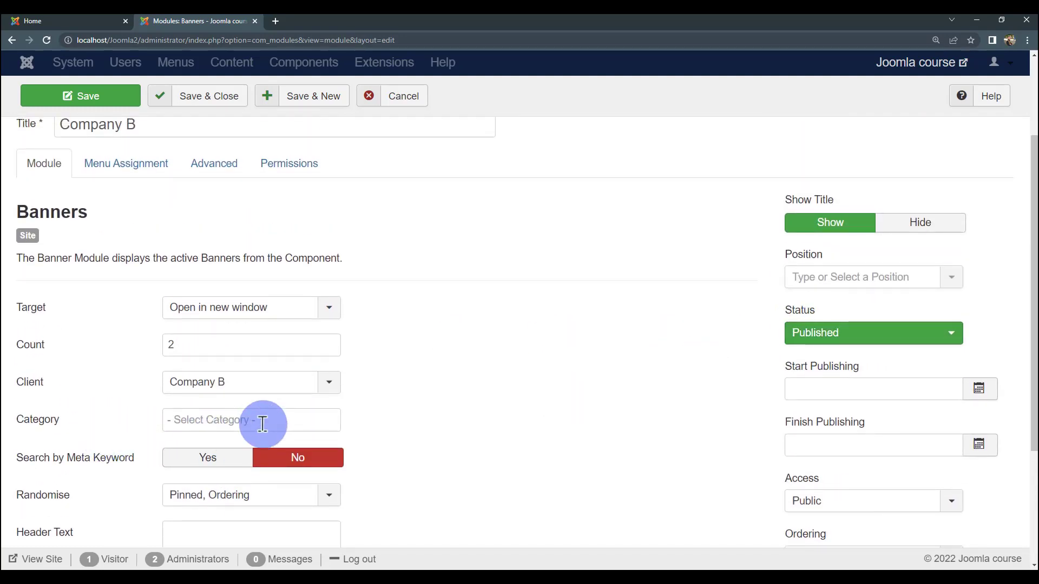
left_click(450, 395)
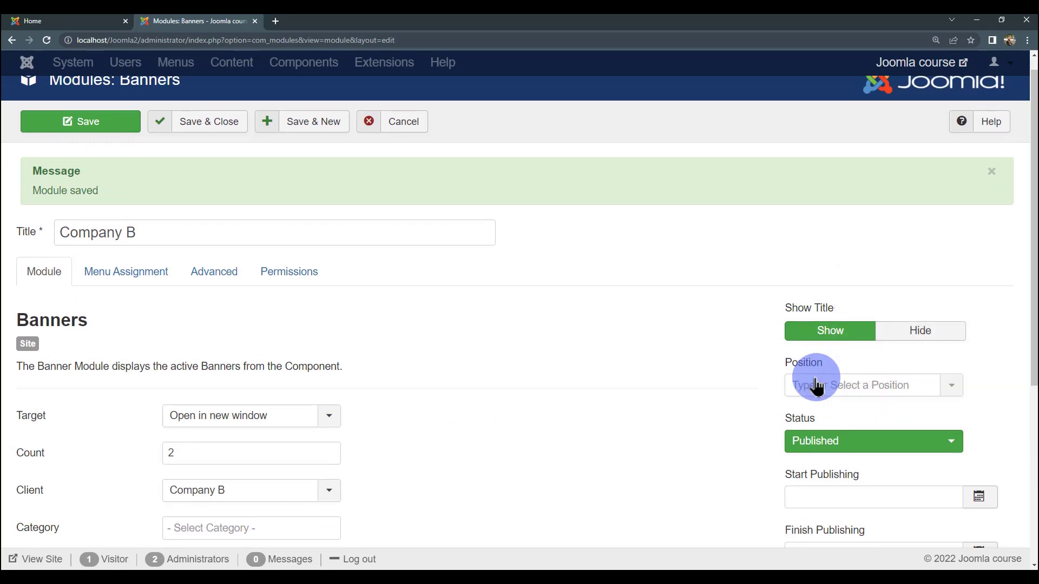
- Set the Company B module's position to Left [position-8] of the Protostar template
left_click(817, 381)
scroll(645, 388, "down", 2)
scroll(803, 390, "down", 1)
scroll(803, 390, "down", 3)
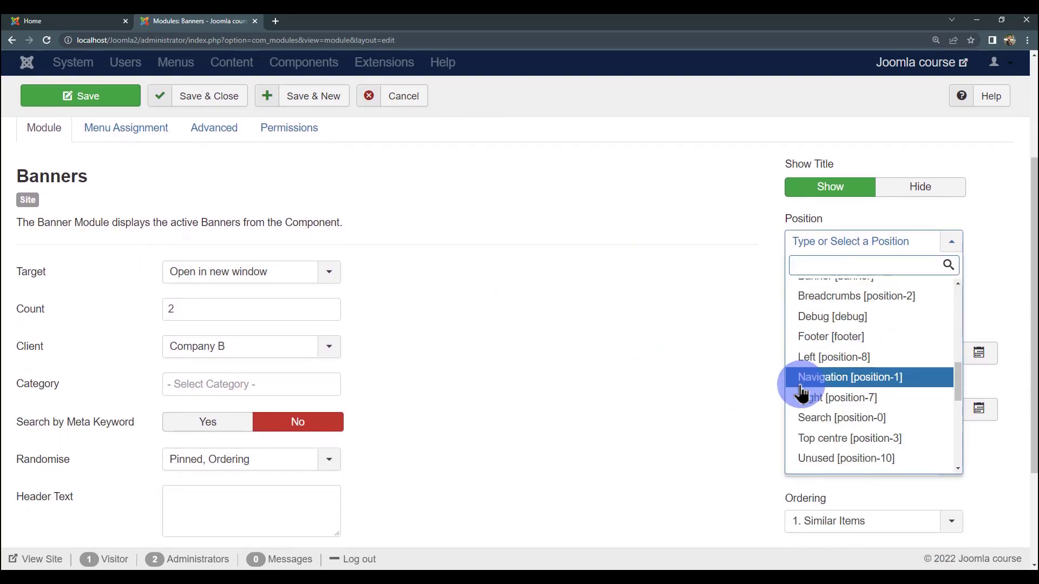
scroll(803, 393, "up", 1)
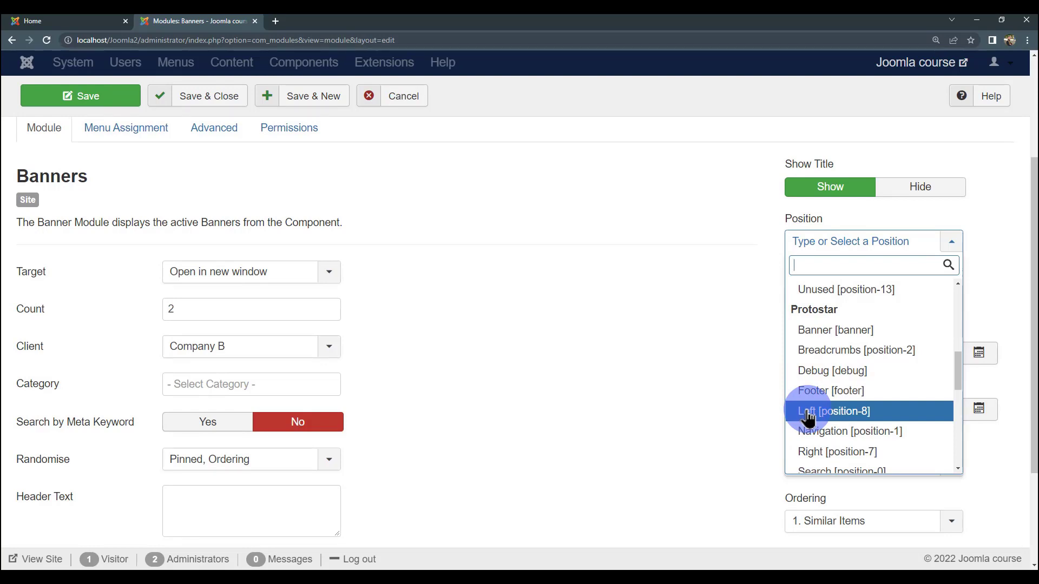
left_click(809, 412)
- Review the Company B module's publishing options, menu assignment and permissions, and save and close it
scroll(747, 378, "down", 1)
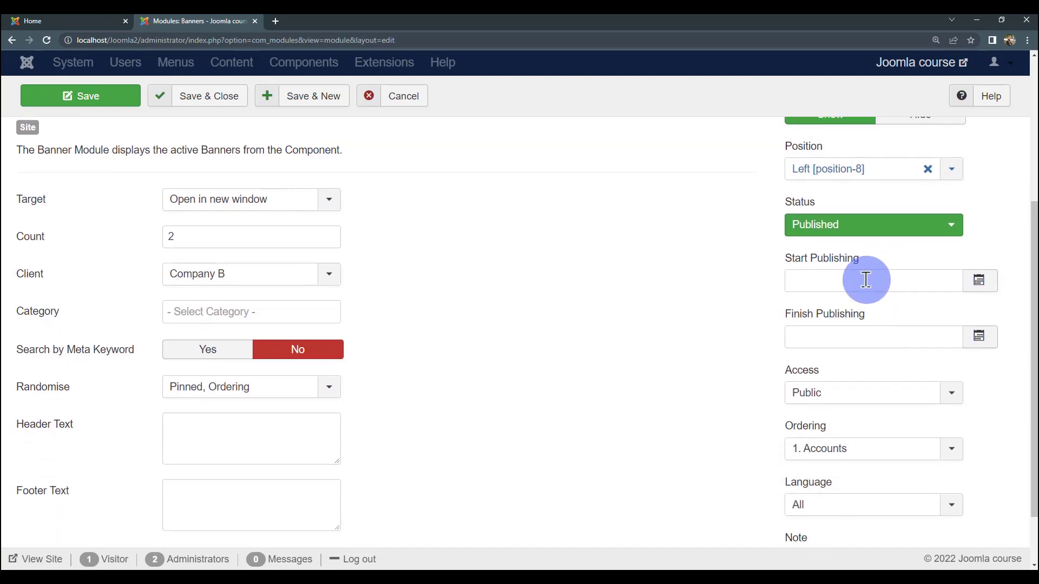
scroll(747, 320, "down", 1)
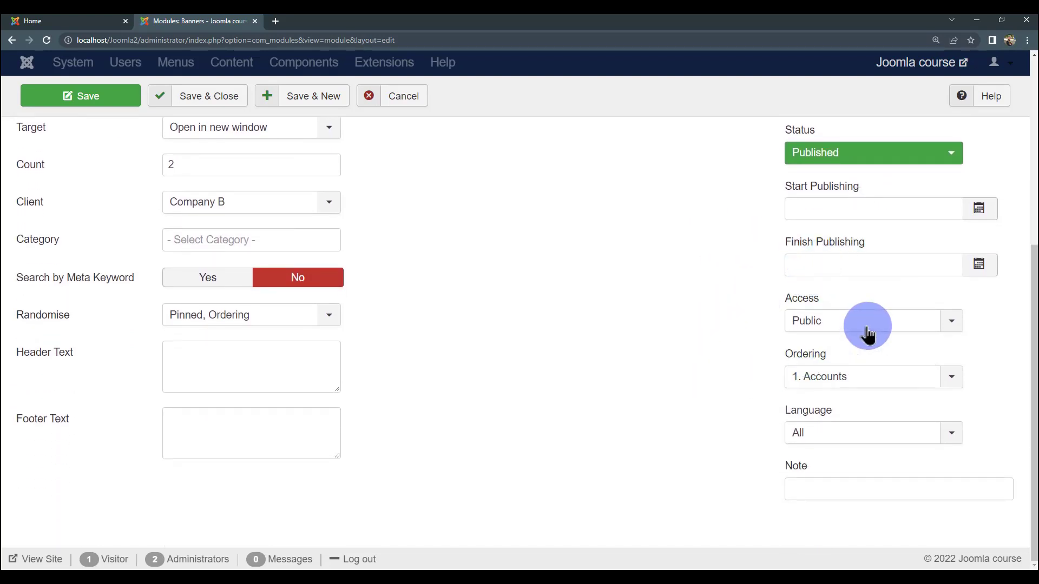
scroll(625, 373, "up", 1)
scroll(625, 374, "down", 1)
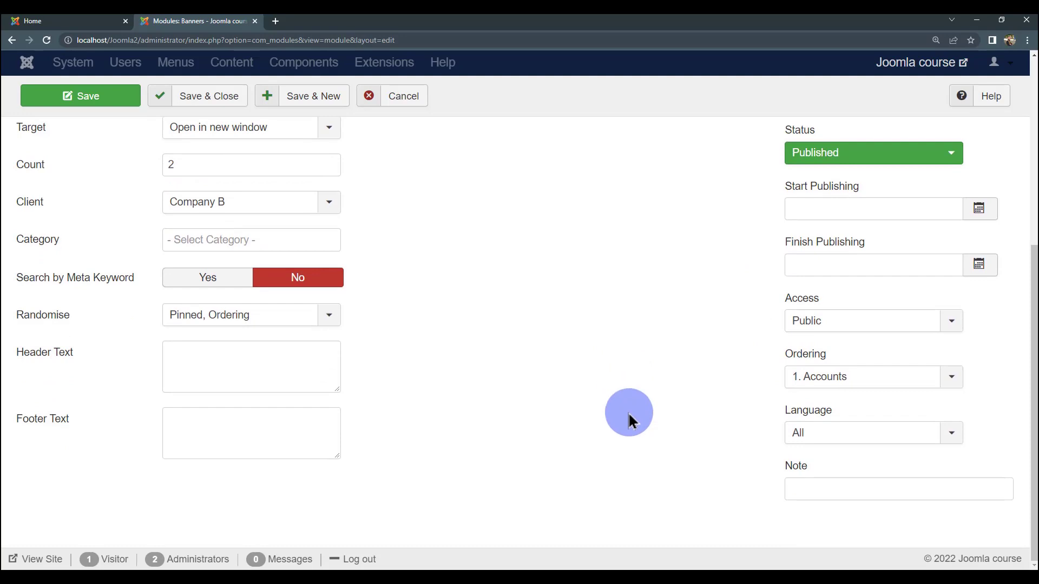
scroll(630, 416, "up", 4)
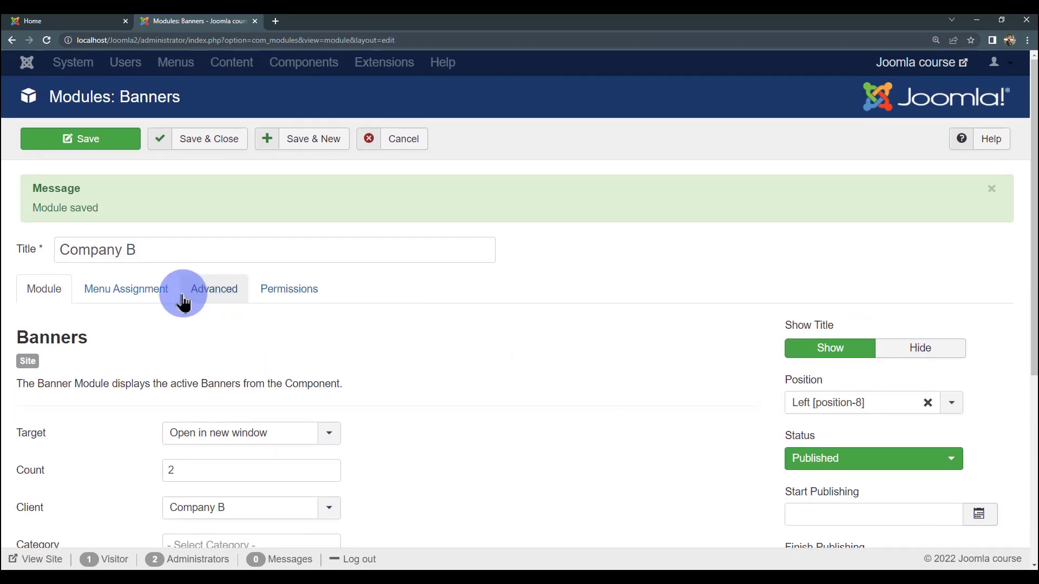
scroll(652, 371, "down", 1)
left_click(155, 217)
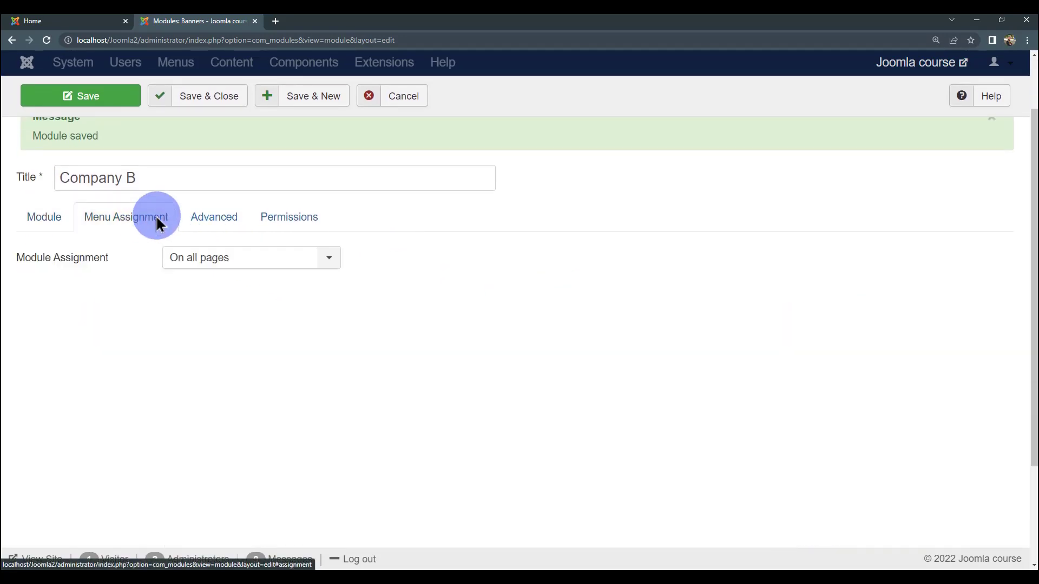
left_click(41, 219)
left_click(271, 256)
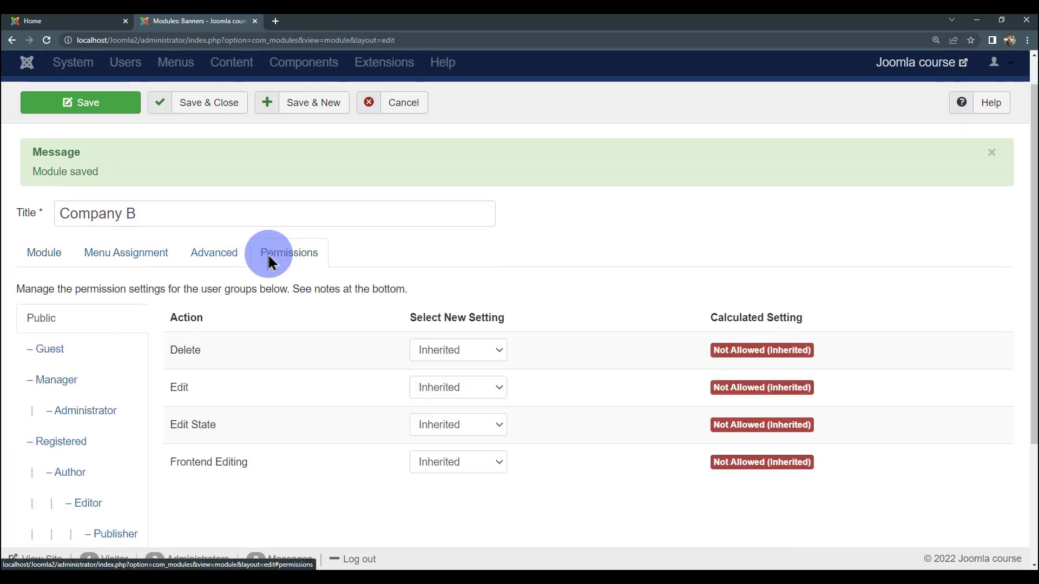
left_click(54, 255)
scroll(217, 216, "up", 1)
left_click(211, 142)
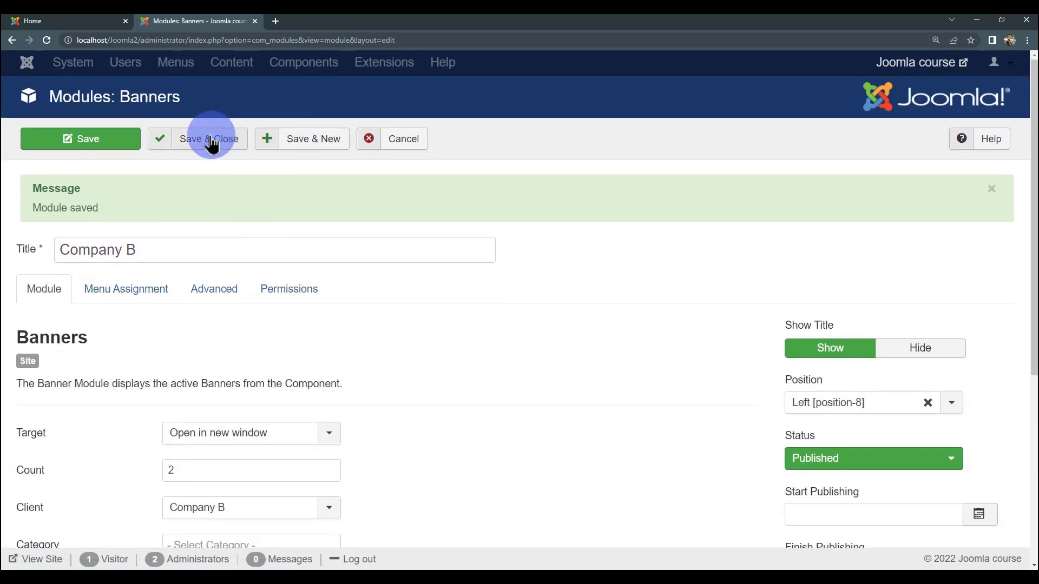
- Switch to the site's home page and reload it to load the new banner modules
left_click(48, 21)
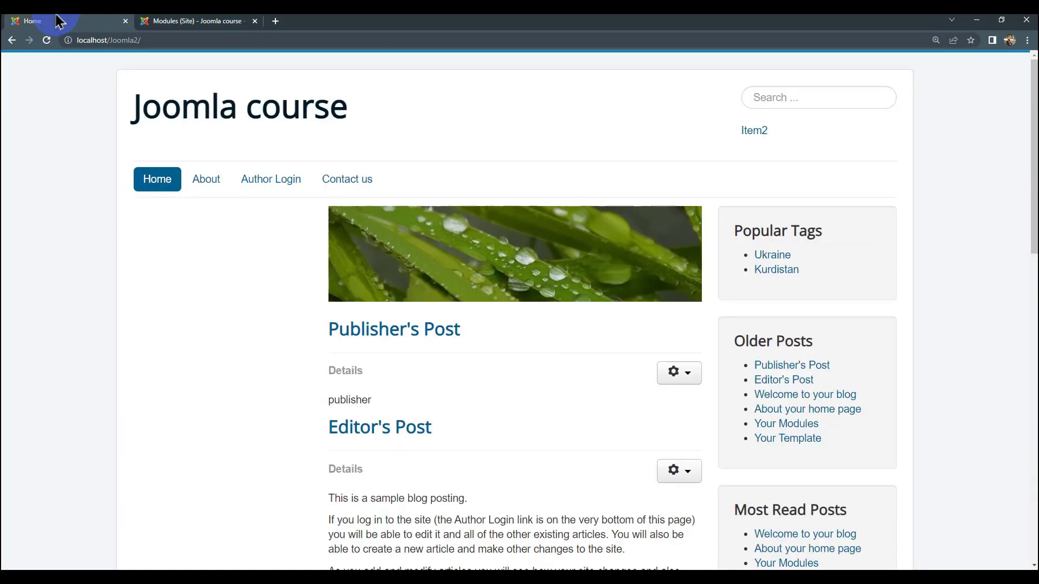
left_click(46, 40)
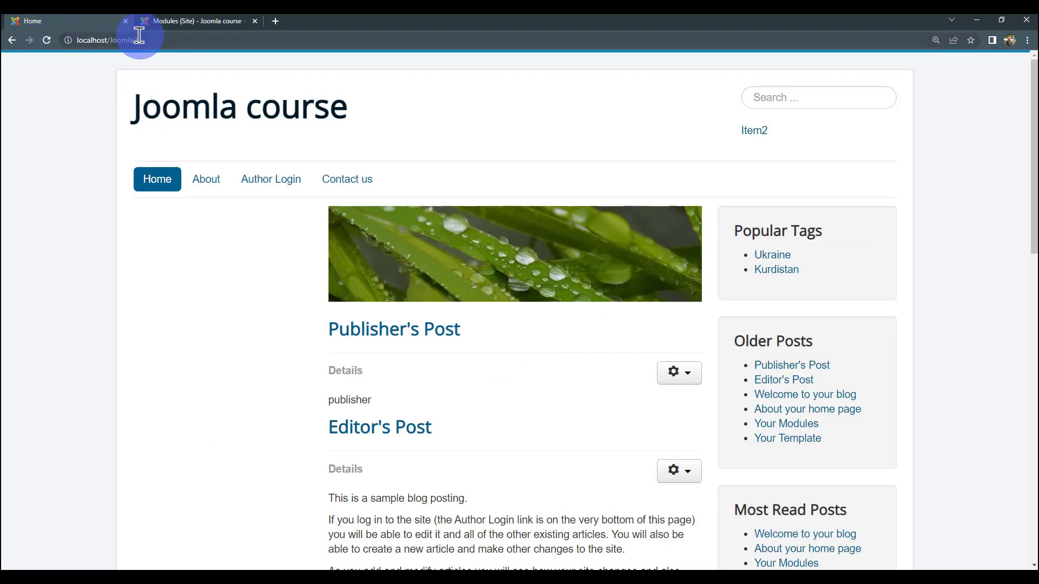
left_click(48, 46)
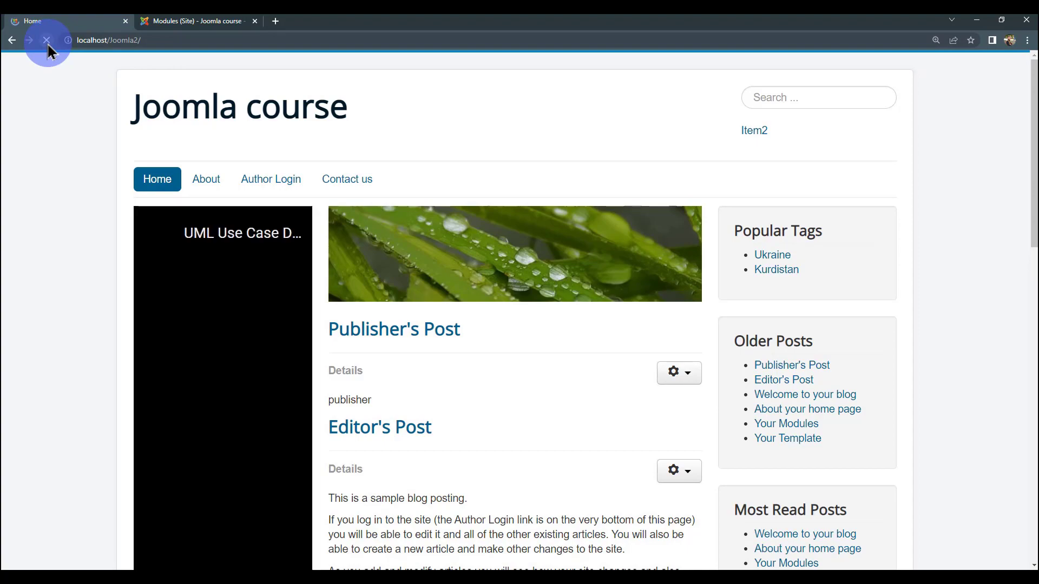
- Examine the Company A and Company B banners on the home page at 100% zoom
scroll(174, 271, "down", 6)
scroll(176, 280, "down", 3)
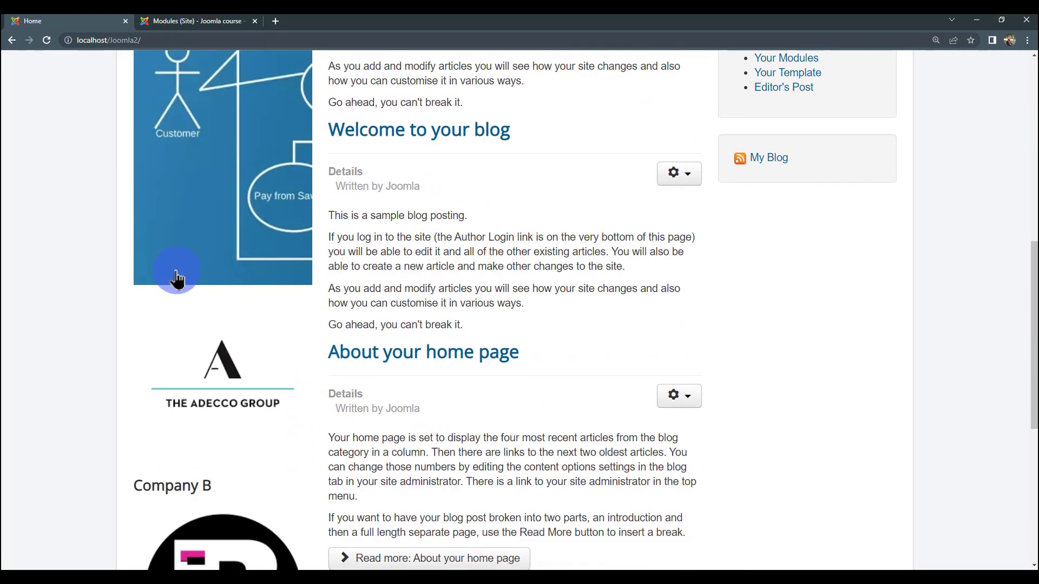
key("ctrl+minus")
key("ctrl+minus")
scroll(177, 276, "up", 5)
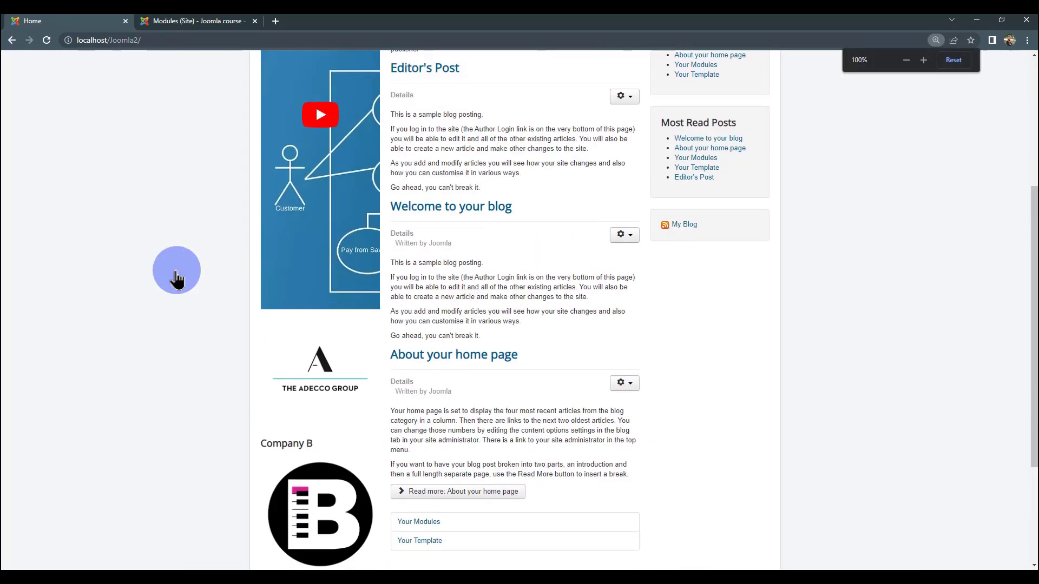
scroll(248, 216, "down", 5)
scroll(327, 293, "down", 2)
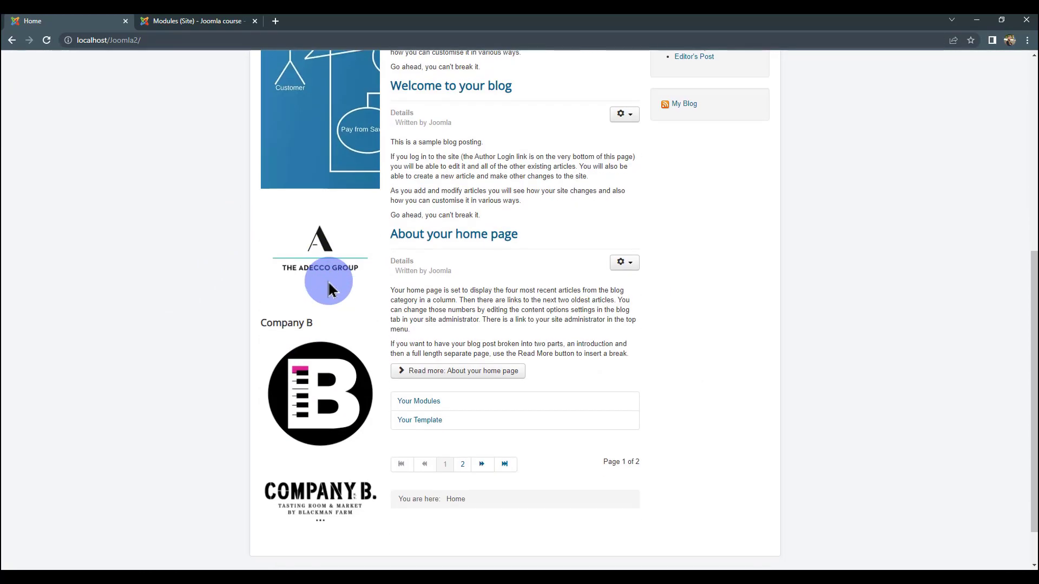
scroll(306, 284, "up", 4)
scroll(303, 279, "up", 2)
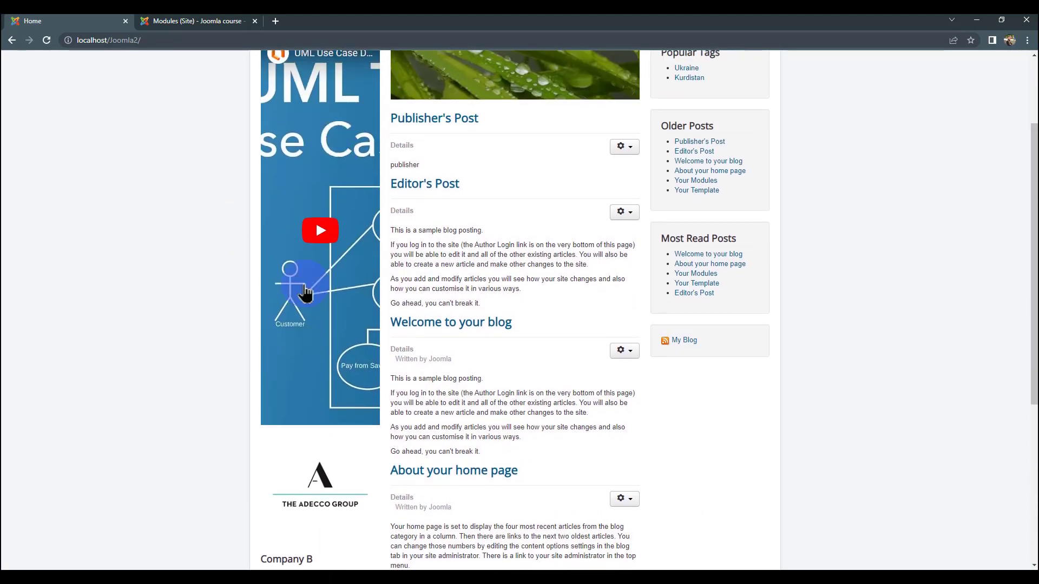
scroll(297, 274, "down", 5)
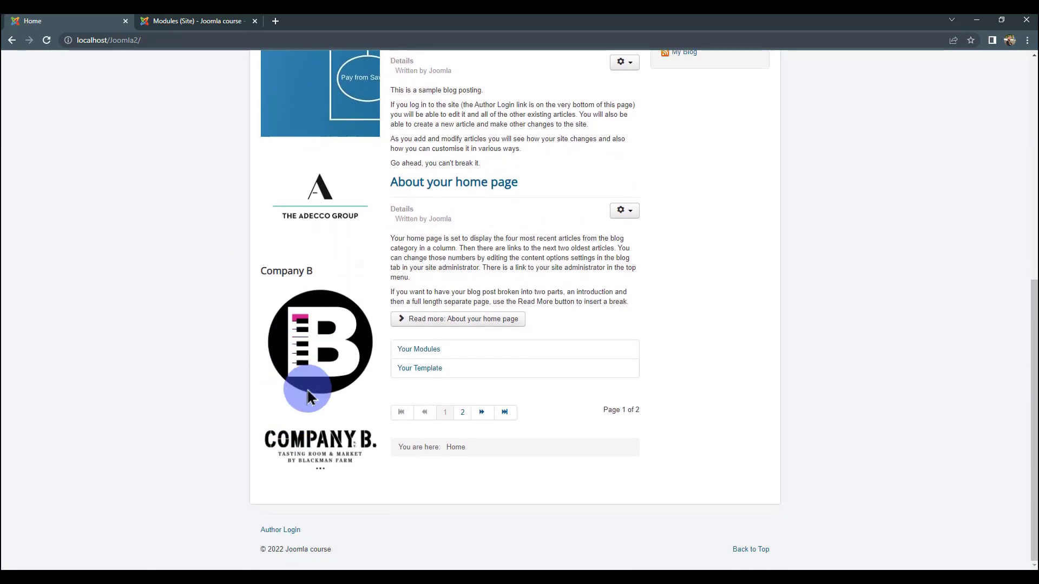
scroll(306, 388, "up", 8)
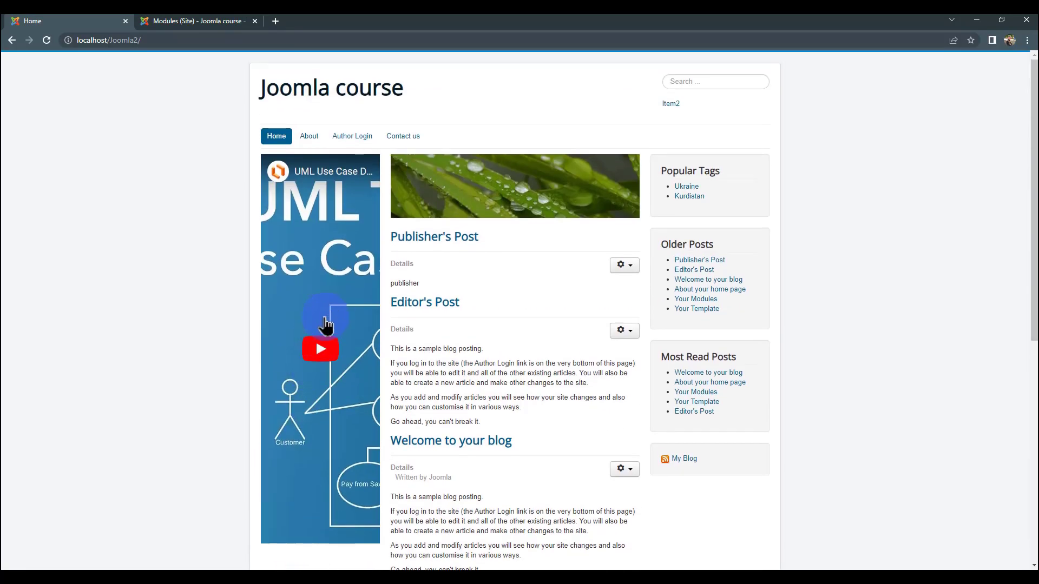
- Play and pause the UML Use Case video banner, and look over the company banners below it
left_click(321, 349)
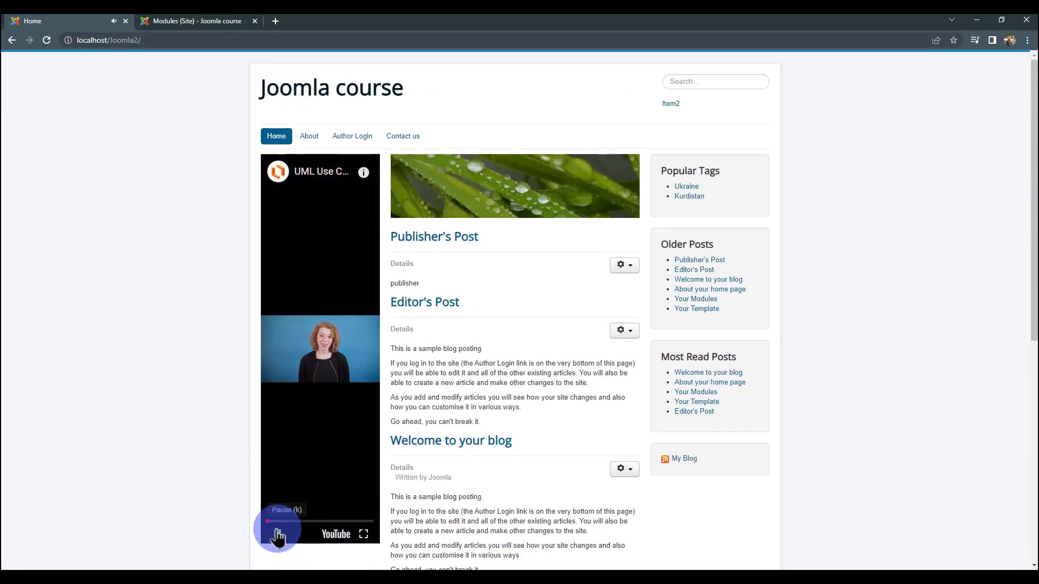
left_click(277, 536)
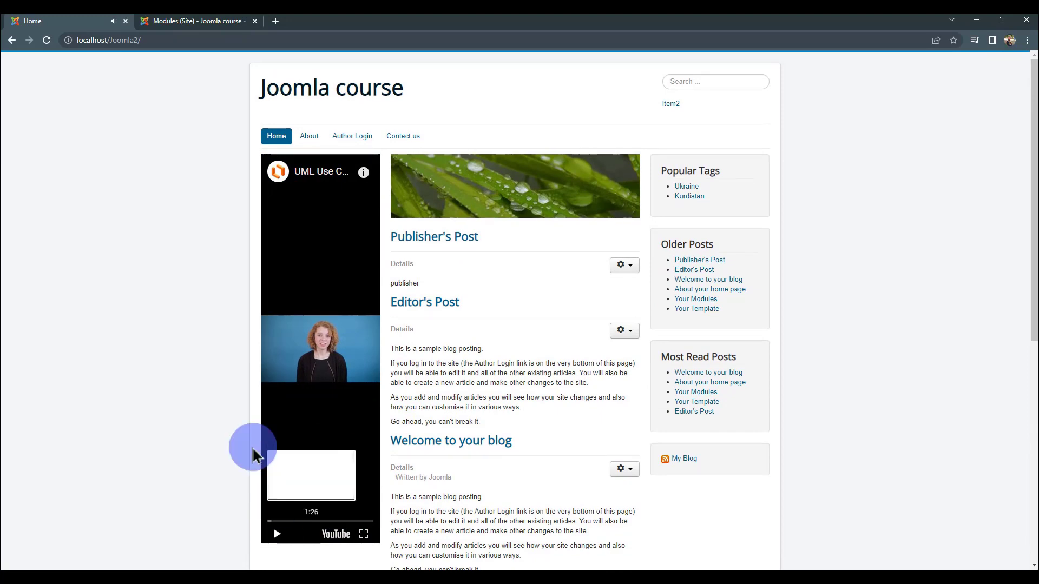
scroll(255, 448, "down", 3)
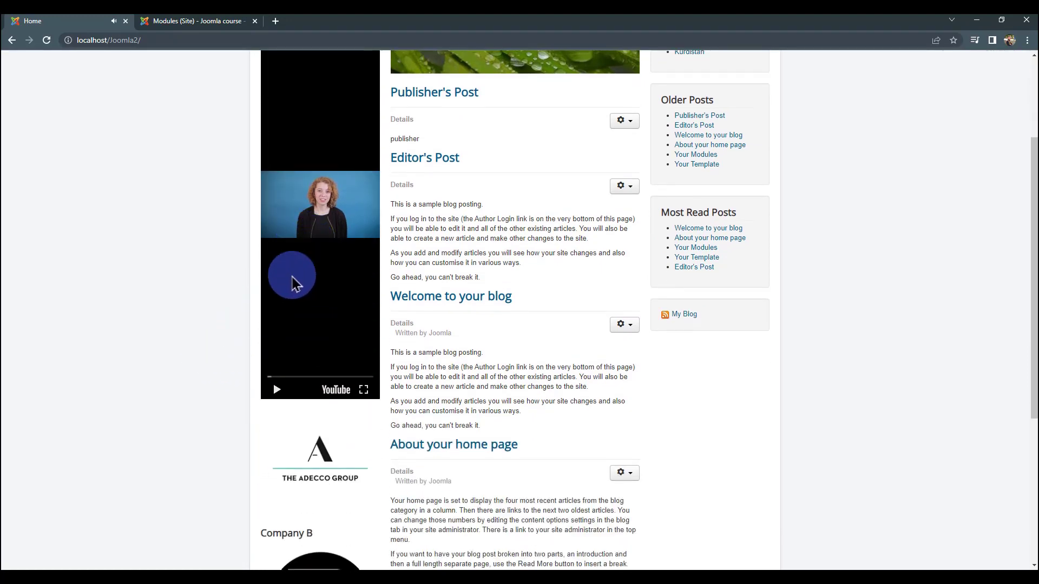
scroll(297, 243, "up", 2)
scroll(295, 295, "down", 1)
scroll(286, 335, "up", 2)
scroll(292, 342, "down", 8)
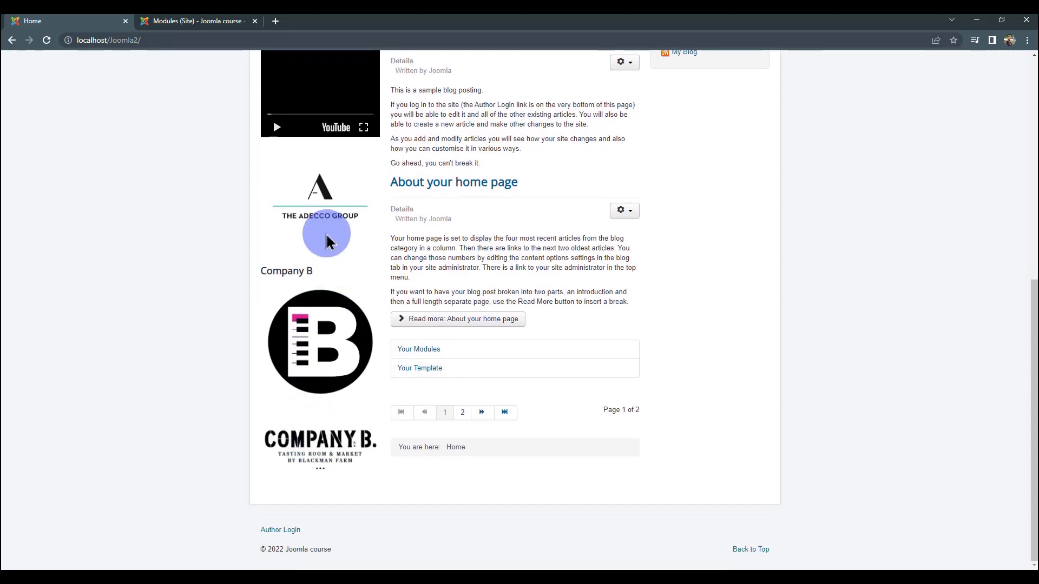
left_click_drag(332, 359, 216, 341)
scroll(301, 352, "up", 8)
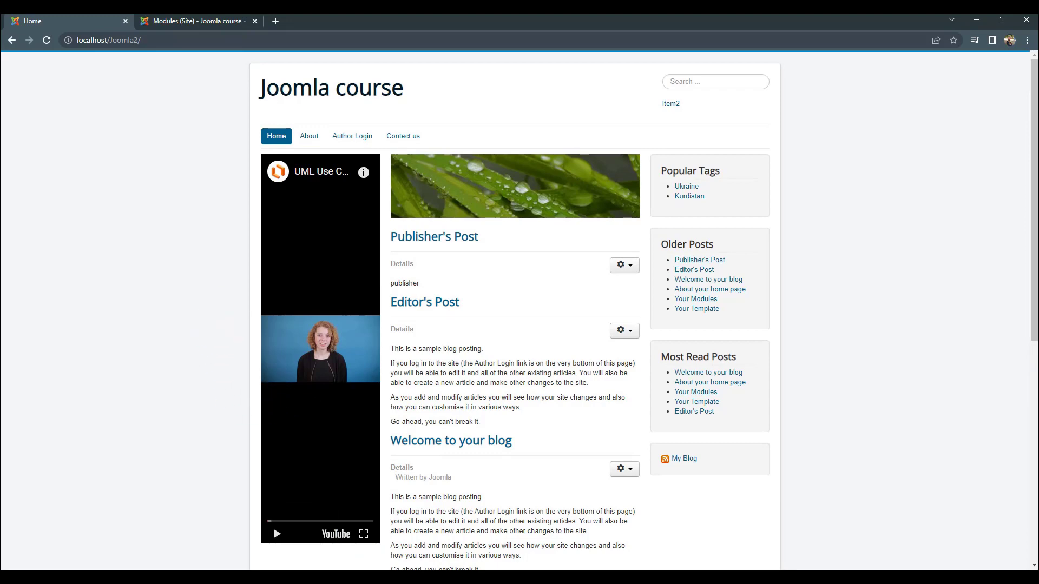
- Examine how the UML Use Case video banner, the Company A banner and the Company B banners are arranged on the home page
left_click_drag(278, 406, 173, 270)
scroll(273, 413, "down", 6)
scroll(274, 406, "up", 7)
scroll(225, 348, "down", 7)
scroll(225, 348, "up", 5)
scroll(316, 189, "up", 1)
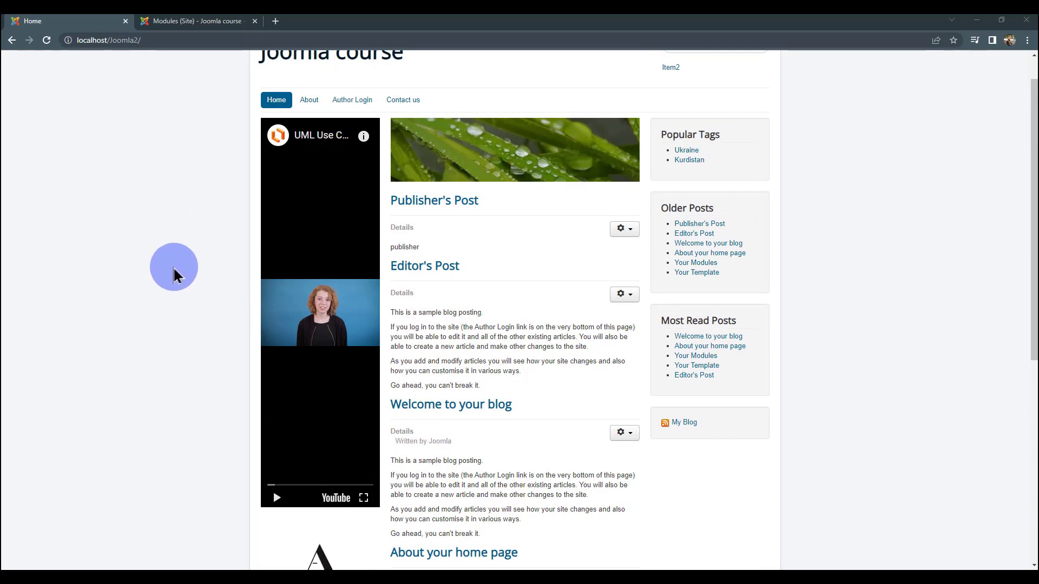
scroll(173, 272, "down", 1)
scroll(173, 272, "up", 1)
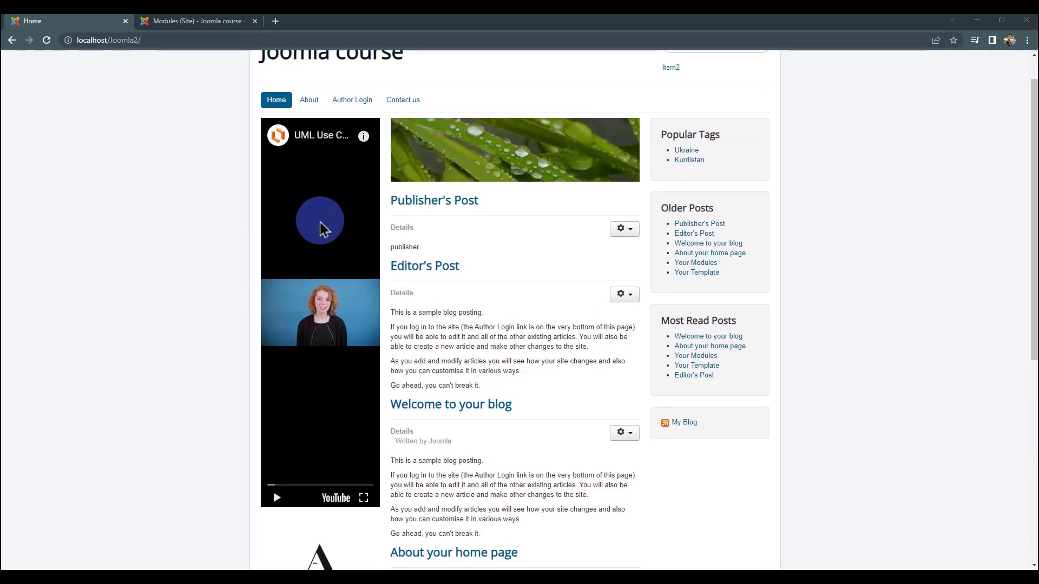
scroll(173, 336, "up", 1)
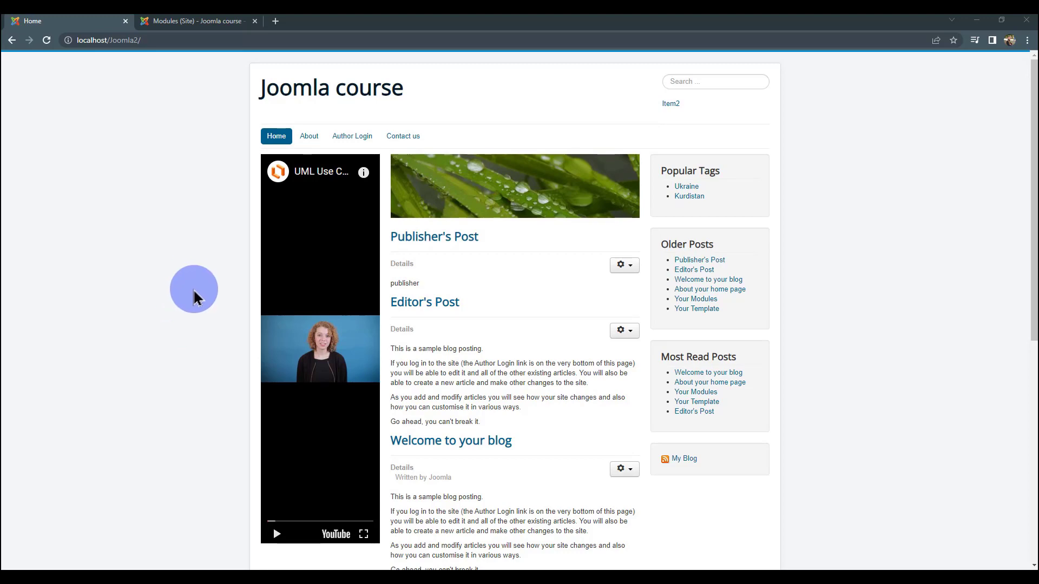
scroll(195, 290, "down", 4)
scroll(195, 292, "up", 3)
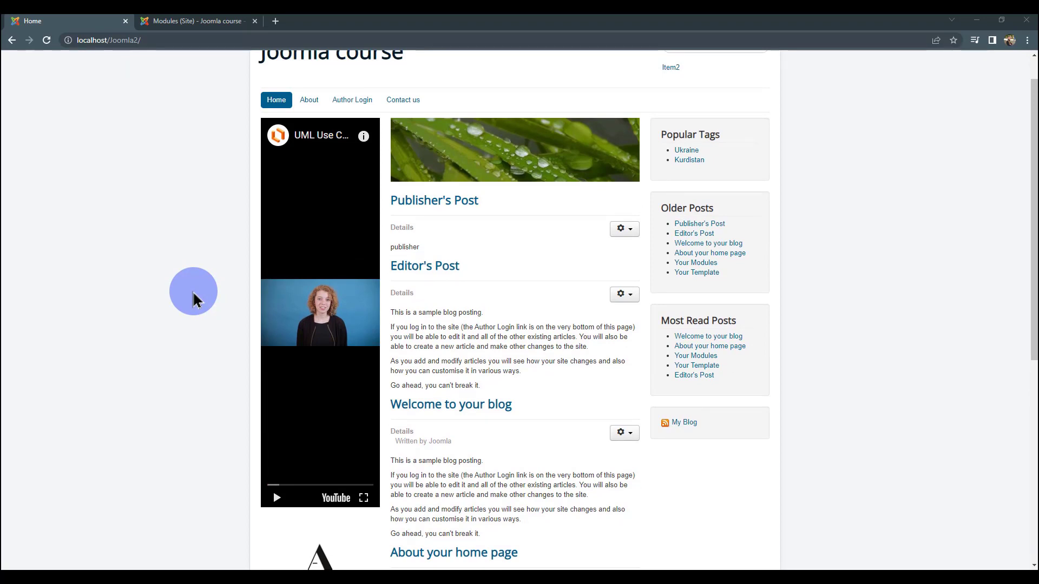
scroll(193, 298, "down", 5)
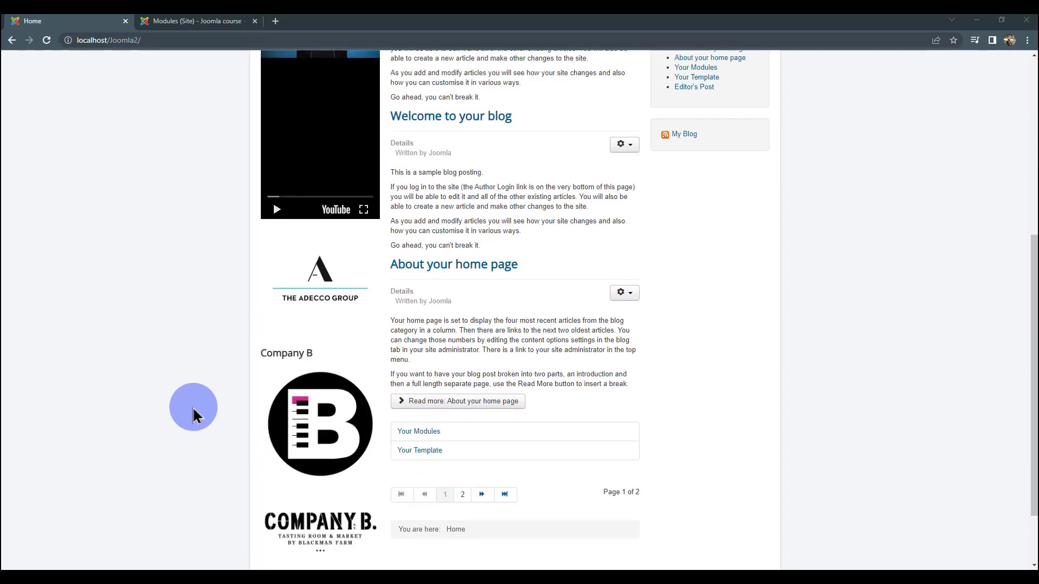
scroll(201, 427, "down", 1)
scroll(227, 416, "up", 1)
scroll(242, 397, "down", 2)
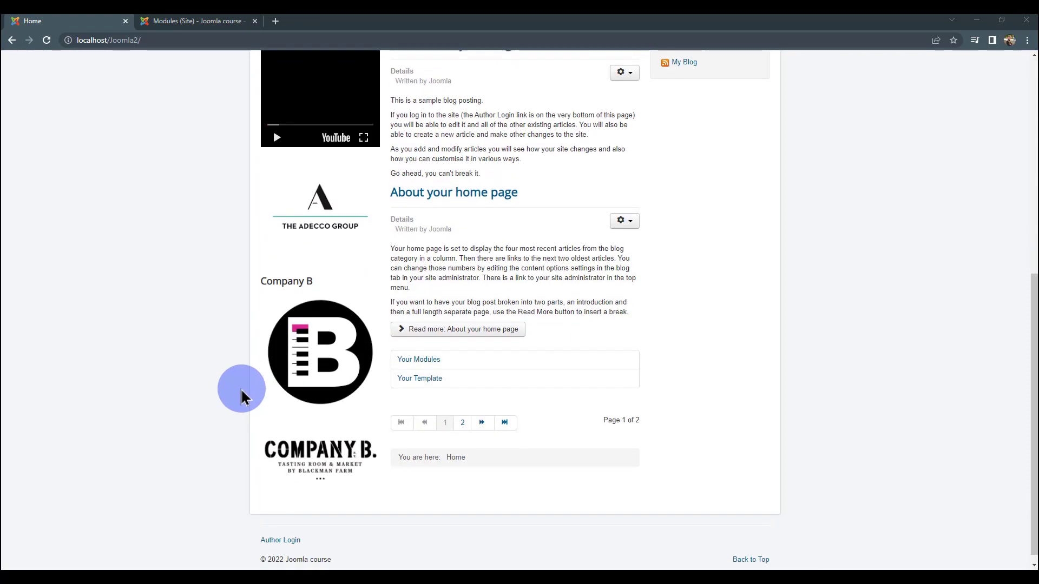
scroll(214, 378, "up", 3)
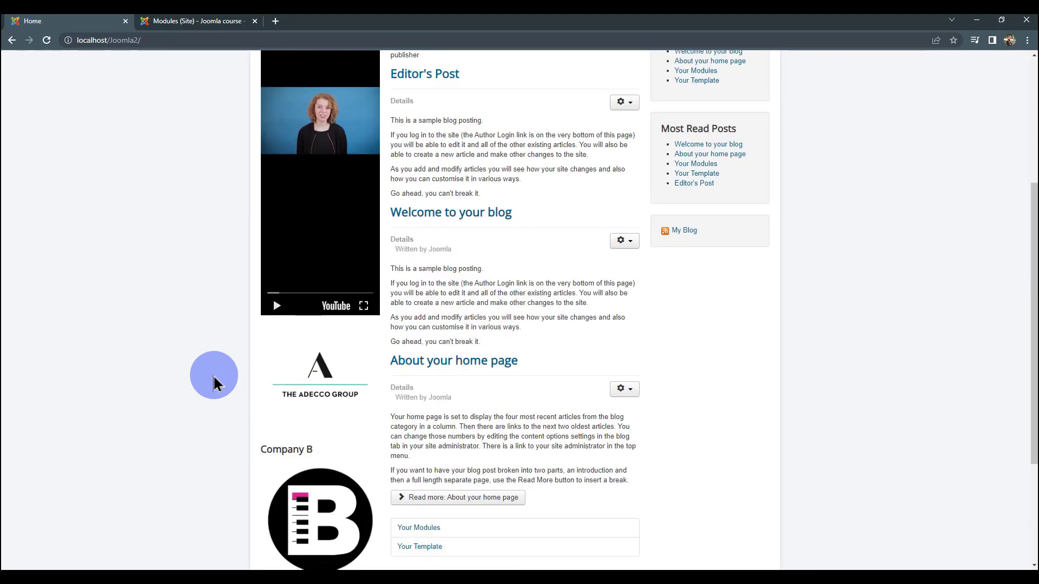
scroll(213, 374, "up", 3)
scroll(213, 375, "down", 7)
scroll(212, 374, "up", 5)
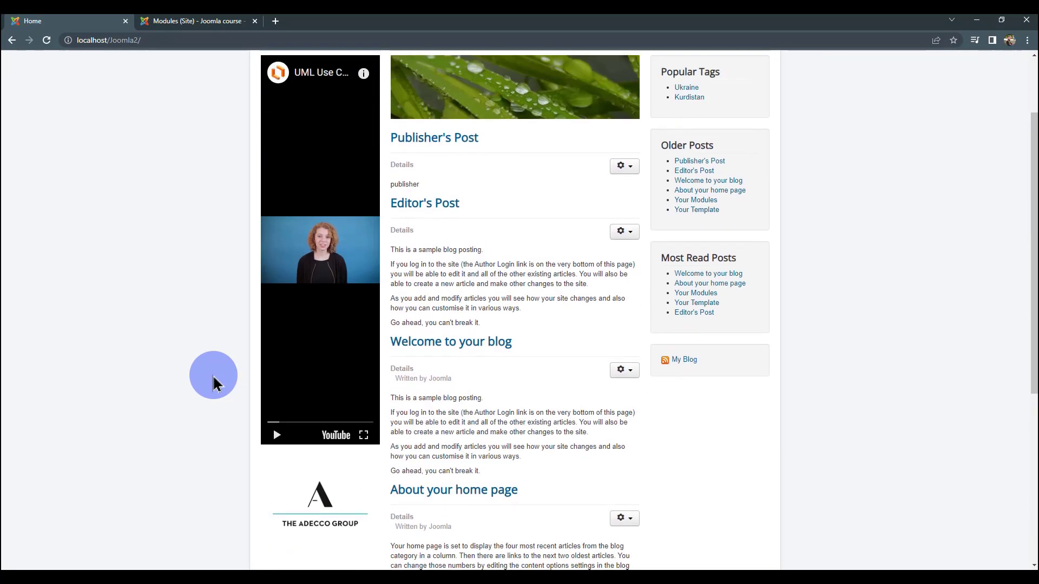
- Reload the home page and inspect the Support Joomla, Adecco Group and two Company B banners
scroll(212, 375, "up", 2)
key("F5")
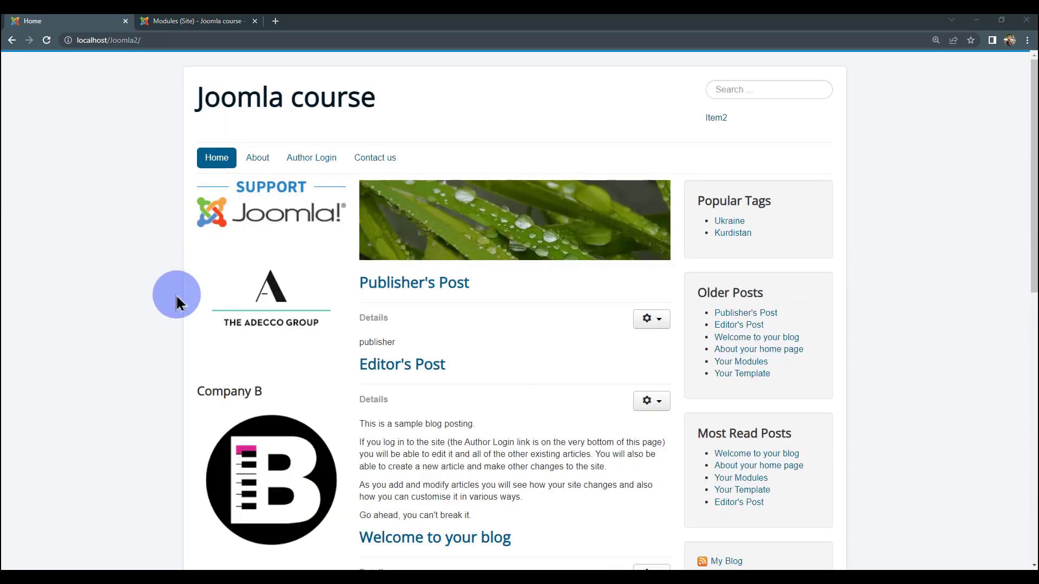
scroll(243, 239, "up", 2)
scroll(271, 250, "up", 1)
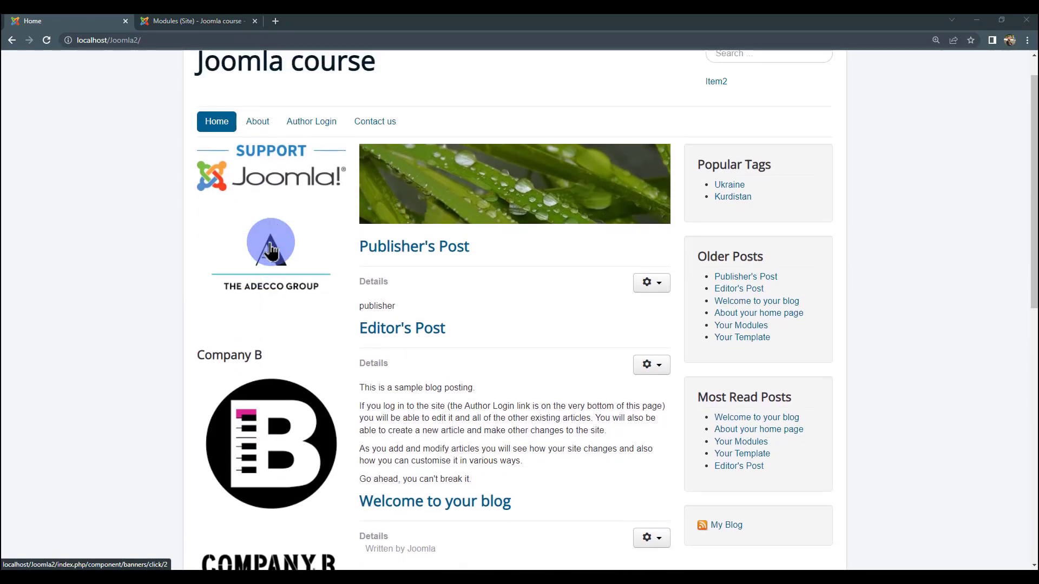
scroll(265, 255, "down", 2)
scroll(264, 256, "up", 2)
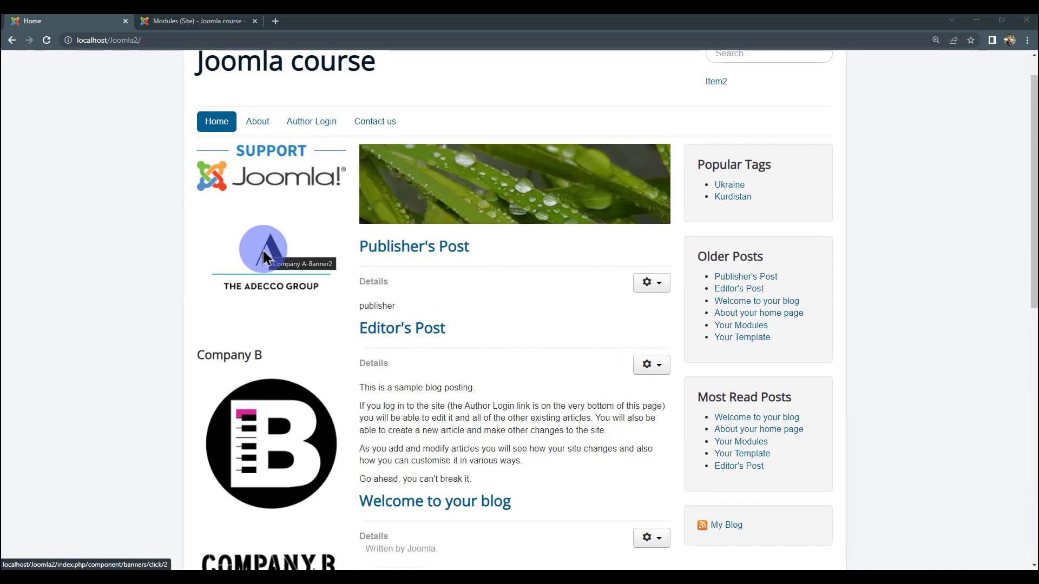
scroll(264, 257, "down", 1)
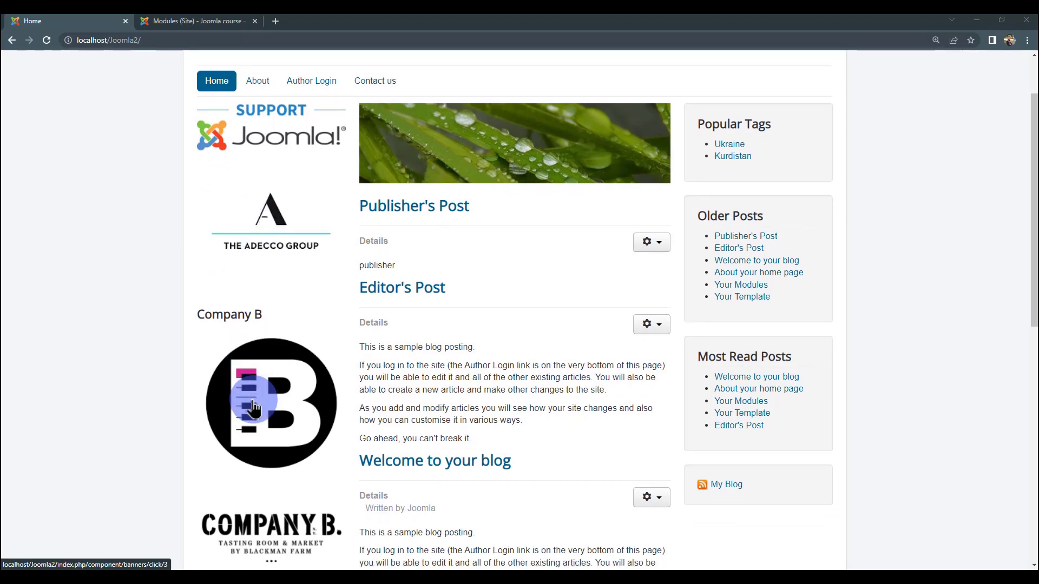
scroll(255, 408, "down", 3)
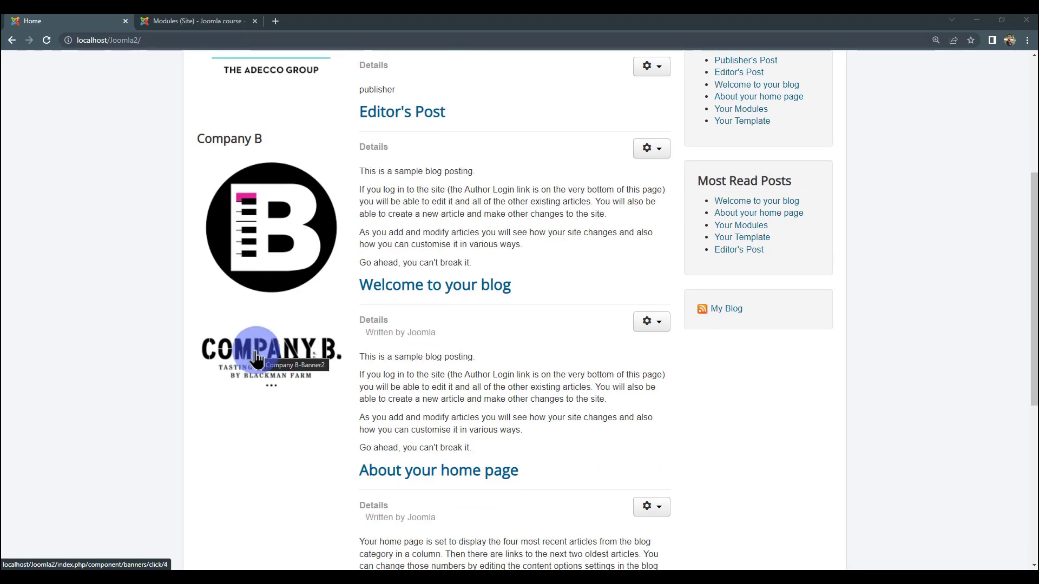
scroll(257, 359, "down", 4)
scroll(253, 314, "up", 1)
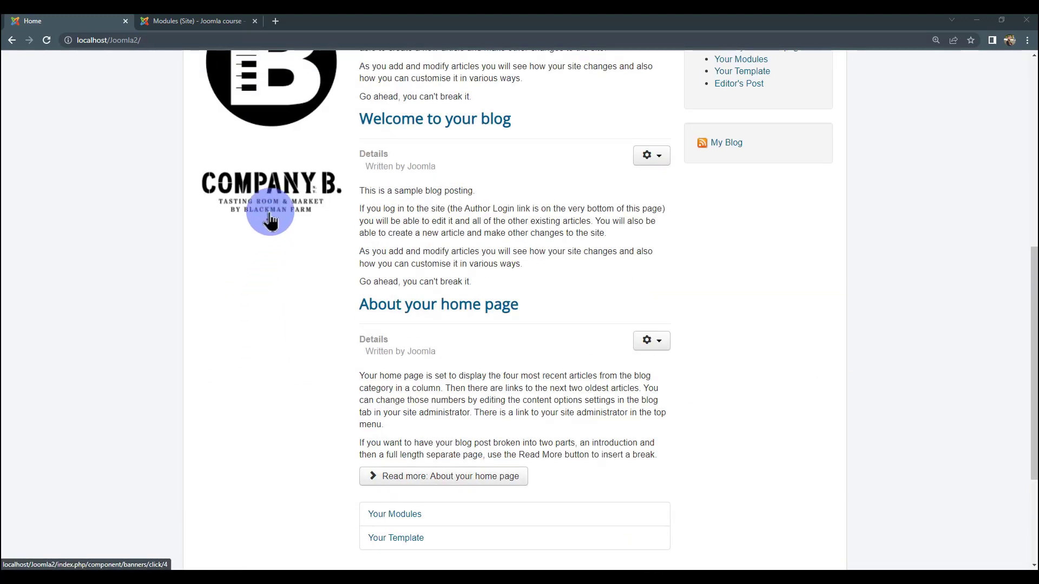
scroll(270, 221, "up", 3)
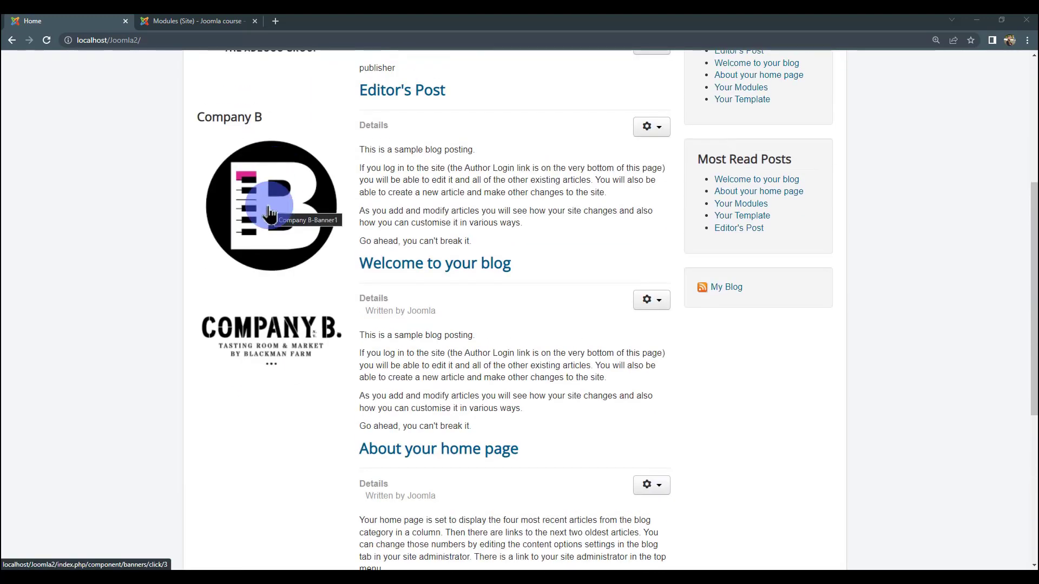
scroll(270, 214, "up", 5)
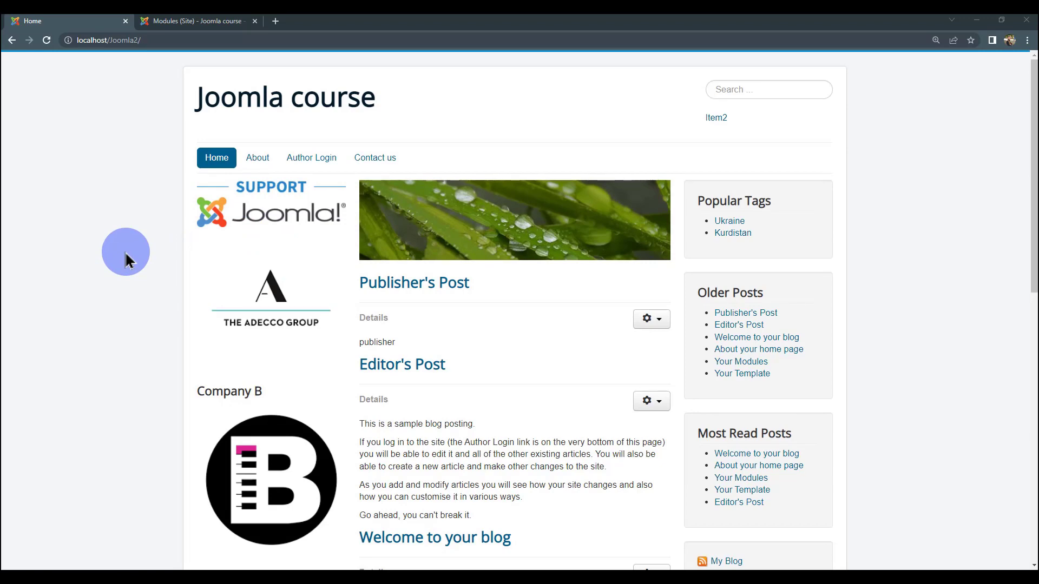
scroll(246, 270, "down", 3)
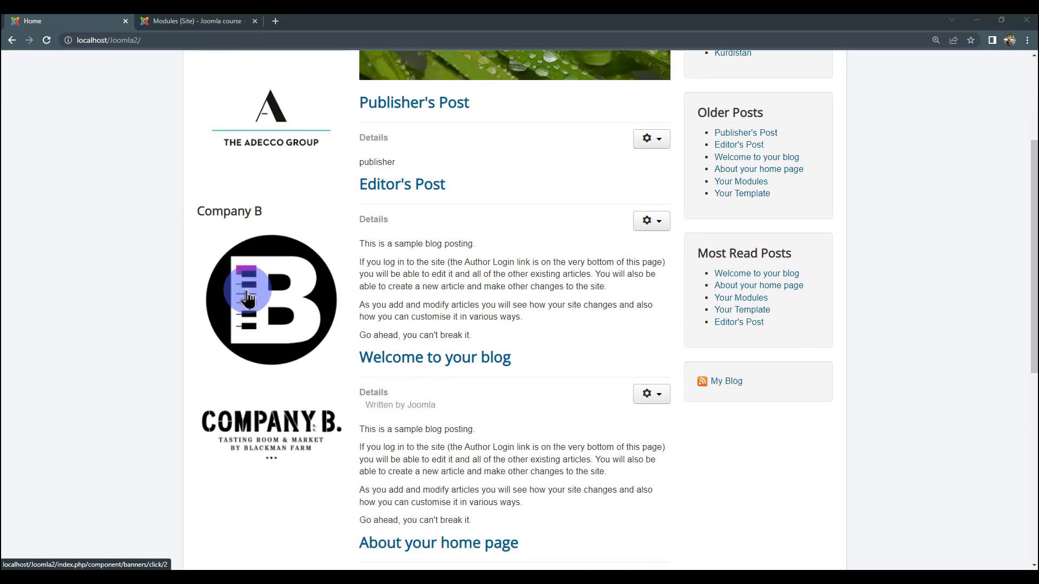
- Test the links of the Support Joomla banner and the first Company B banner, closing each page they open
scroll(247, 298, "up", 3)
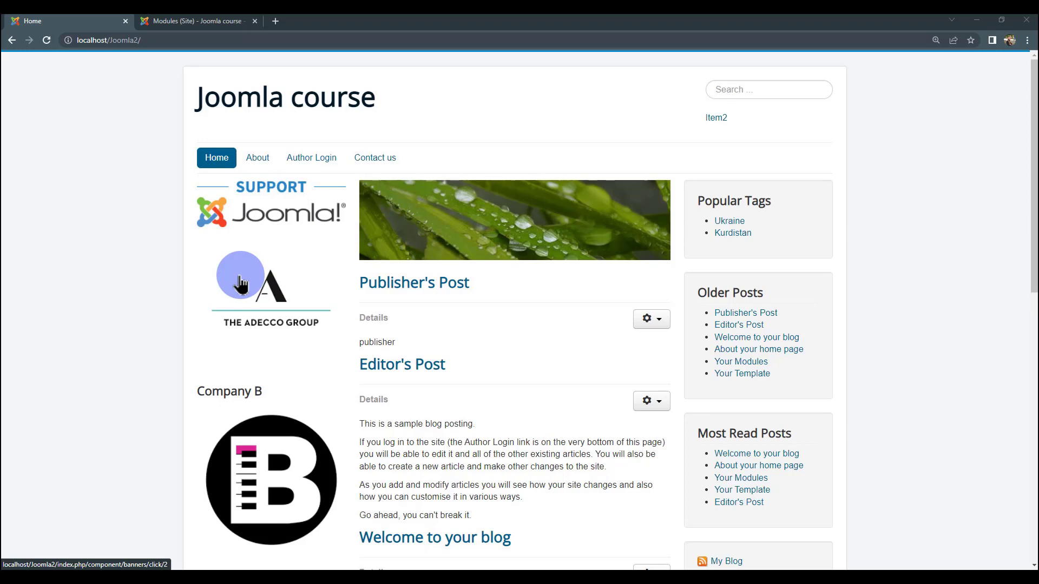
left_click(265, 212)
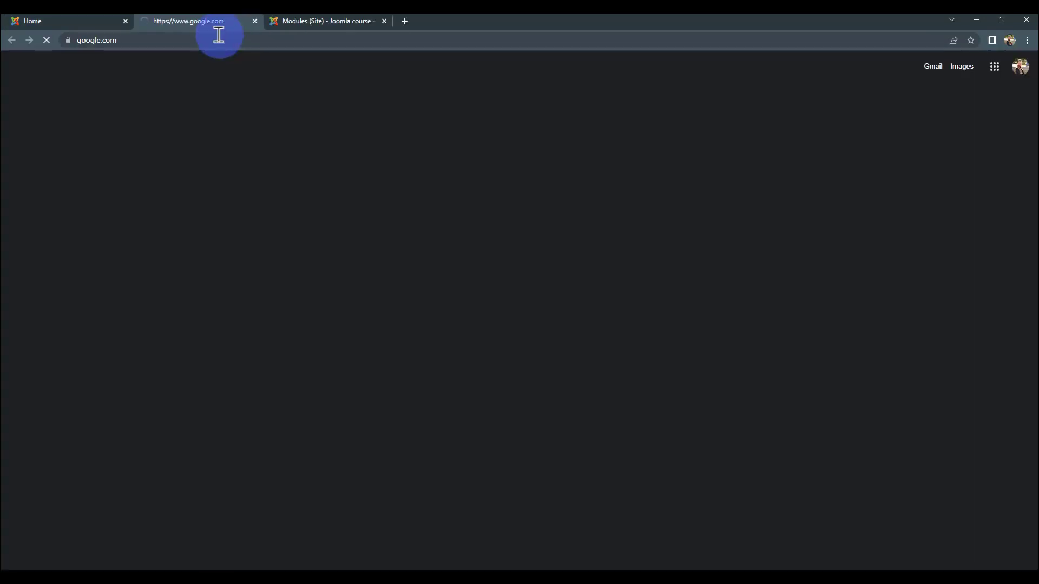
left_click(254, 20)
scroll(258, 319, "down", 3)
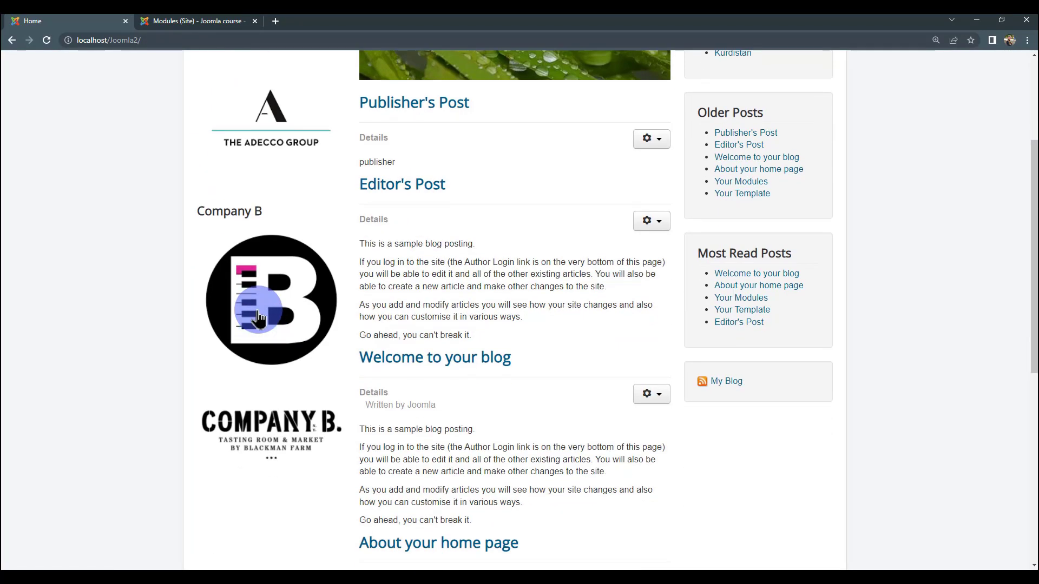
left_click(258, 319)
left_click(255, 20)
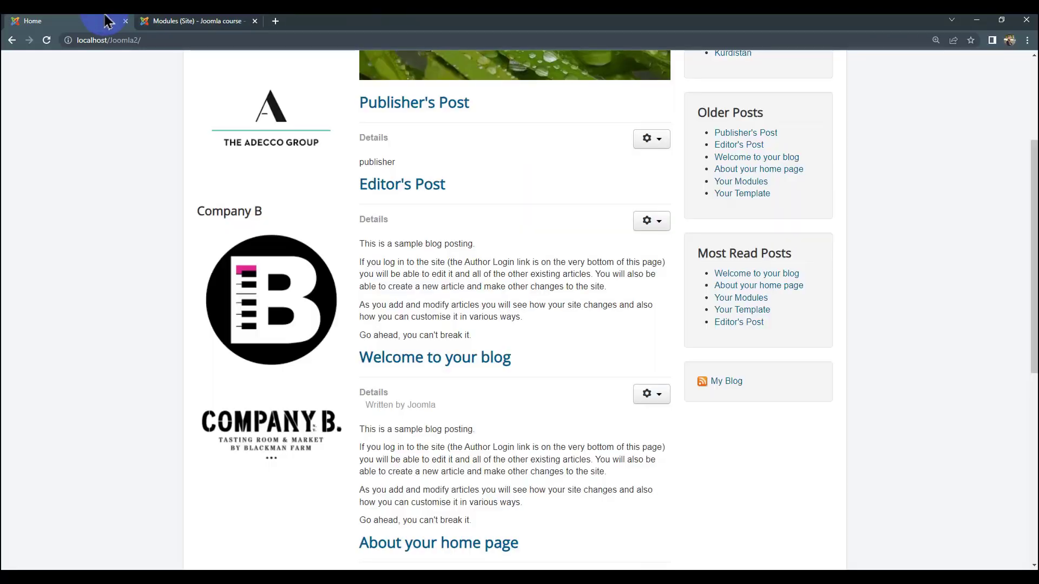
- Return to the administrator's site module list and open the Company A module for editing
scroll(204, 157, "up", 4)
left_click(219, 20)
scroll(228, 192, "down", 2)
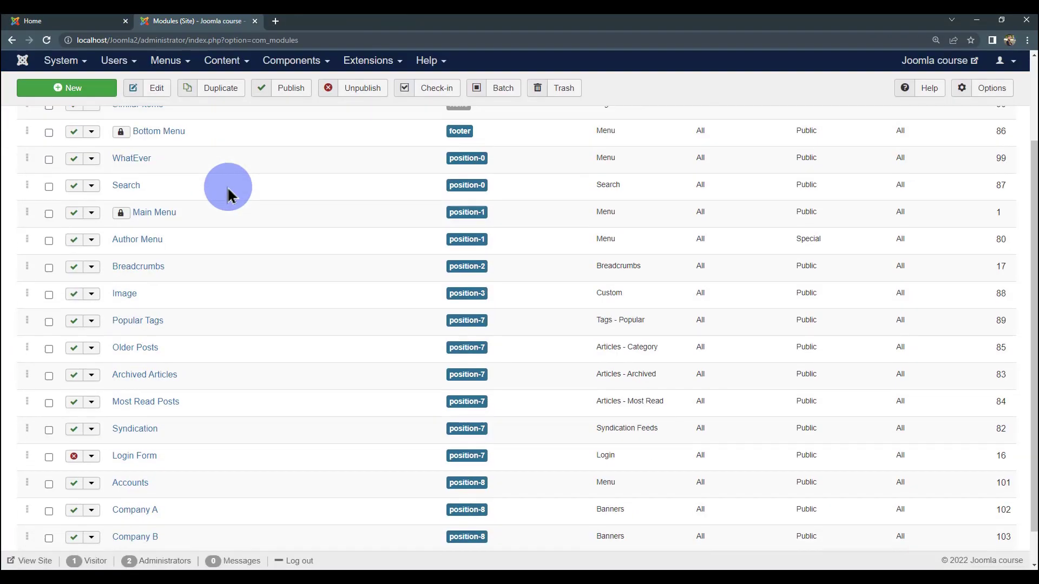
scroll(227, 192, "up", 2)
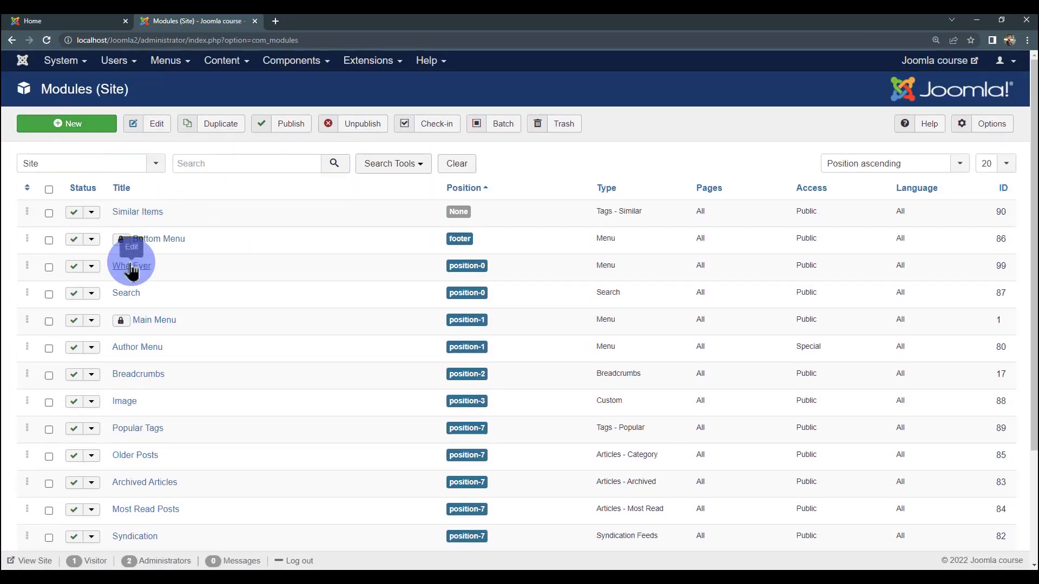
scroll(131, 270, "down", 3)
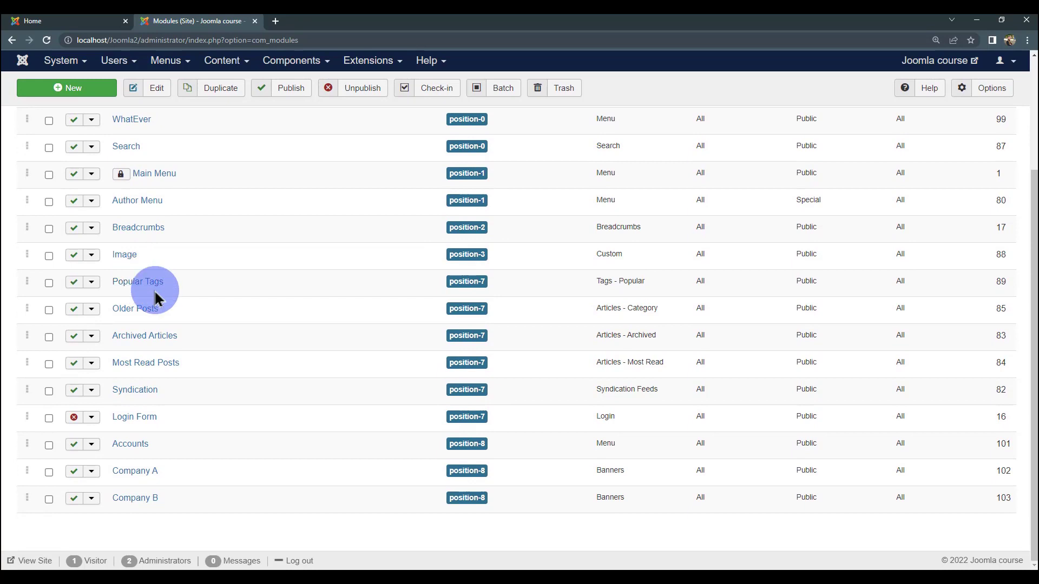
scroll(154, 290, "up", 3)
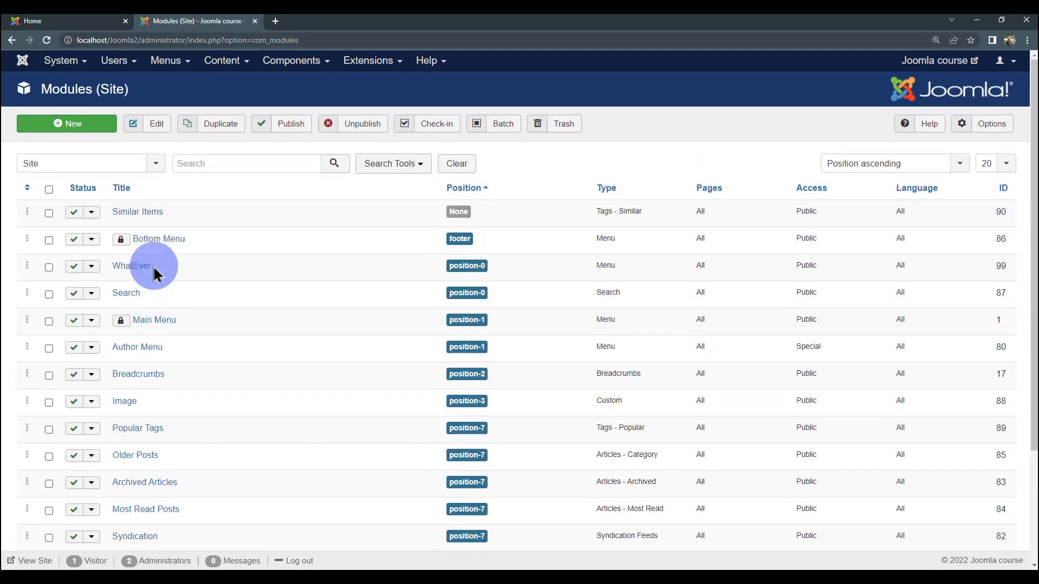
scroll(158, 268, "down", 3)
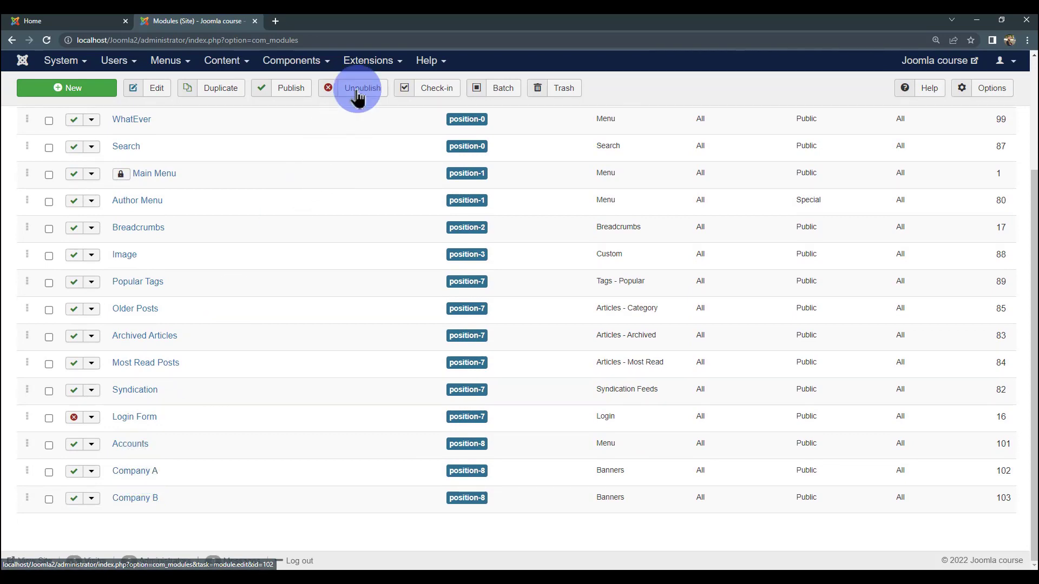
left_click(367, 61)
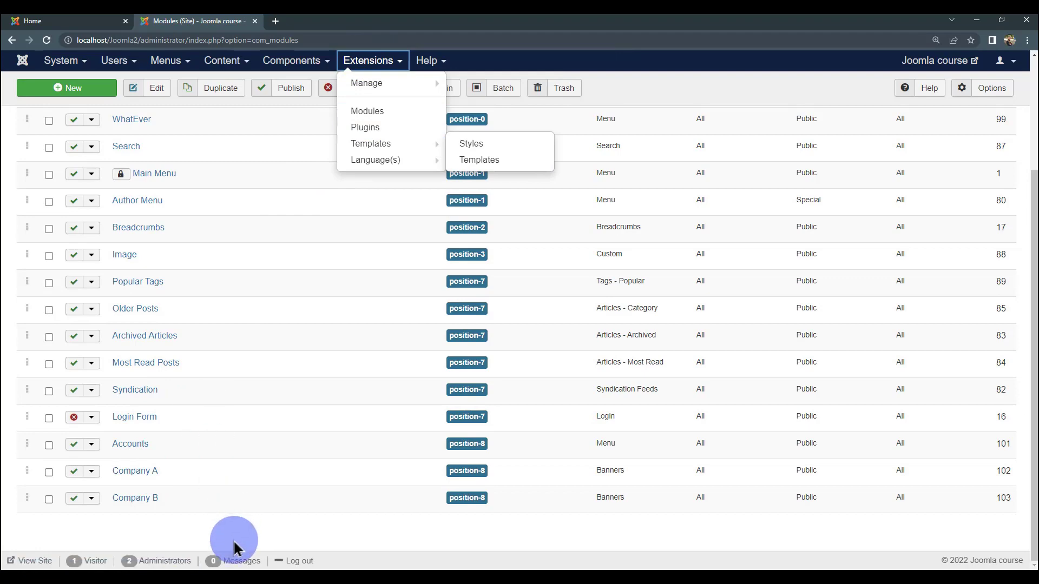
left_click(213, 497)
left_click(137, 471)
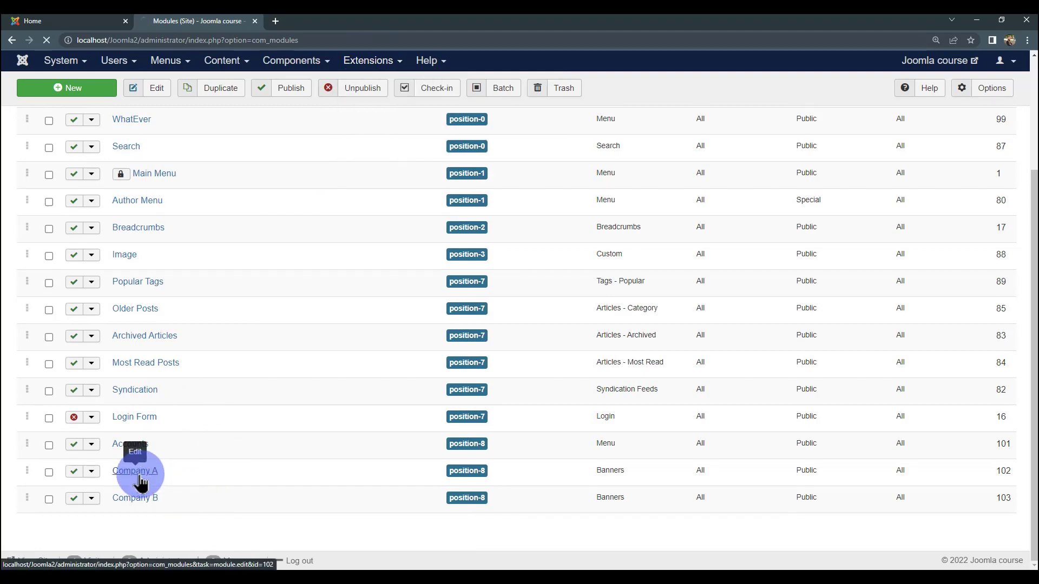
- Set the Company A module's banner count to 1
scroll(139, 471, "down", 2)
scroll(139, 470, "up", 2)
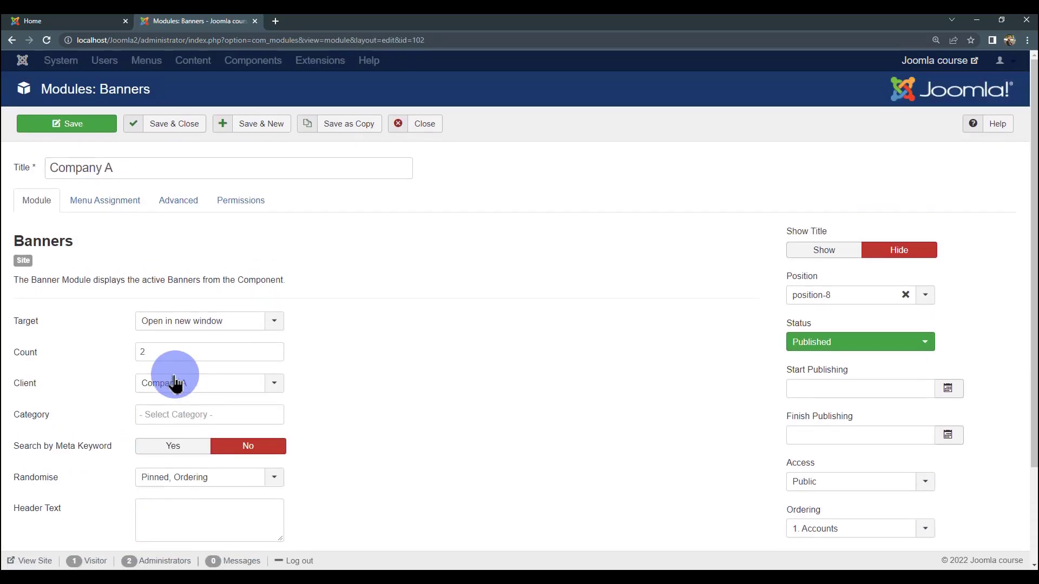
scroll(174, 376, "down", 2)
left_click(181, 240)
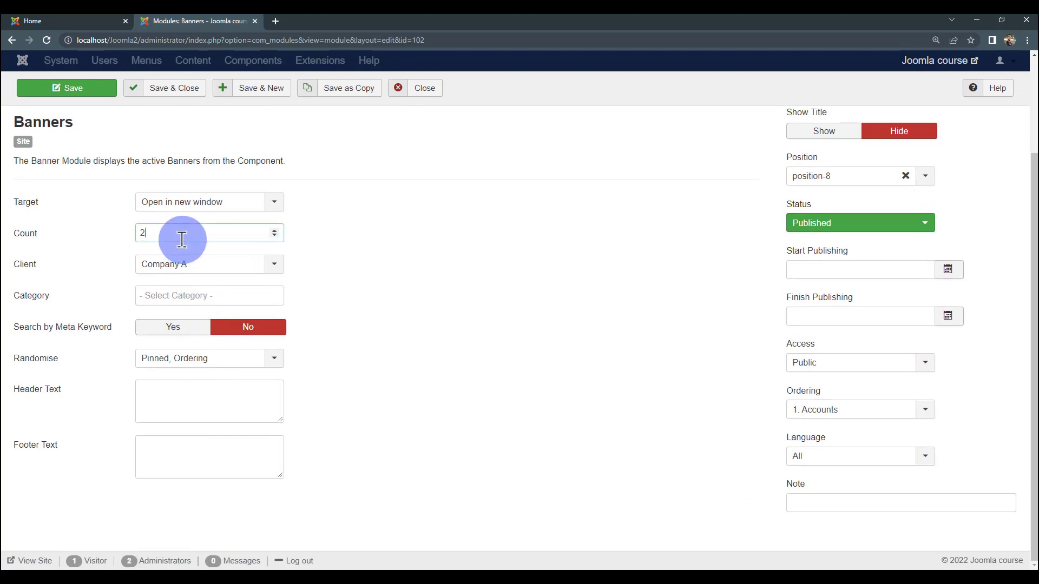
key("BackSpace")
type("1")
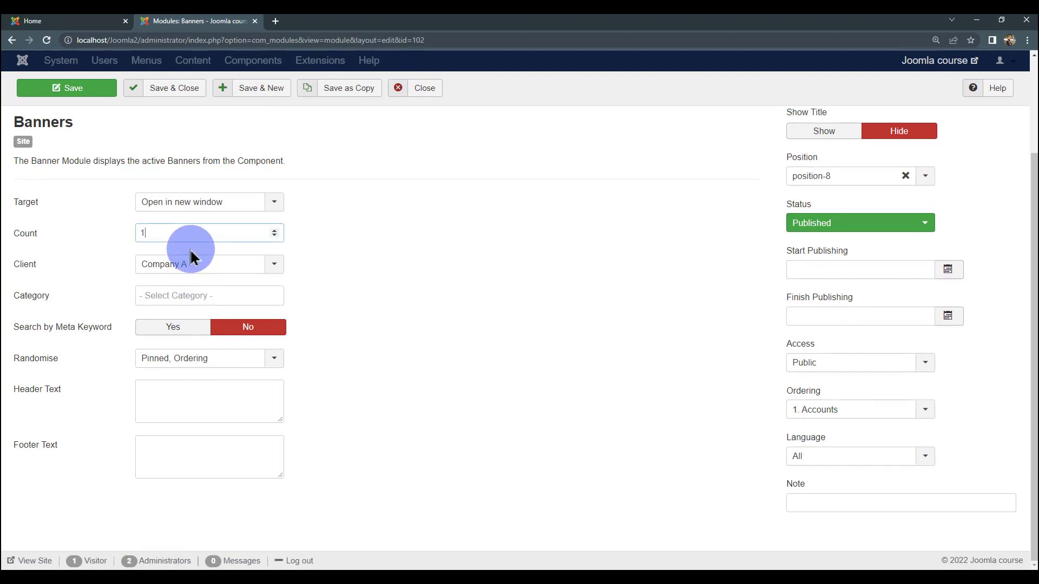
left_click(316, 236)
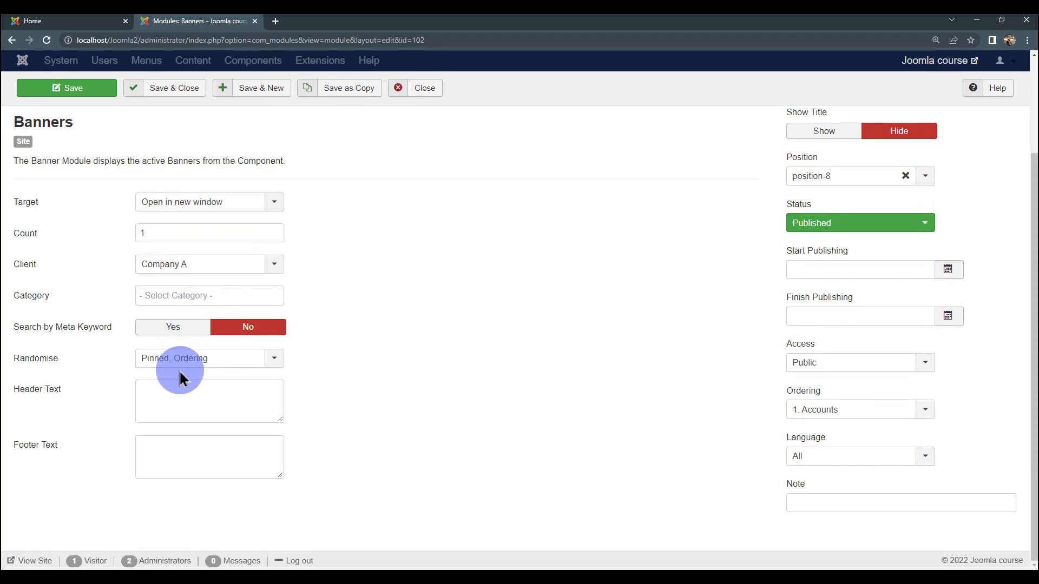
left_click(204, 360)
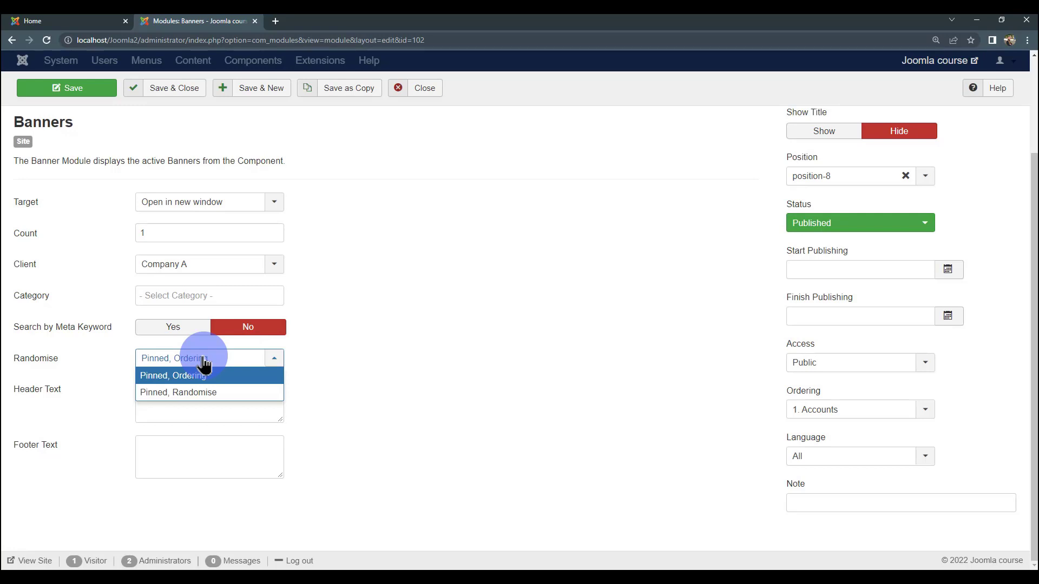
left_click(285, 343)
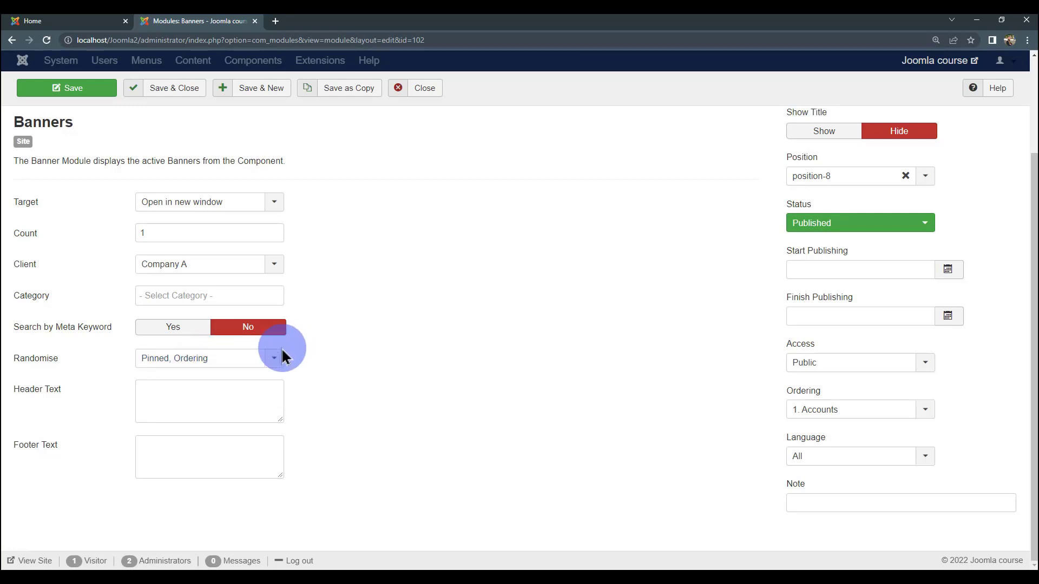
left_click(263, 358)
left_click(305, 341)
left_click(264, 361)
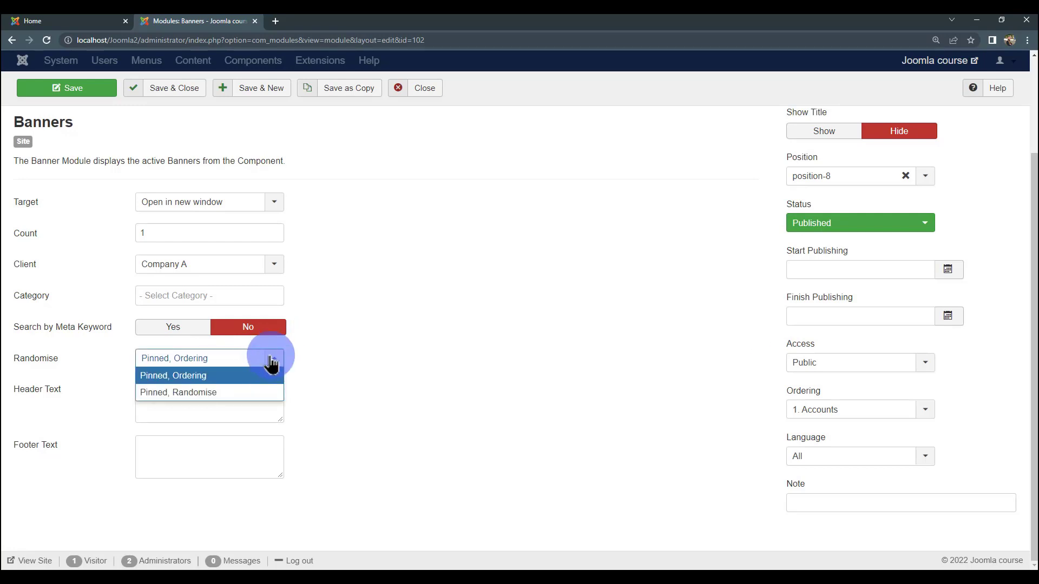
left_click(307, 342)
left_click(271, 359)
left_click(304, 343)
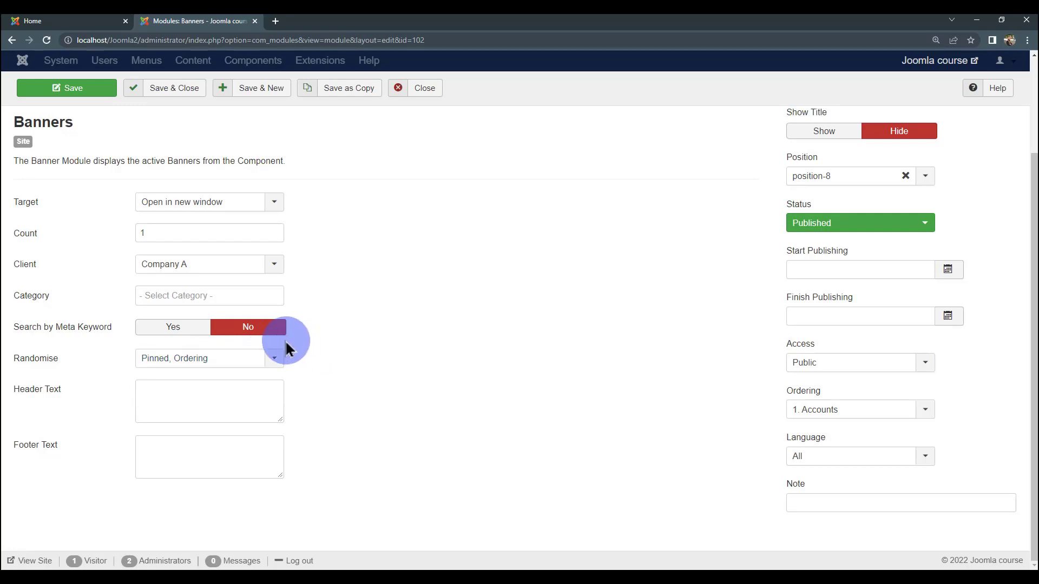
- Set the Company A module's Randomise option to "Pinned, Randomise", then save and close the module
left_click(250, 367)
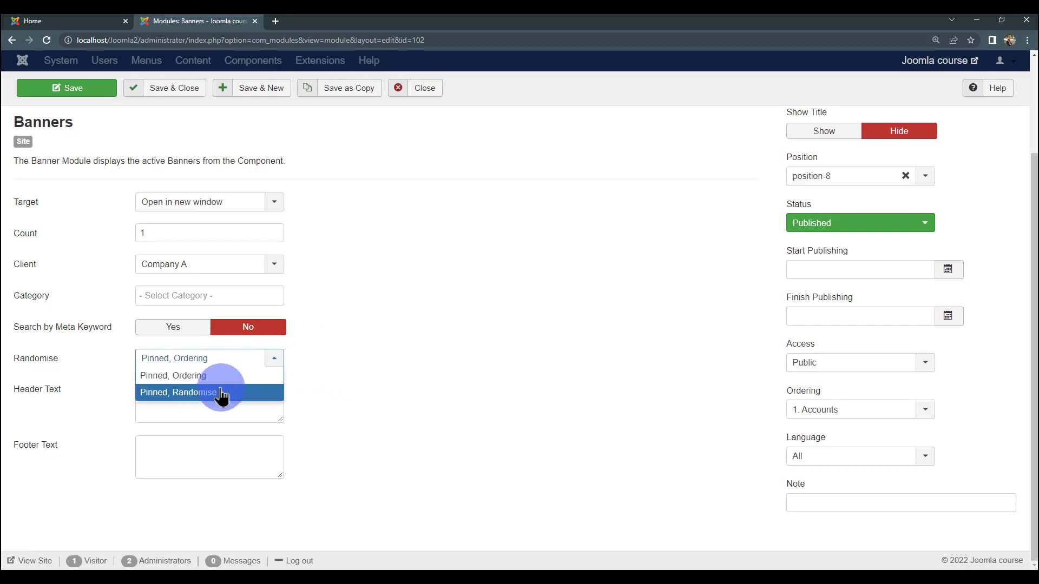
left_click(227, 393)
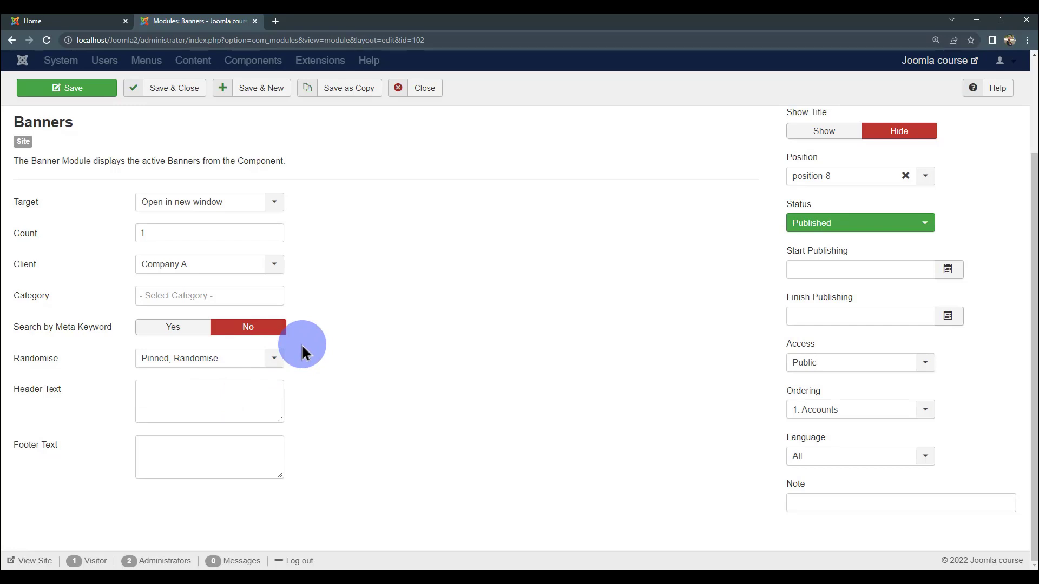
scroll(300, 349, "up", 2)
scroll(295, 352, "down", 2)
scroll(278, 344, "up", 2)
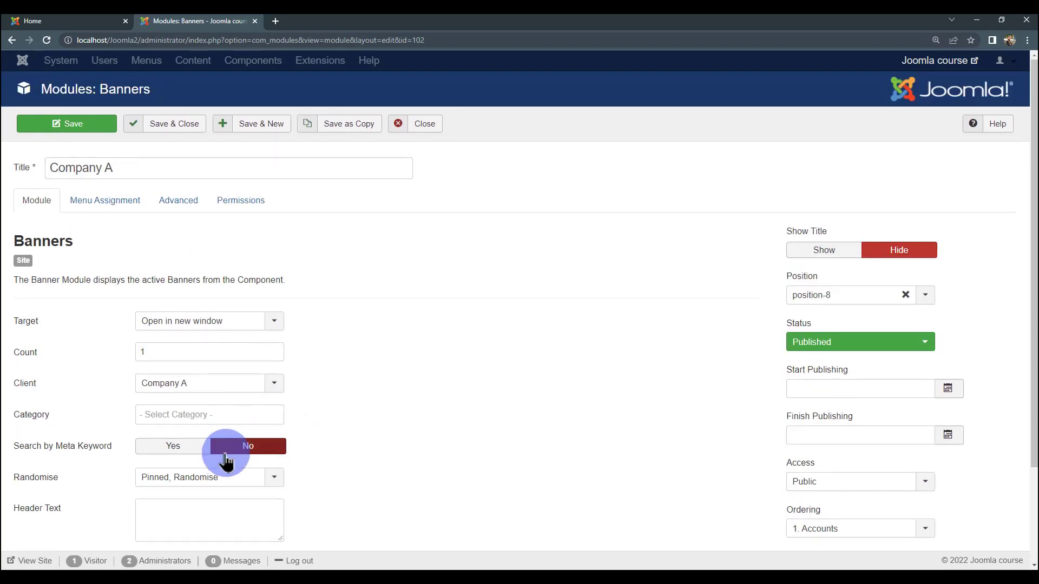
scroll(226, 462, "down", 2)
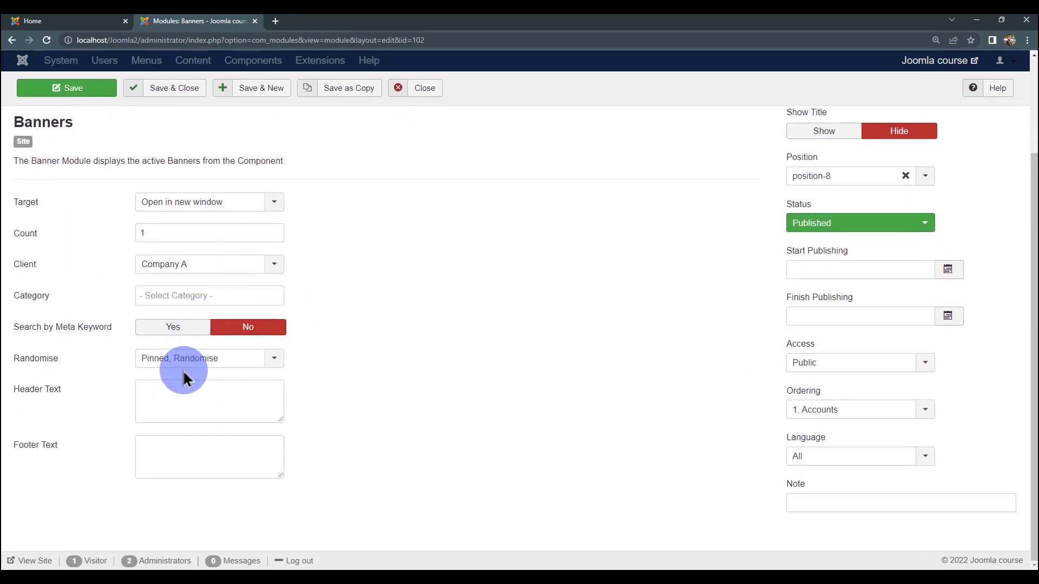
left_click(211, 361)
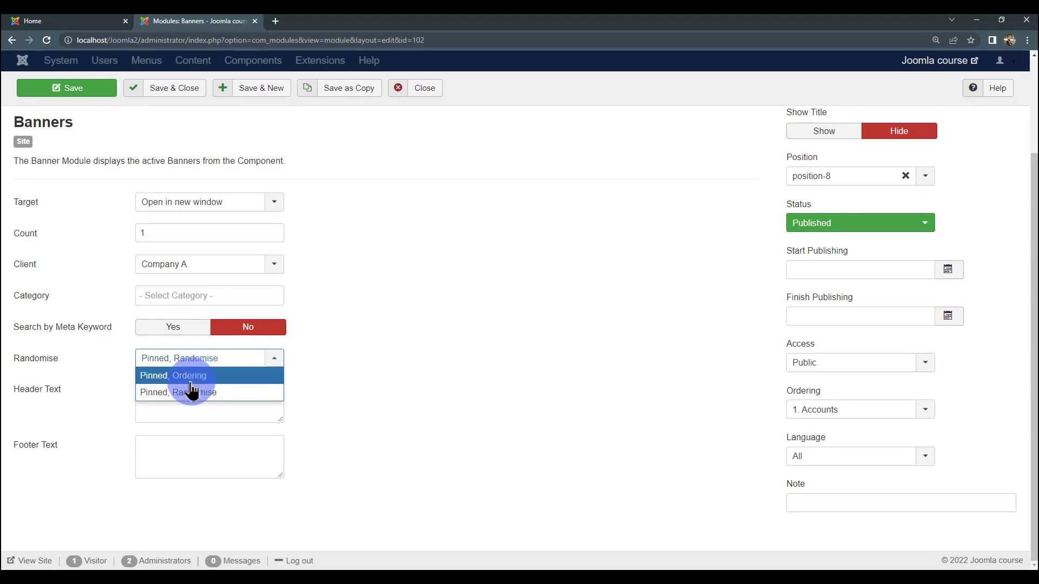
left_click(296, 387)
scroll(306, 384, "up", 2)
left_click(166, 141)
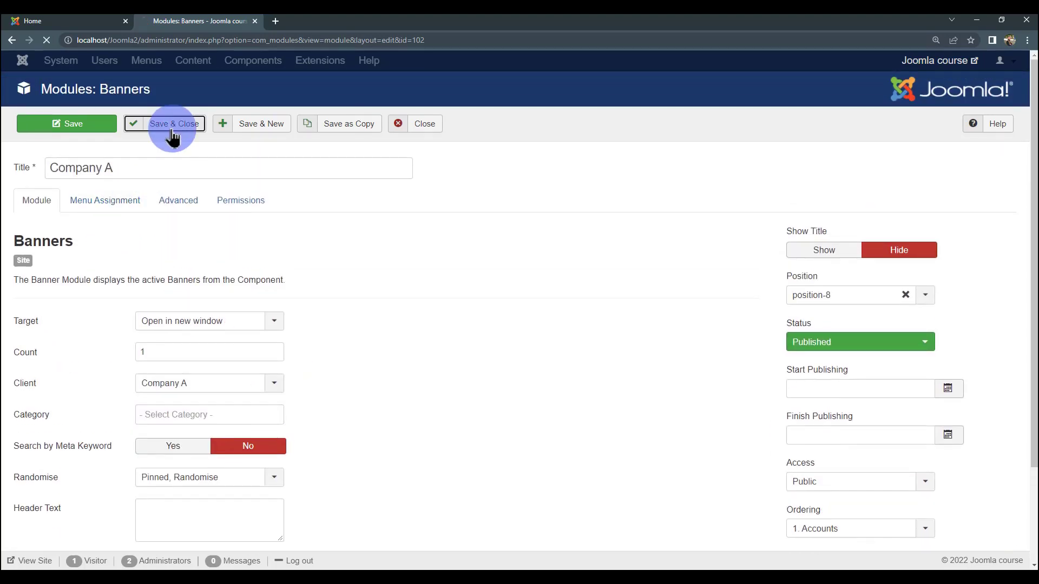
- Open the Company B module for editing and set its banner count to 1
scroll(139, 394, "down", 4)
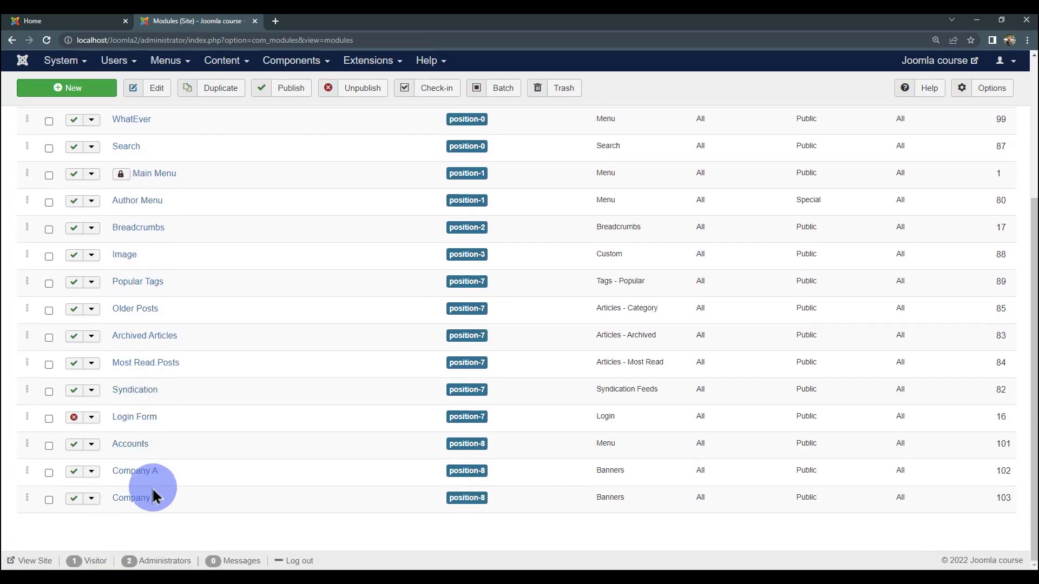
left_click(144, 506)
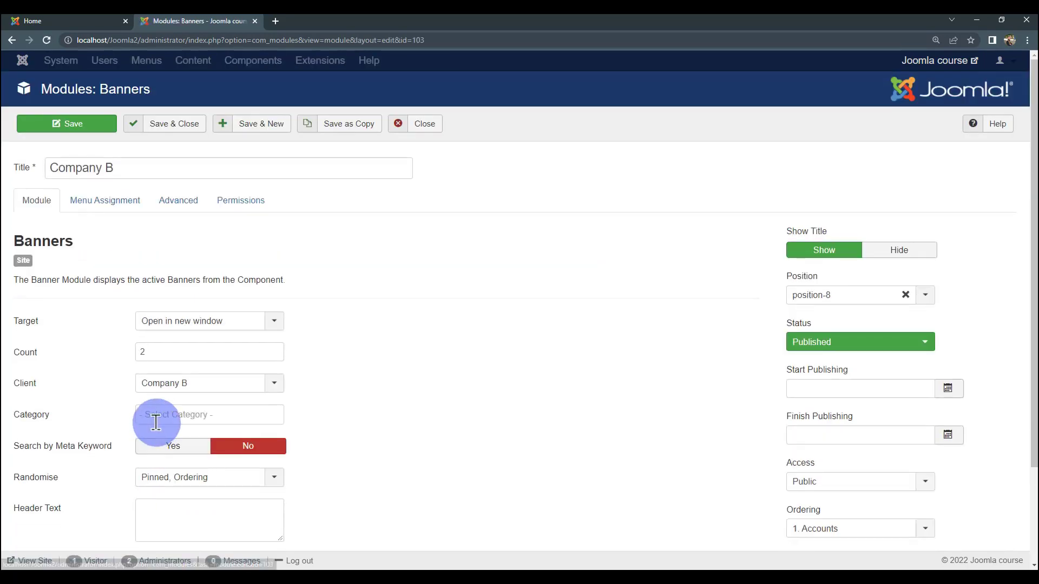
scroll(173, 351, "down", 2)
left_click(203, 243)
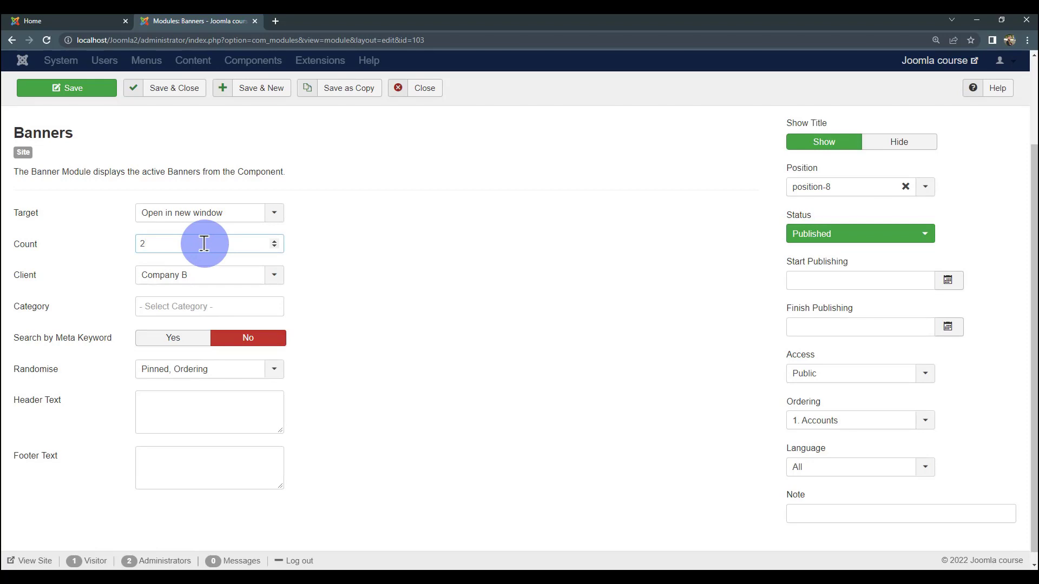
key("BackSpace")
type("1")
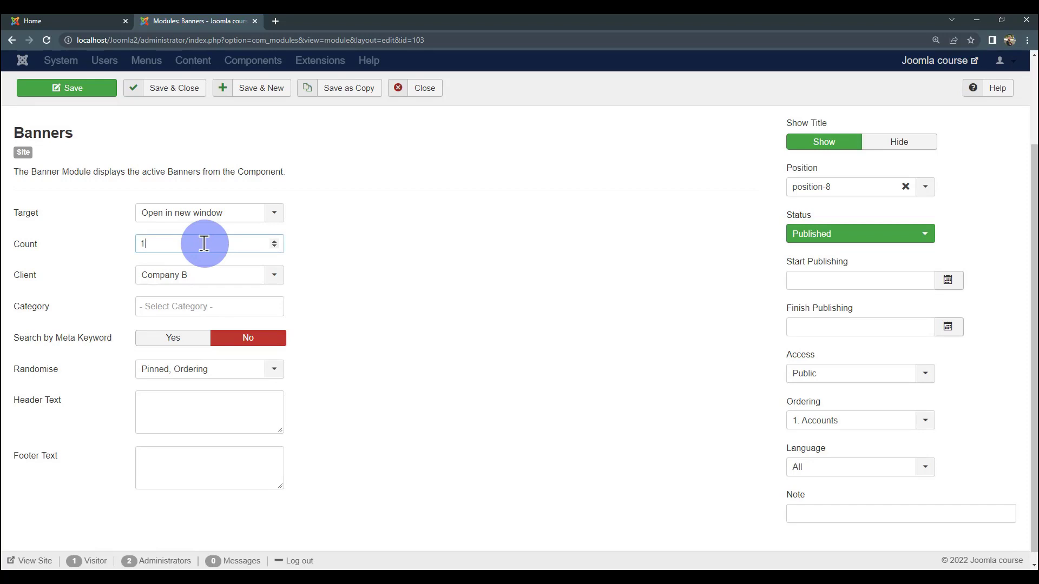
- Set the Company B module's Randomise option to "Pinned, Randomise", then save and close the module
left_click(227, 377)
left_click(197, 401)
scroll(233, 390, "up", 2)
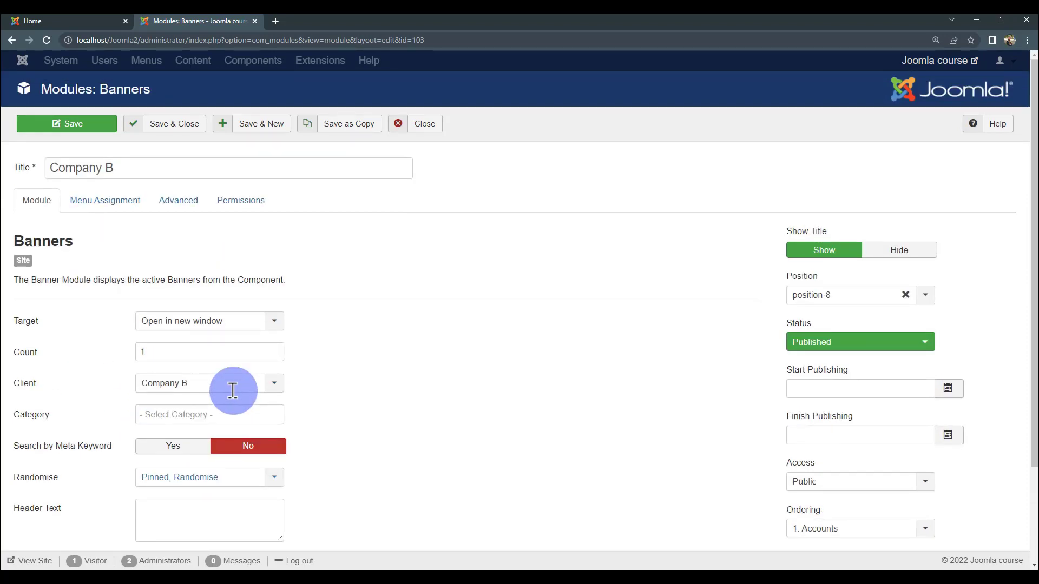
left_click(194, 127)
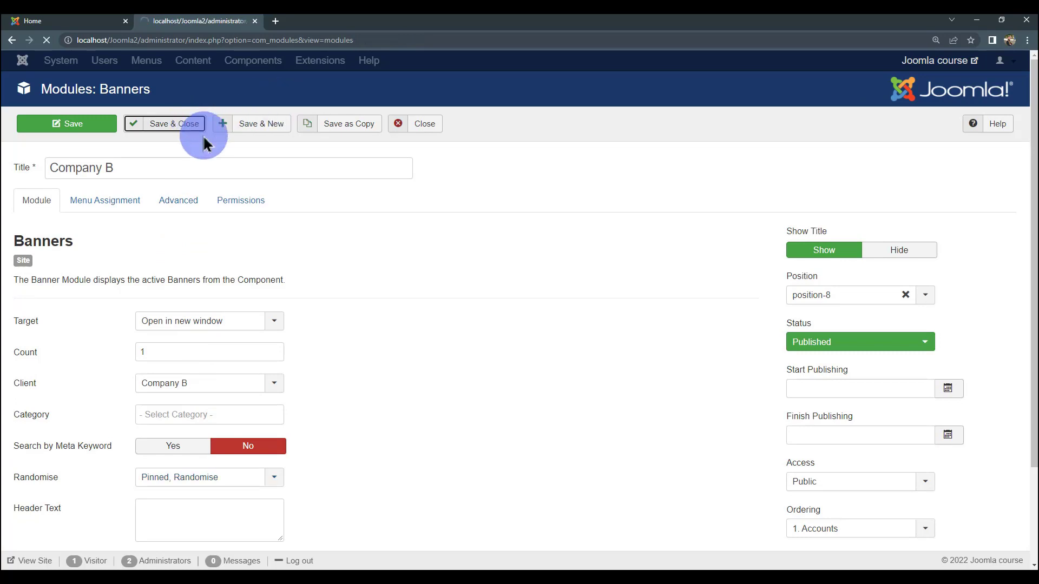
- Reload the site's home page several times and examine which Company A and Company B banners are displayed each time
left_click(41, 19)
left_click(47, 42)
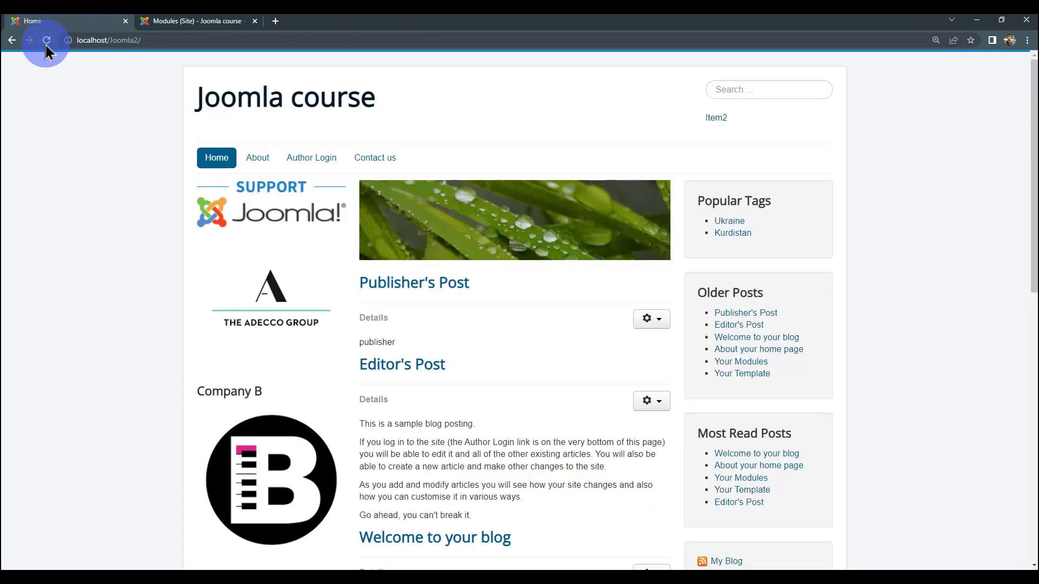
left_click(47, 40)
scroll(173, 171, "down", 2)
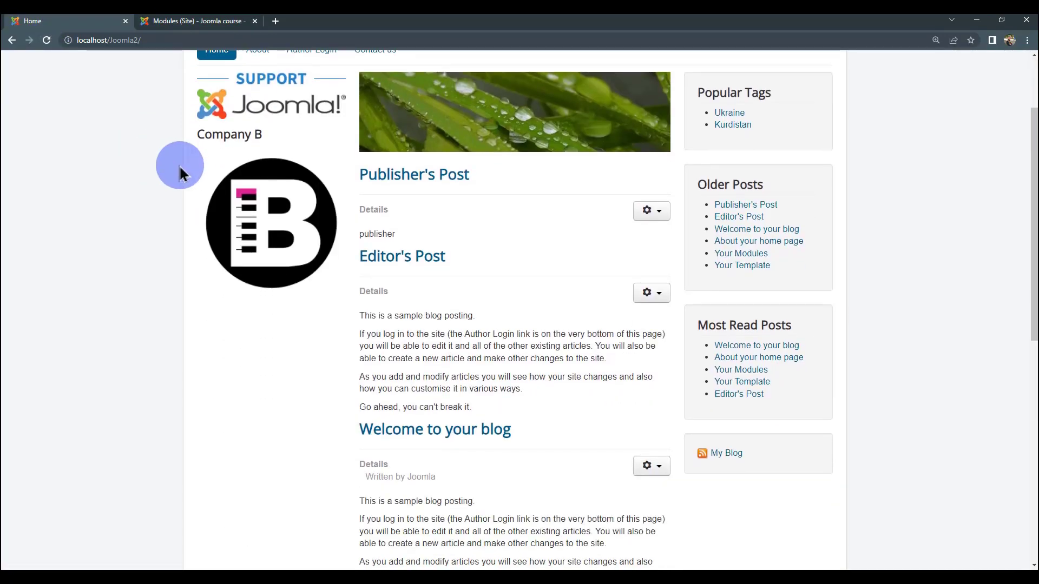
scroll(180, 173, "up", 2)
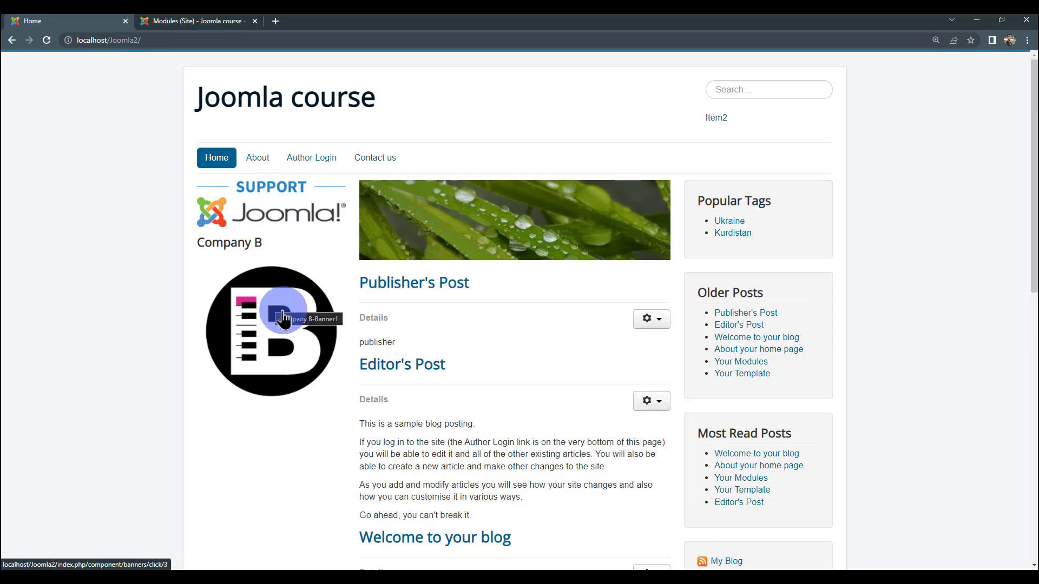
left_click(49, 47)
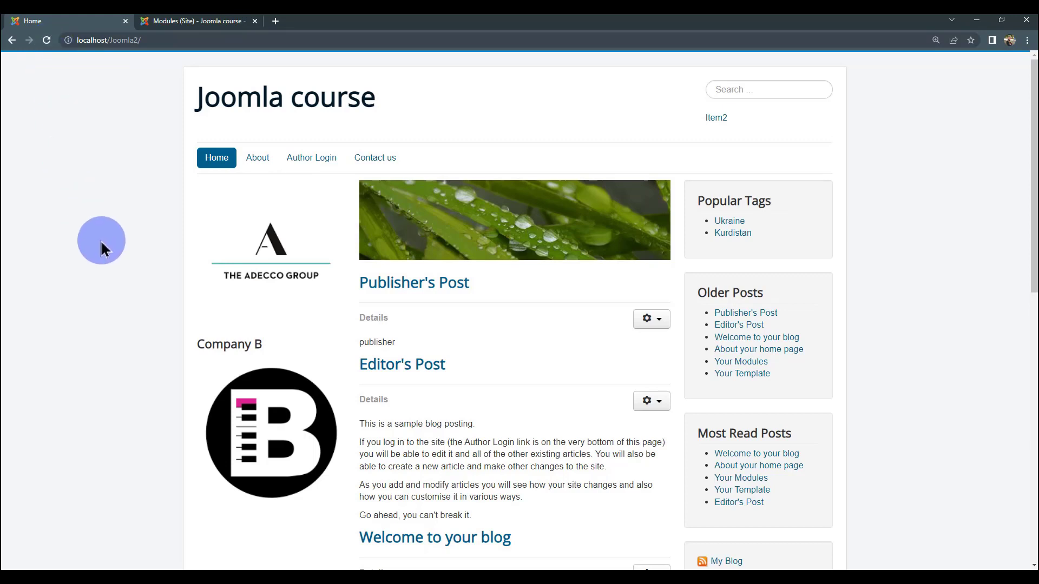
left_click(47, 42)
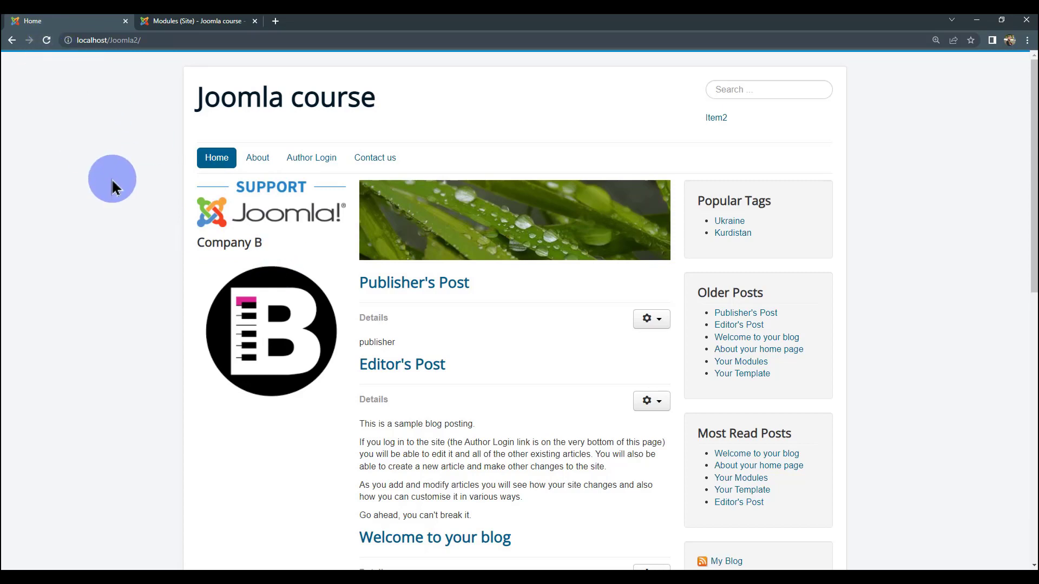
left_click(47, 41)
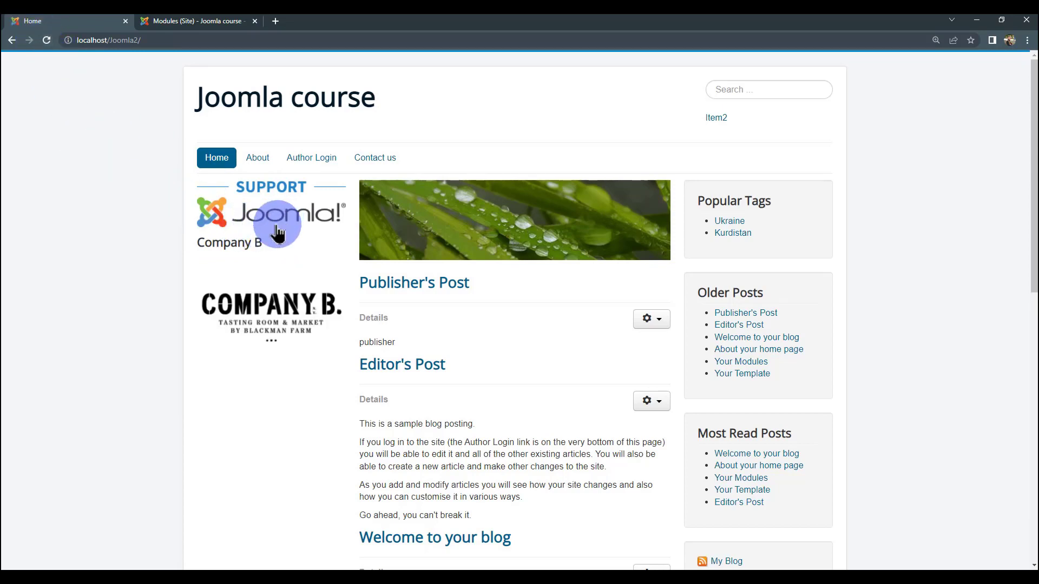
left_click(47, 41)
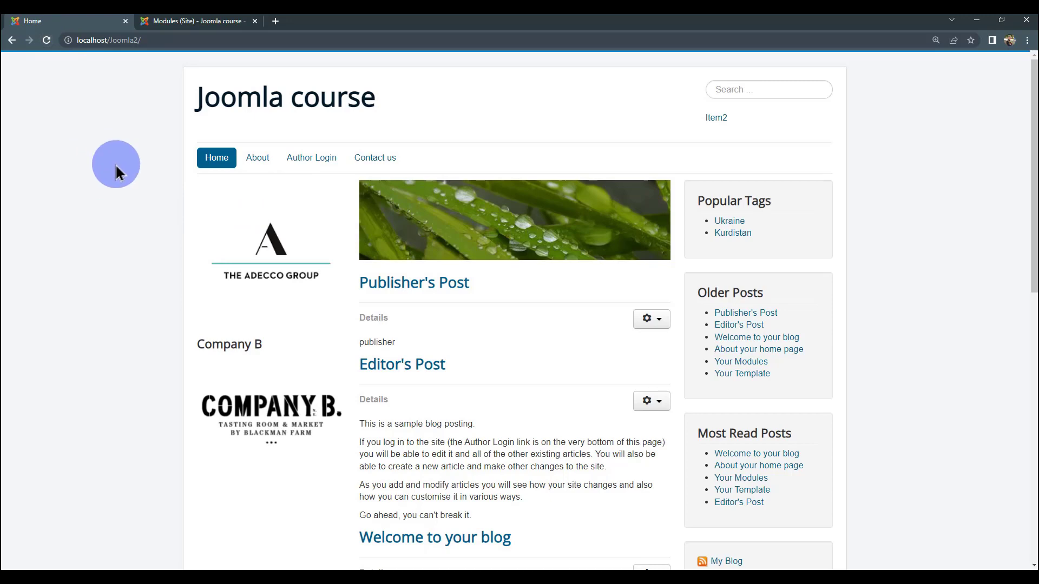
- Return to the administrator site and open the list of user groups
left_click(181, 20)
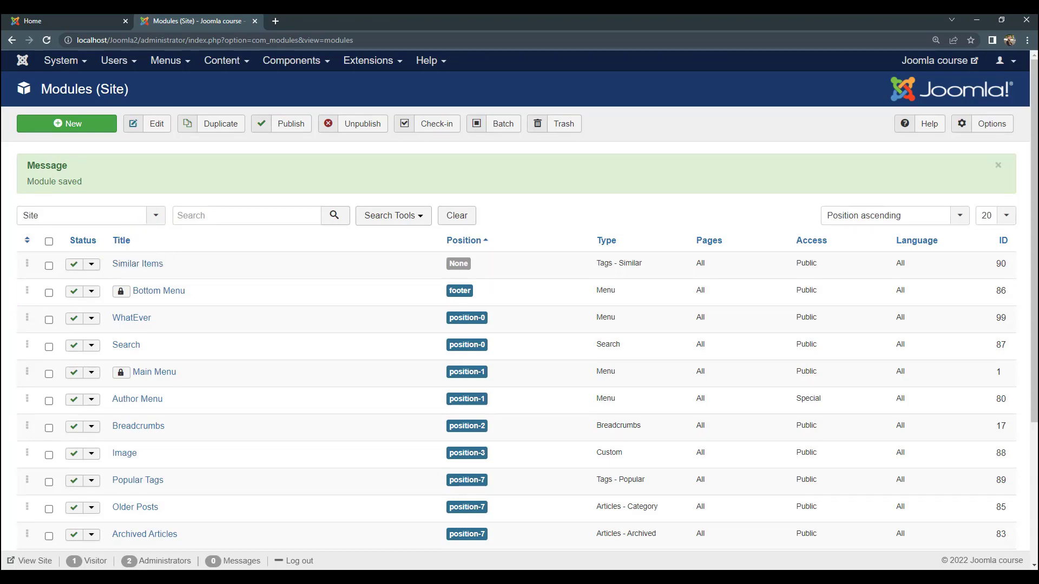
left_click(119, 60)
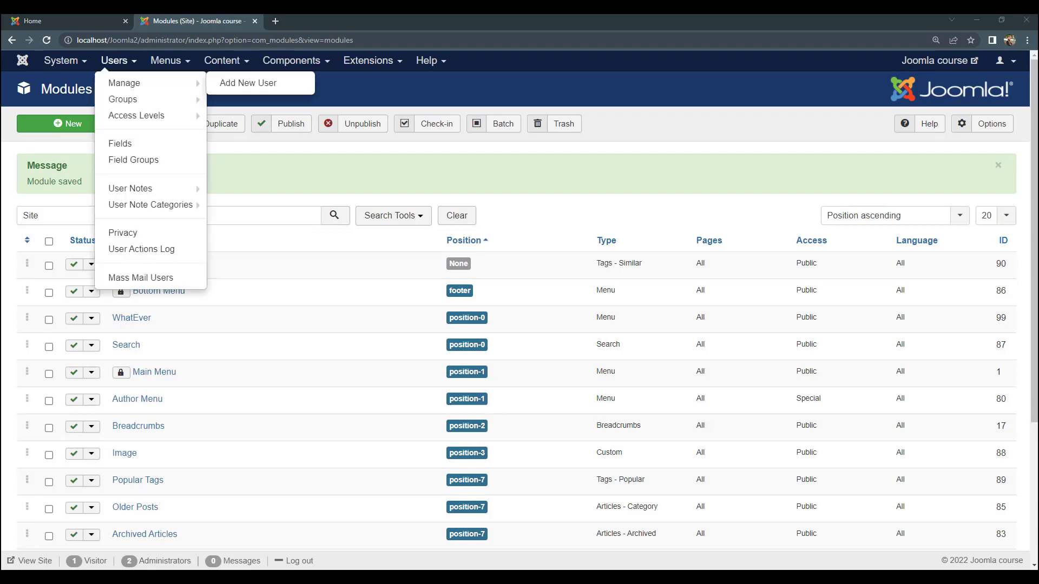
left_click(613, 135)
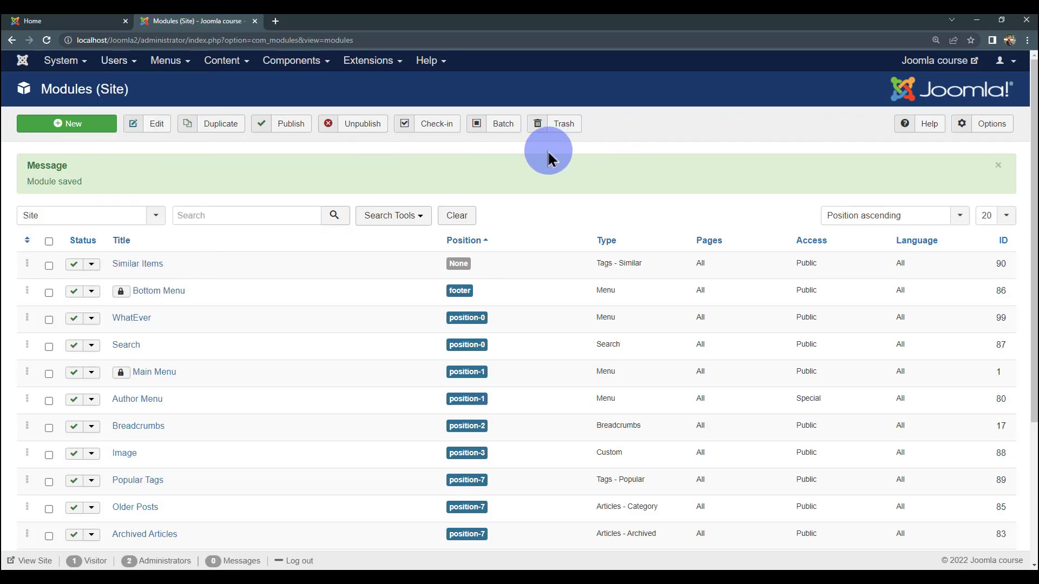
left_click(126, 67)
mouse_move(132, 103)
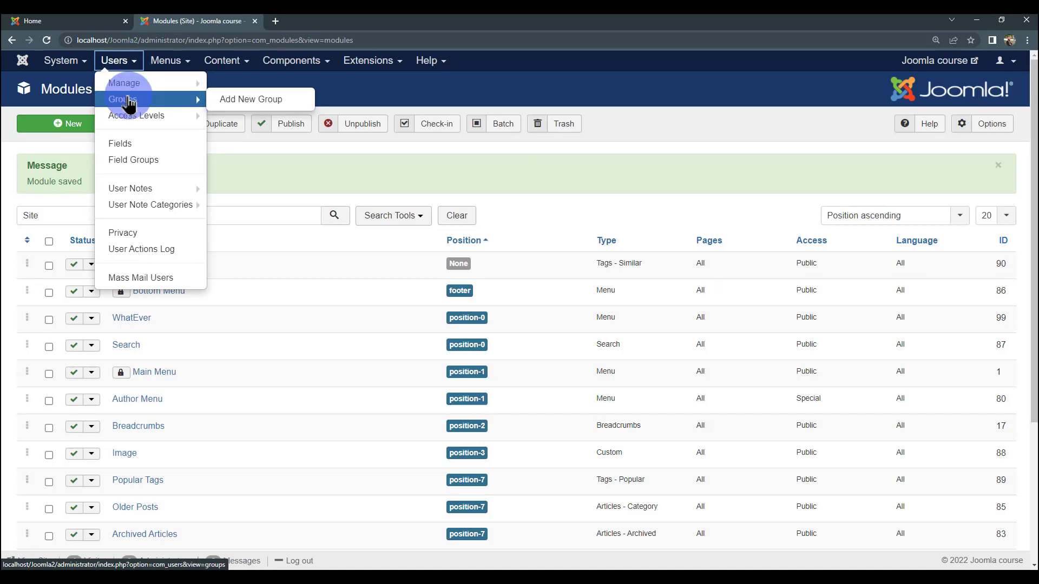
left_click(130, 103)
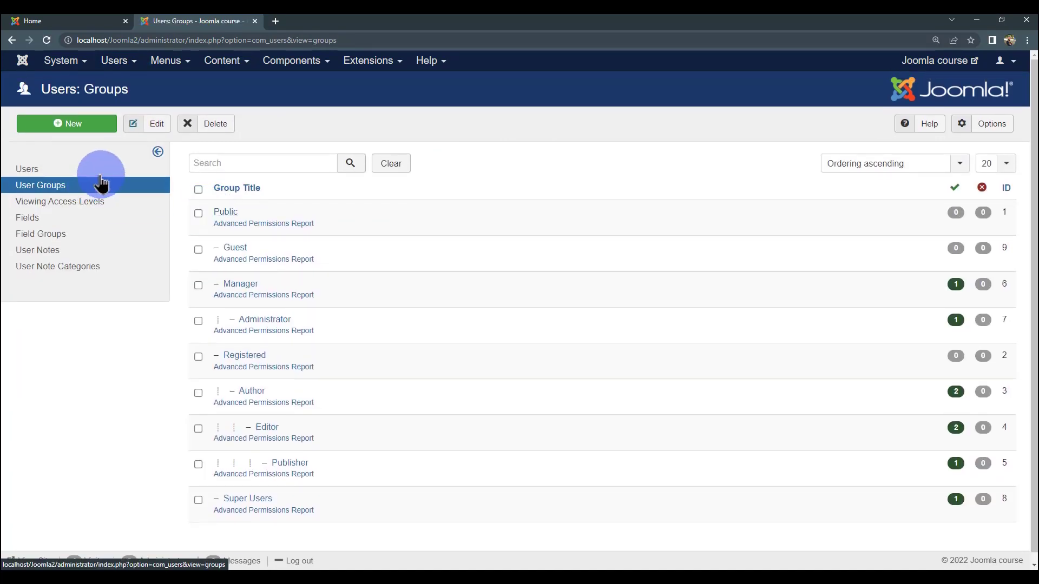
- Look again at the Company A and Company B banners on the home page, then return to the user groups list
left_click(98, 26)
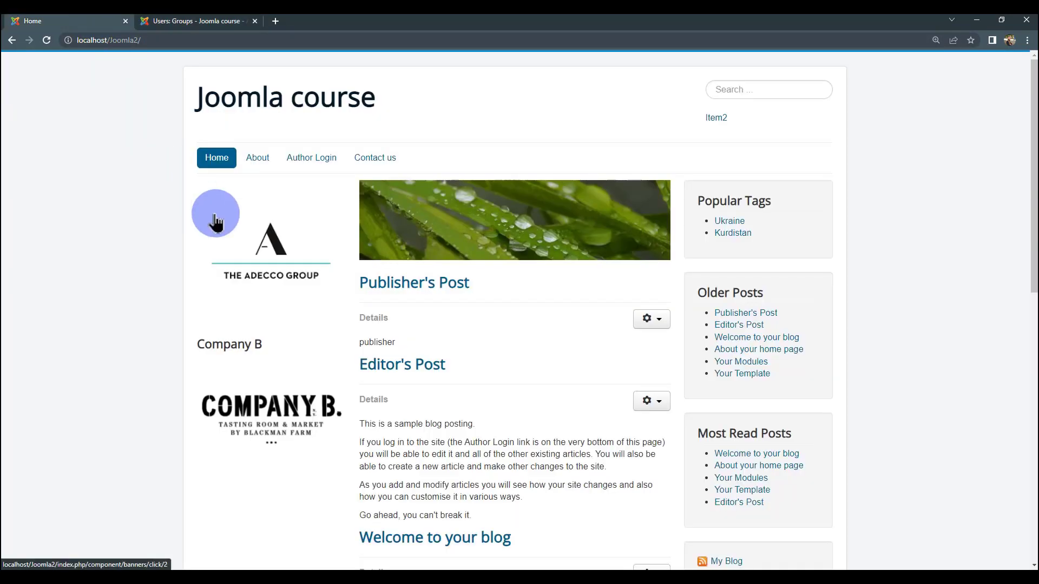
key("ctrl+minus")
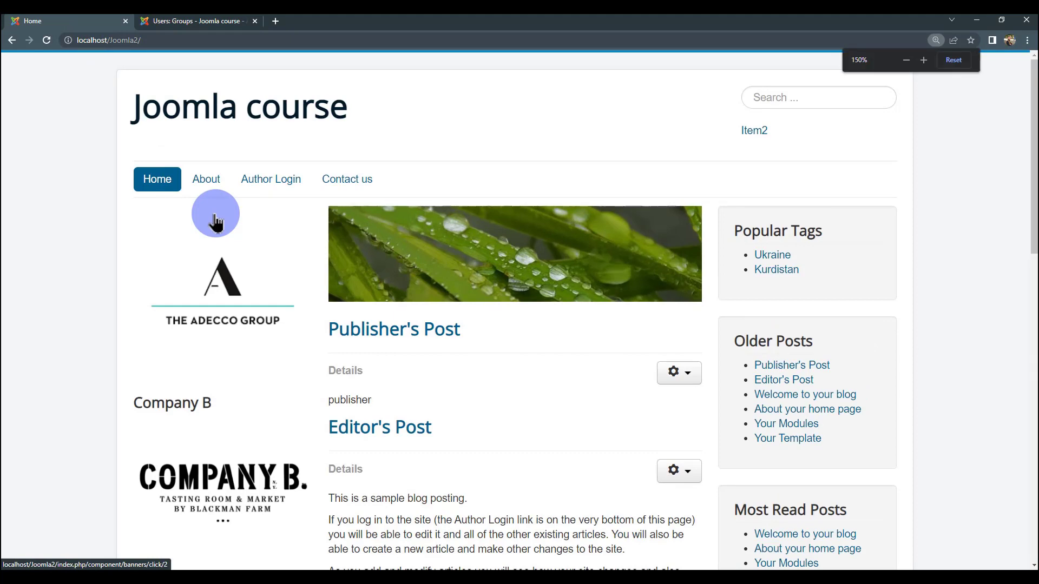
key("ctrl+plus")
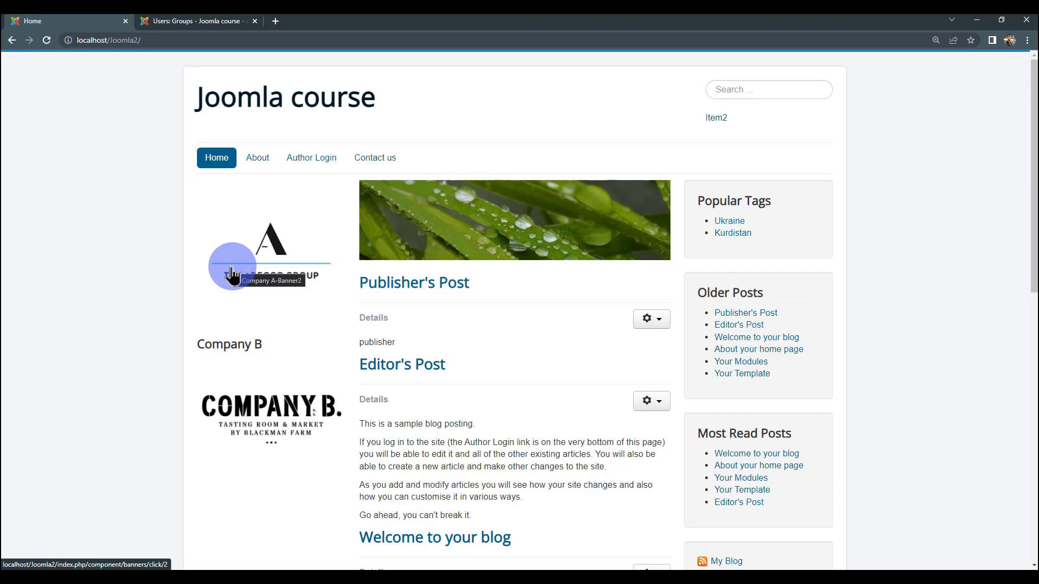
left_click(191, 23)
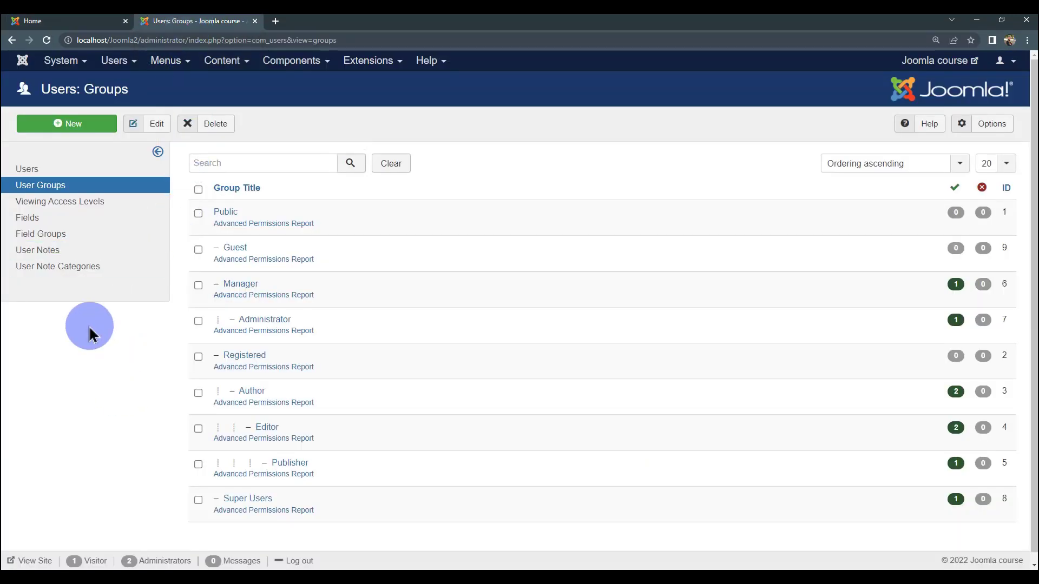
left_click(116, 62)
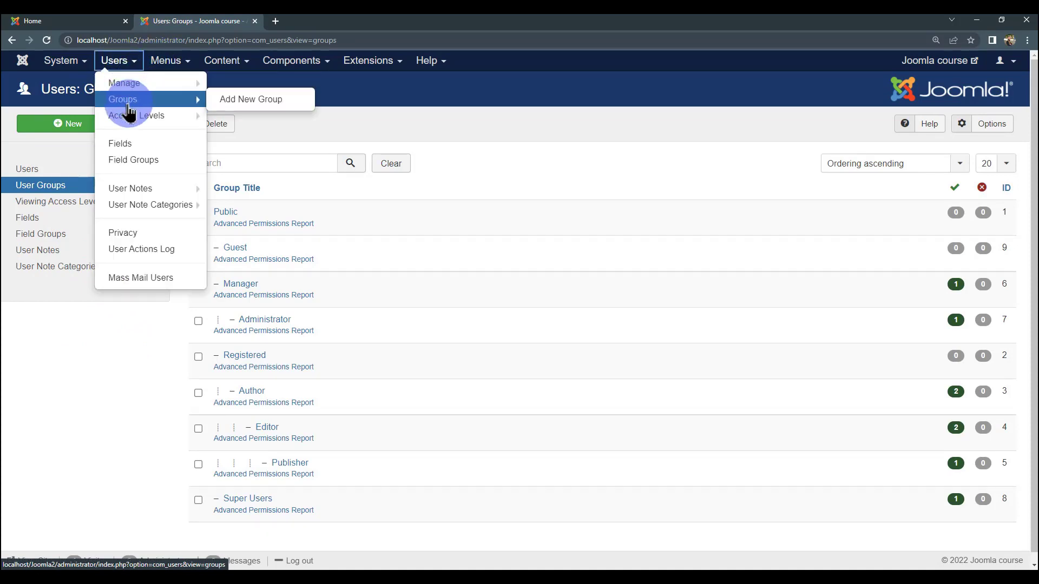
mouse_move(131, 121)
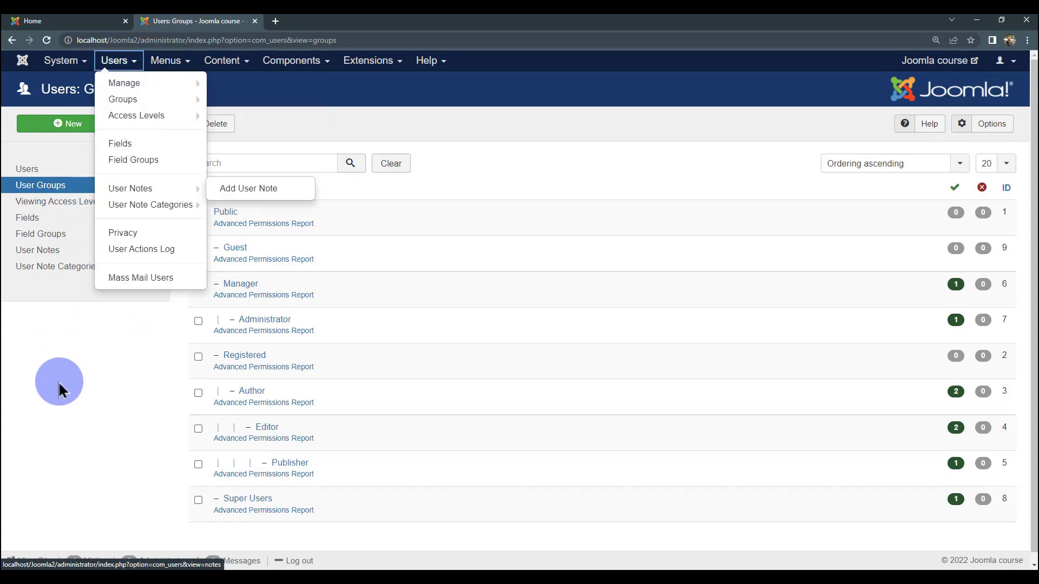
left_click(57, 387)
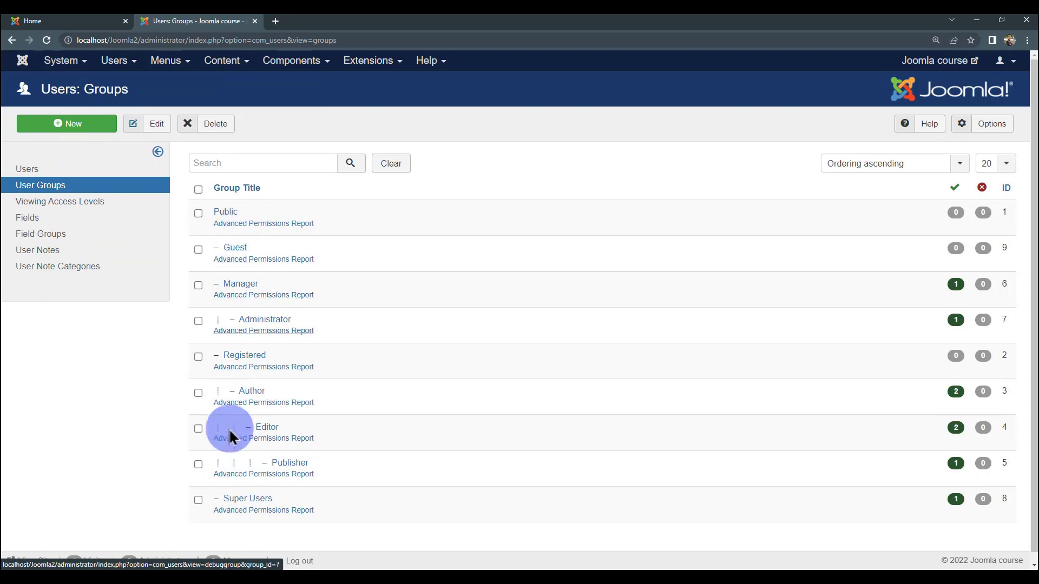
- Start creating a new user group from the user groups list
scroll(254, 482, "down", 1)
scroll(273, 509, "up", 1)
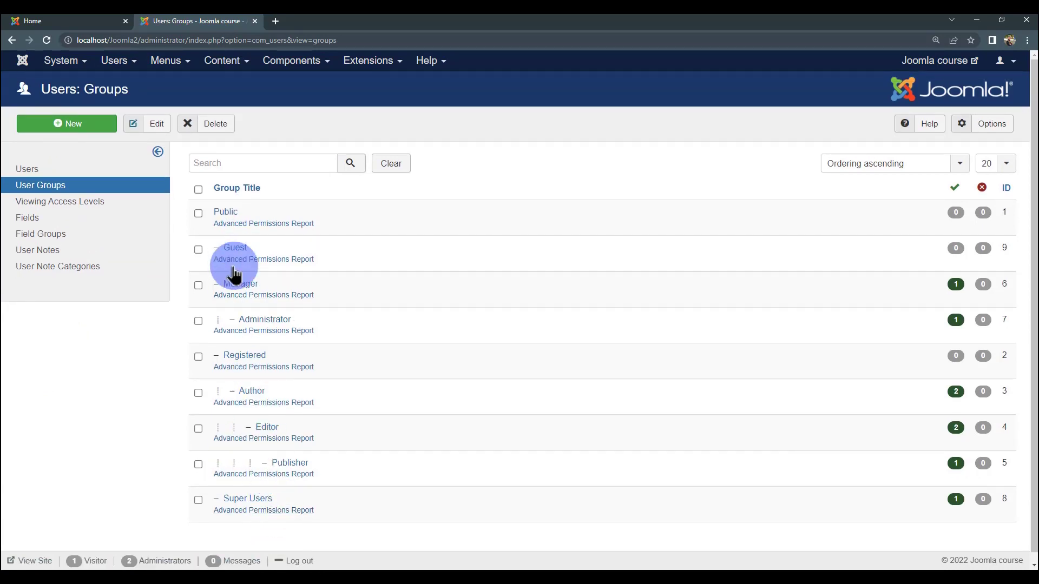
scroll(266, 454, "down", 1)
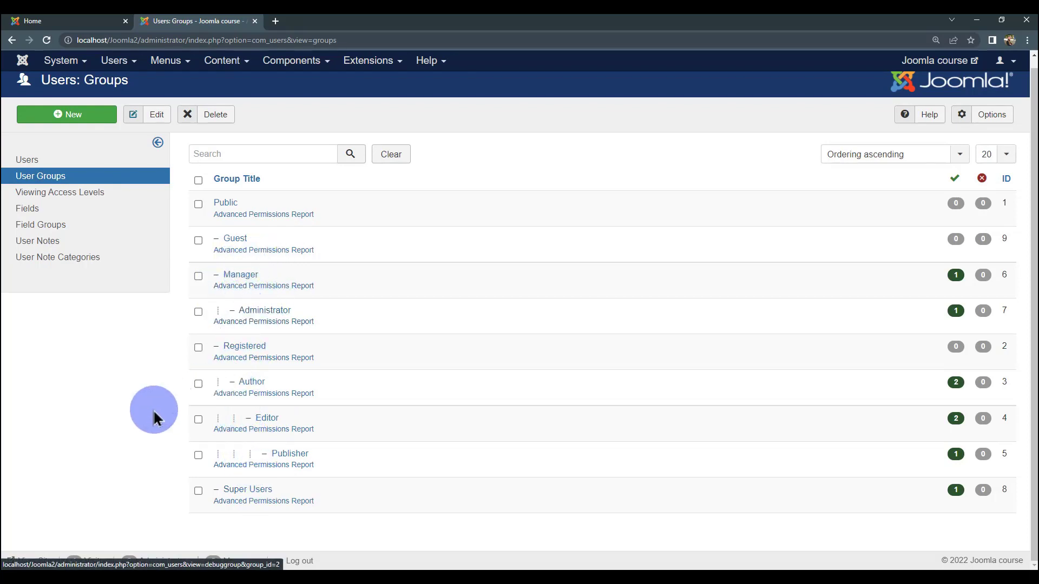
scroll(164, 403, "up", 1)
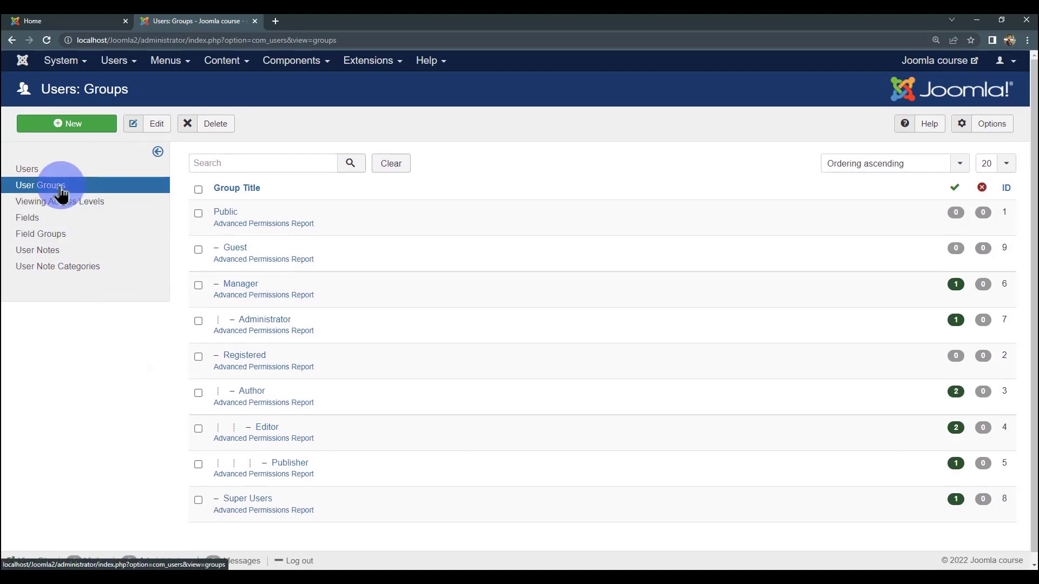
left_click(68, 125)
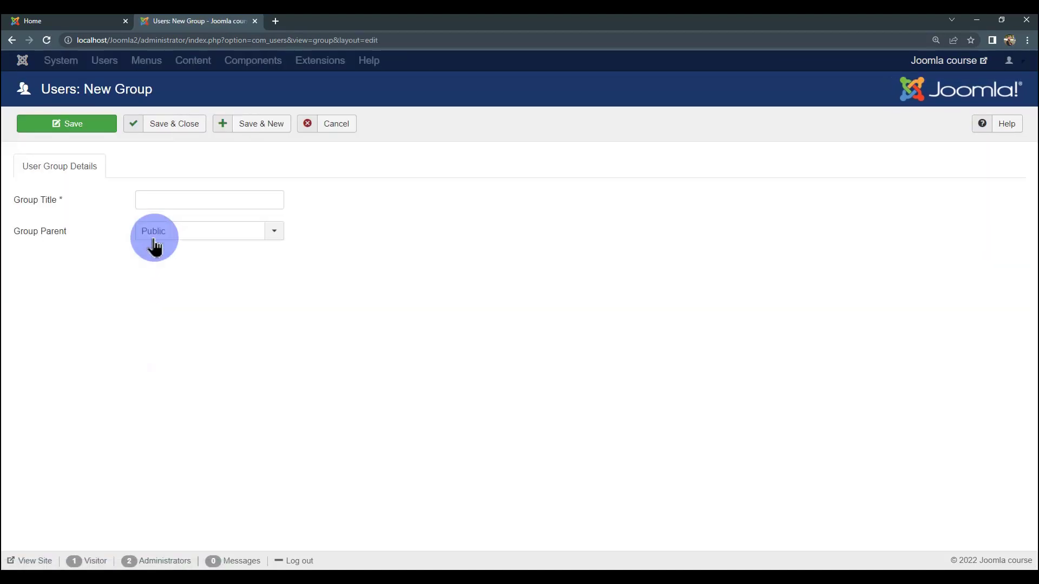
left_click(209, 200)
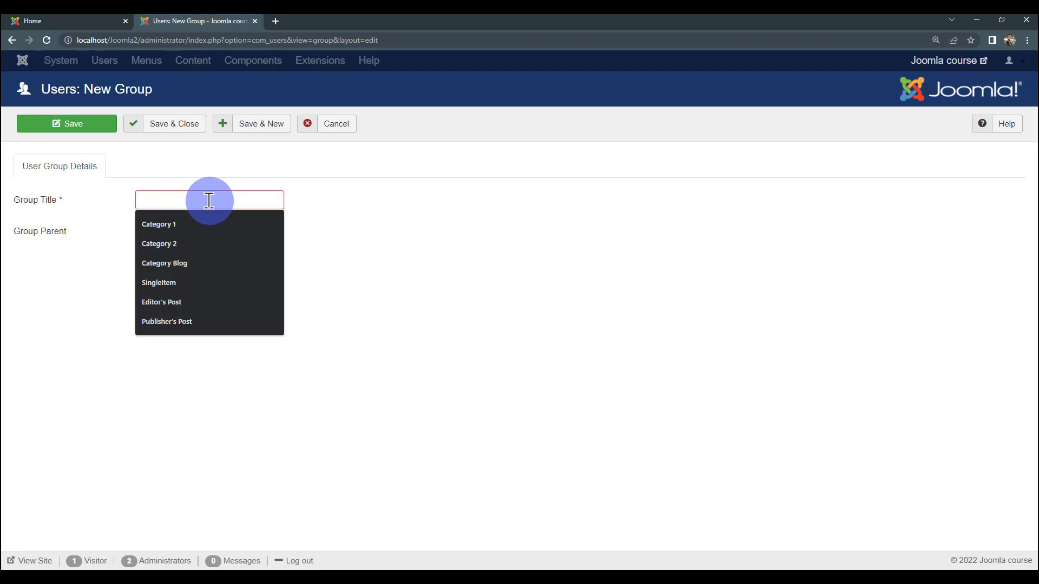
type("a")
key("BackSpace")
type("E")
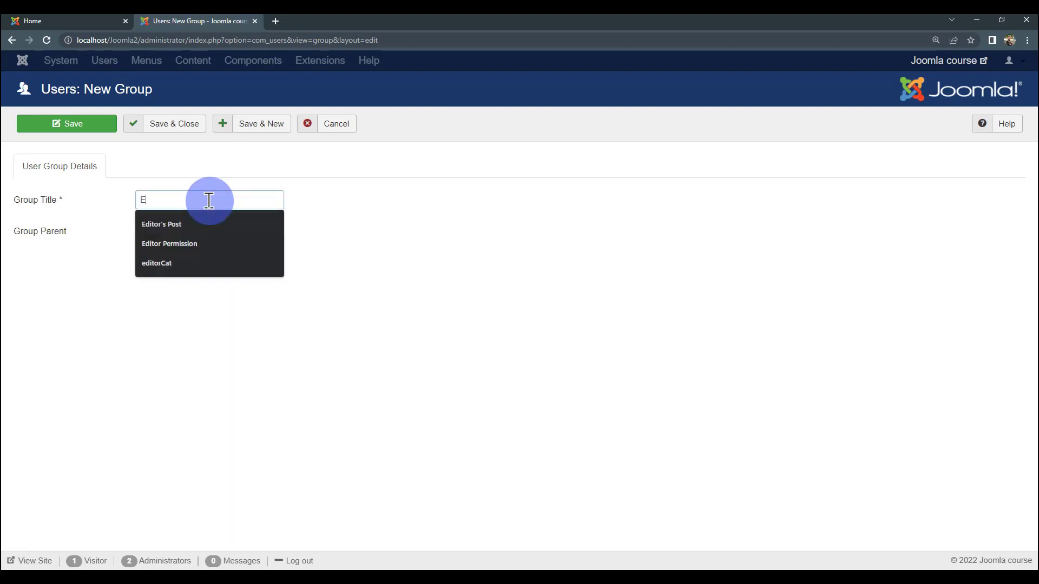
key("BackSpace")
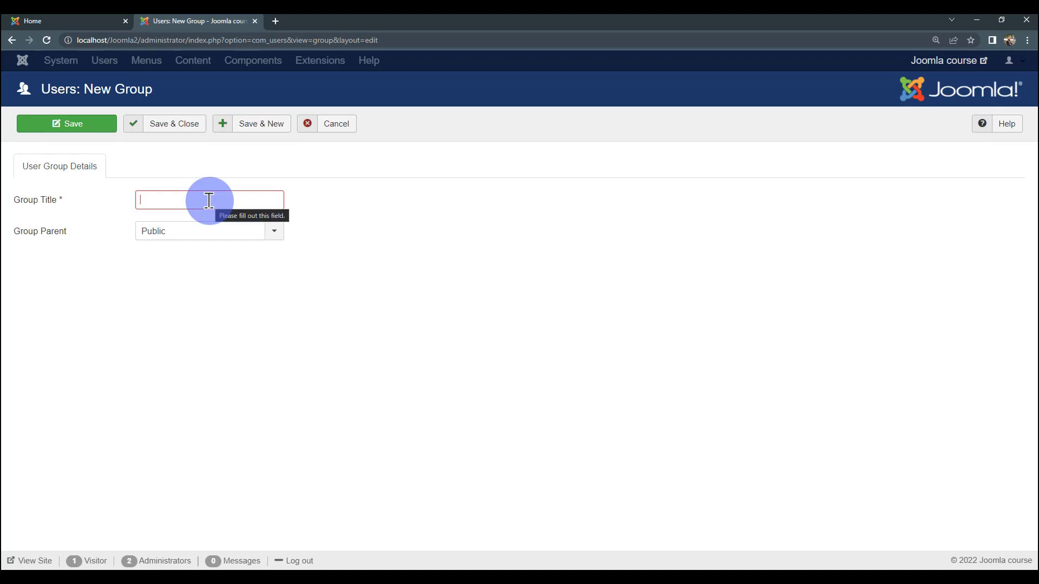
type("Ad")
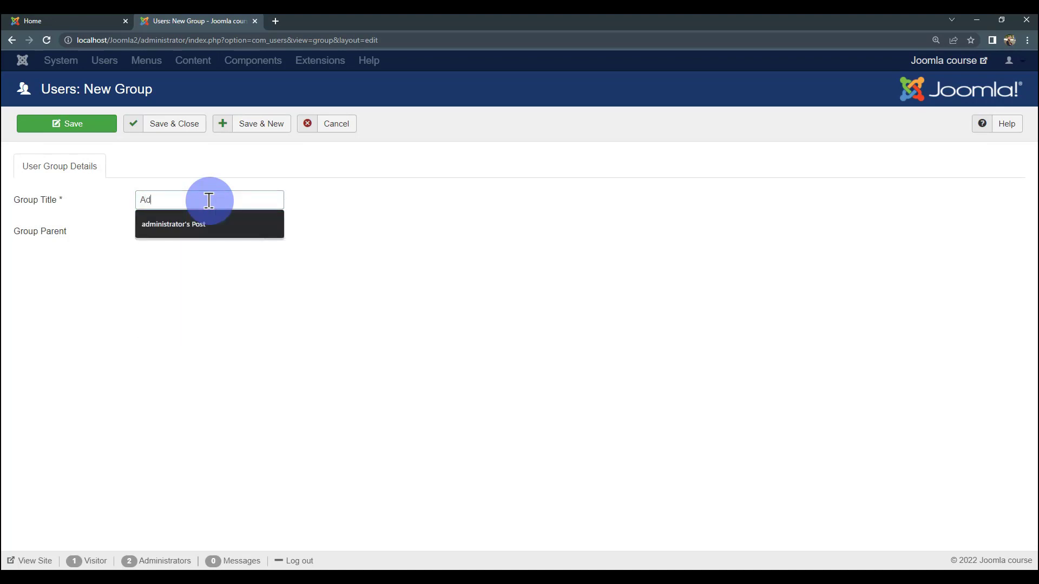
key("BackSpace")
key("BackSpace")
- Title the new user group "MyEditor Group", keep Public as its parent, then save and close it
type("Editor")
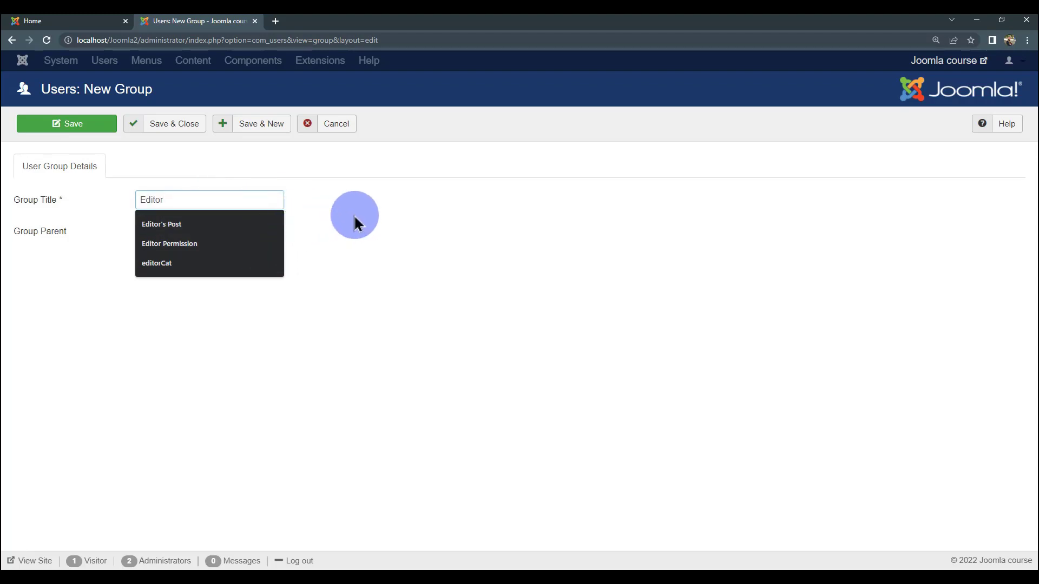
left_click(276, 196)
left_click(277, 200)
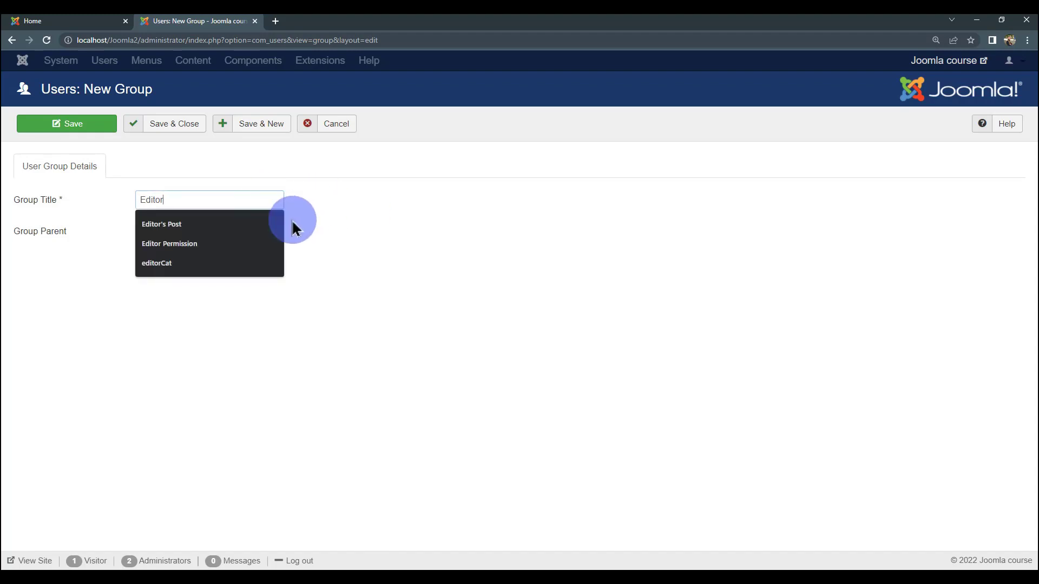
key("Left")
key("Left")
key("Left")
type("MyEditor ")
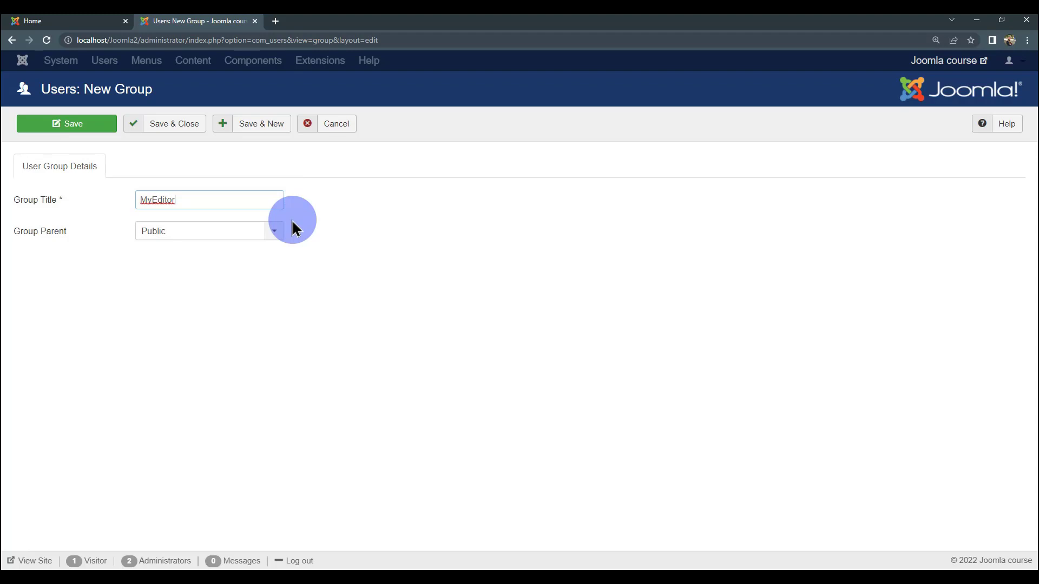
type("Groupe")
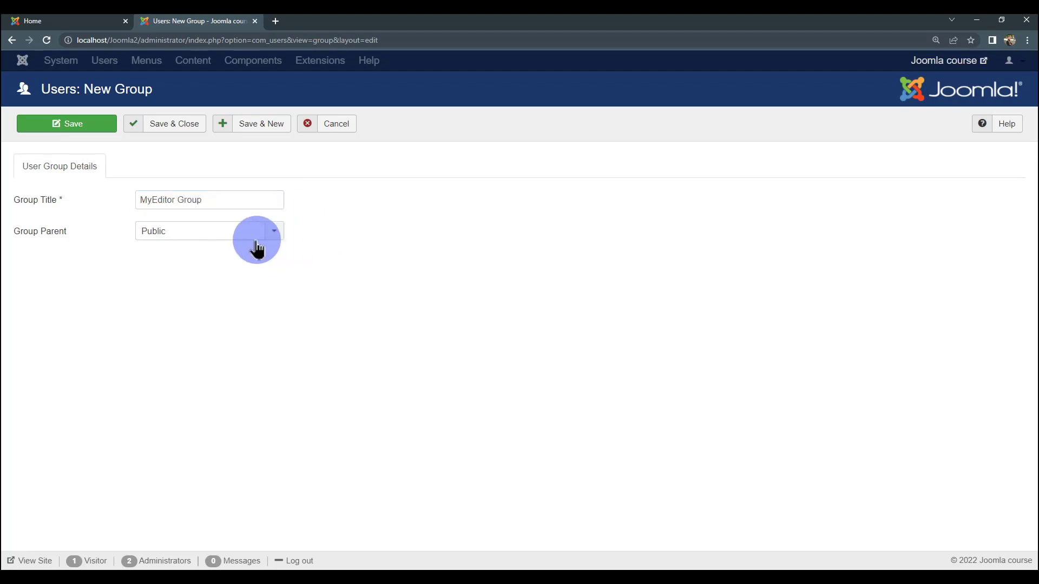
left_click(243, 232)
left_click(339, 214)
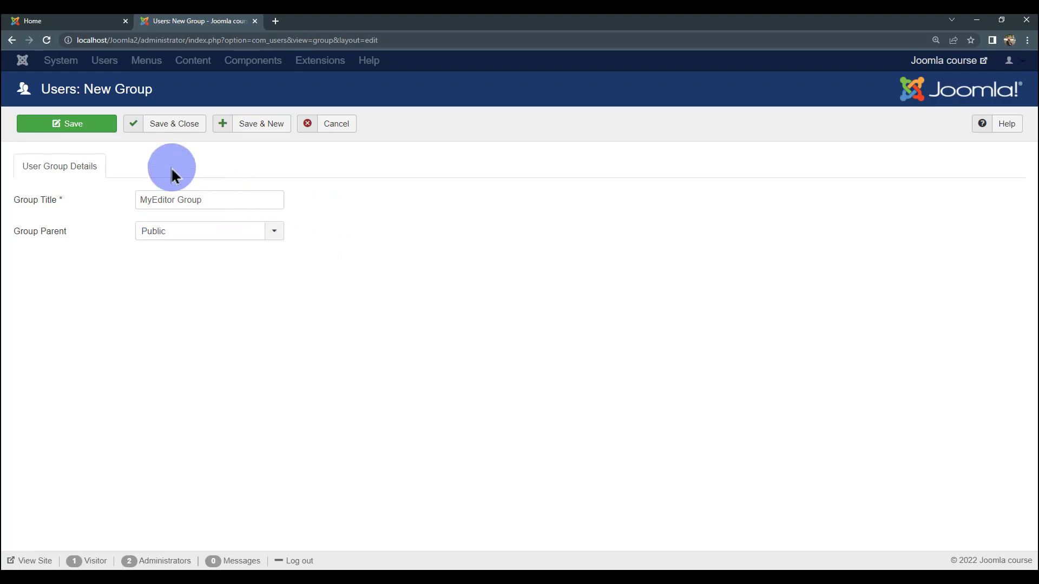
left_click(184, 125)
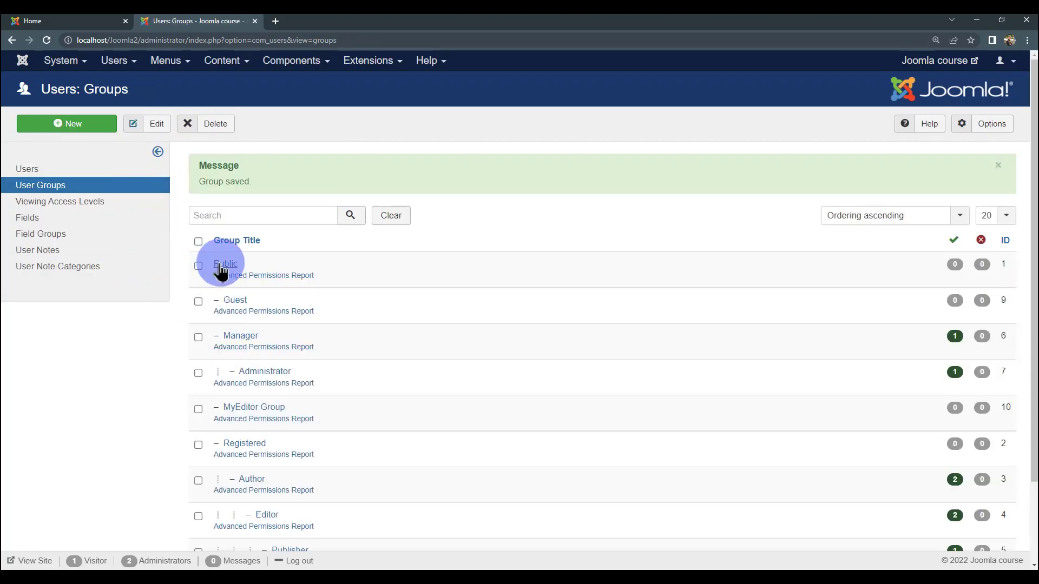
- Examine the user groups list and where MyEditor Group sits in the hierarchy, enlarging the page for readability
scroll(222, 268, "down", 2)
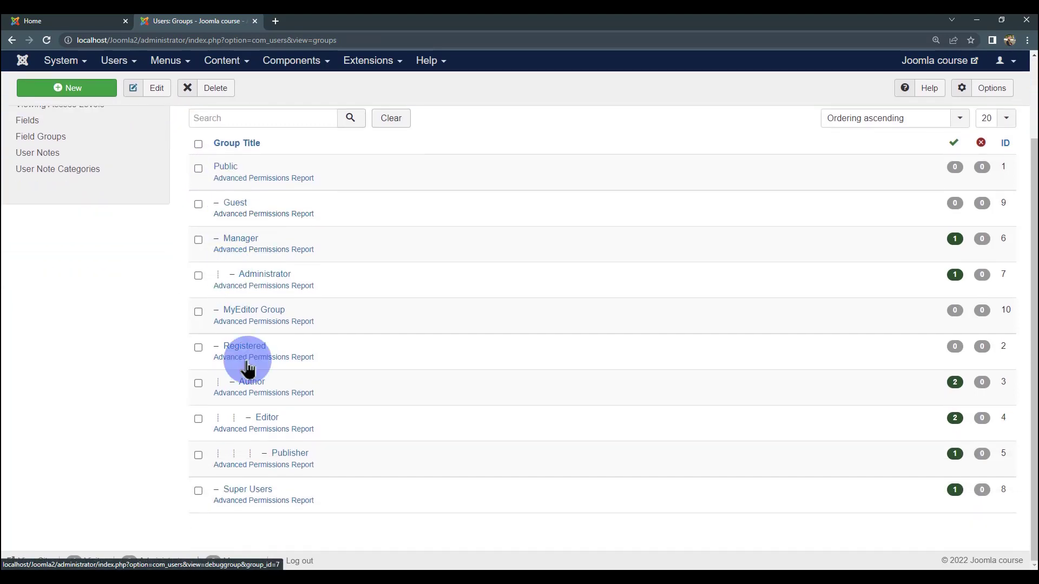
scroll(250, 376, "up", 2)
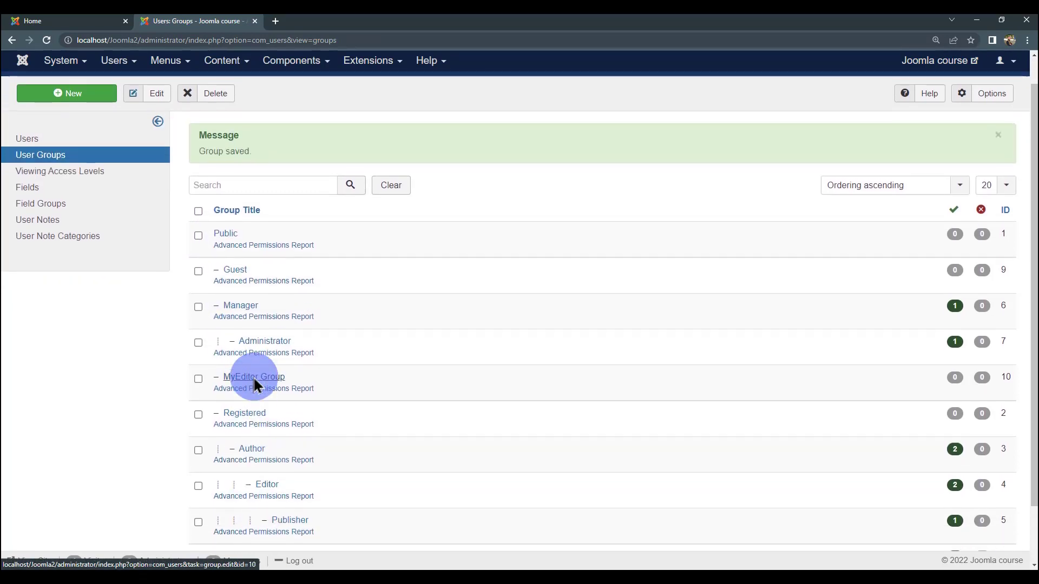
key("ctrl+plus")
scroll(357, 373, "down", 3)
scroll(337, 385, "down", 1)
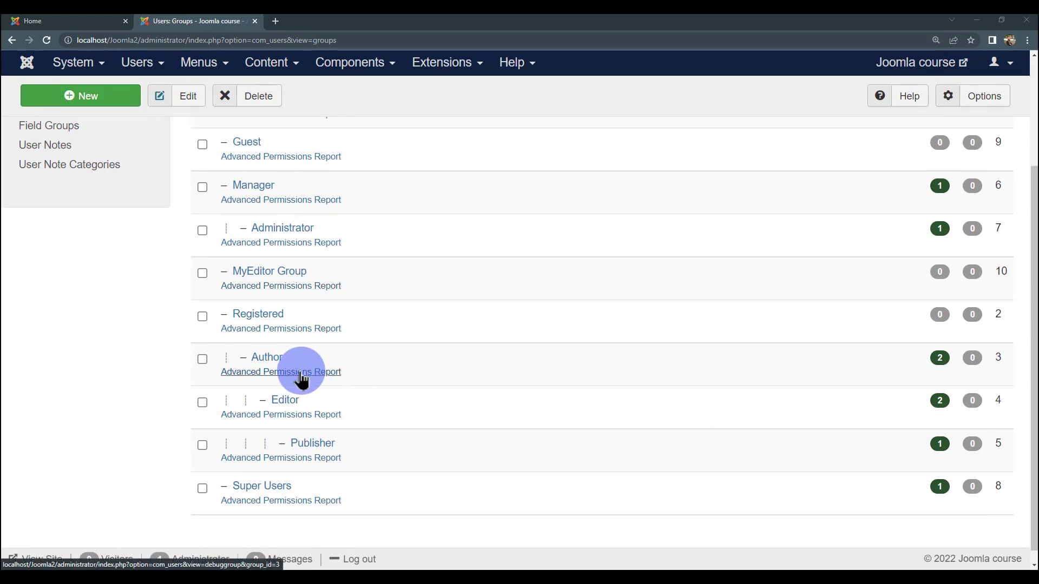
scroll(324, 384, "up", 1)
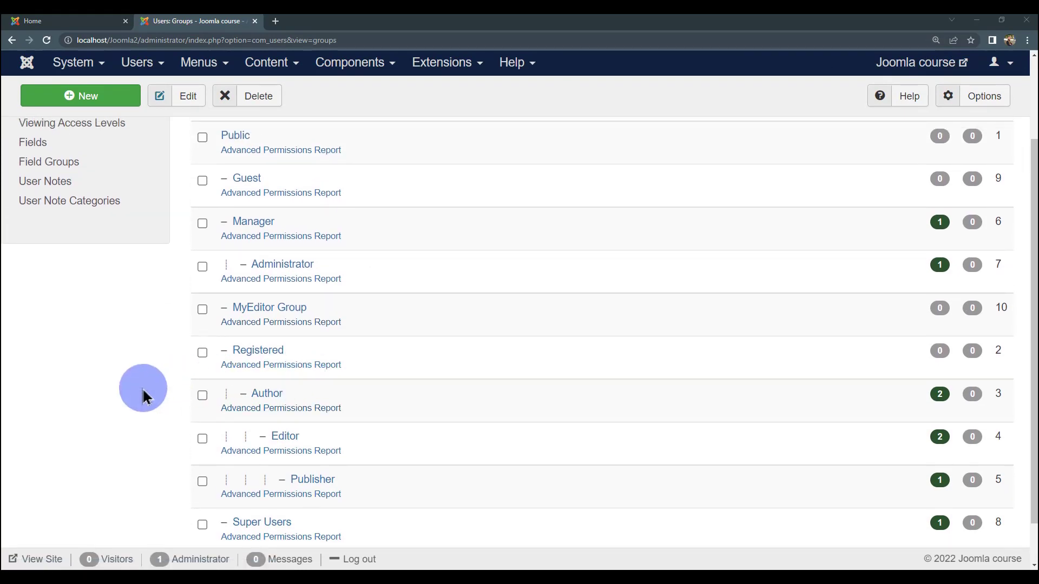
scroll(239, 331, "up", 1)
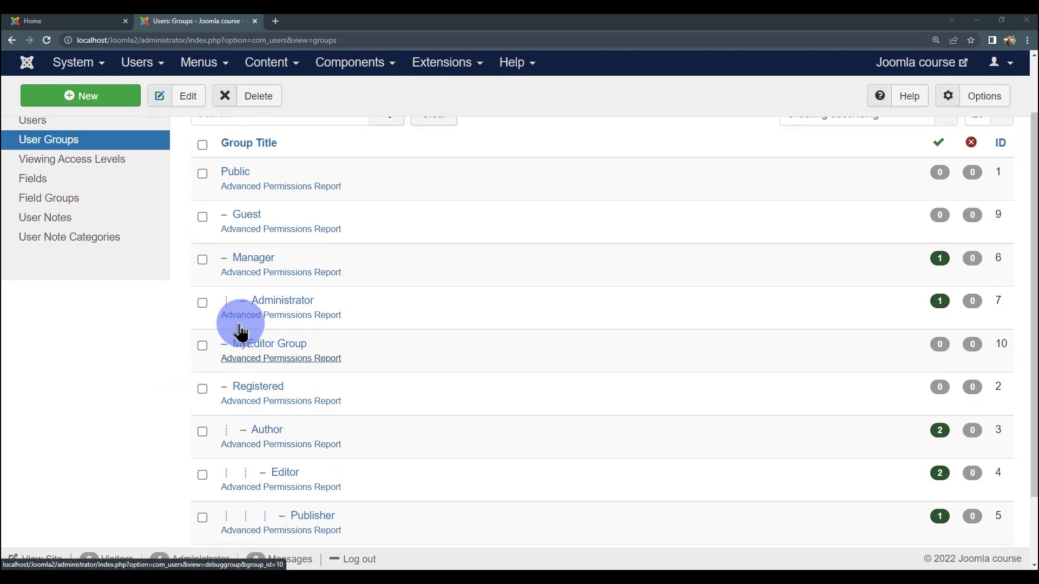
scroll(238, 347, "up", 1)
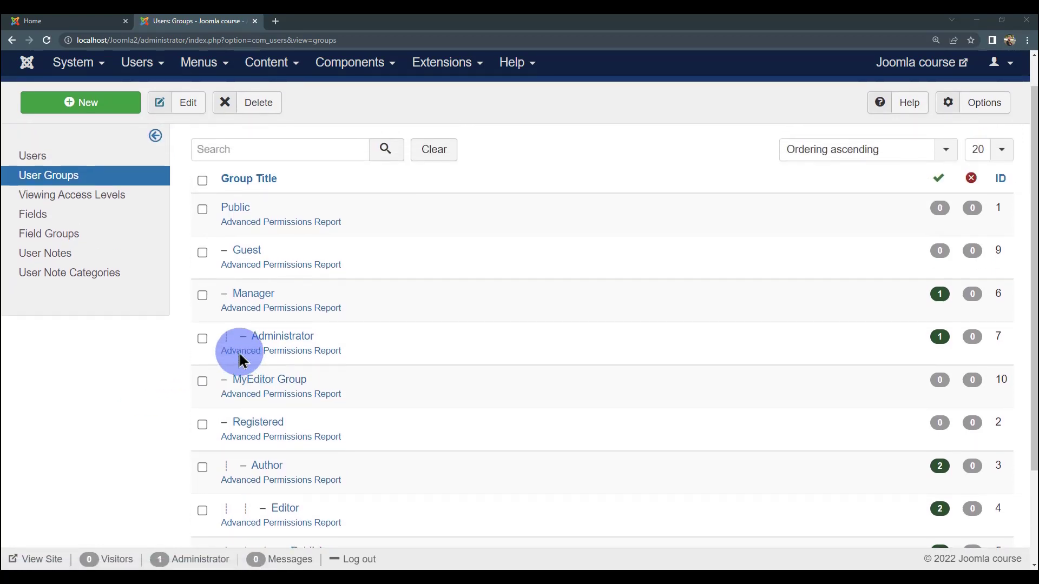
scroll(240, 360, "up", 1)
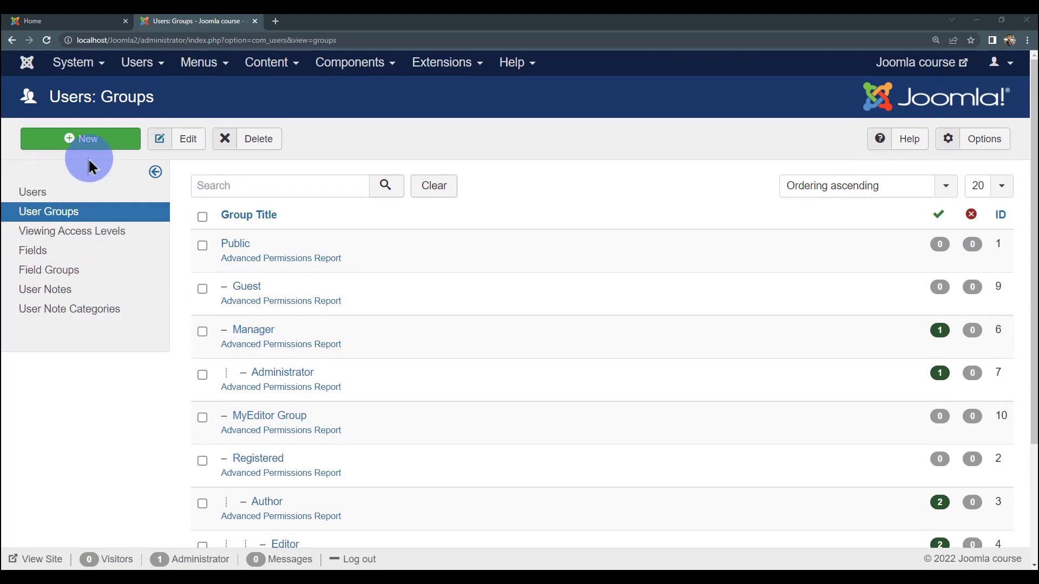
- Create another user group titled "Author" with Public as its parent, then save and close it
left_click(98, 144)
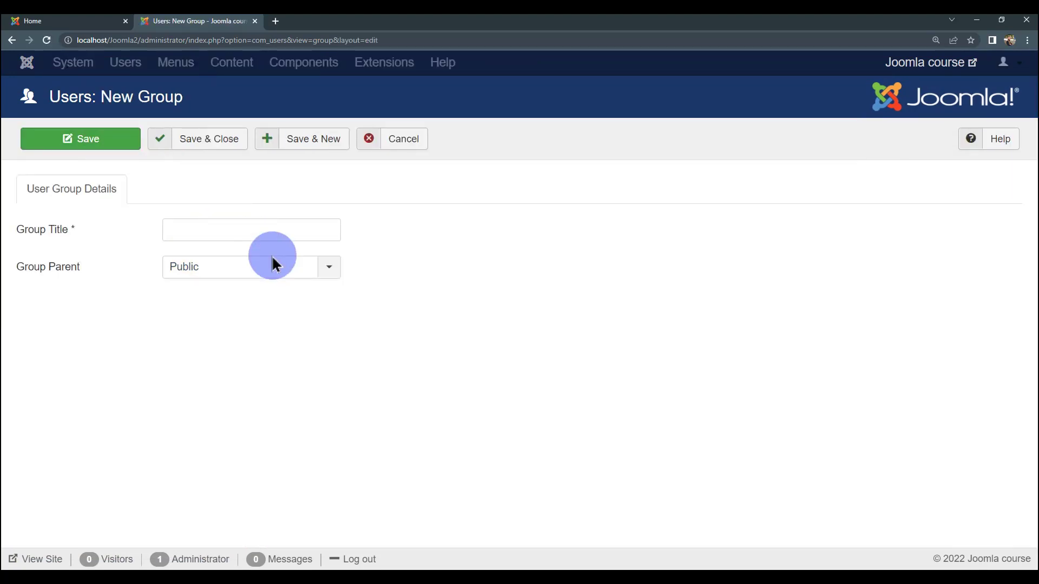
left_click(300, 231)
type("Author")
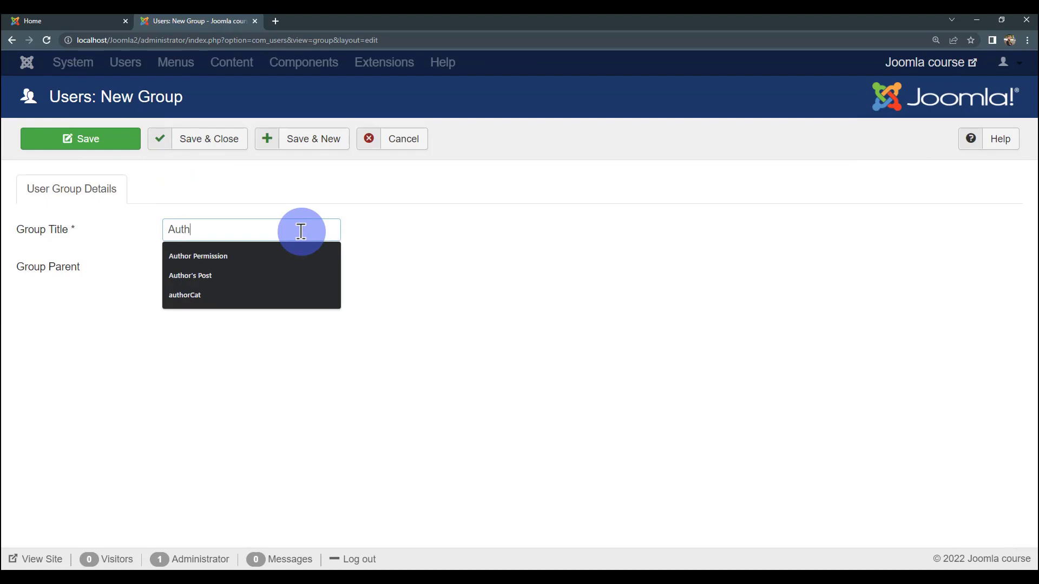
left_click(434, 246)
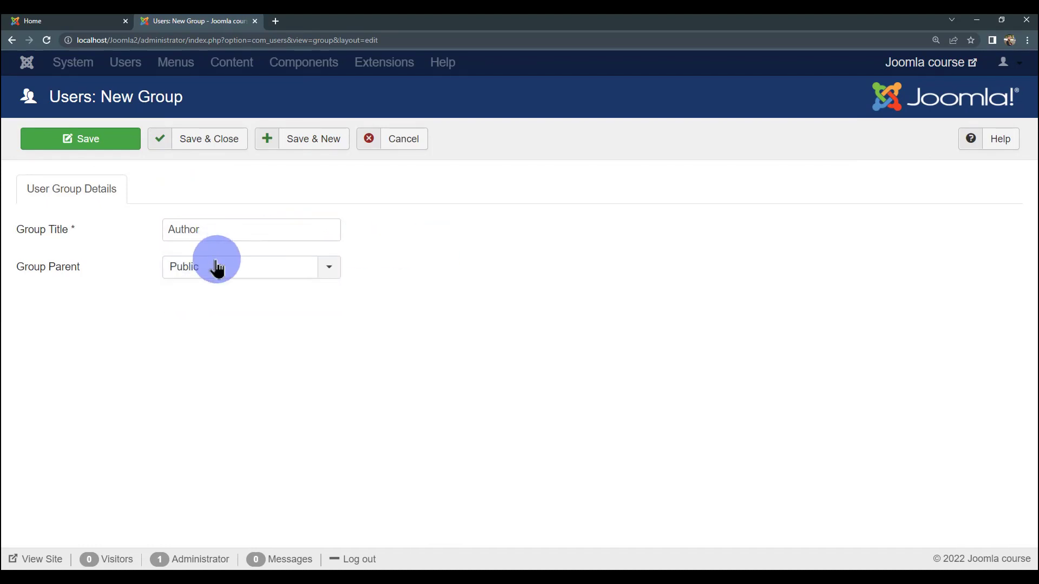
left_click(204, 271)
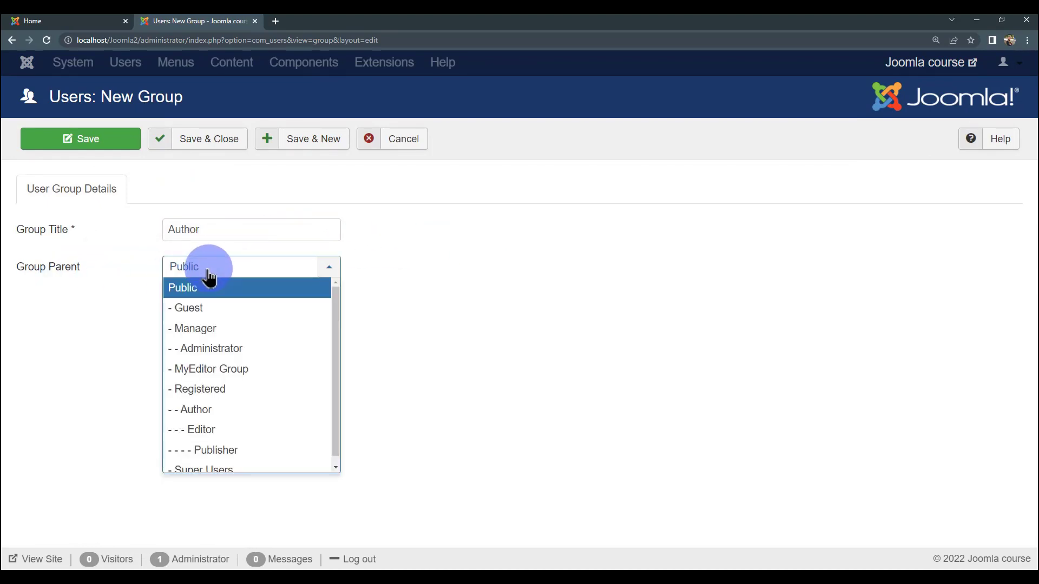
scroll(223, 368, "down", 1)
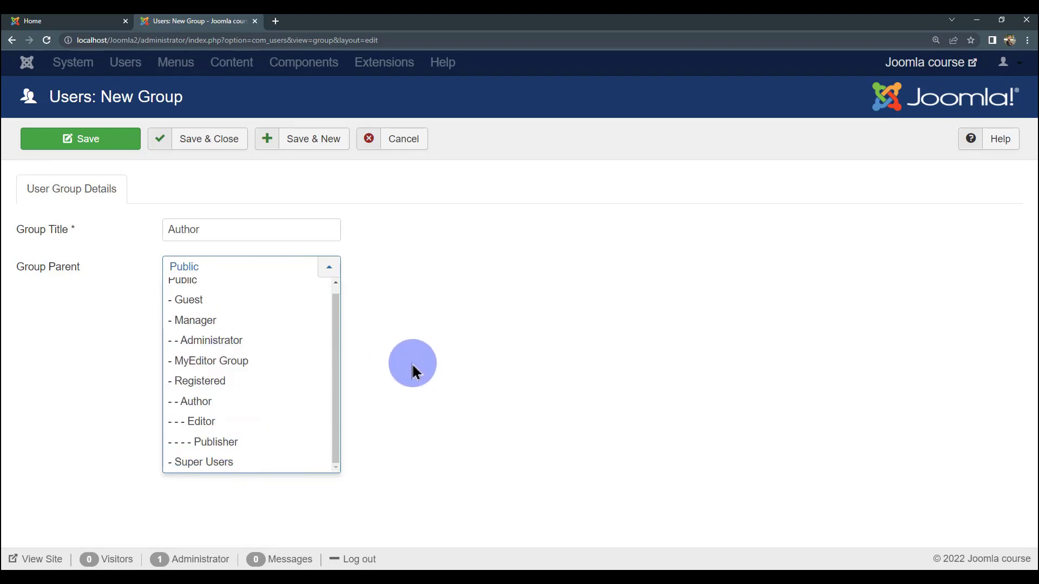
left_click(390, 373)
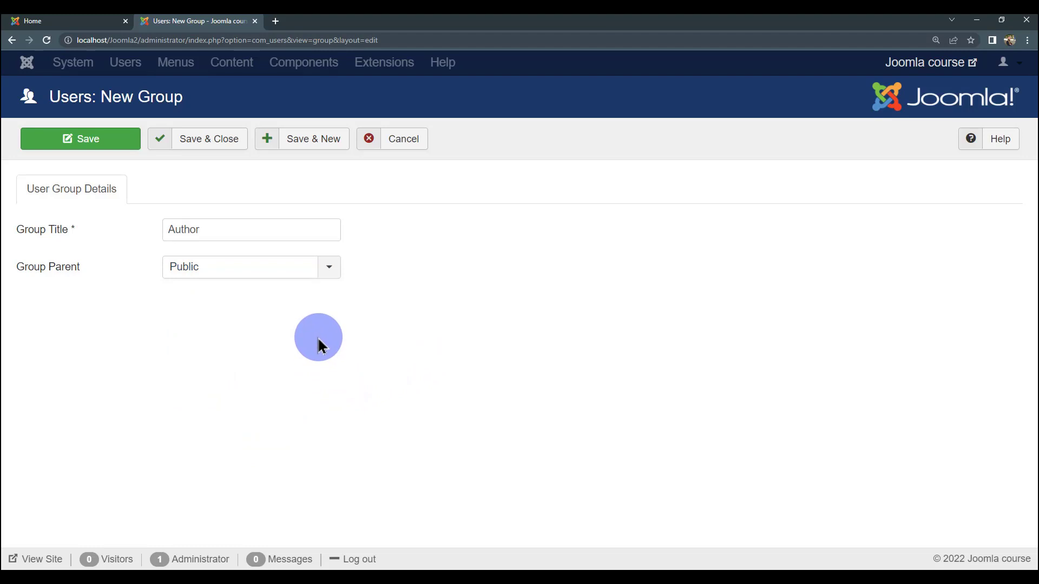
left_click(205, 142)
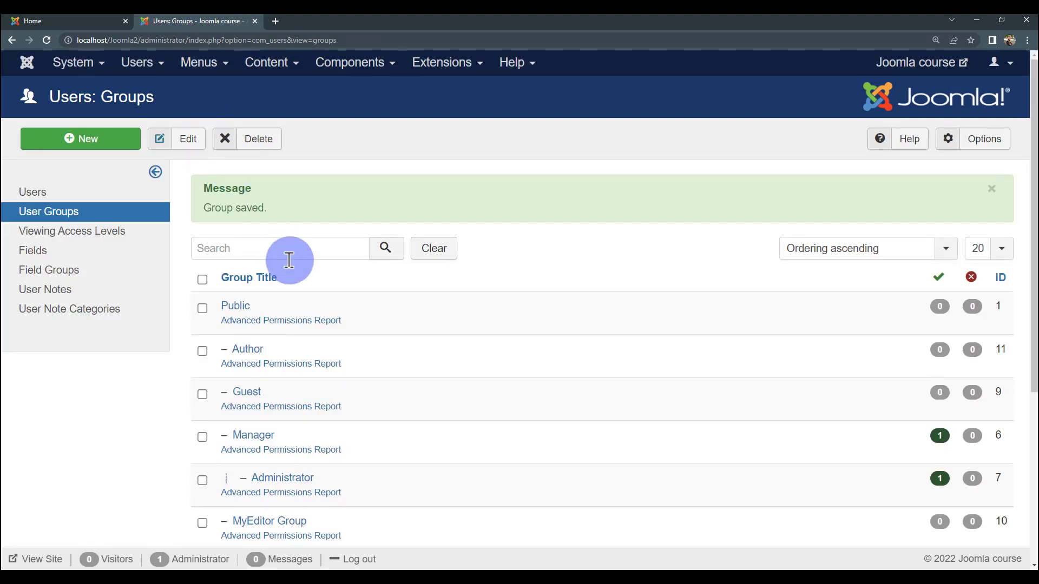
- Rename the new Author group directly under Public to "MyAuthor", then save and close it
scroll(286, 262, "down", 3)
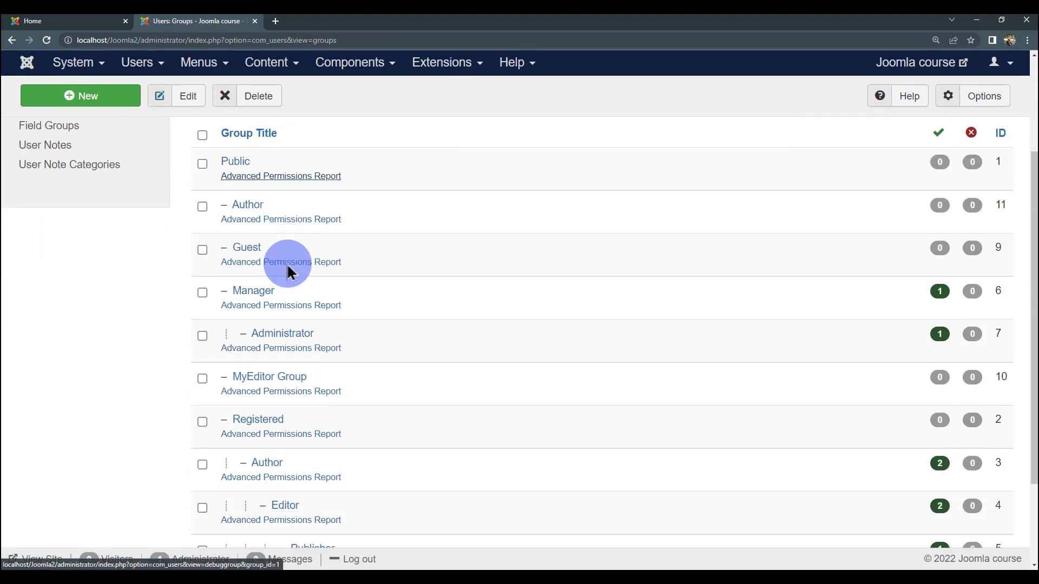
left_click(247, 207)
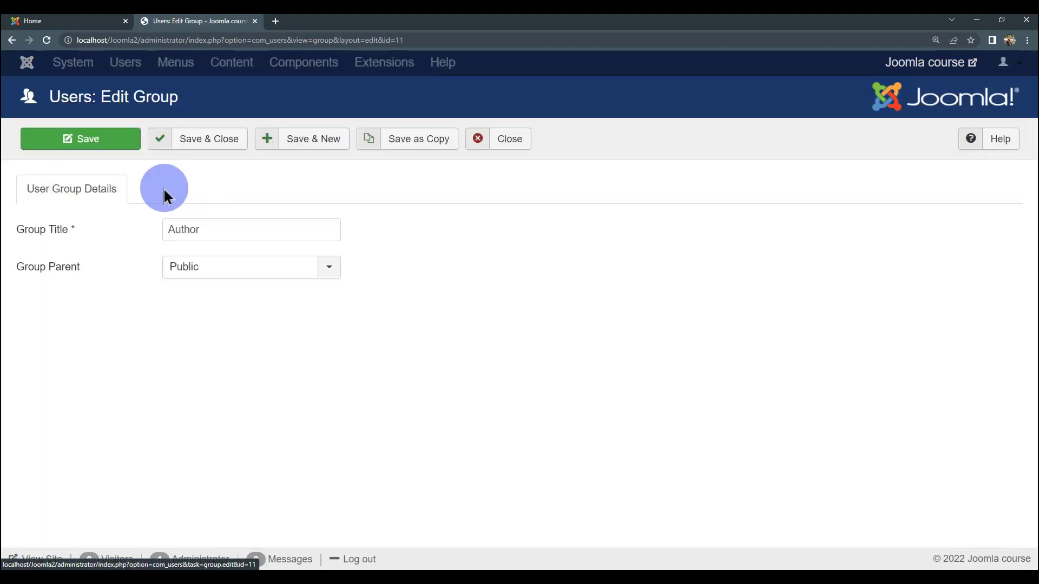
left_click(180, 231)
type("My")
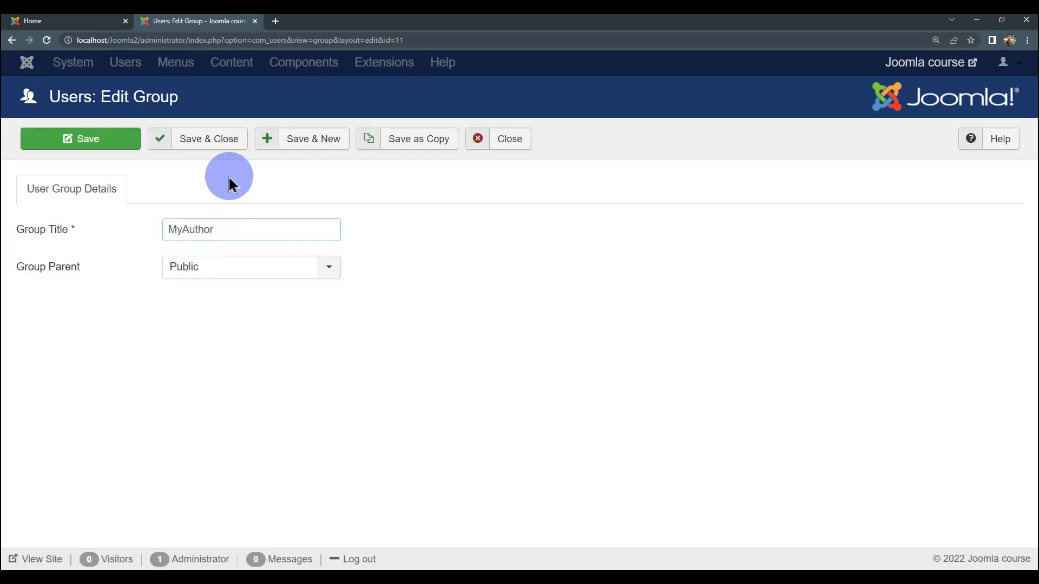
left_click(210, 145)
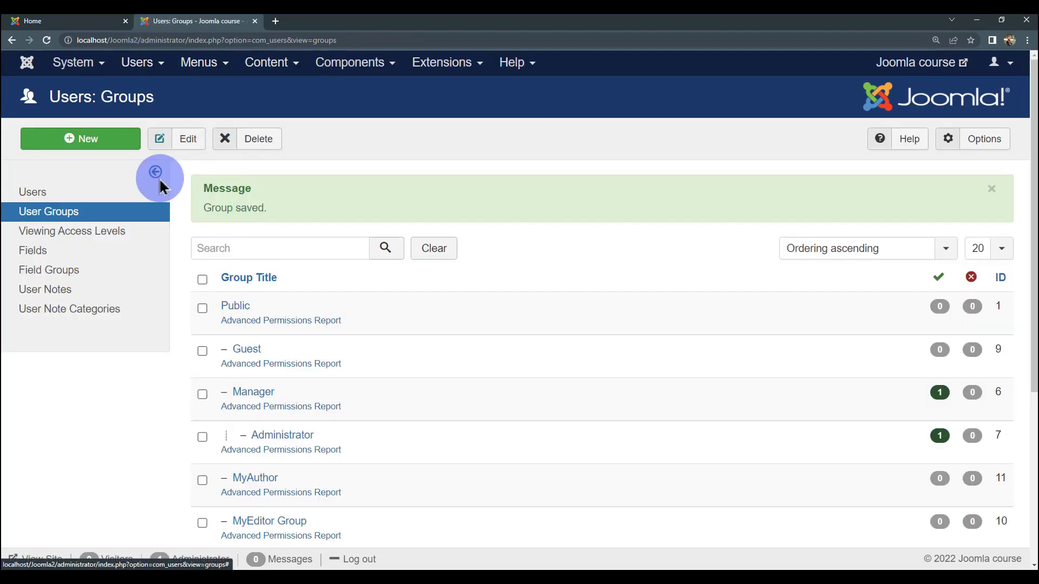
- Open the Users component's options and look through the user settings and the list of components
left_click(145, 78)
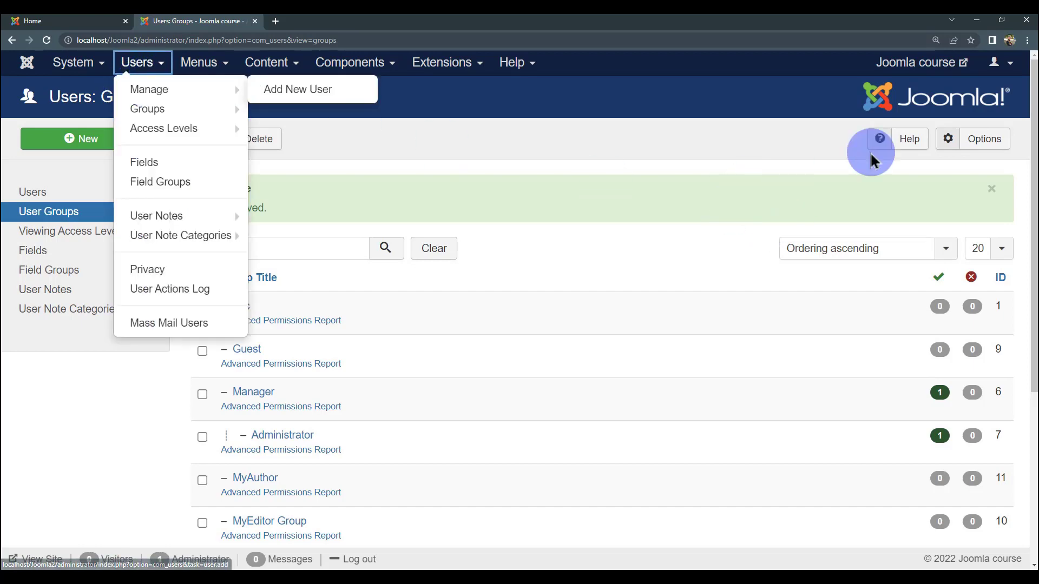
left_click(985, 141)
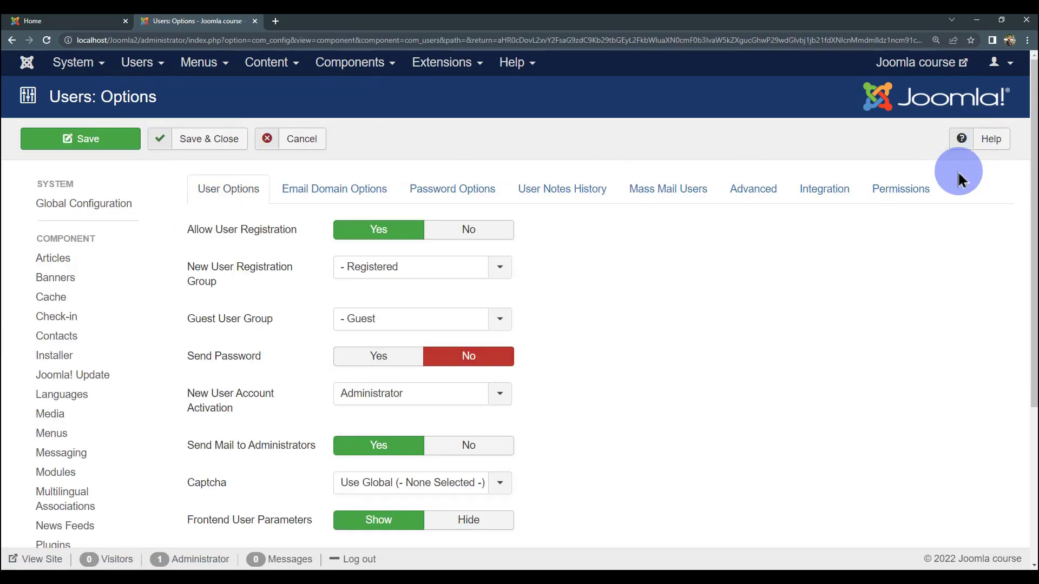
scroll(118, 278, "down", 3)
left_click(117, 273)
scroll(70, 527, "down", 2)
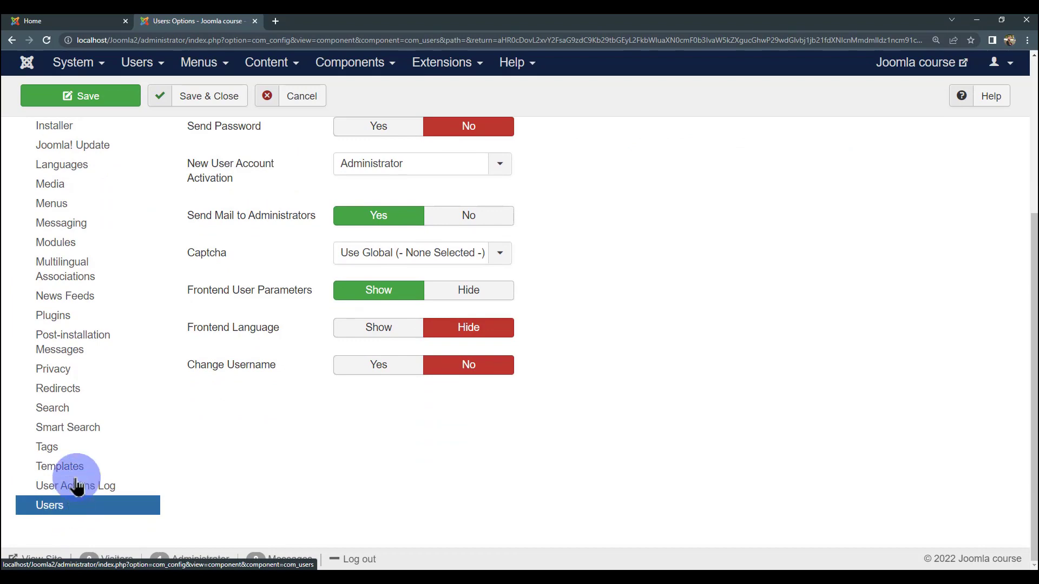
- Open the permissions in the Users options and review the actions and settings listed for the Public and Guest groups
scroll(73, 465, "up", 4)
scroll(59, 281, "down", 2)
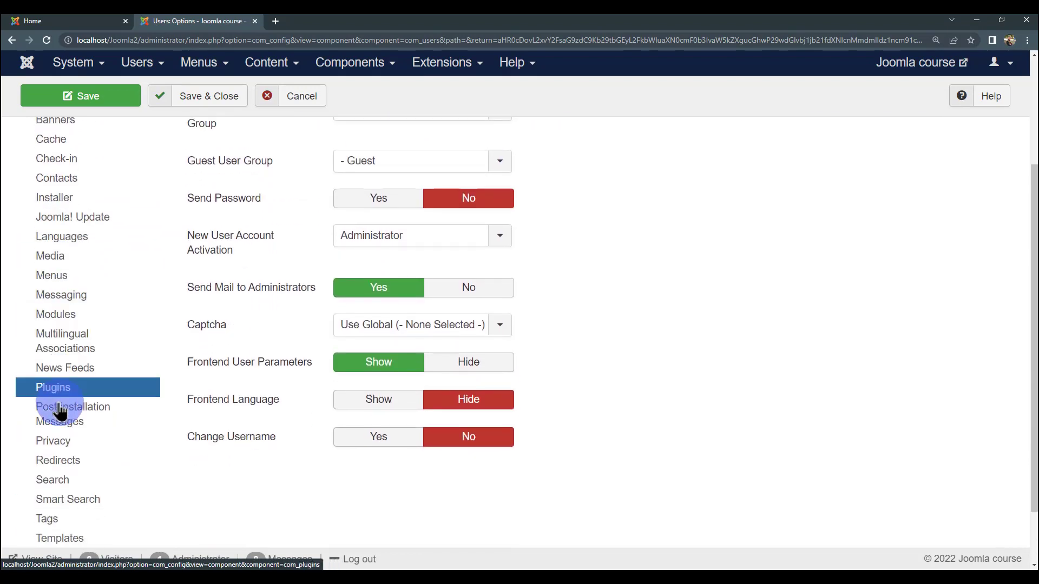
scroll(81, 395, "up", 3)
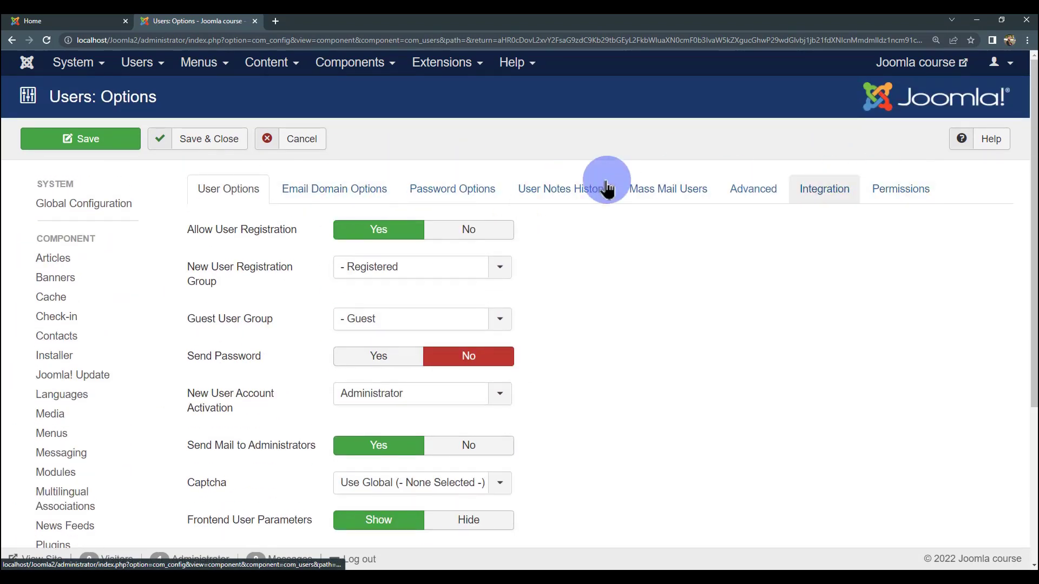
left_click(884, 199)
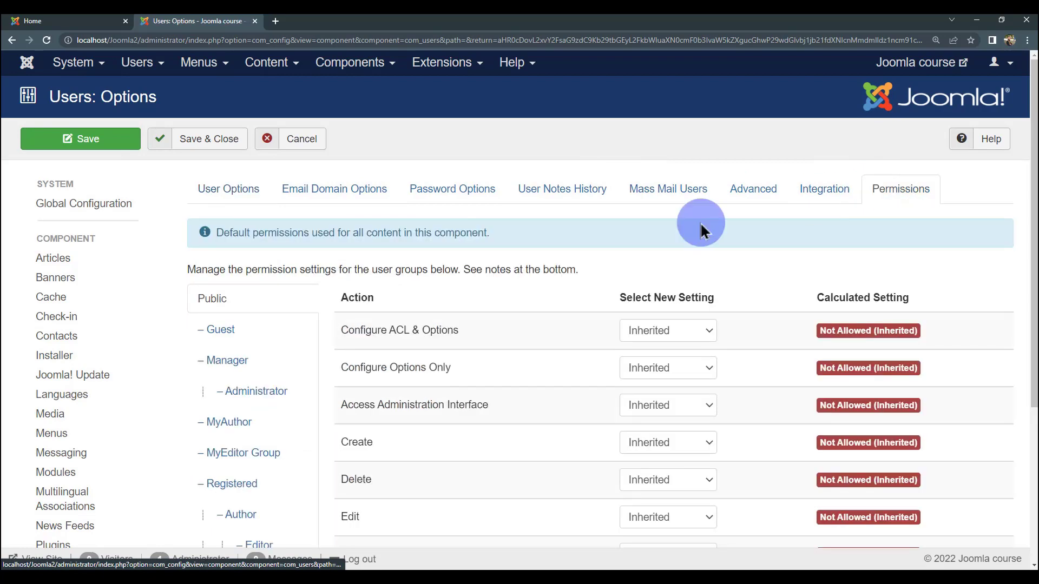
scroll(268, 297, "down", 2)
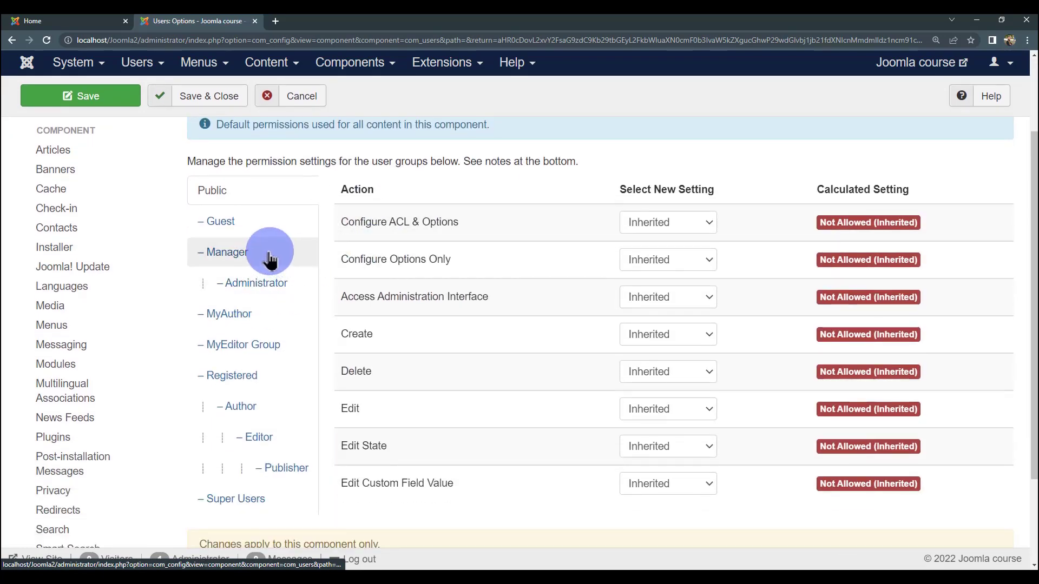
left_click(252, 232)
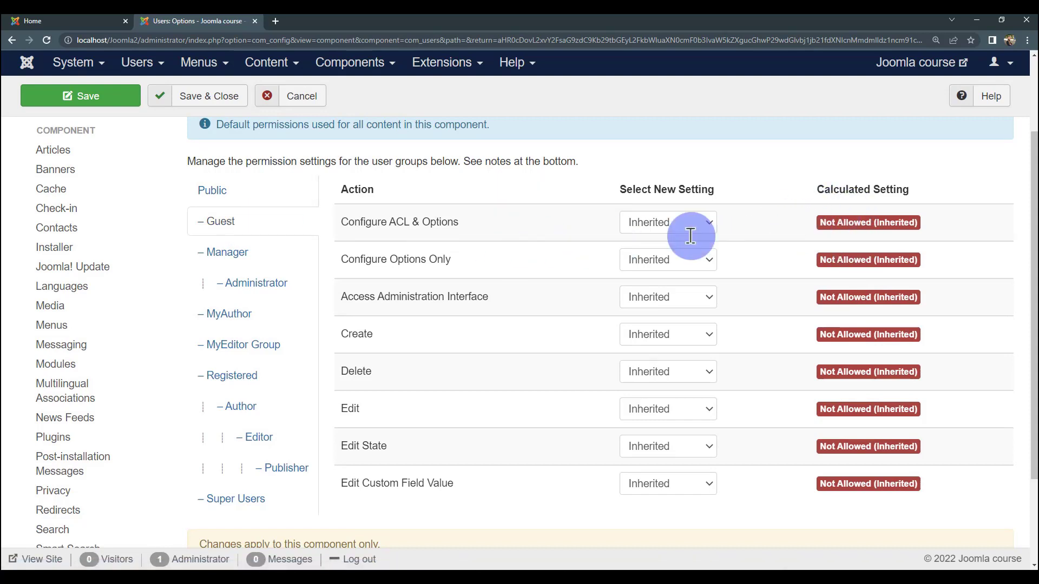
mouse_move(464, 230)
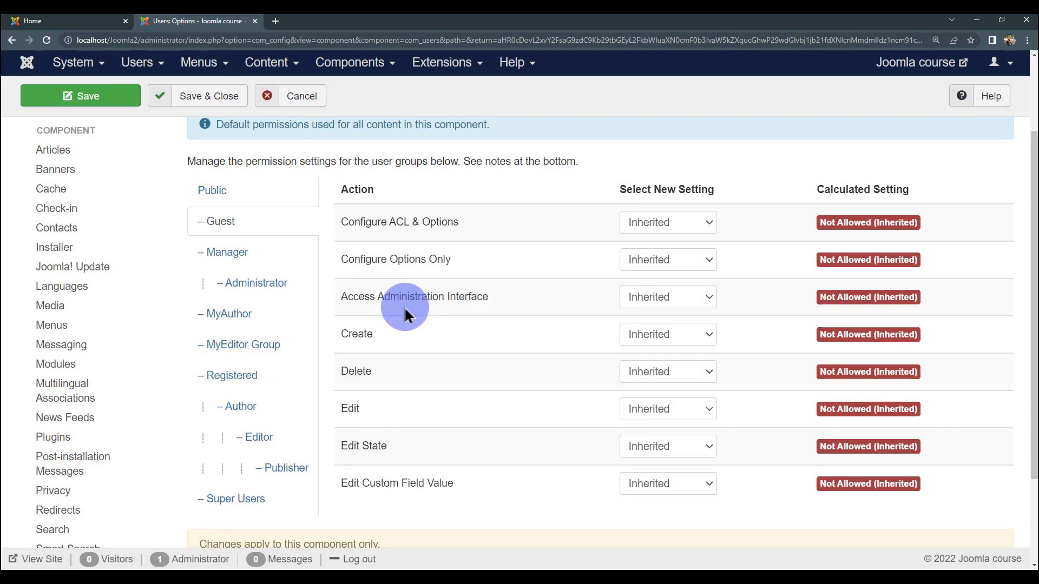
mouse_move(411, 307)
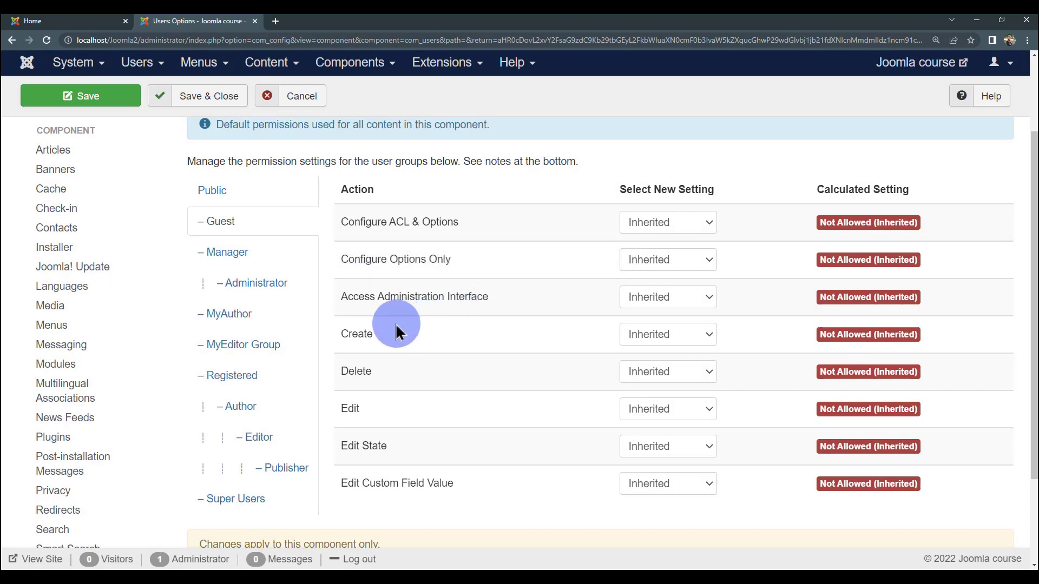
mouse_move(366, 383)
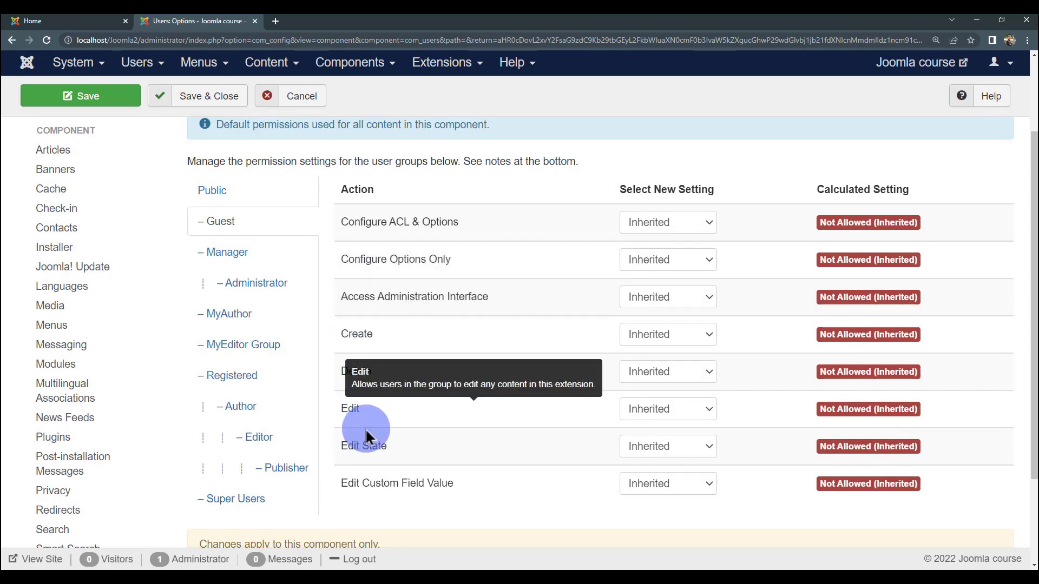
scroll(325, 427, "down", 1)
scroll(303, 431, "down", 1)
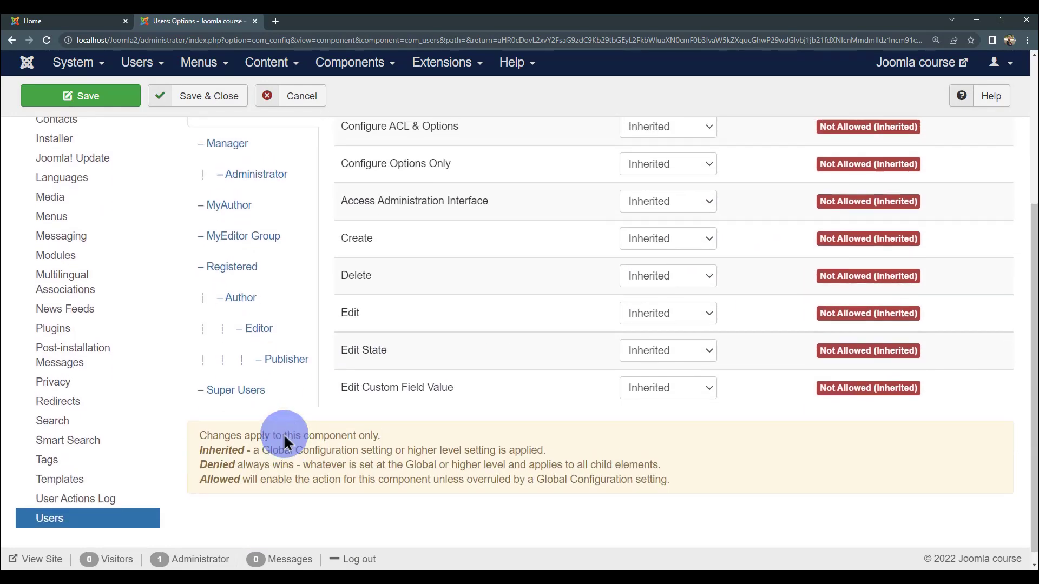
- Review the Administrator group's calculated permissions and the choices available for its Configure ACL & Options setting
scroll(283, 430, "up", 1)
left_click(247, 235)
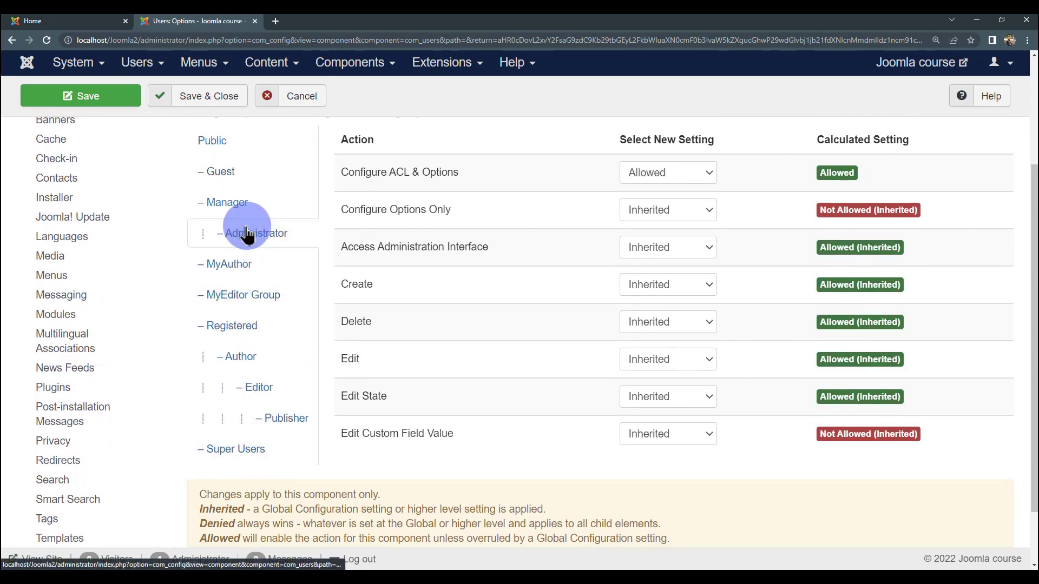
double_click(830, 172)
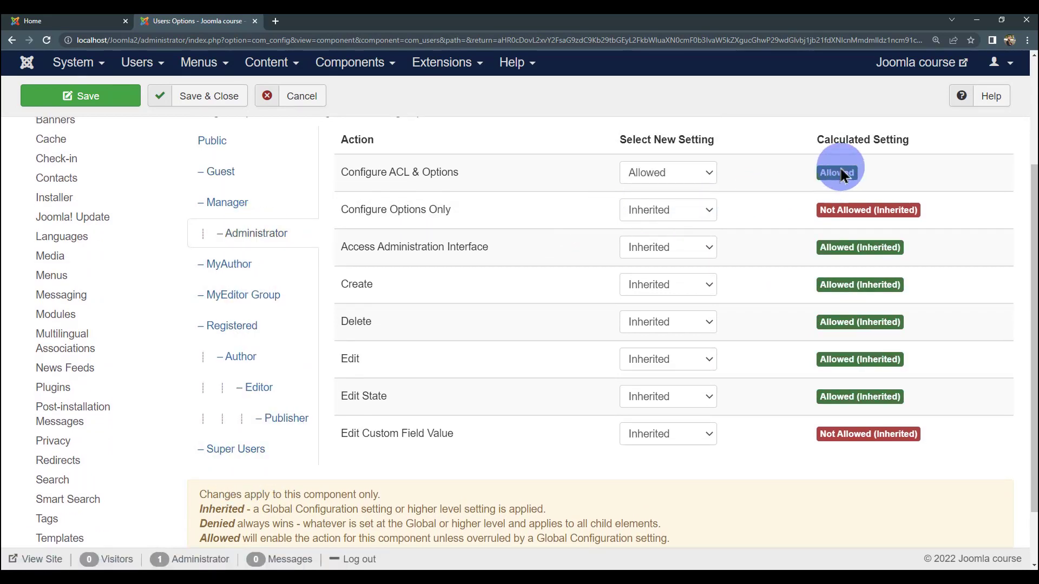
left_click(255, 267)
scroll(829, 258, "up", 2)
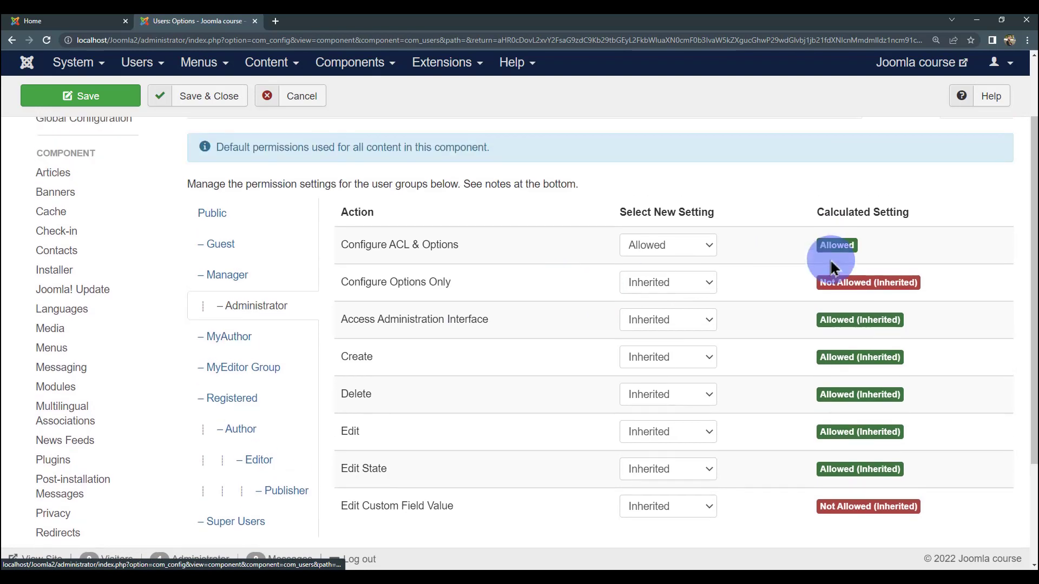
left_click(713, 248)
left_click(746, 193)
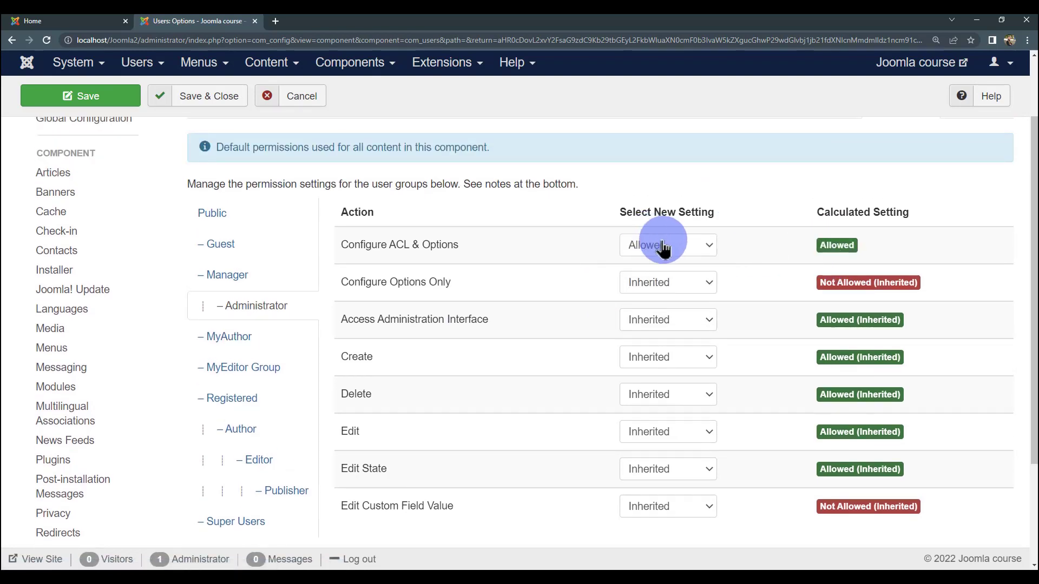
left_click(660, 245)
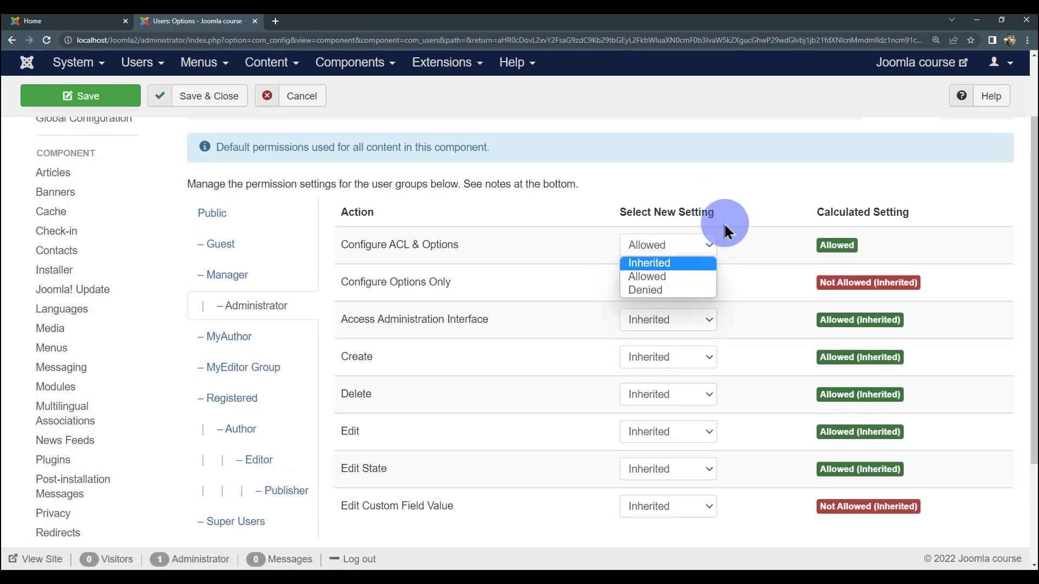
left_click(825, 234)
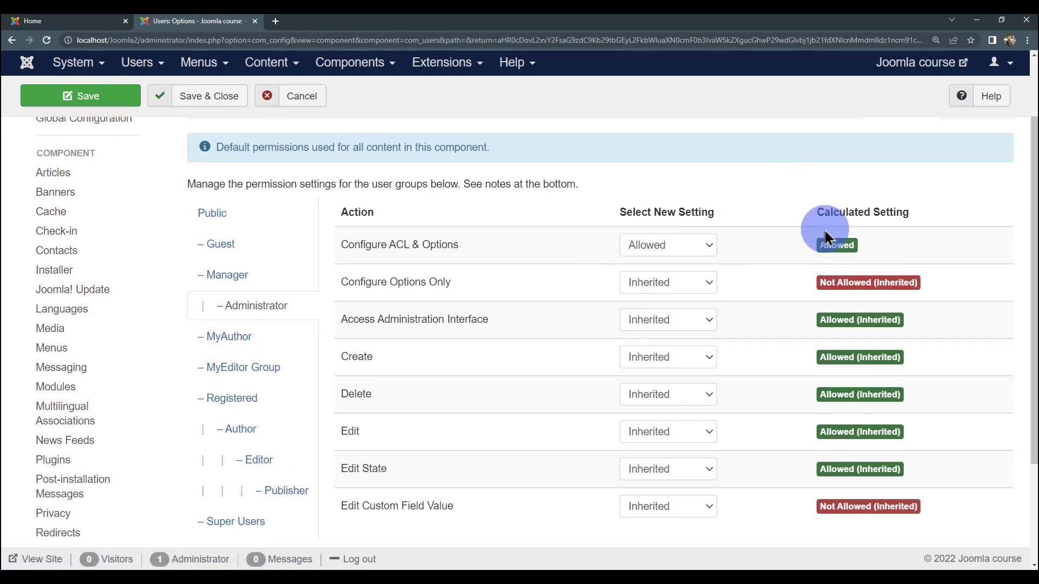
left_click(643, 356)
left_click(746, 218)
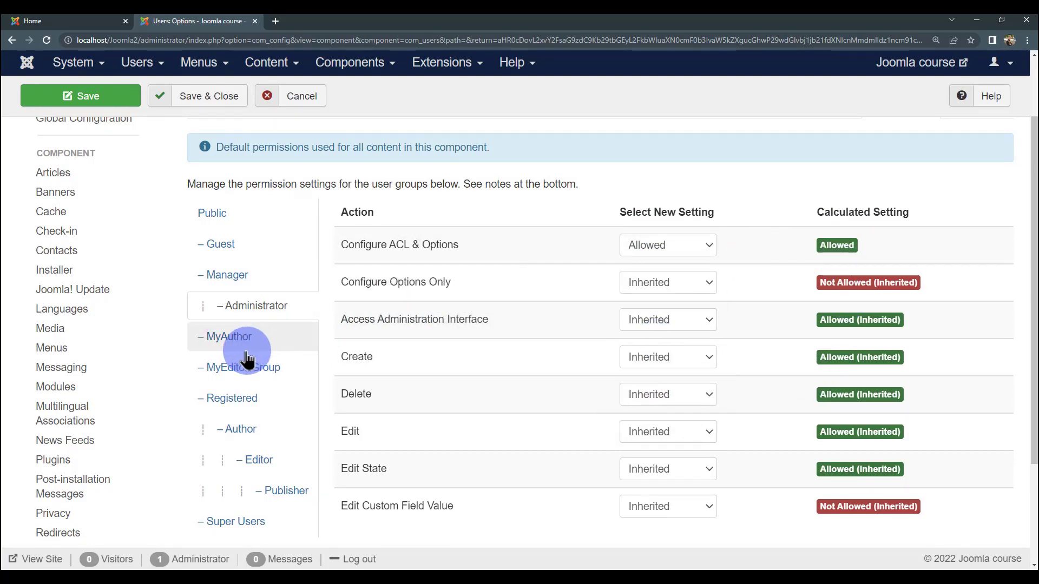
scroll(245, 359, "down", 1)
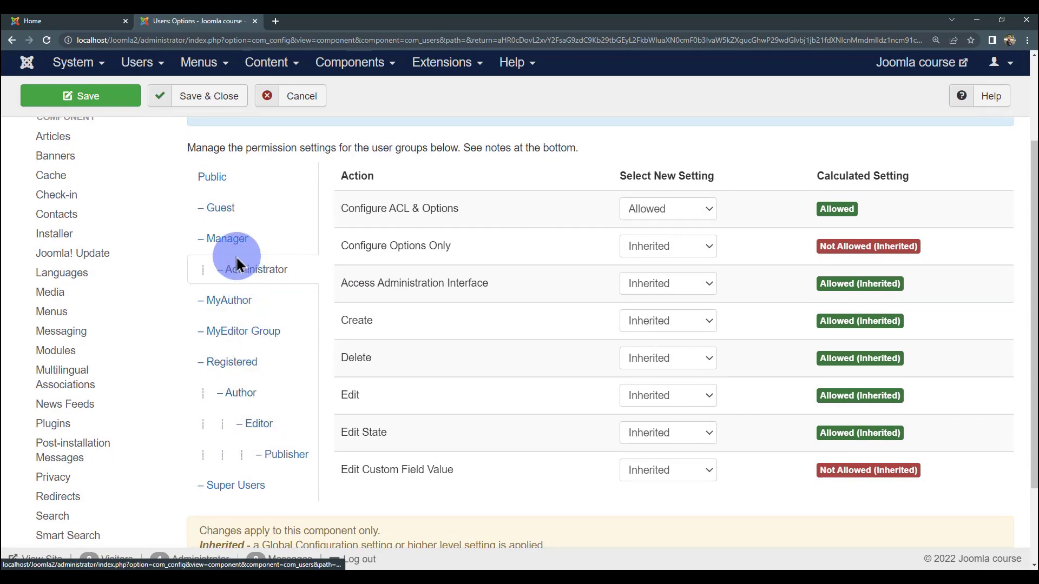
- Compare the permissions of MyEditor Group with those of the built-in Editor group
left_click(233, 335)
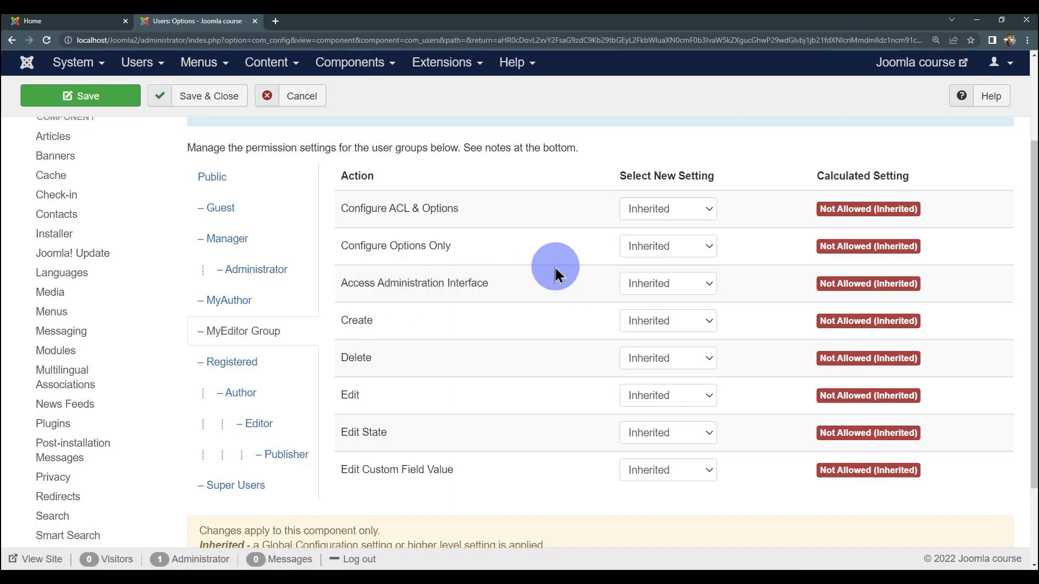
left_click(250, 428)
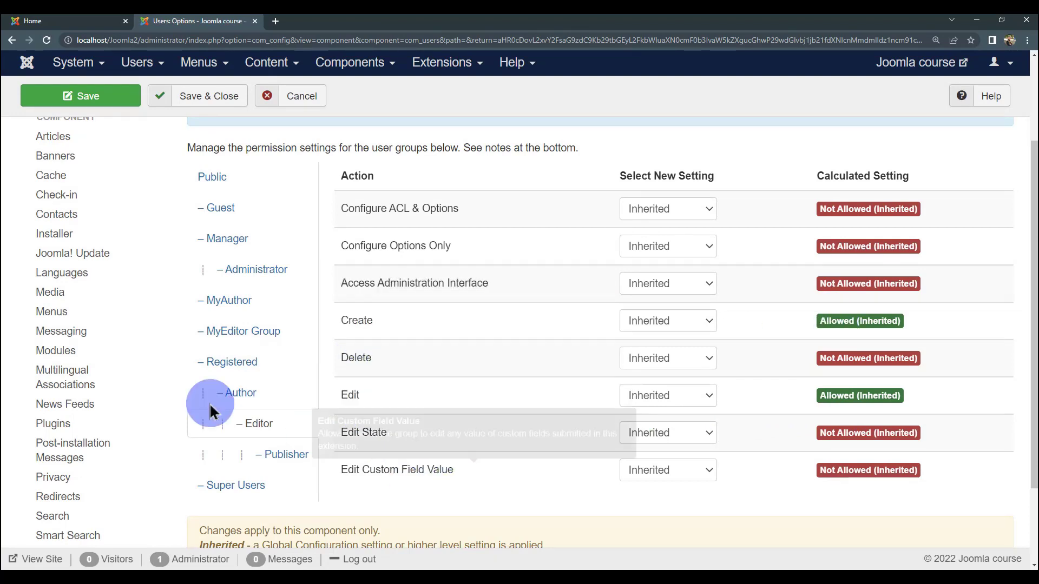
scroll(560, 348, "down", 1)
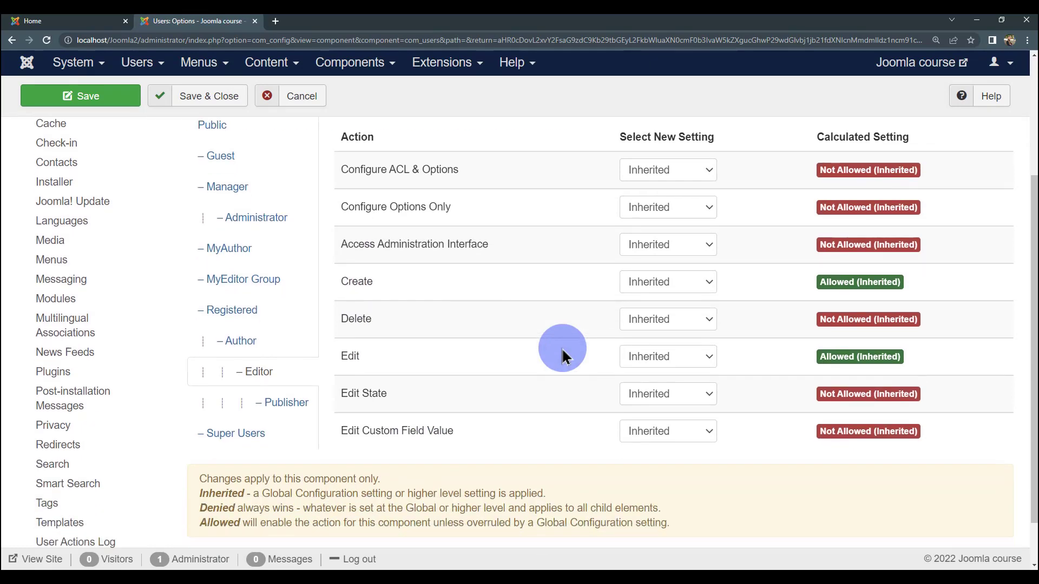
scroll(561, 347, "up", 2)
scroll(561, 347, "down", 1)
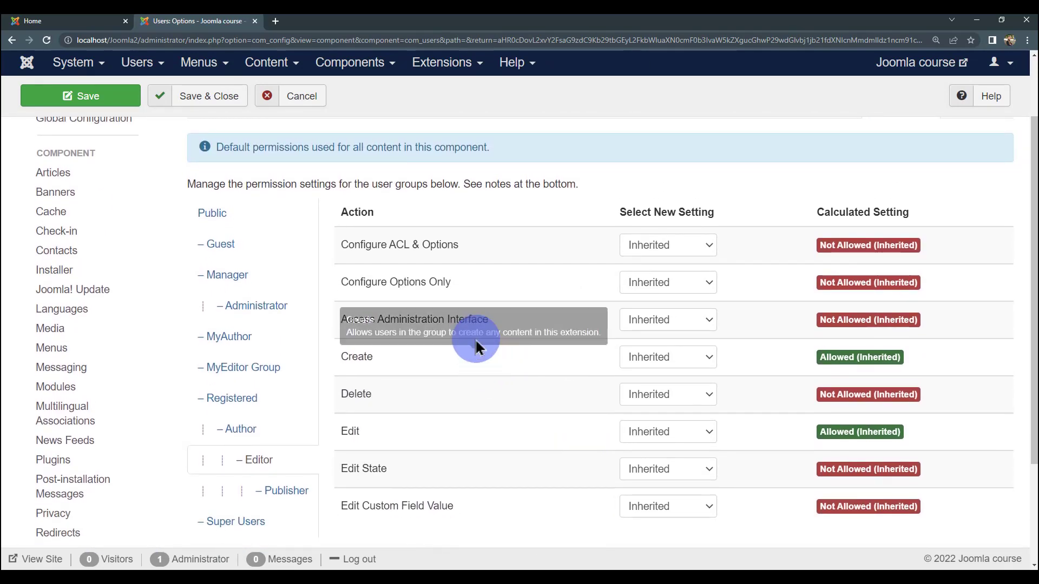
- Set the Create and Edit permissions of MyEditor Group to Allowed, then save and close the Users options
scroll(433, 394, "up", 2)
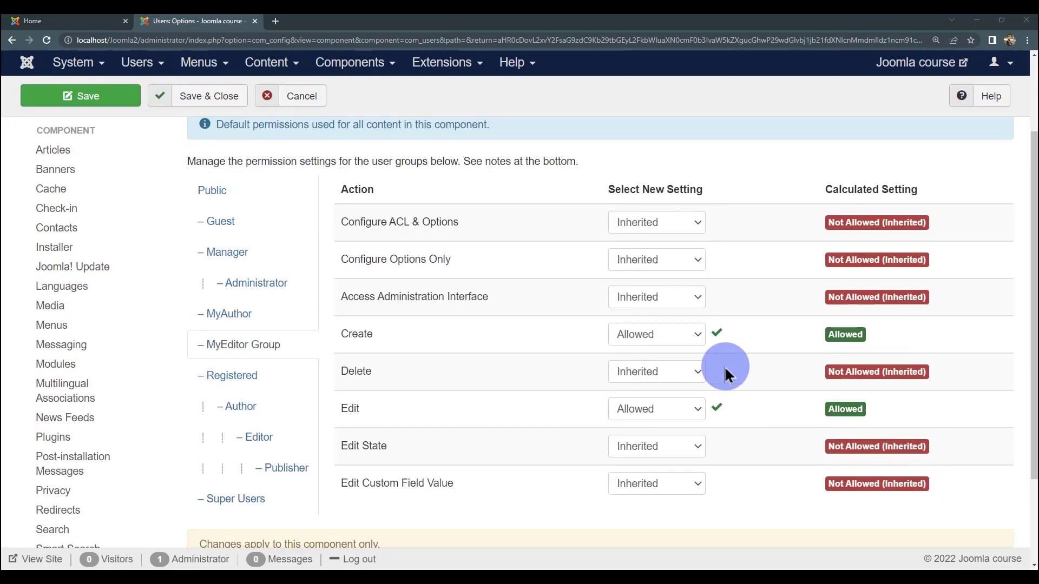
left_click(213, 97)
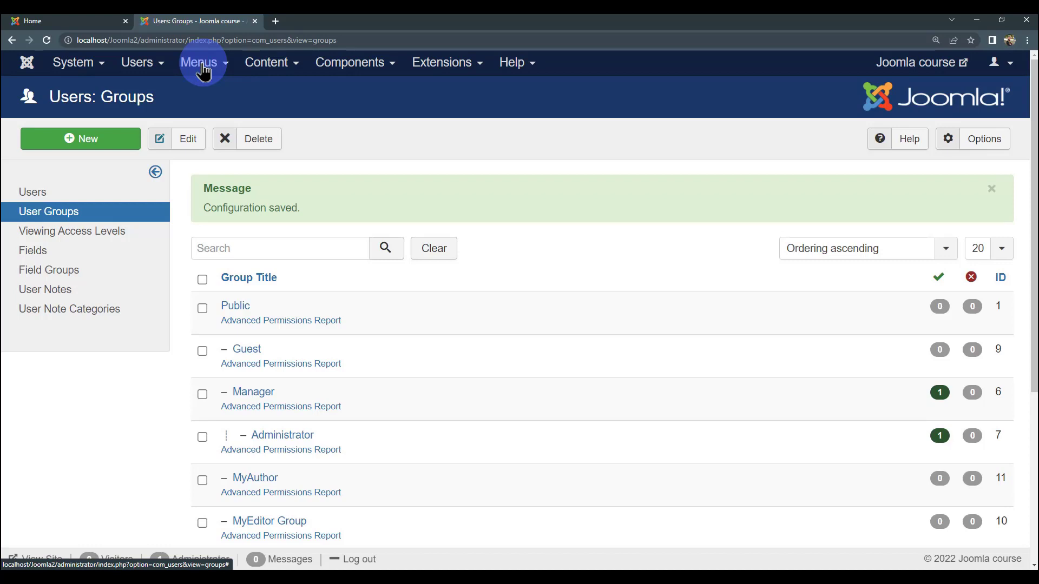
scroll(213, 274, "down", 3)
scroll(128, 360, "up", 3)
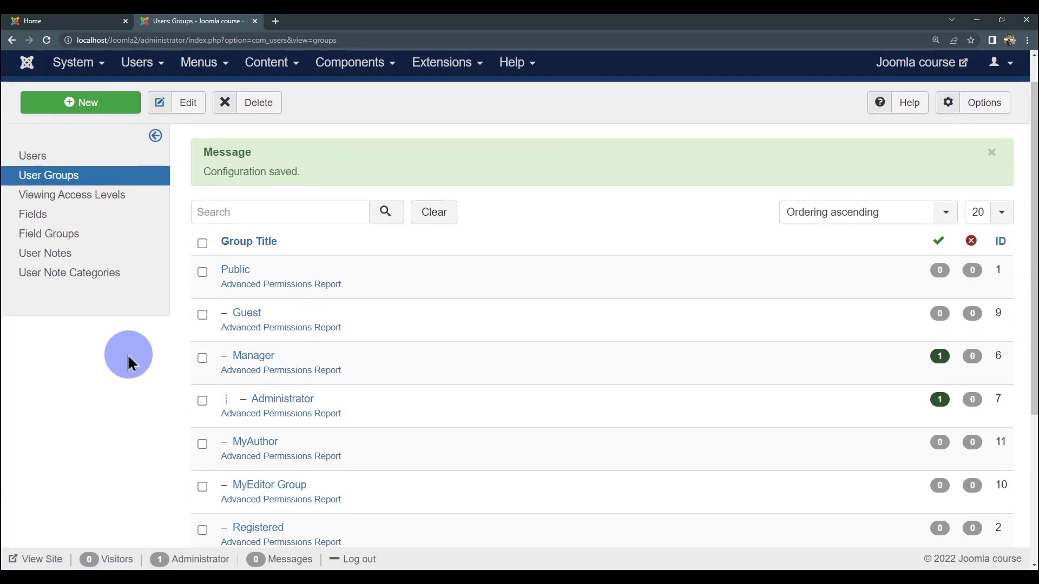
scroll(128, 360, "up", 1)
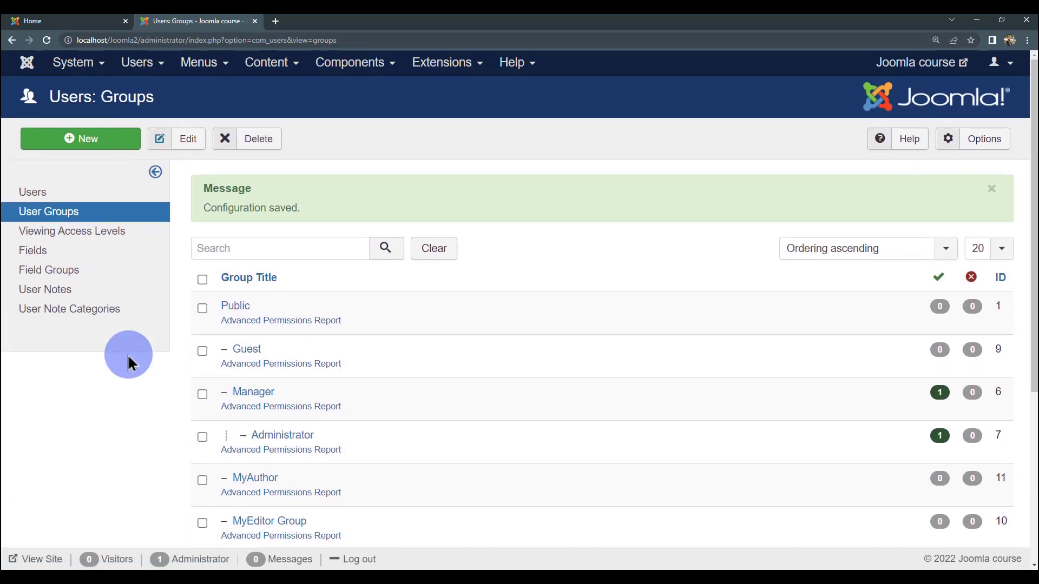